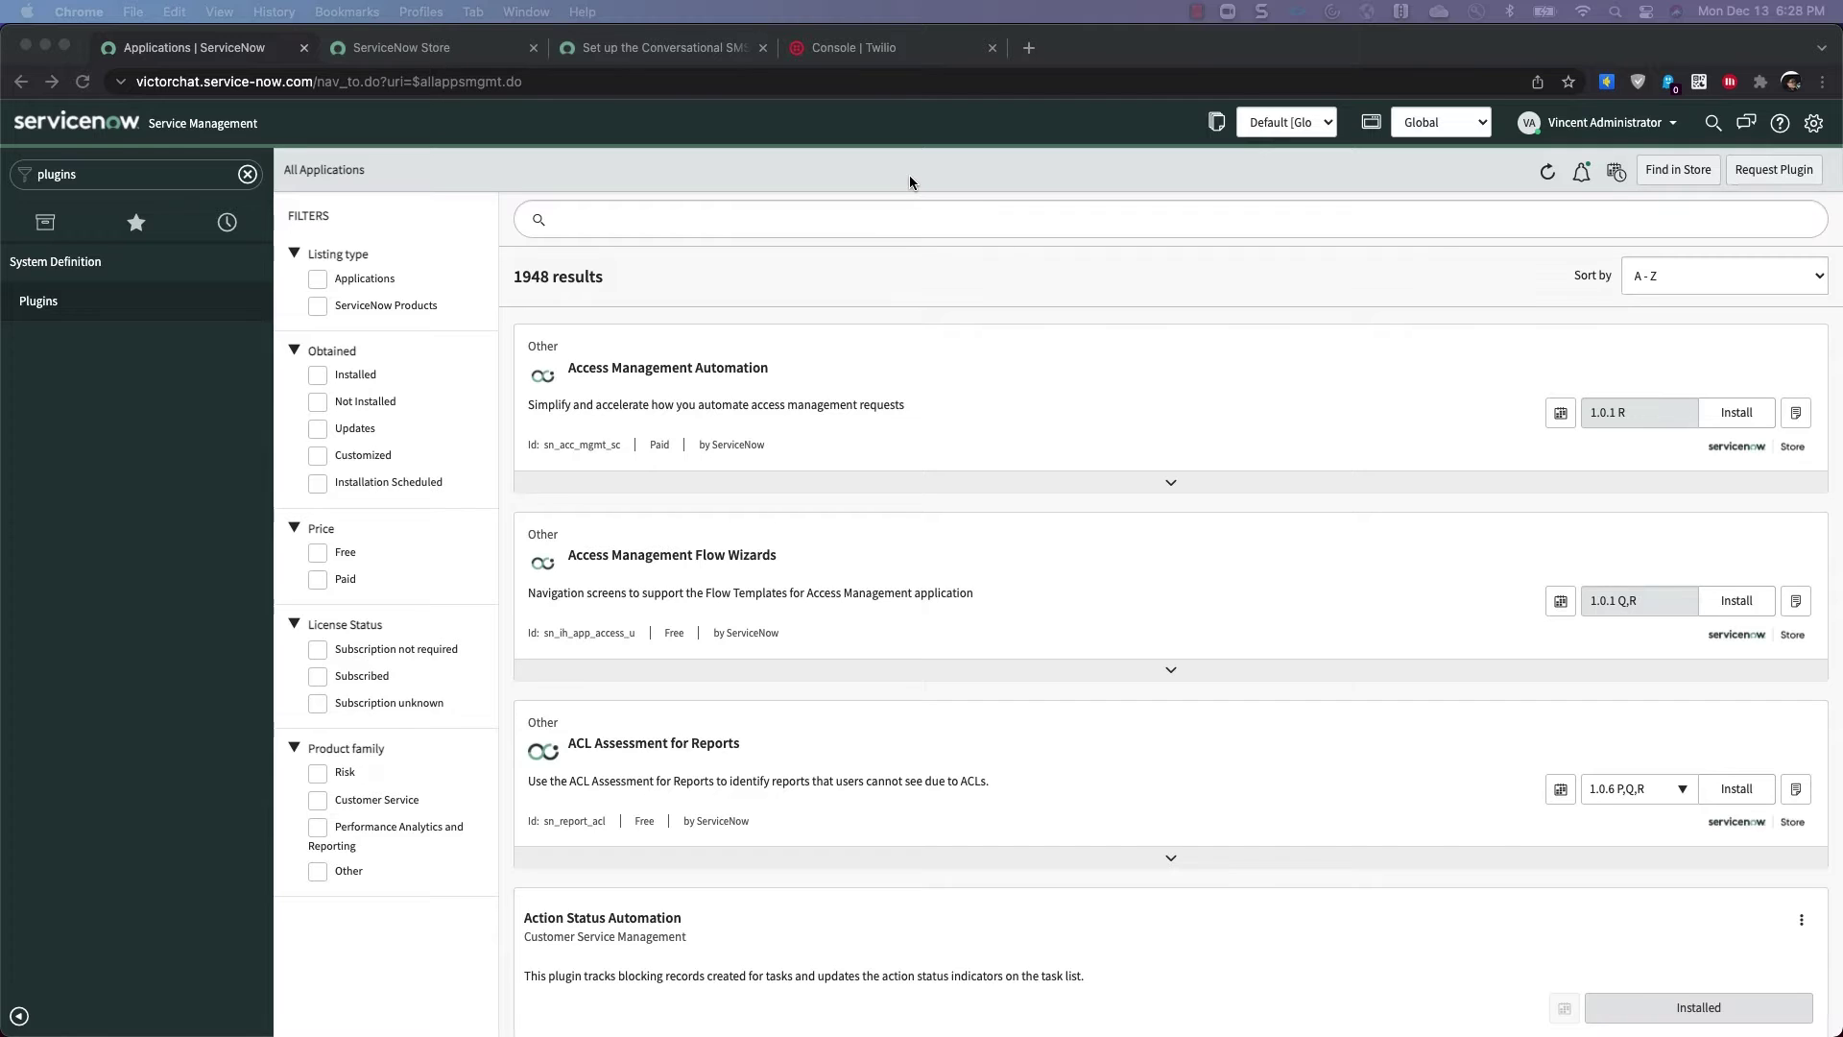
Search plugins for 'sms' and update Conversational SMS Integration with Twilio to version 2.0.1
left_click(775, 217)
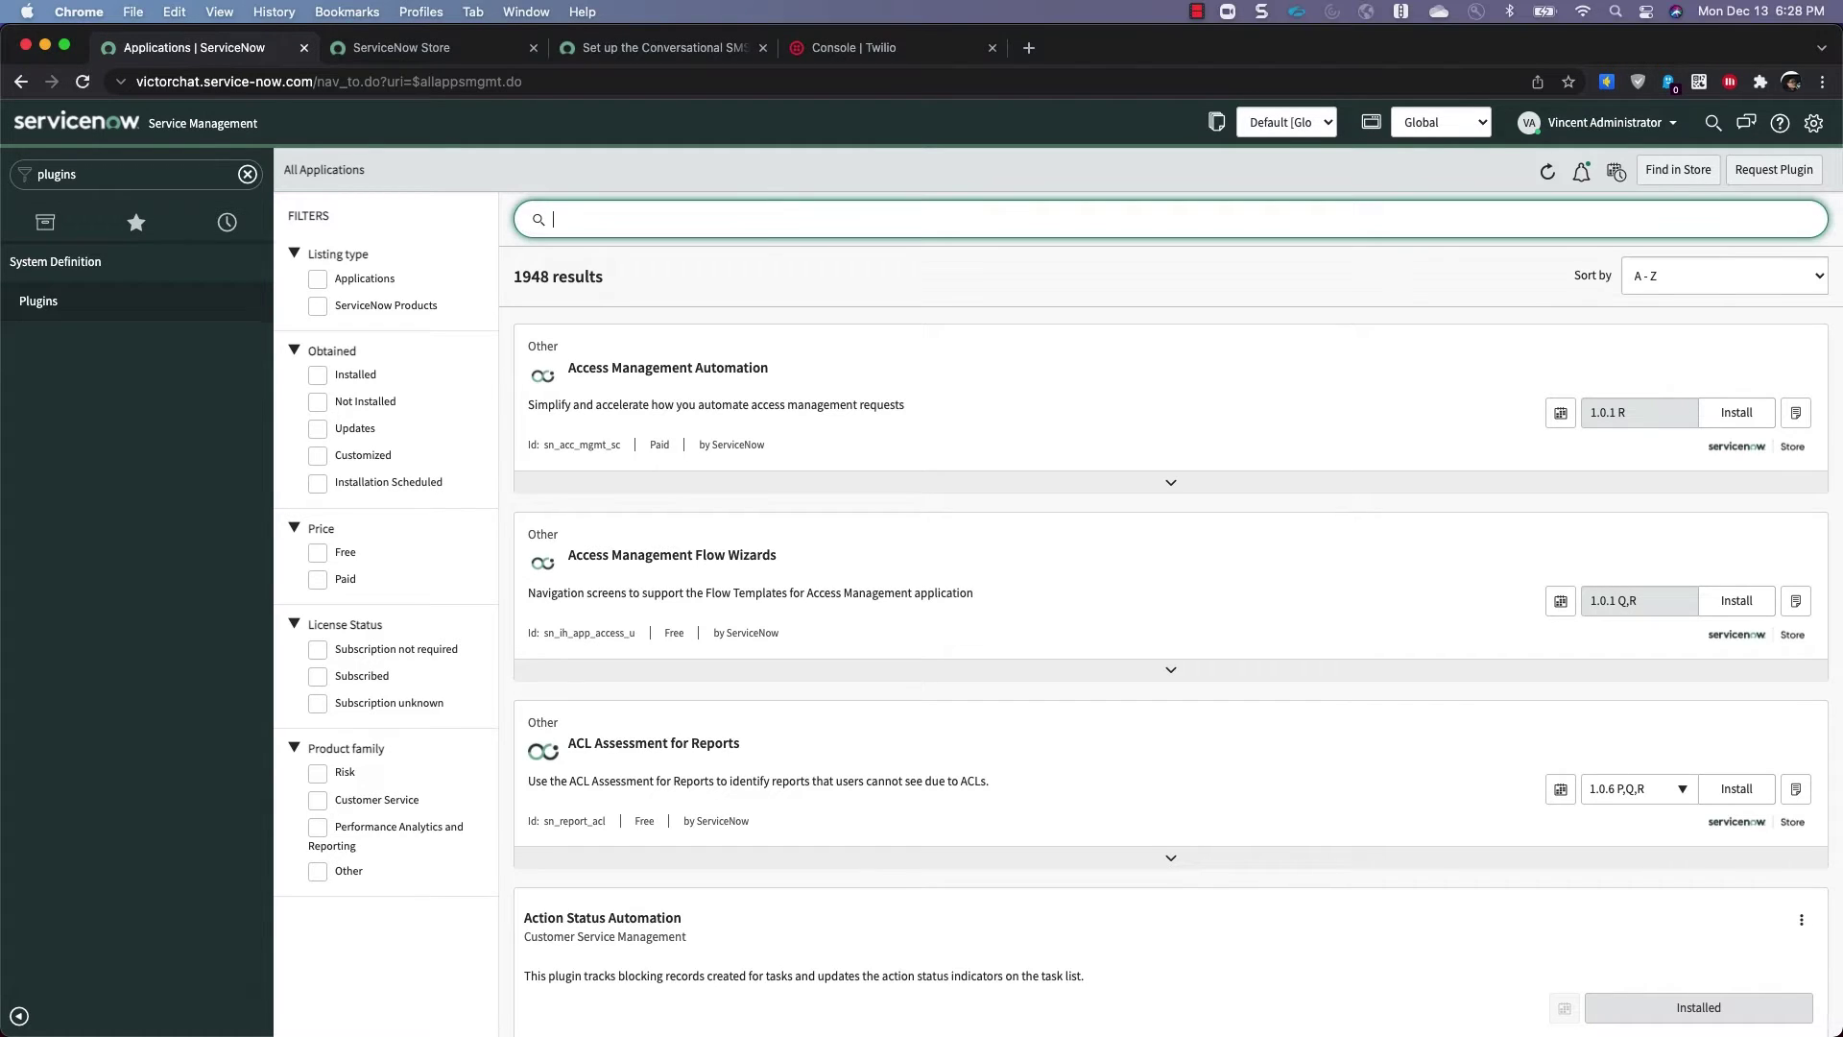
type("sms")
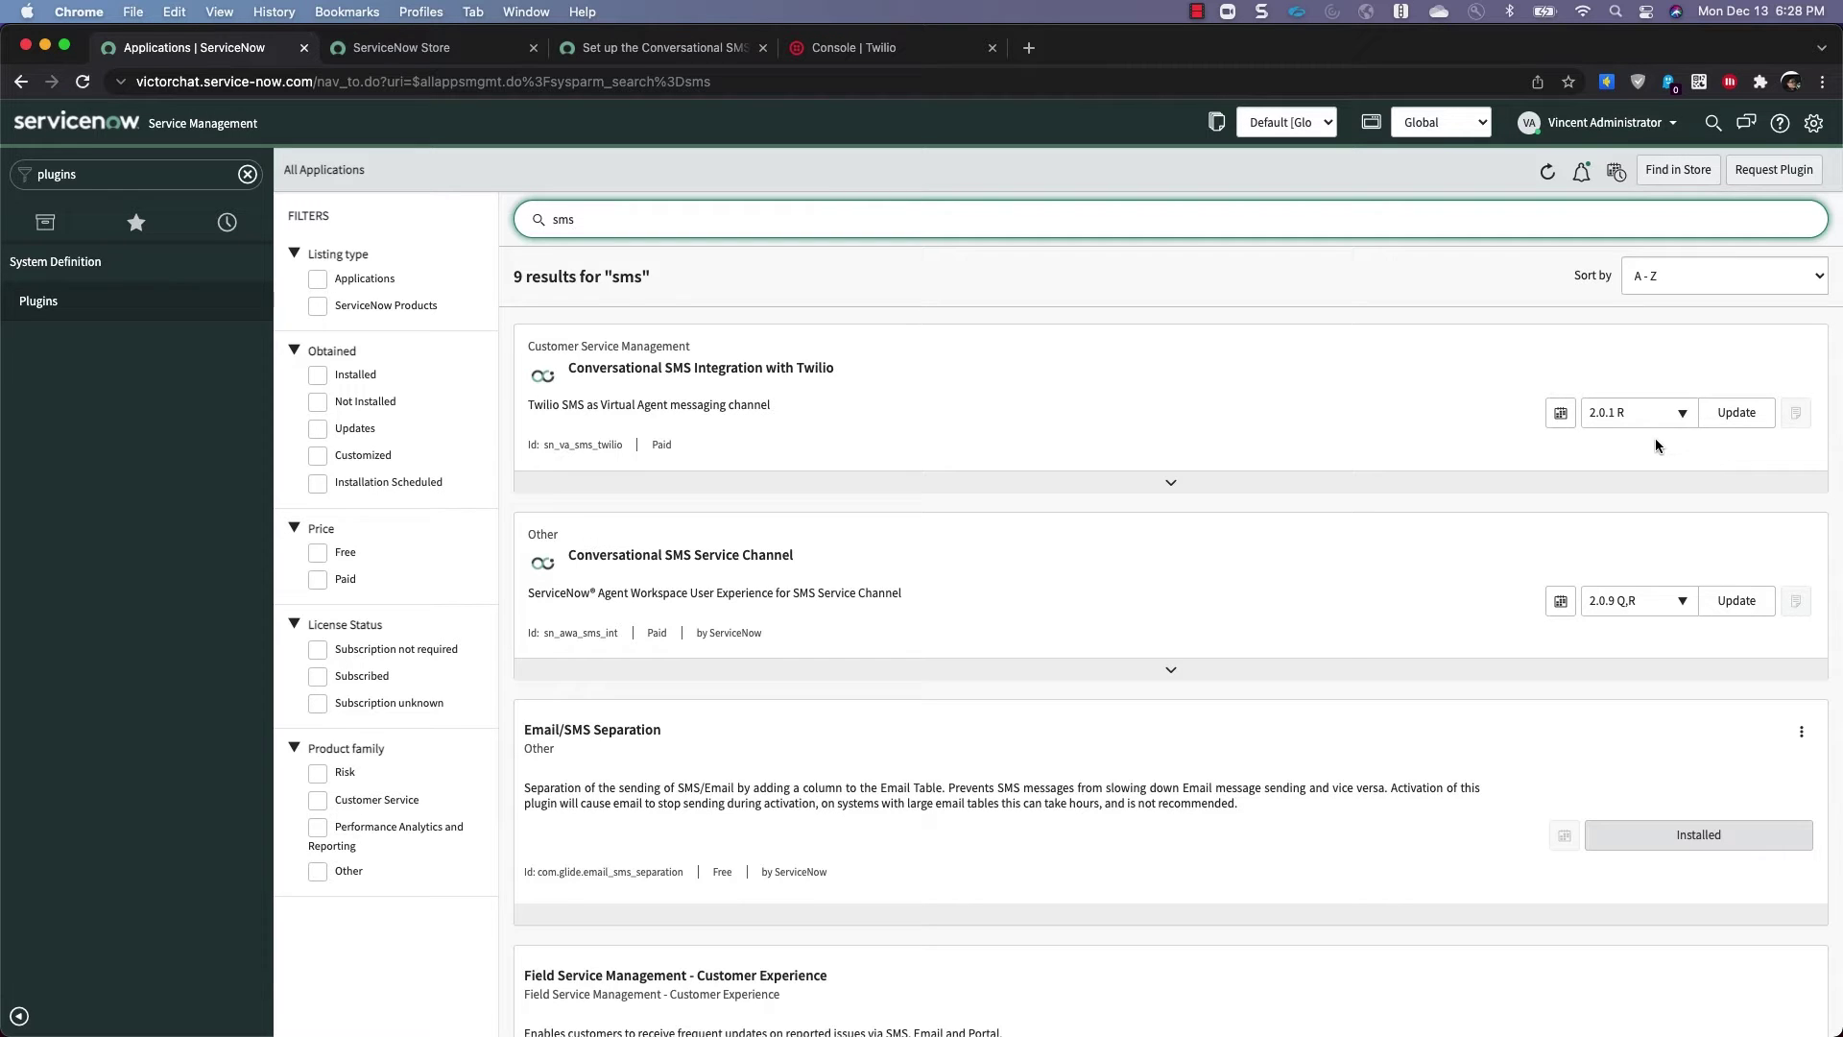
left_click(1736, 413)
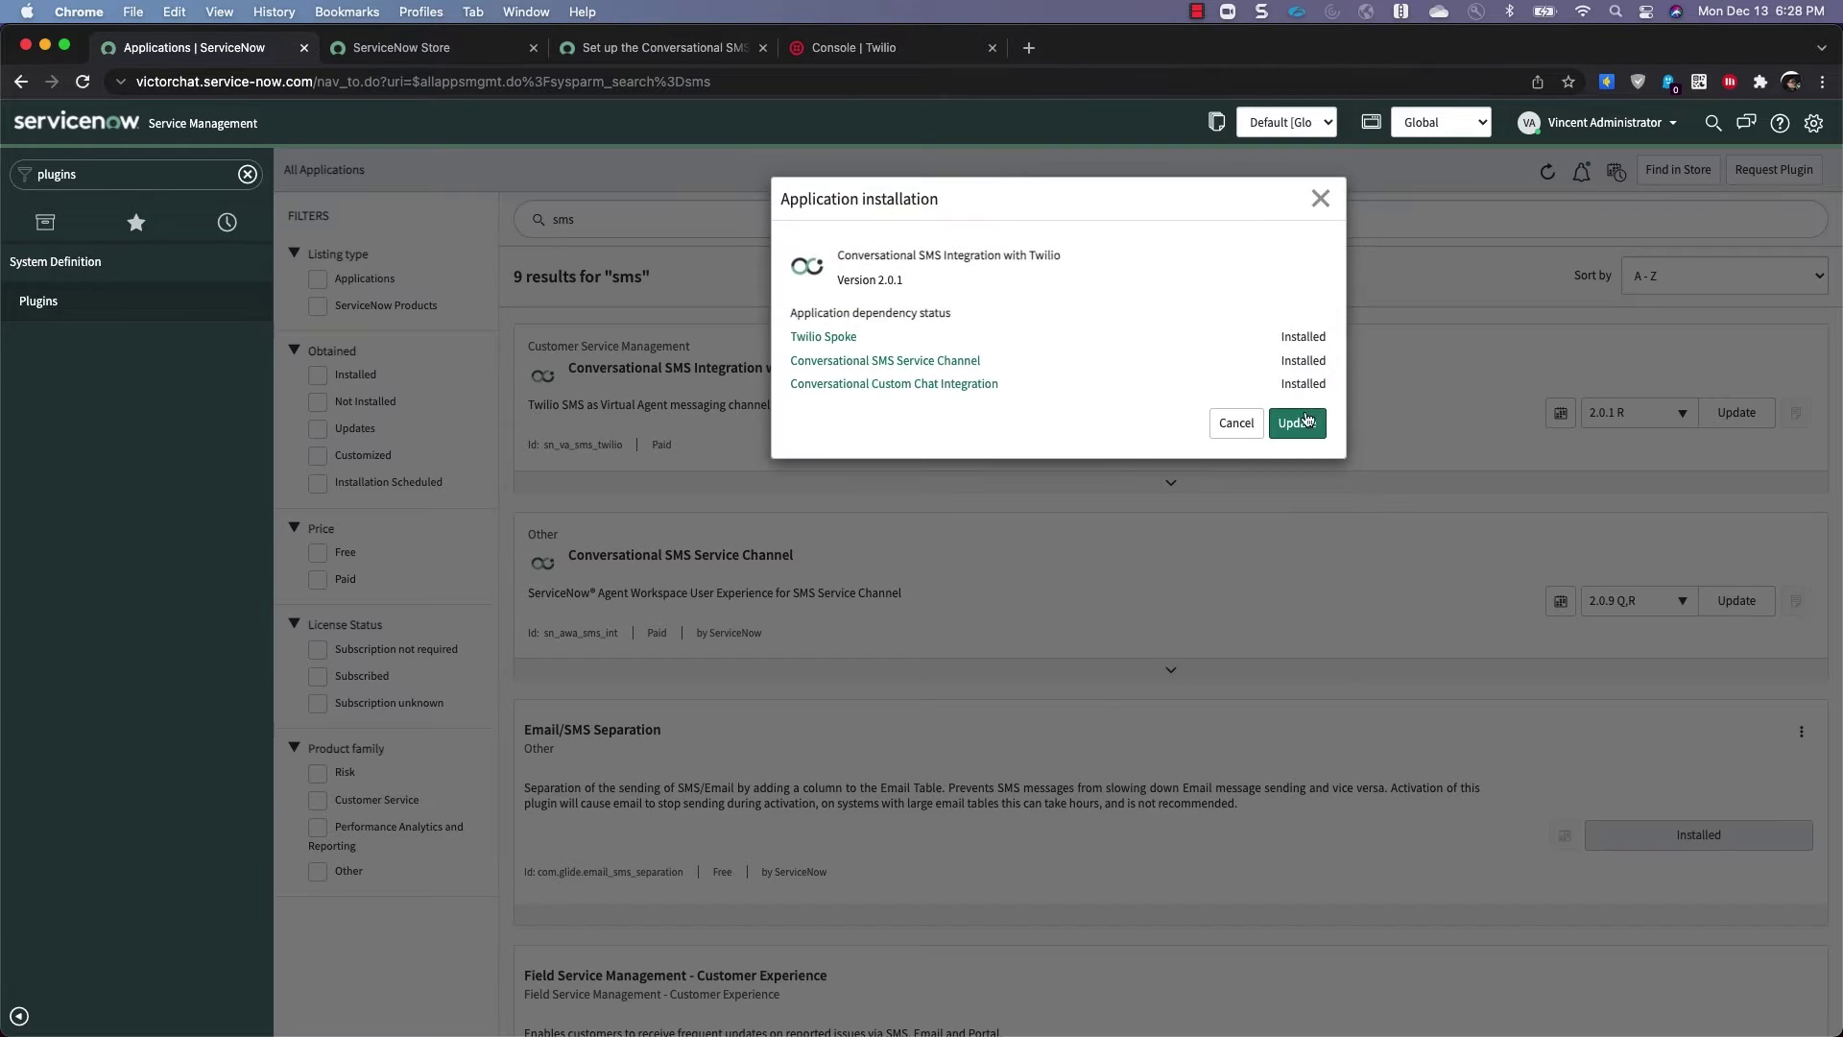
left_click(1305, 426)
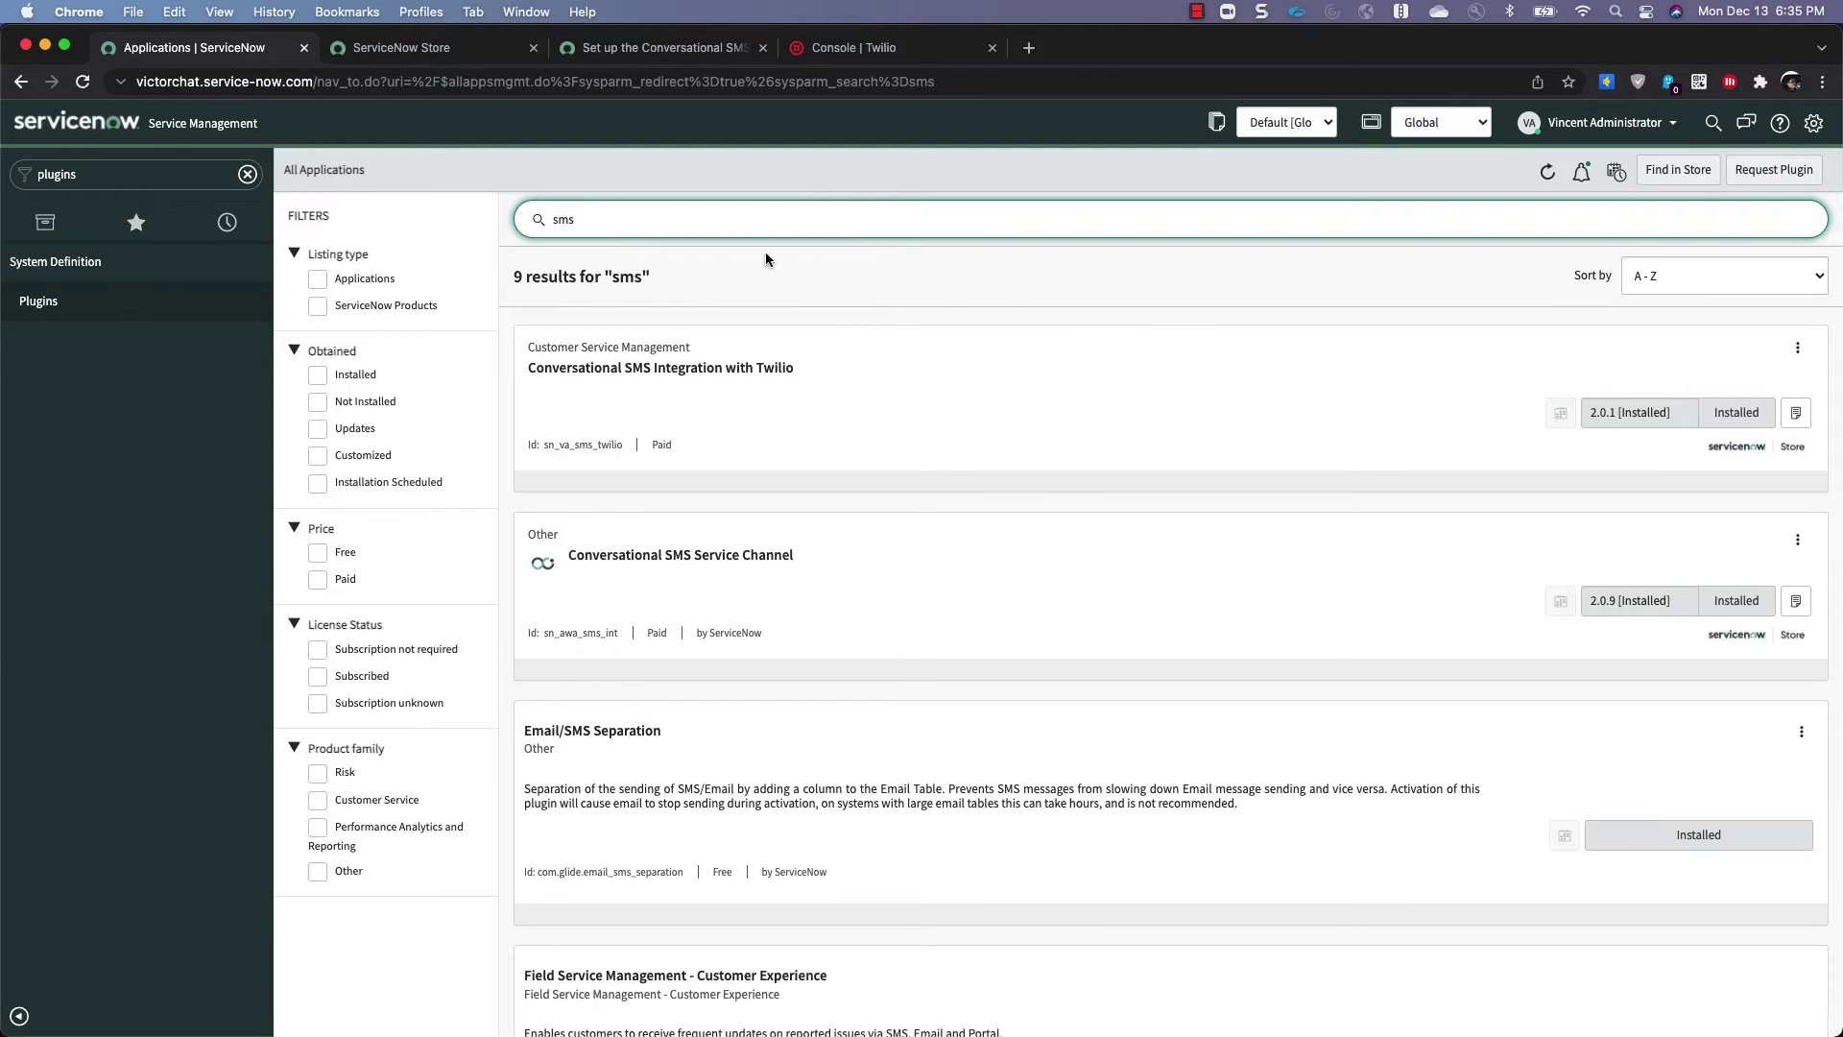
Search the plugins for 'twilio' and review the six results, including installed Twilio Spoke 1.1.2
key("super+a")
type("twilio")
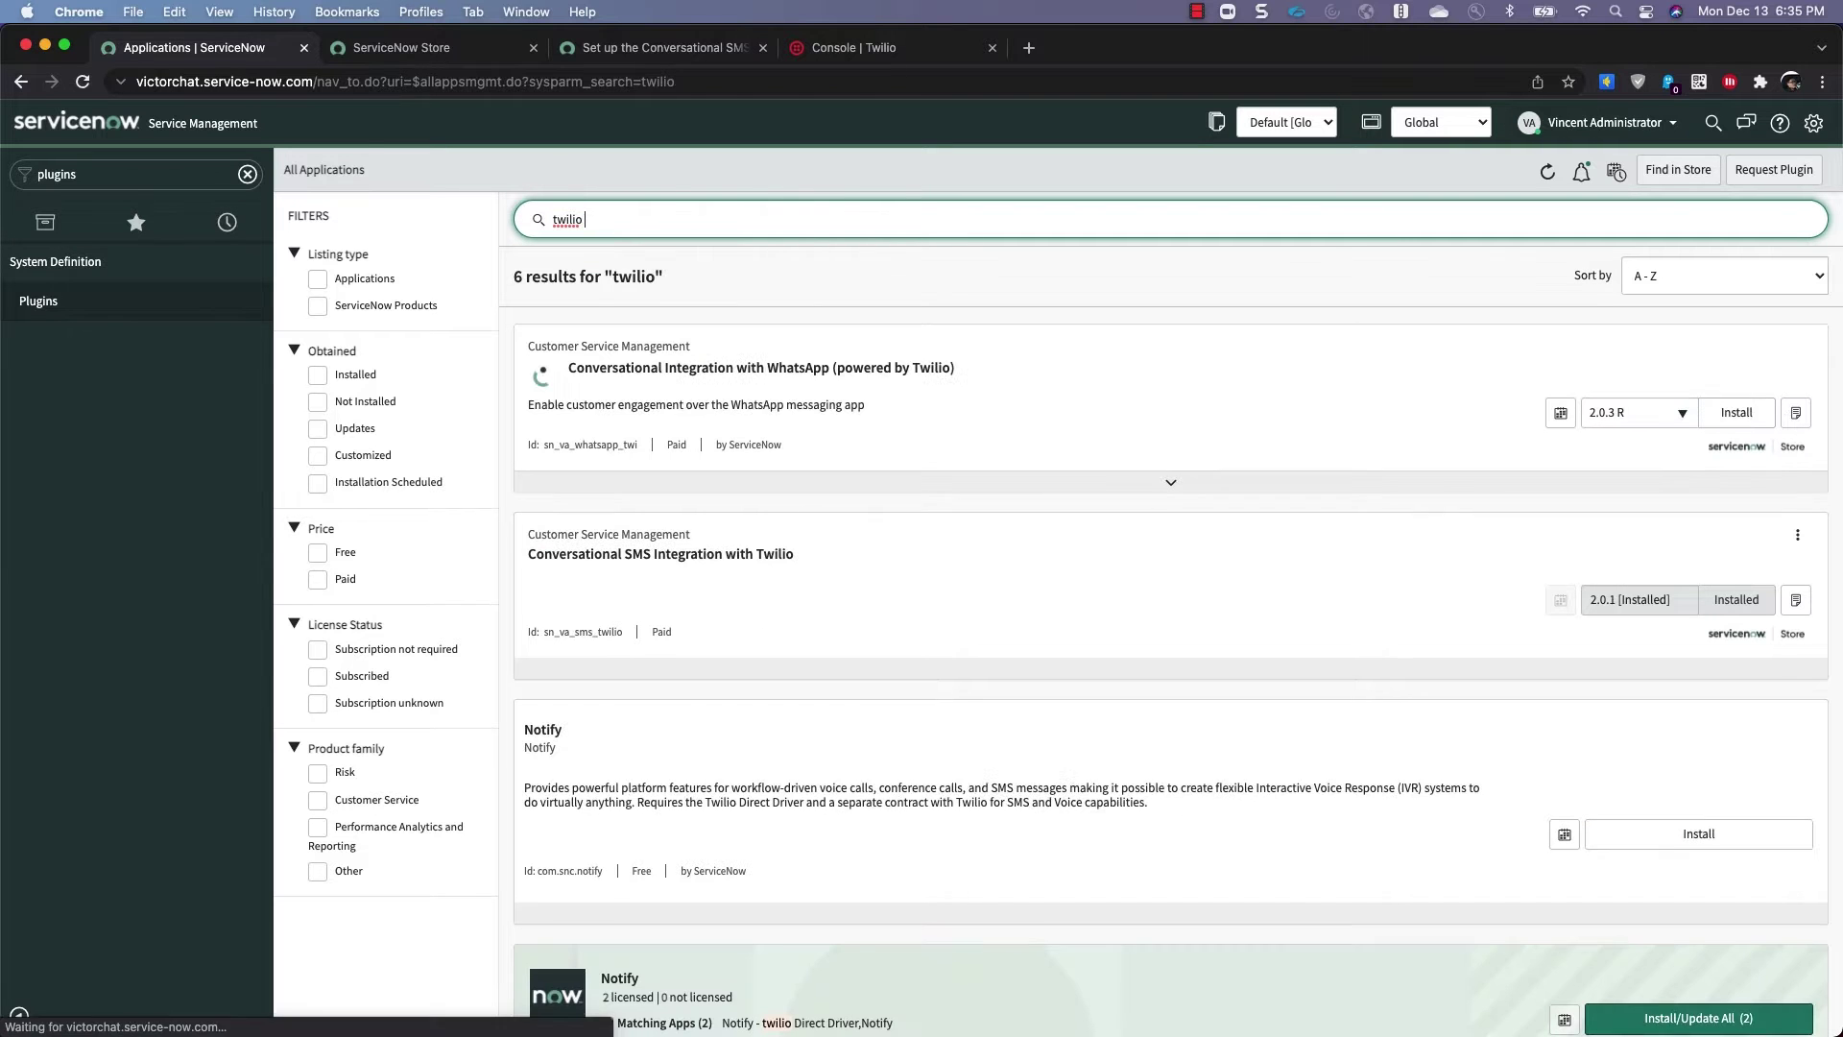
scroll(660, 413, "down", 5)
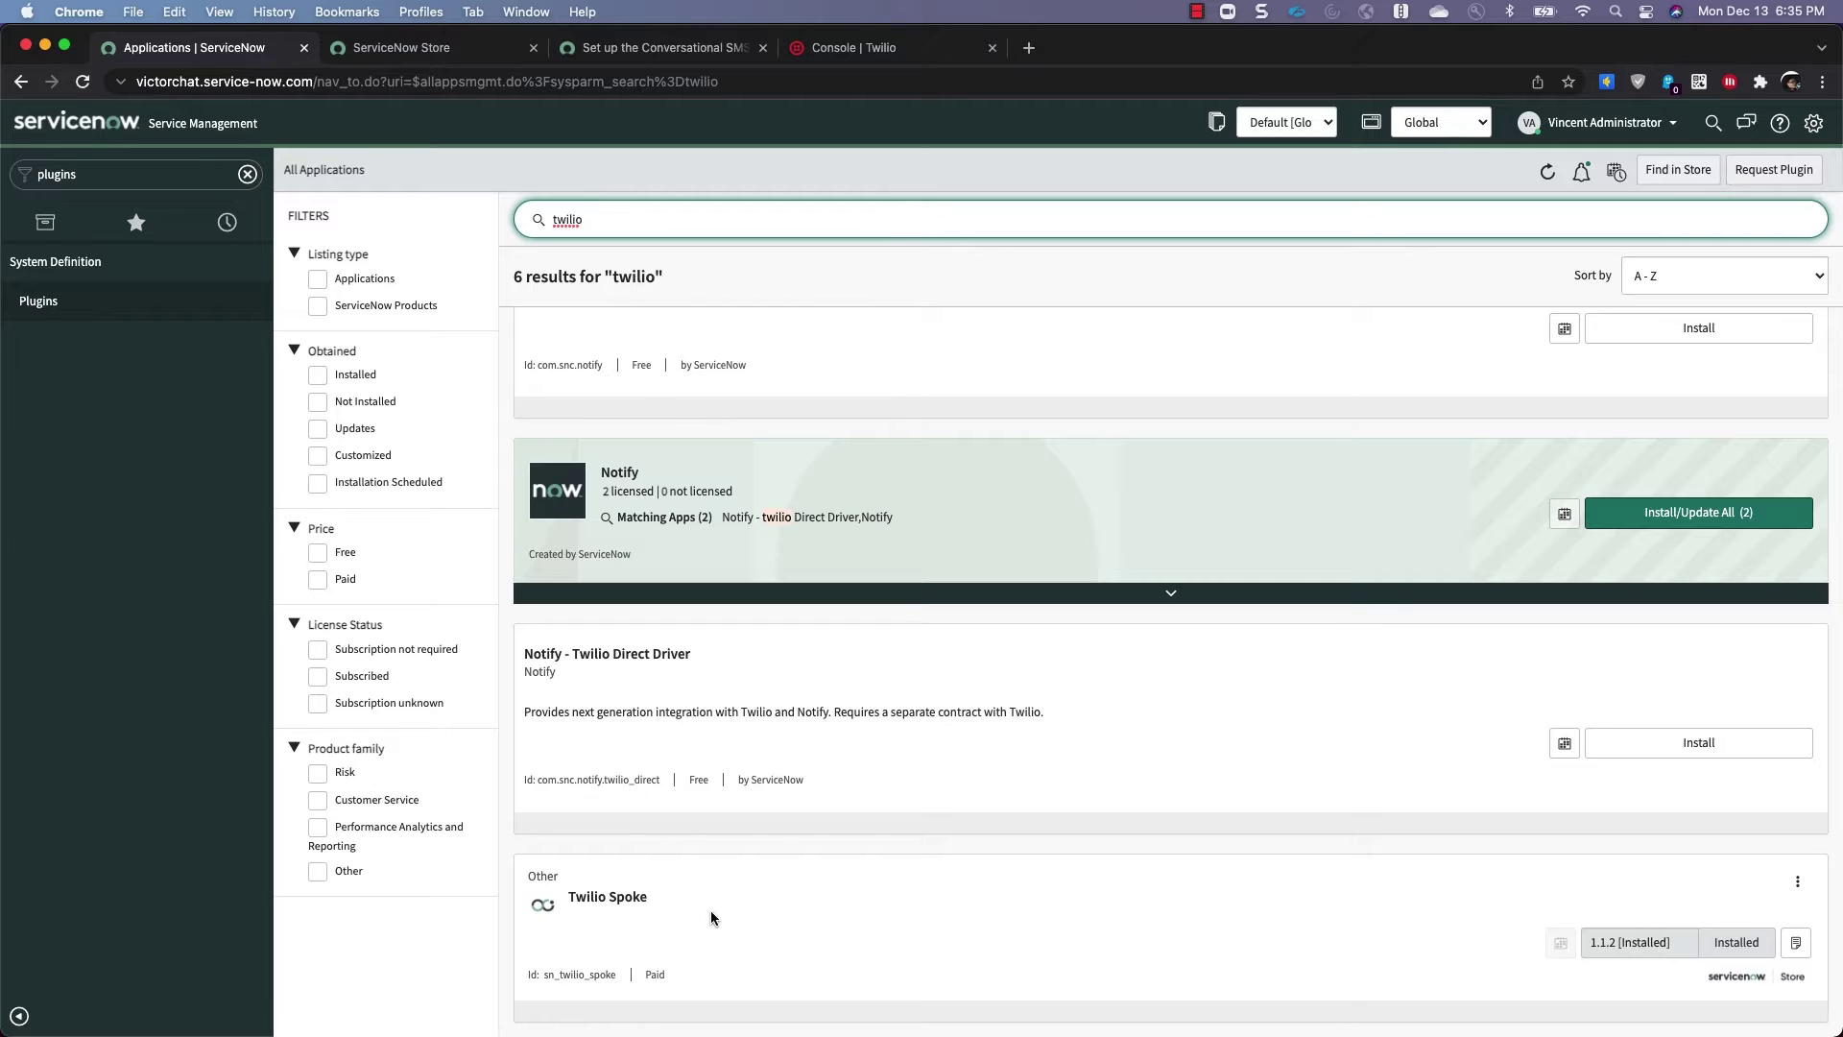
scroll(807, 671, "up", 5)
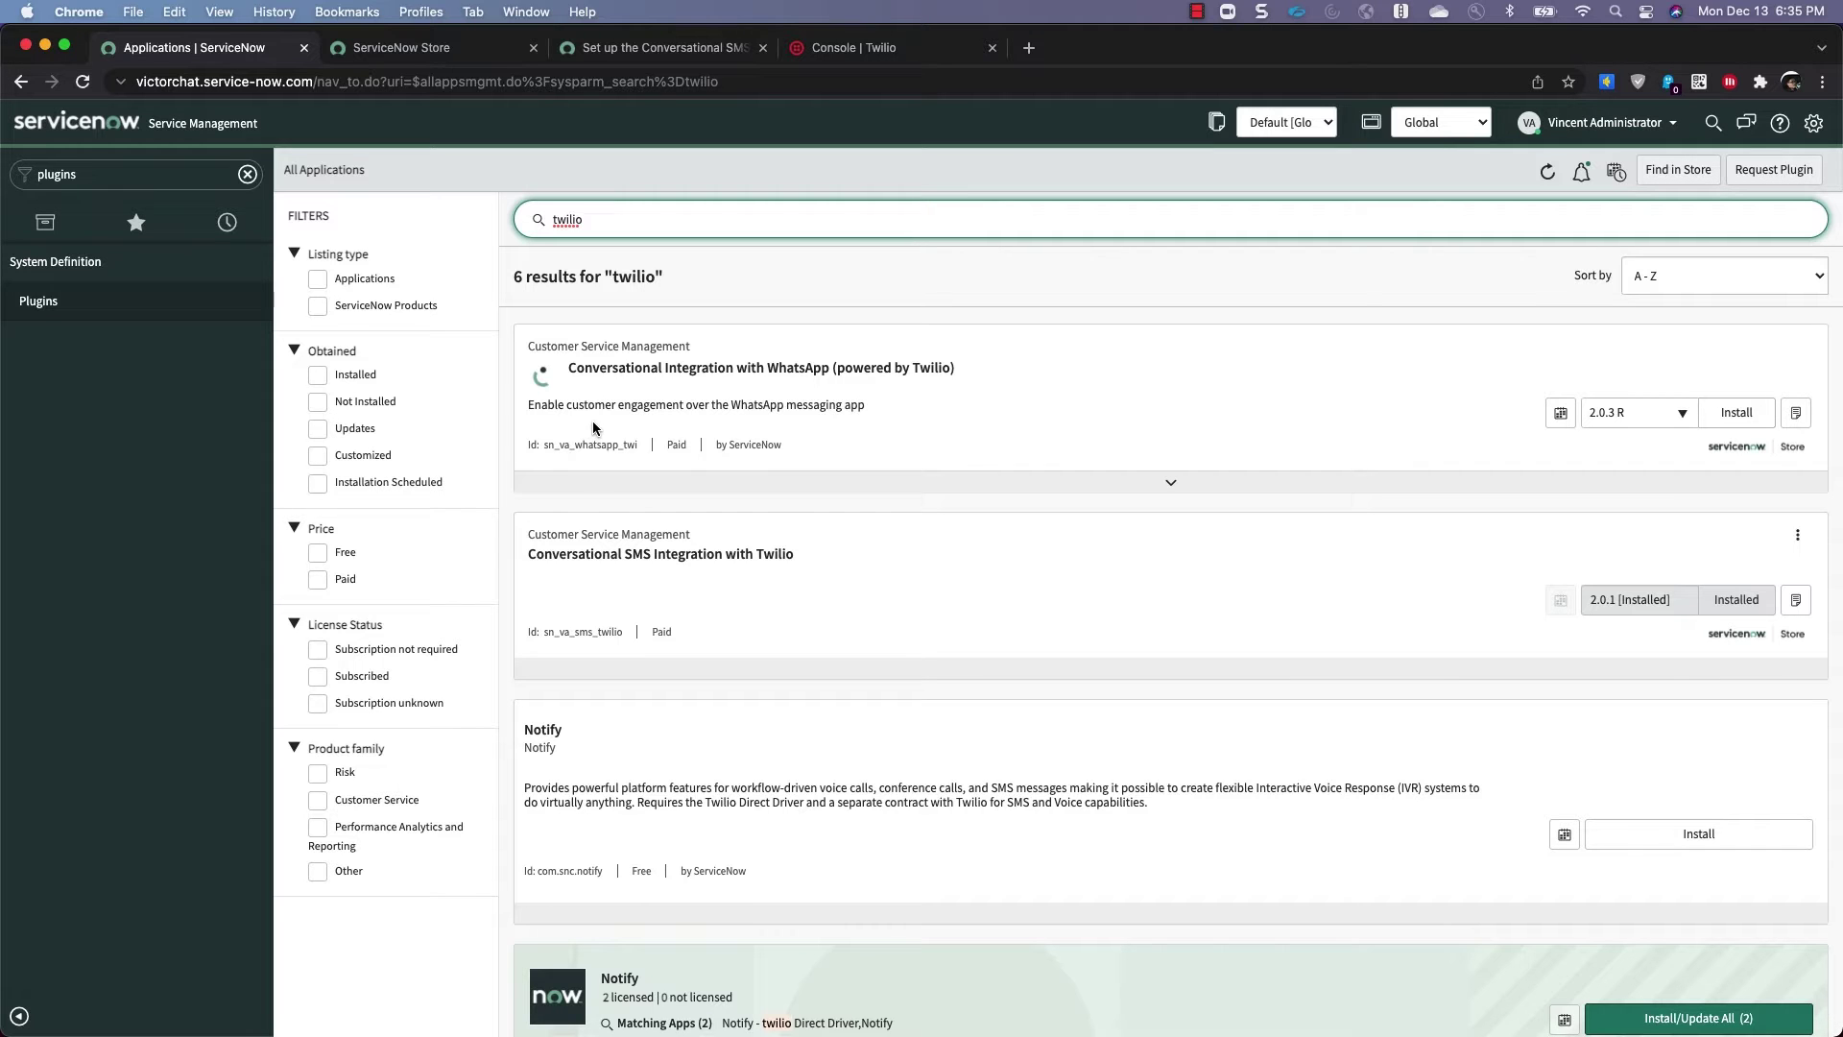
scroll(748, 484, "down", 5)
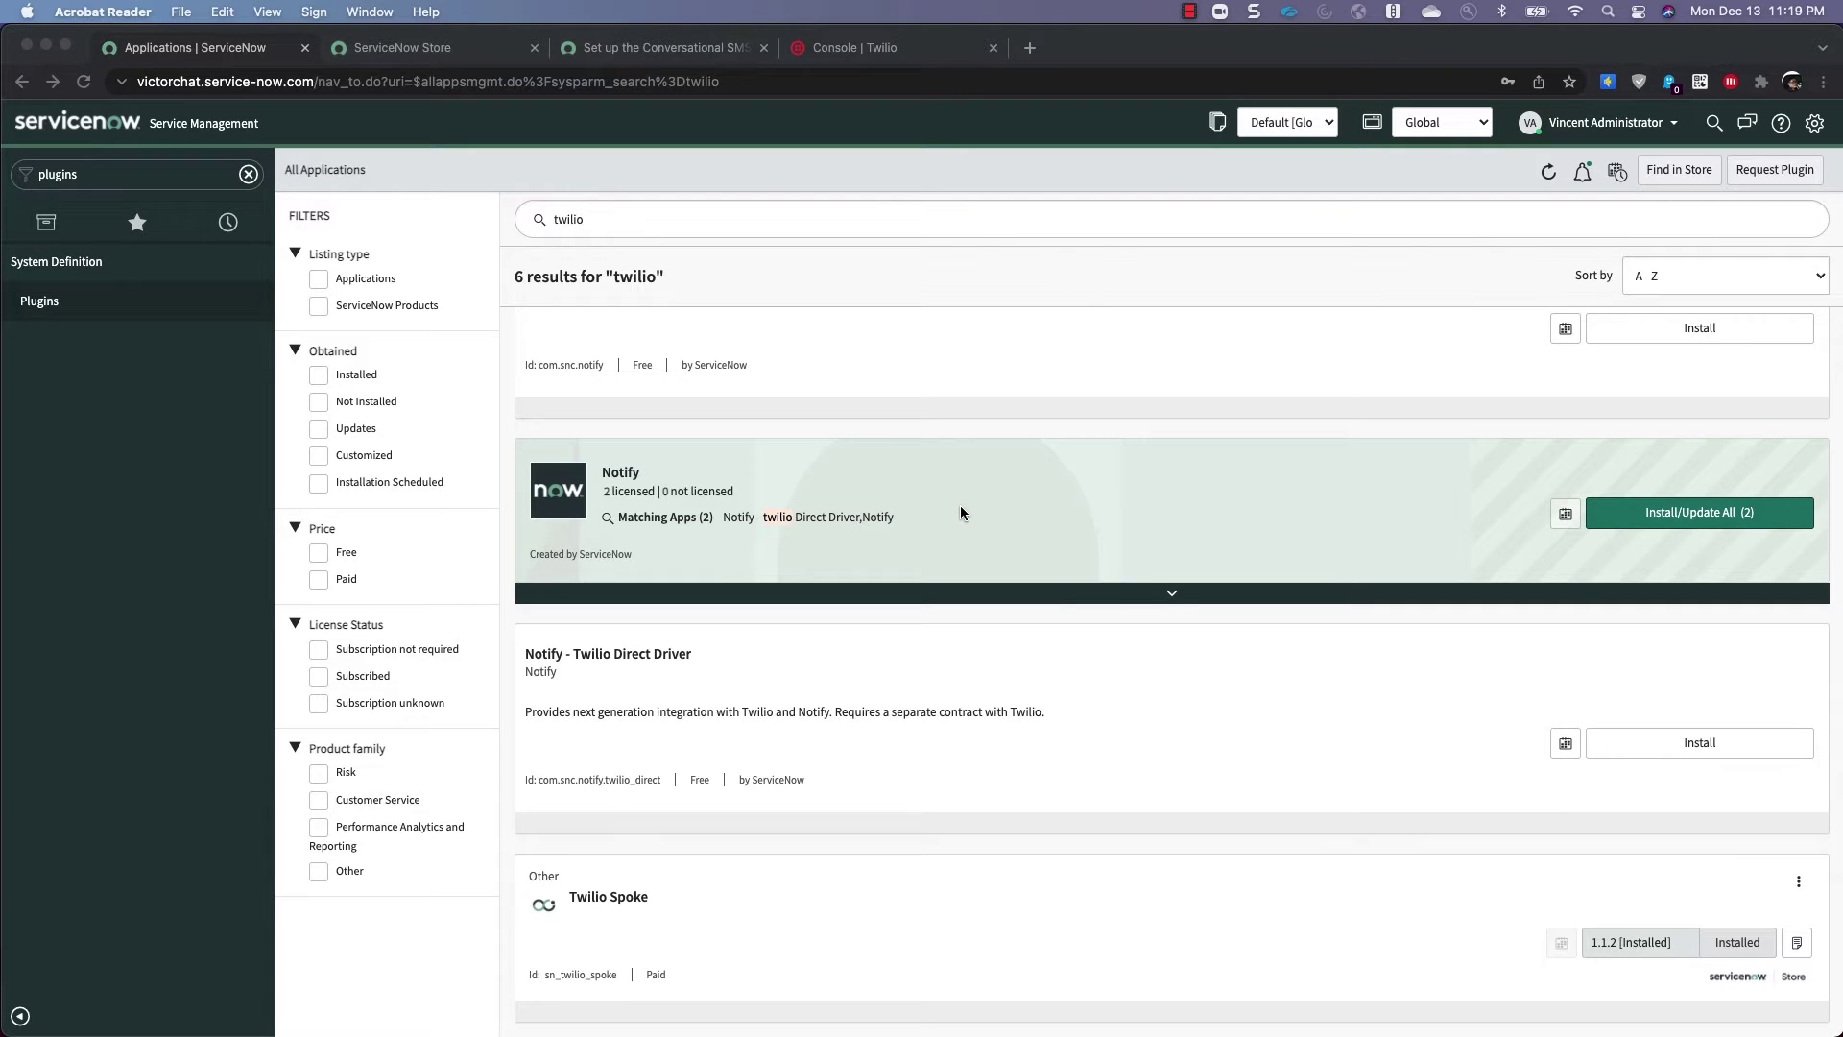
Glance at the Twilio SMS setup docs, then filter the navigator by 'credenti' and open Credentials
left_click(684, 48)
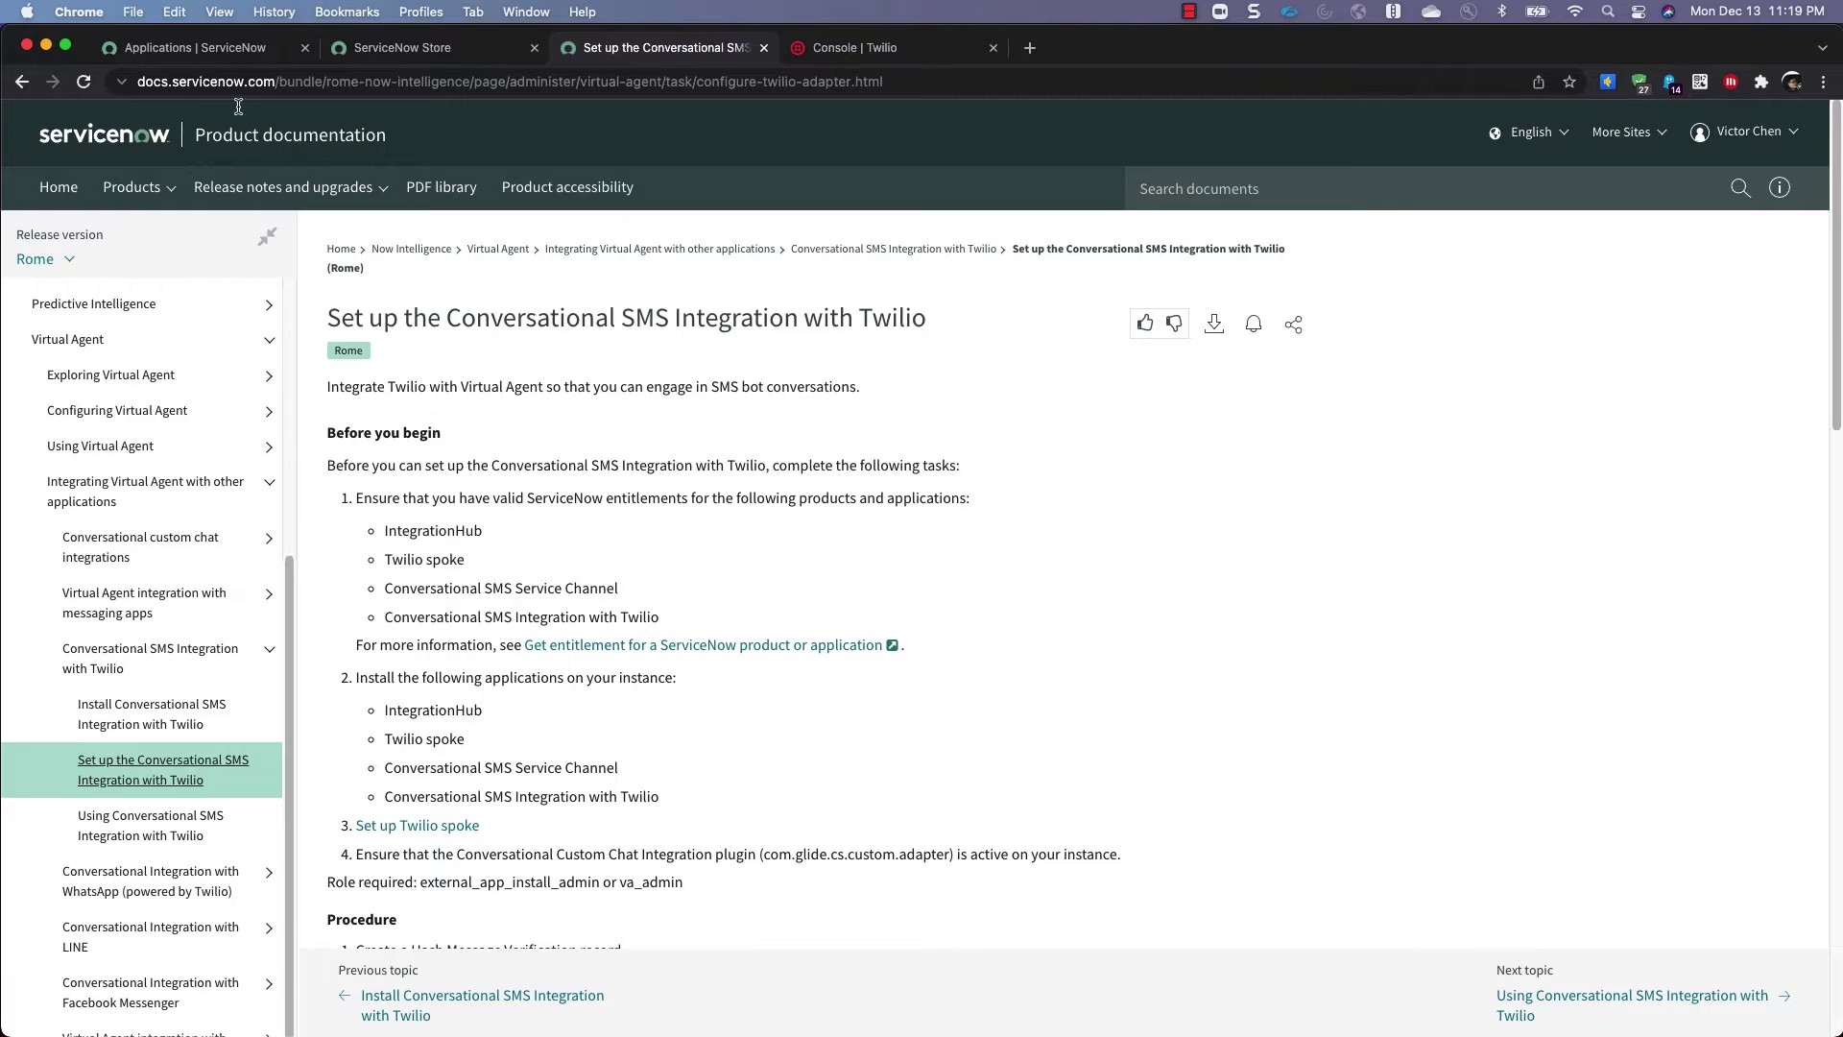
left_click(221, 53)
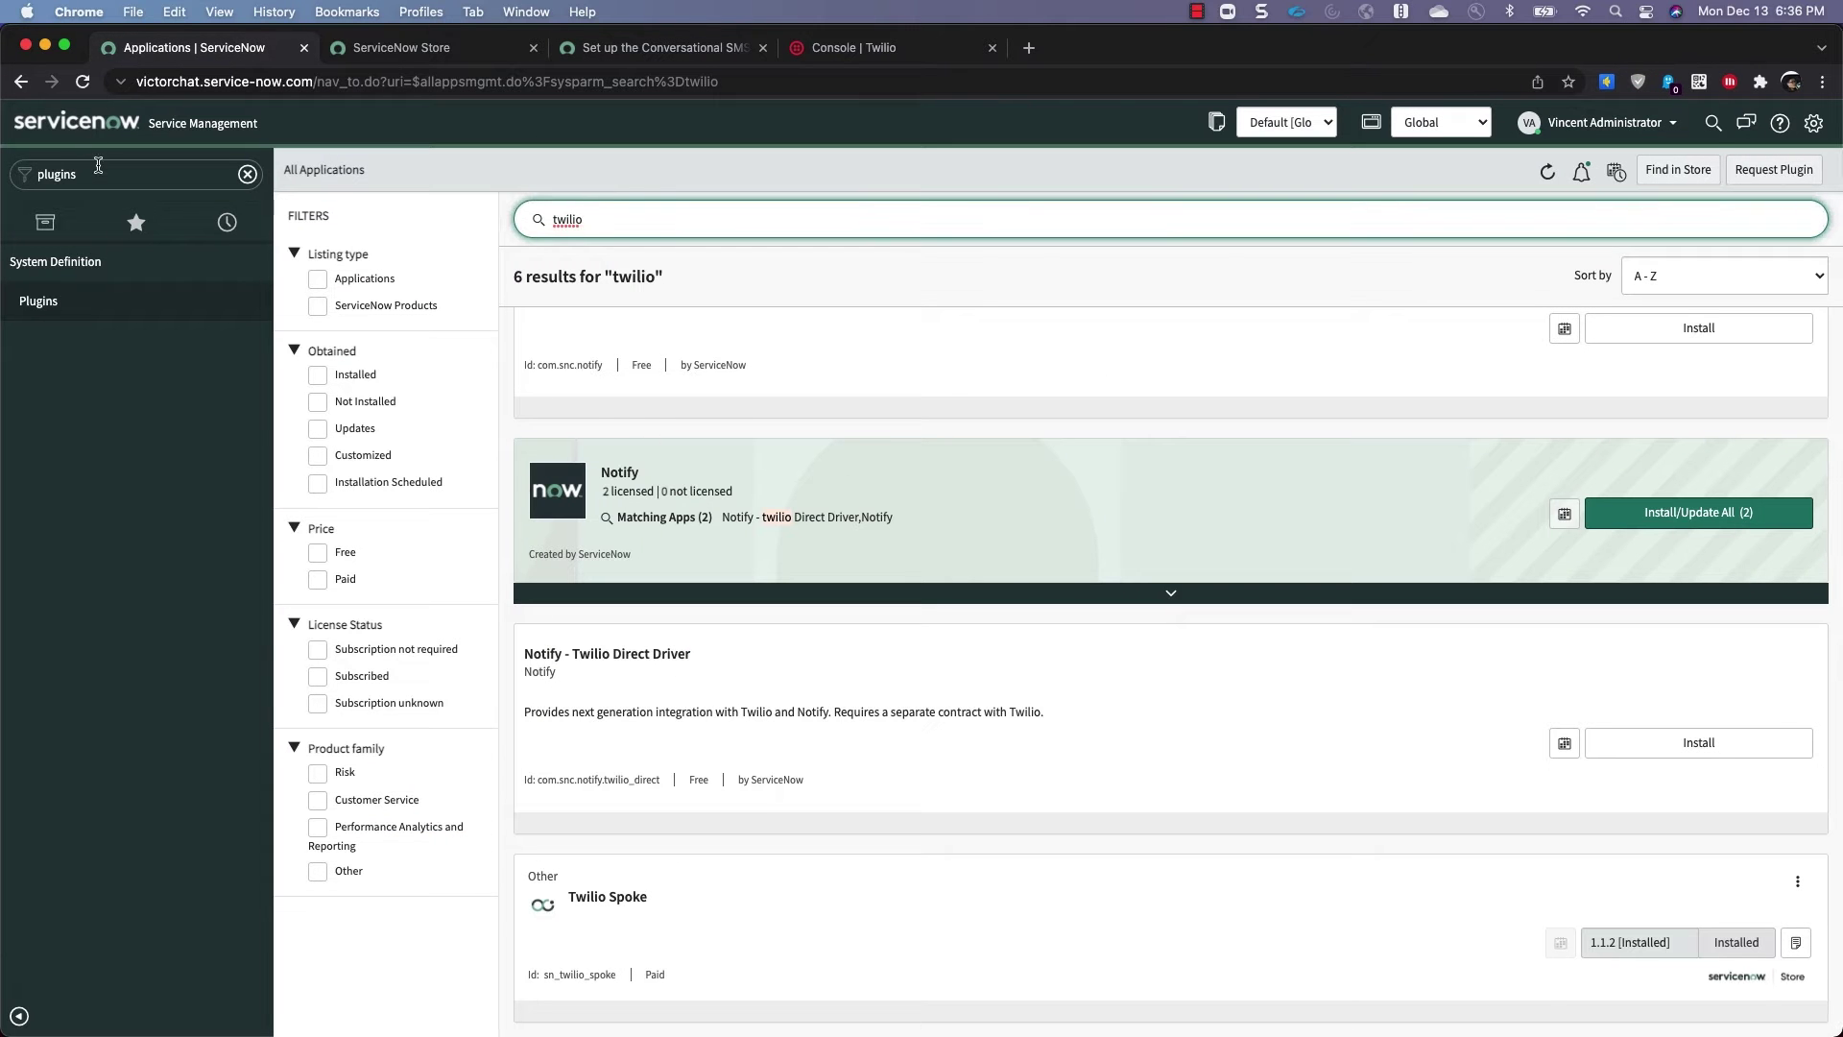
left_click(98, 173)
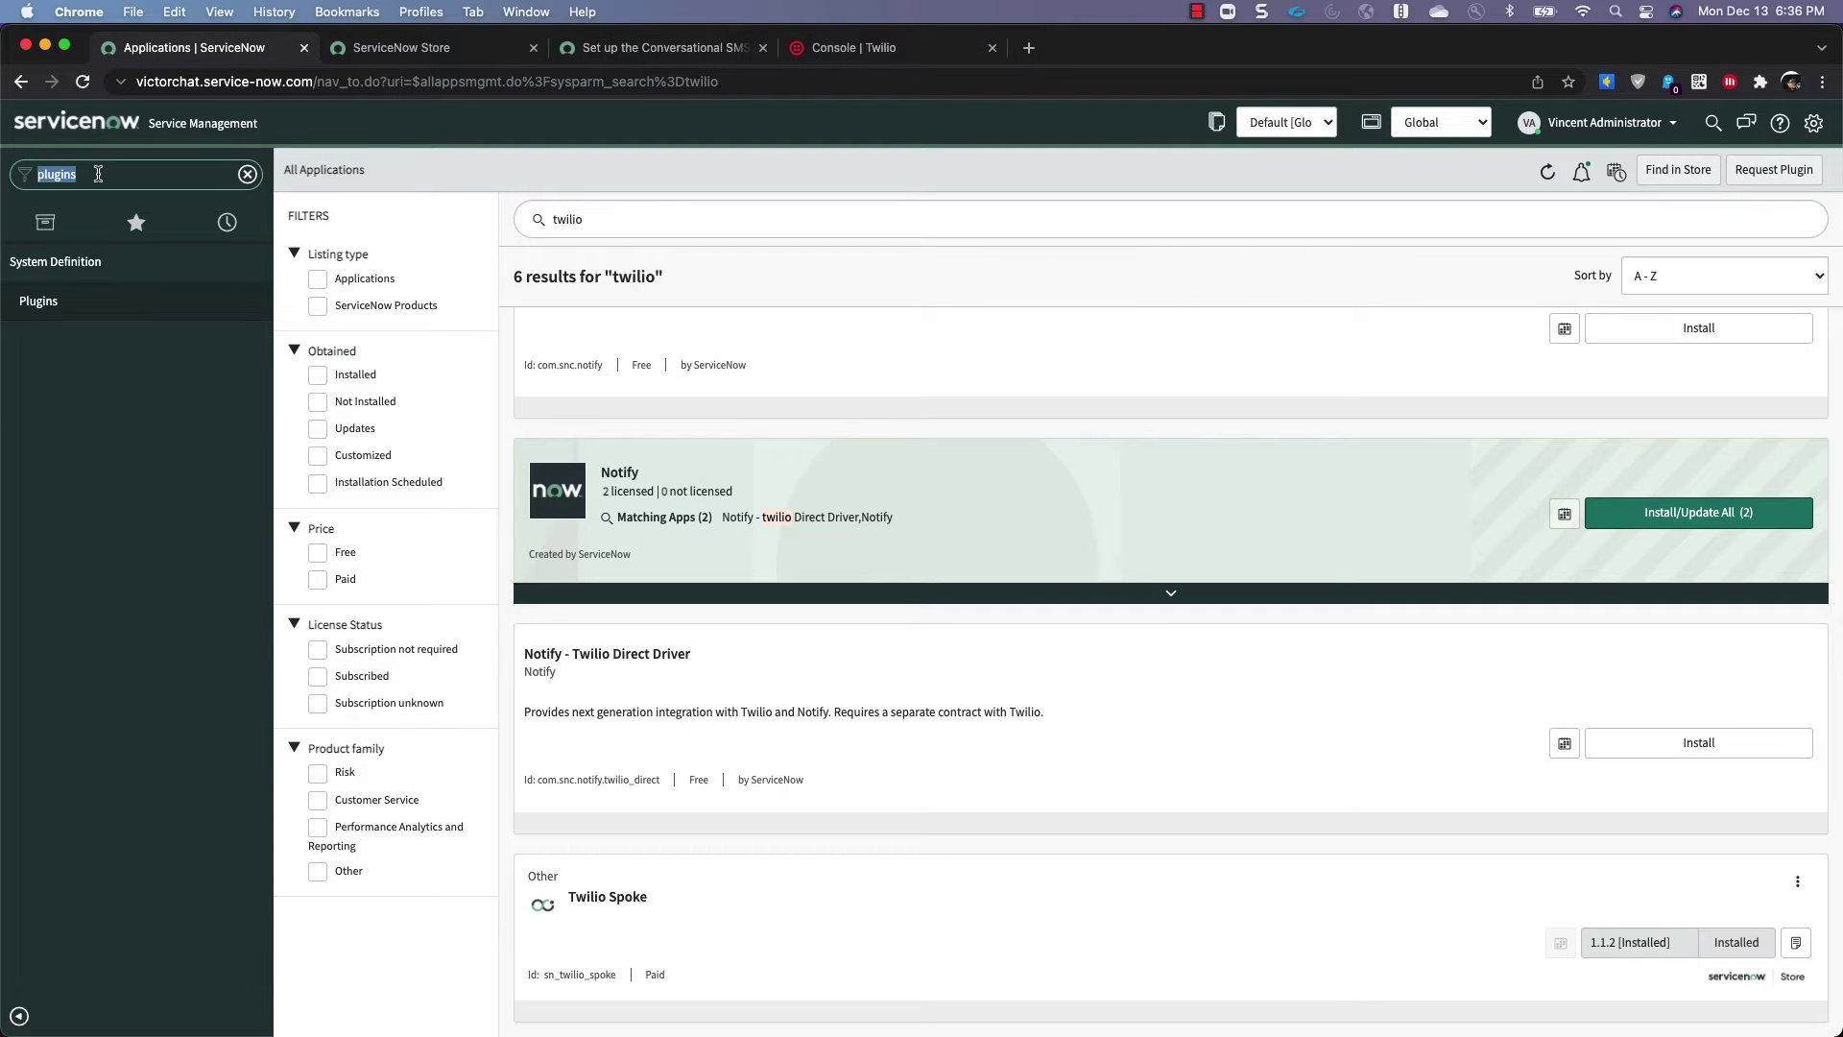
type("credenti")
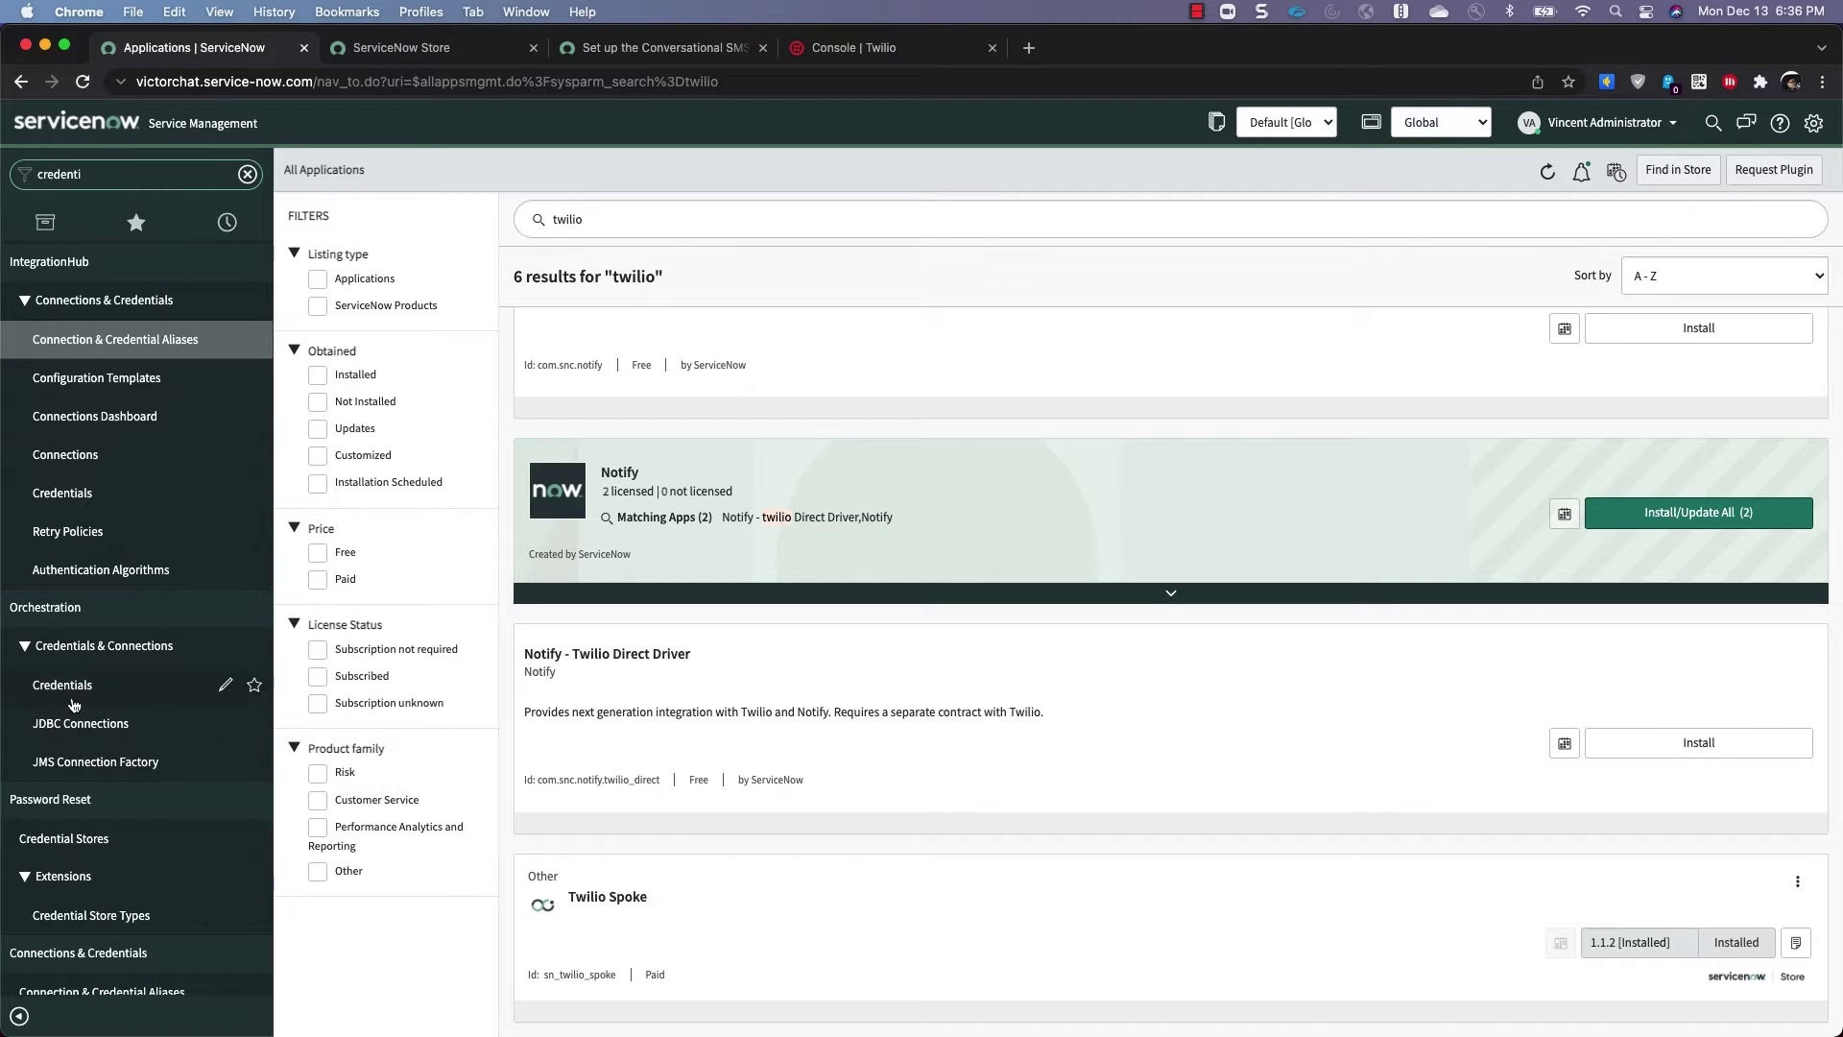
scroll(69, 737, "down", 3)
scroll(115, 864, "down", 1)
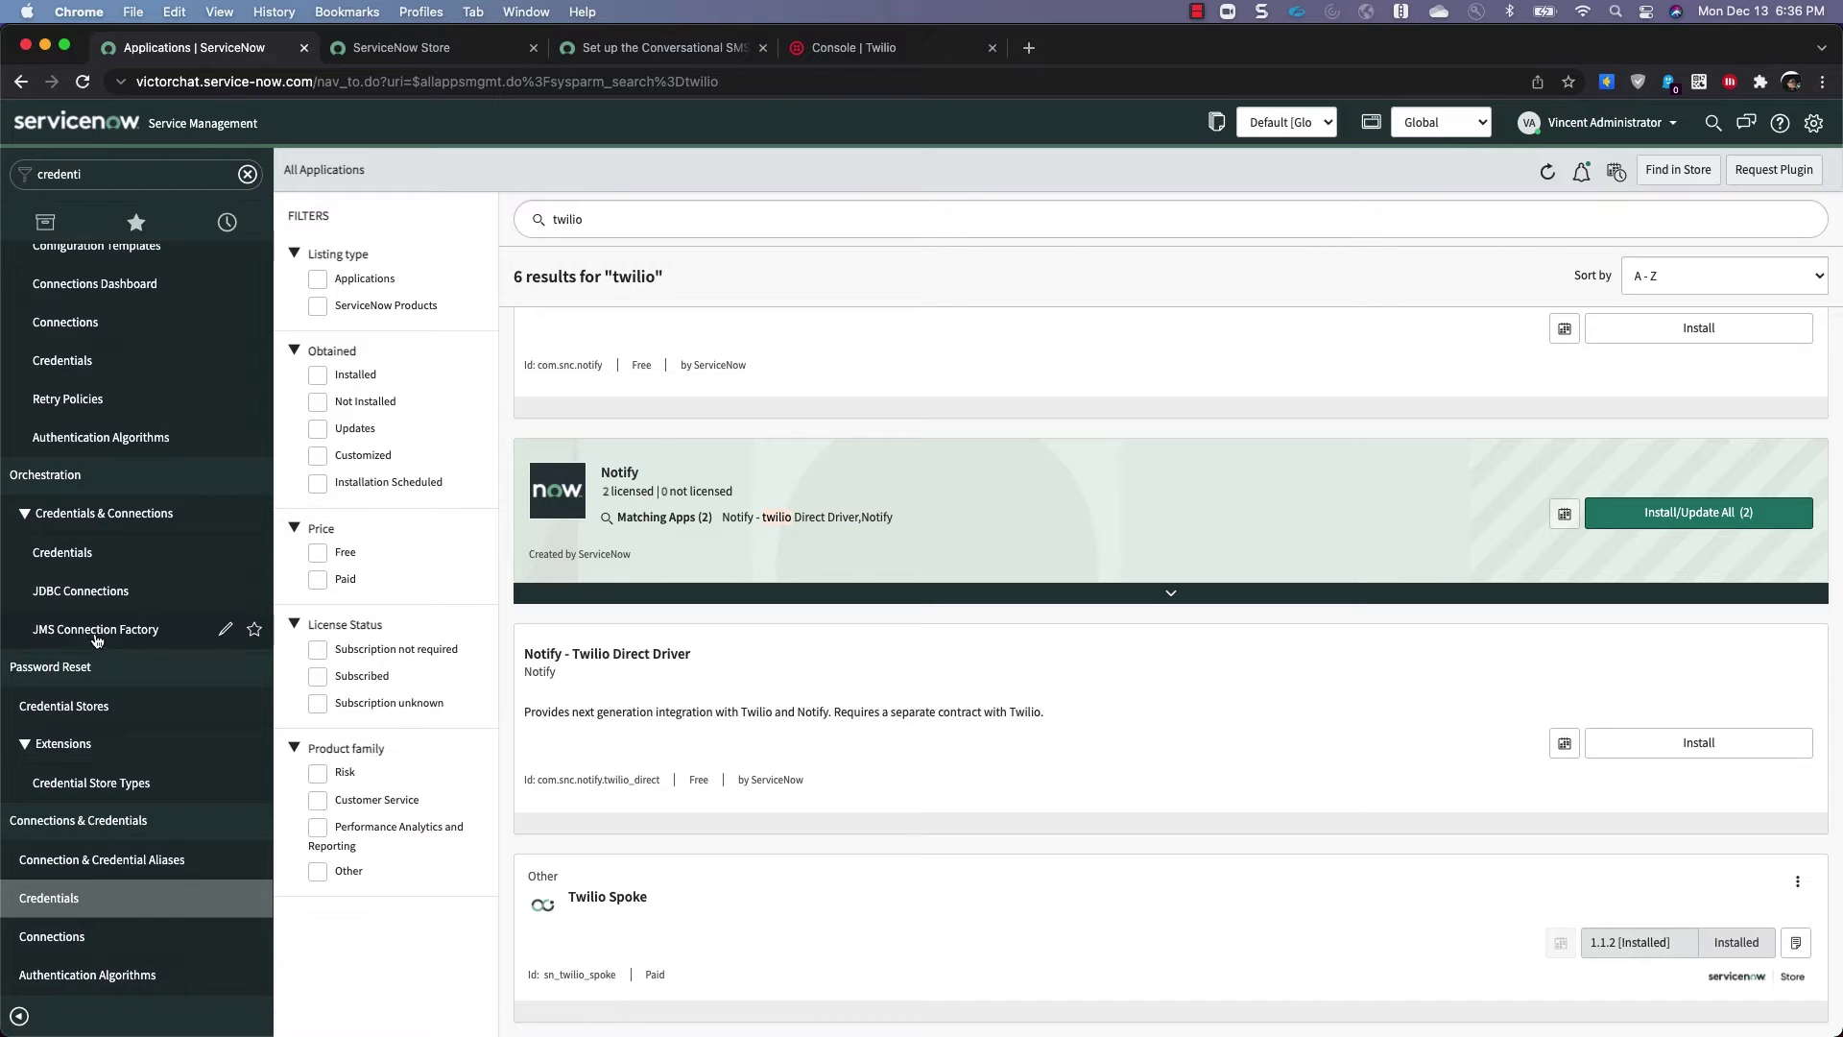
left_click(64, 906)
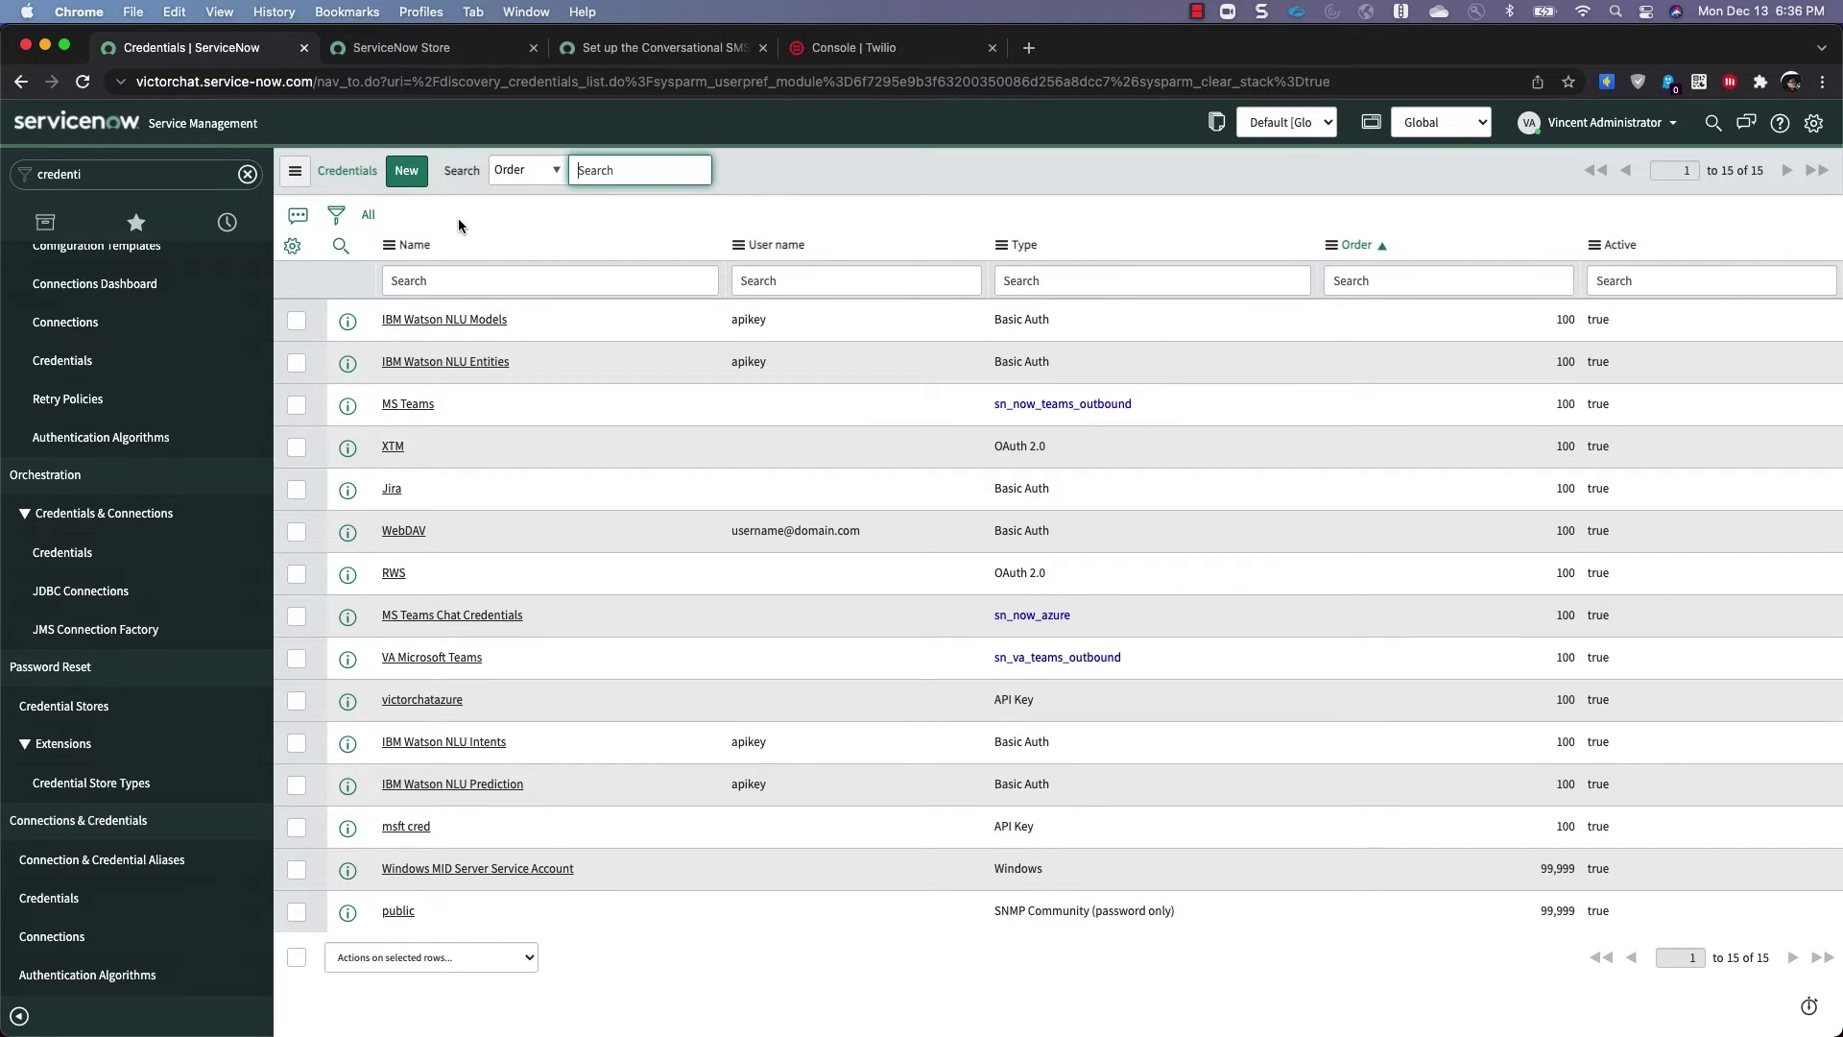
Start a new Basic Auth credential named 'Twilio Base', then bring up the Twilio console dashboard
left_click(401, 173)
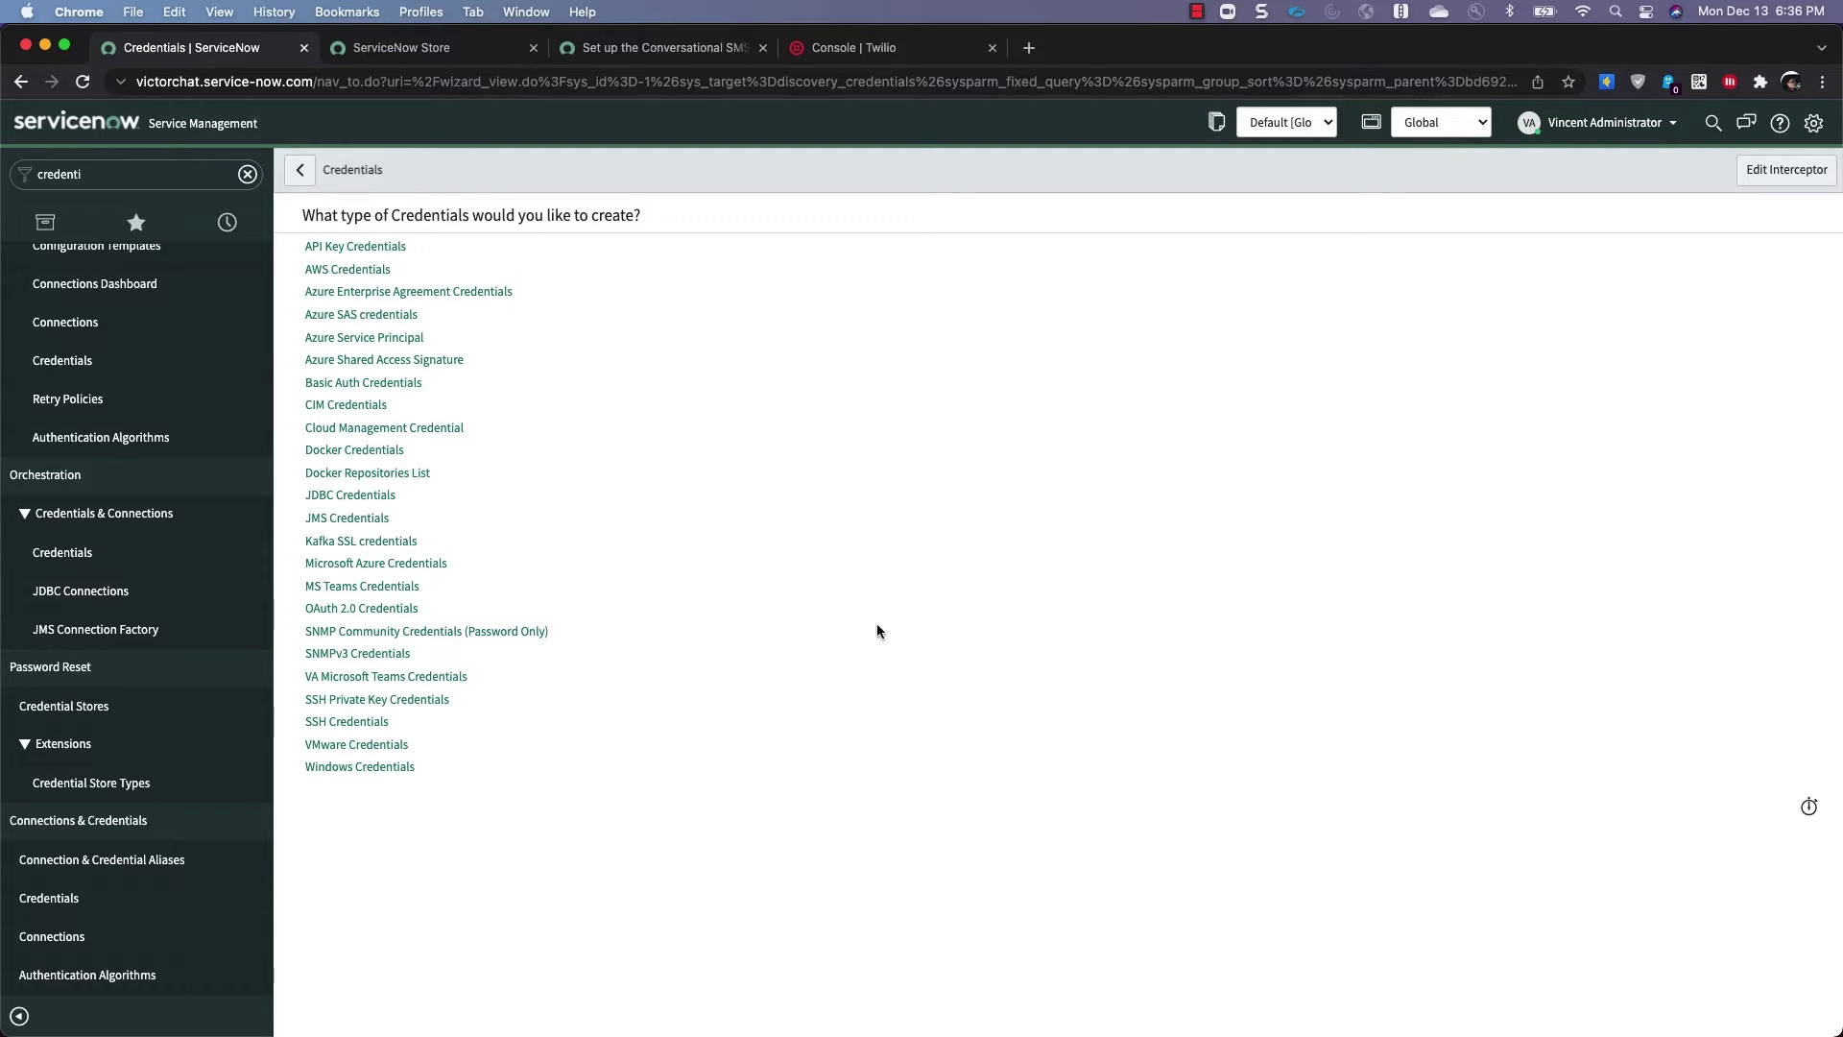
left_click(382, 384)
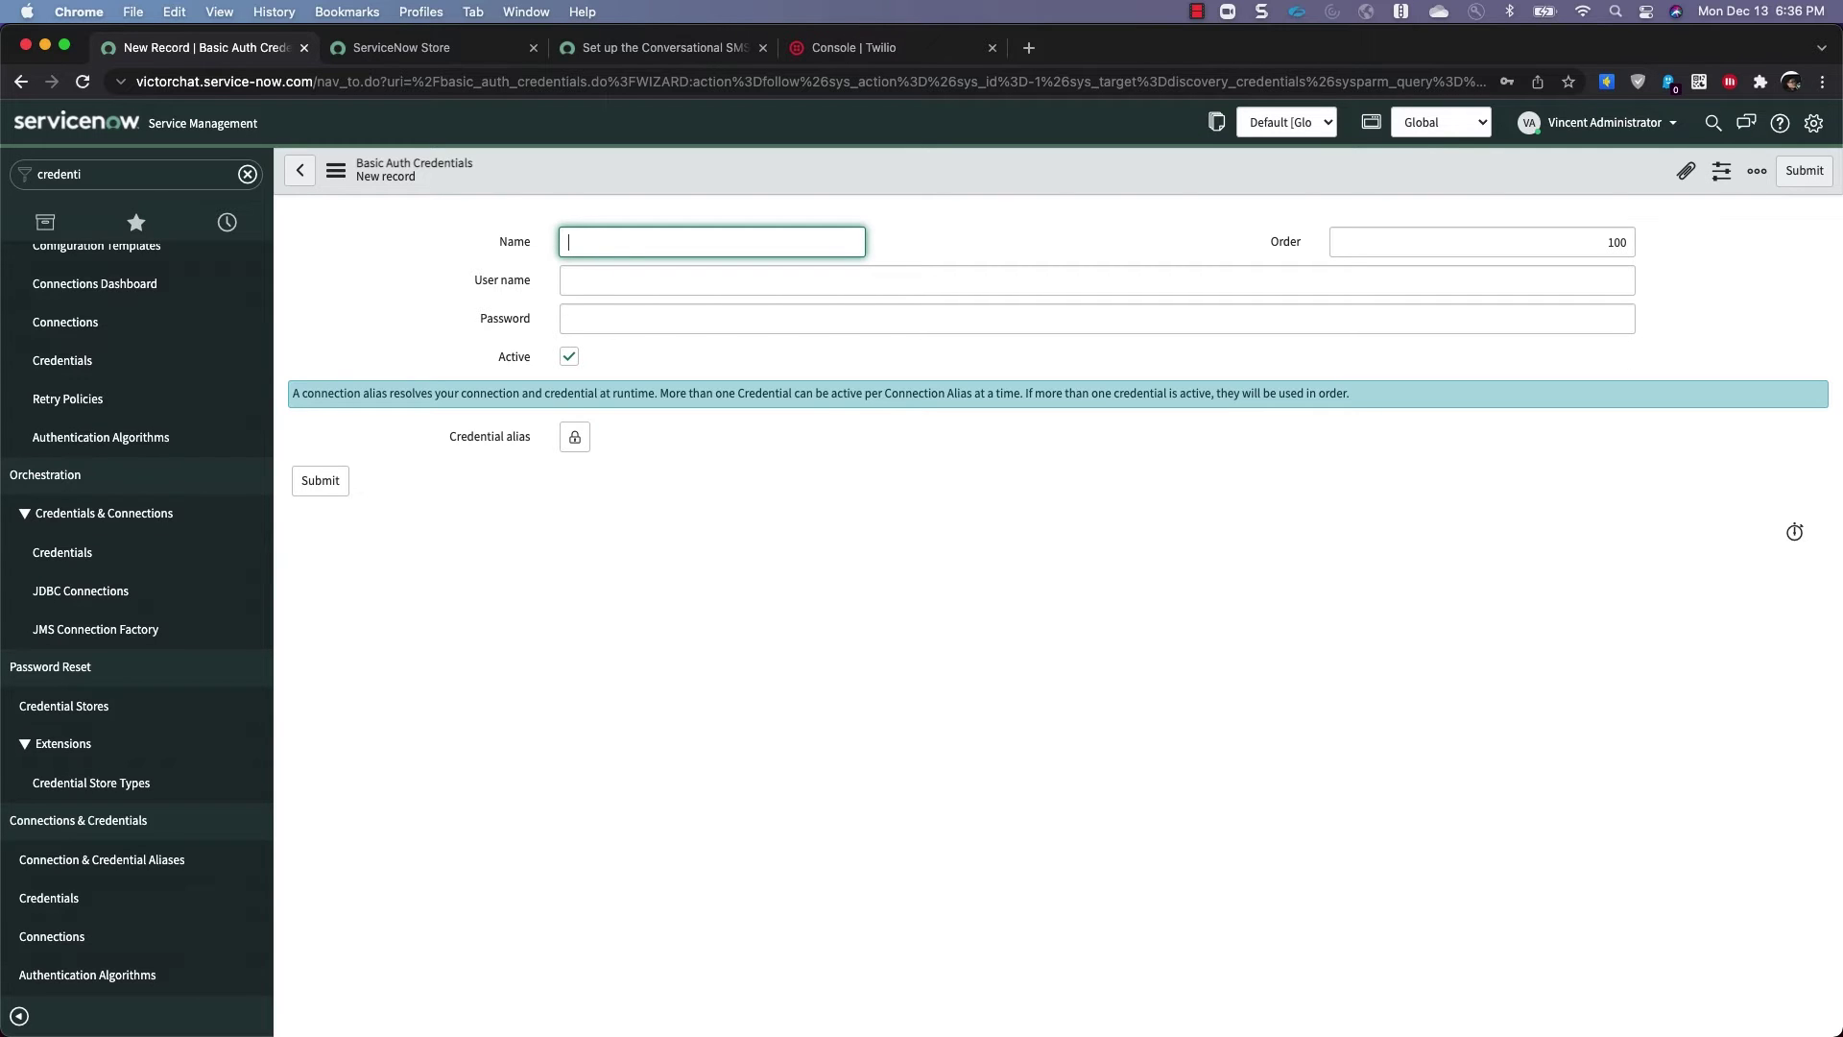
type("Twilio Base")
key("Tab")
left_click(1096, 280)
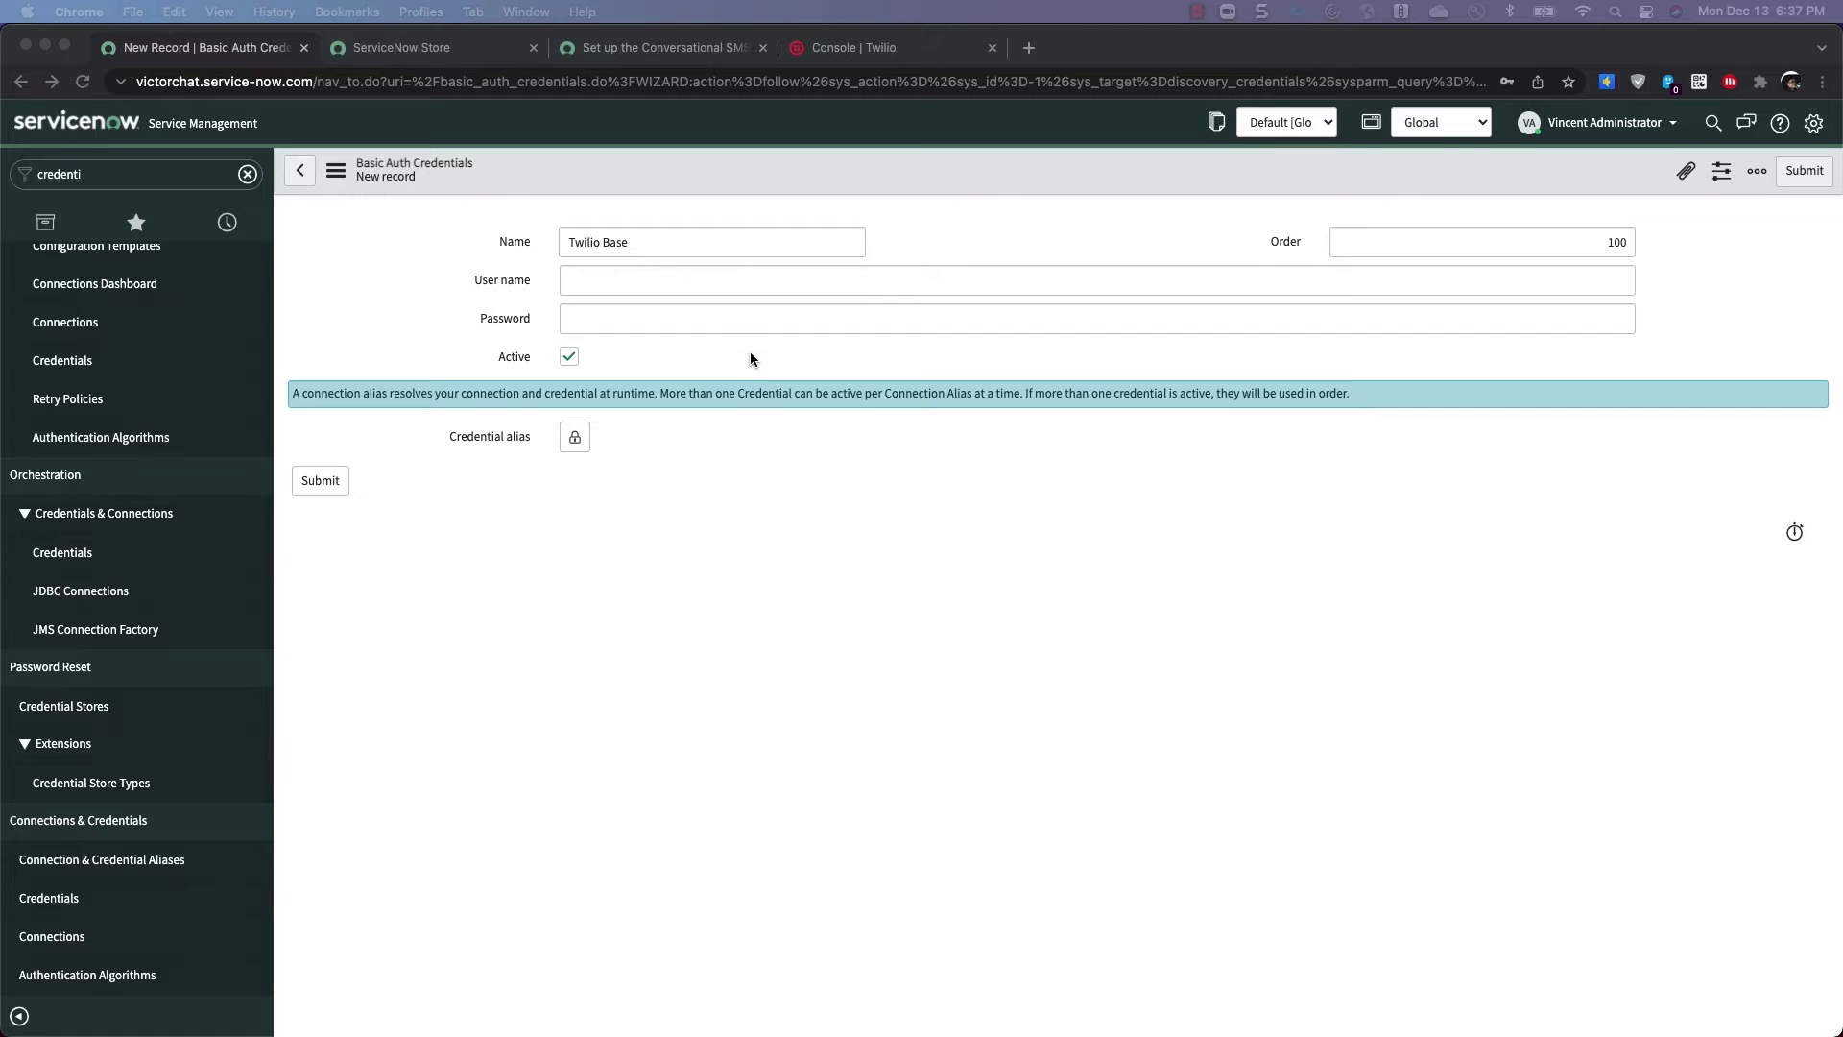
left_click(884, 50)
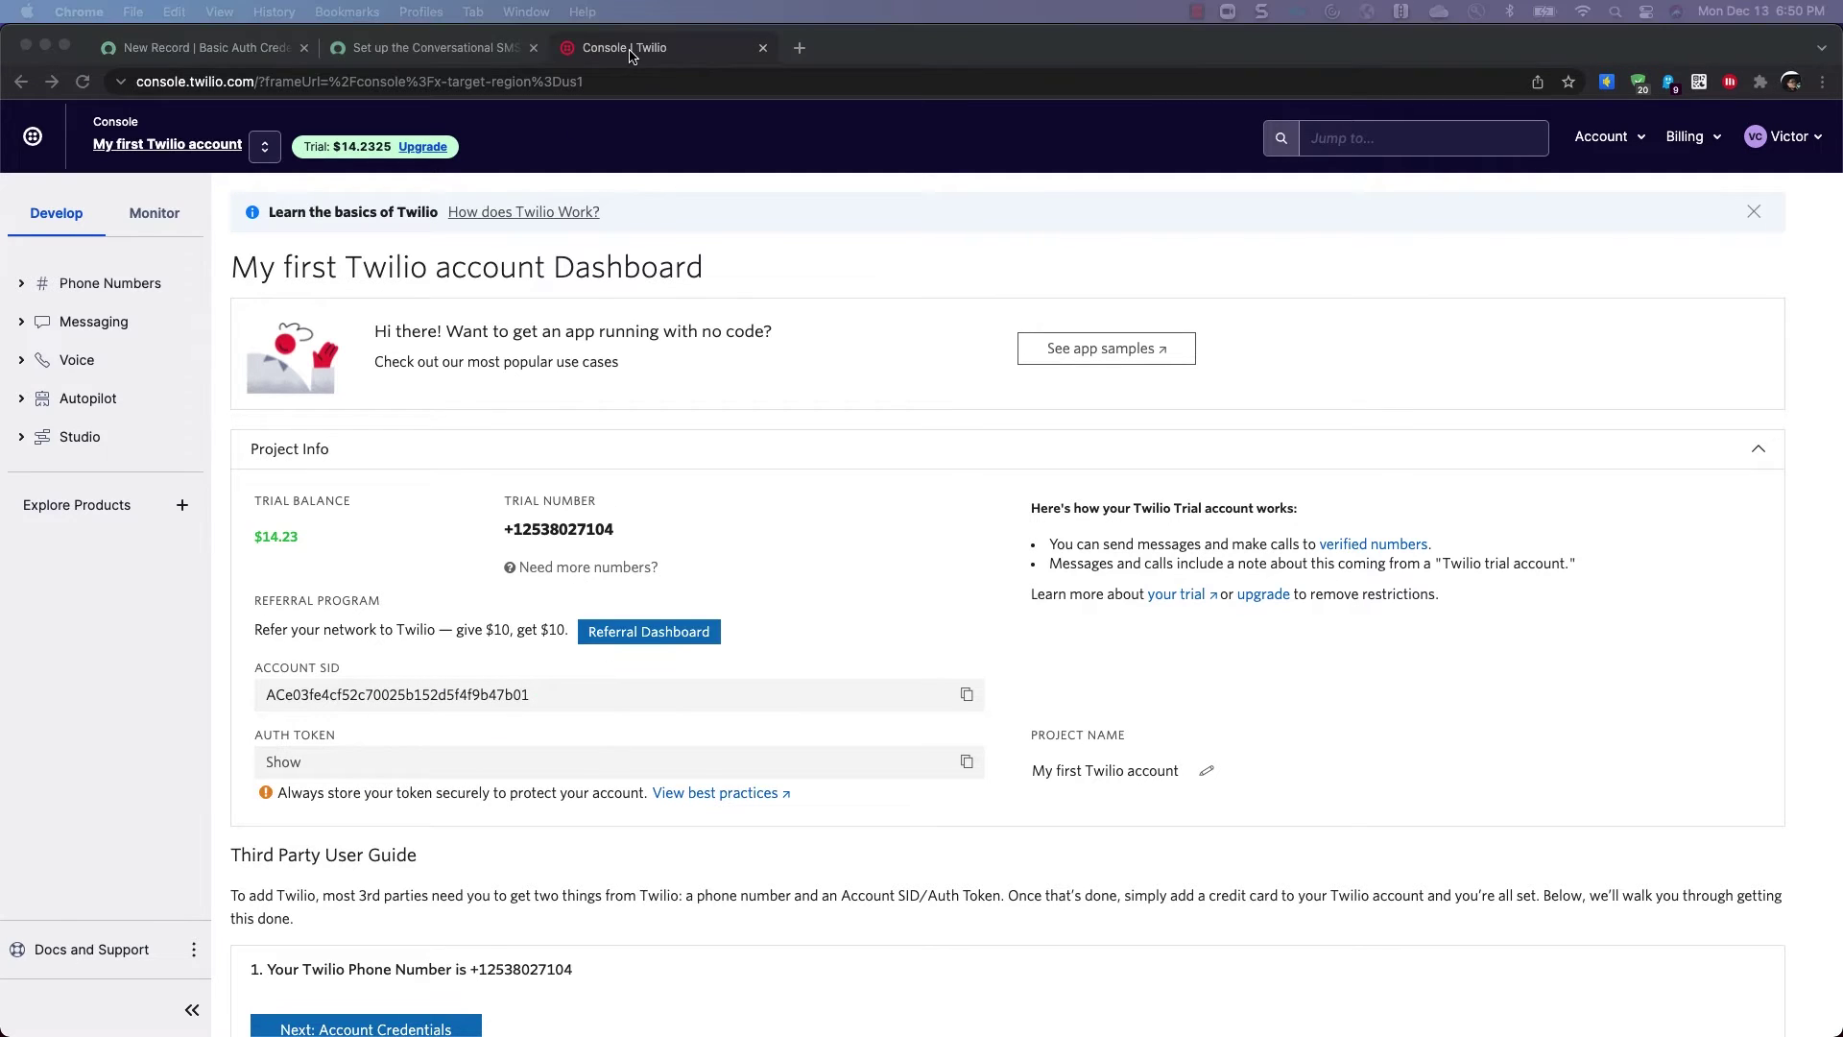
Copy the Twilio Account SID into the Twilio Base credential's User name field
left_click(222, 50)
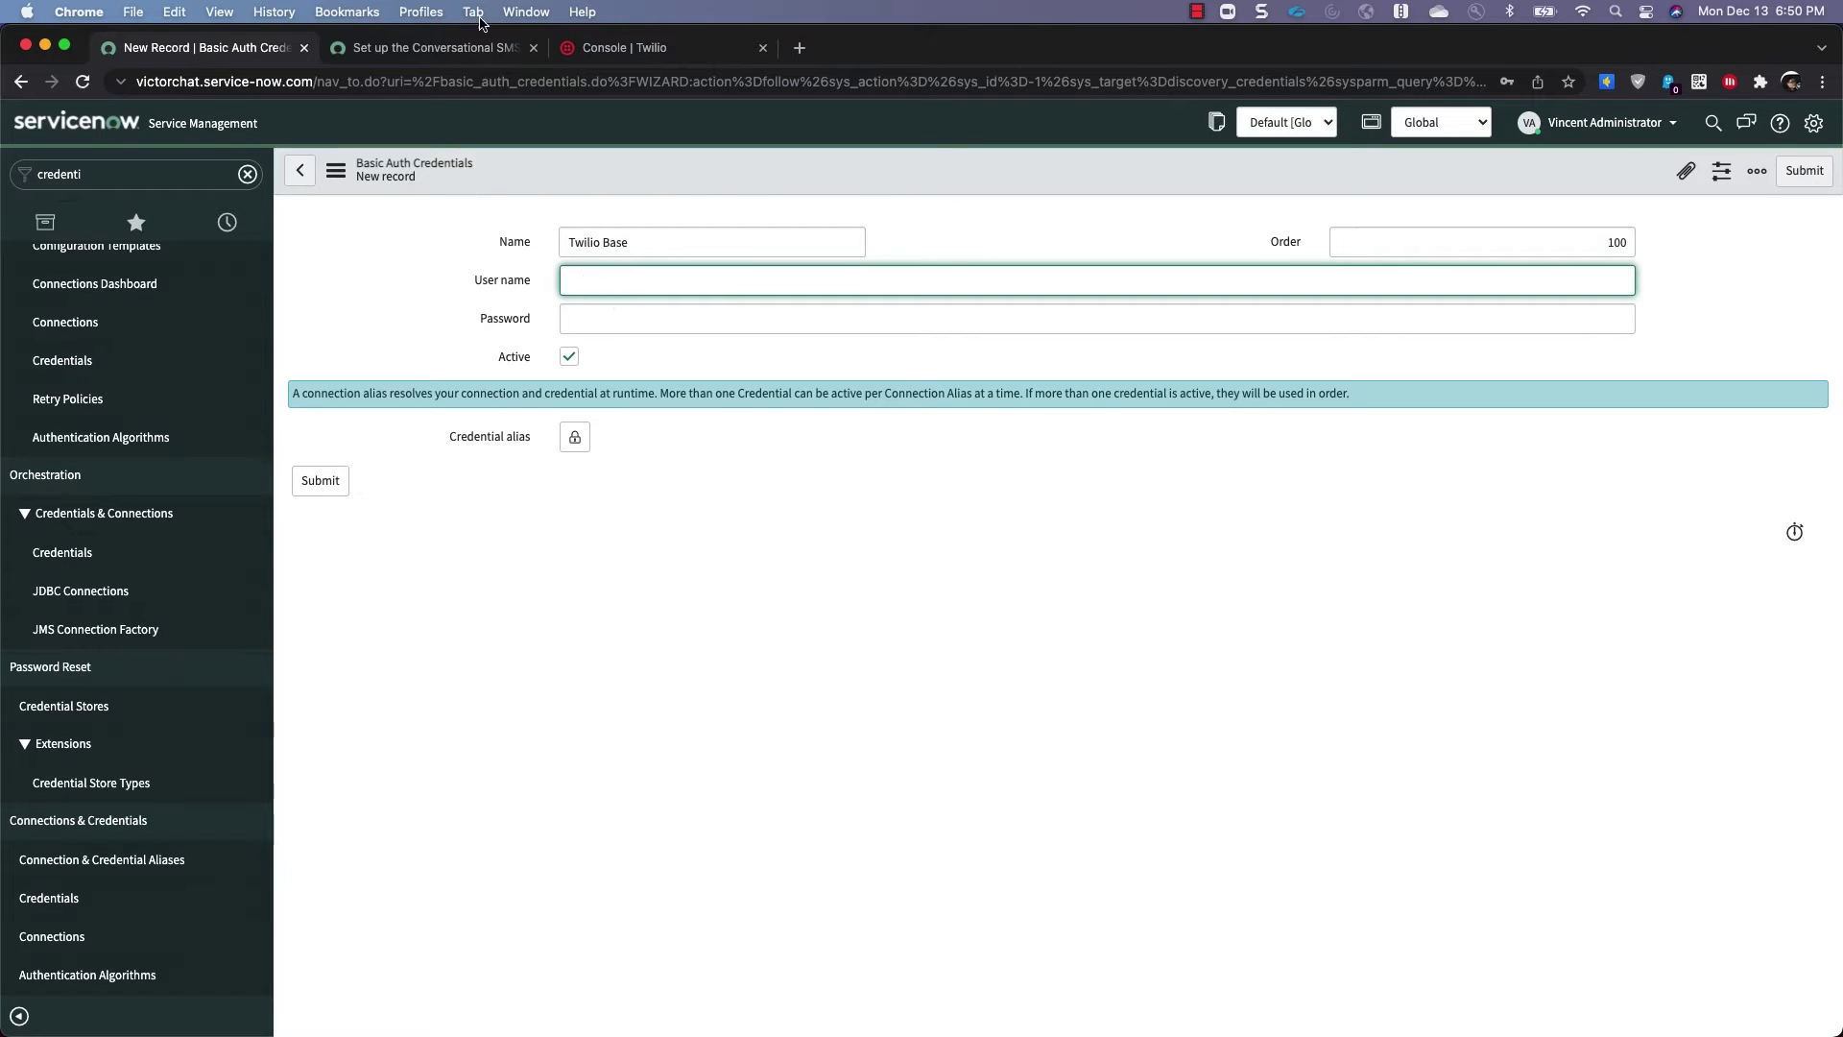
left_click(672, 53)
mouse_move(514, 583)
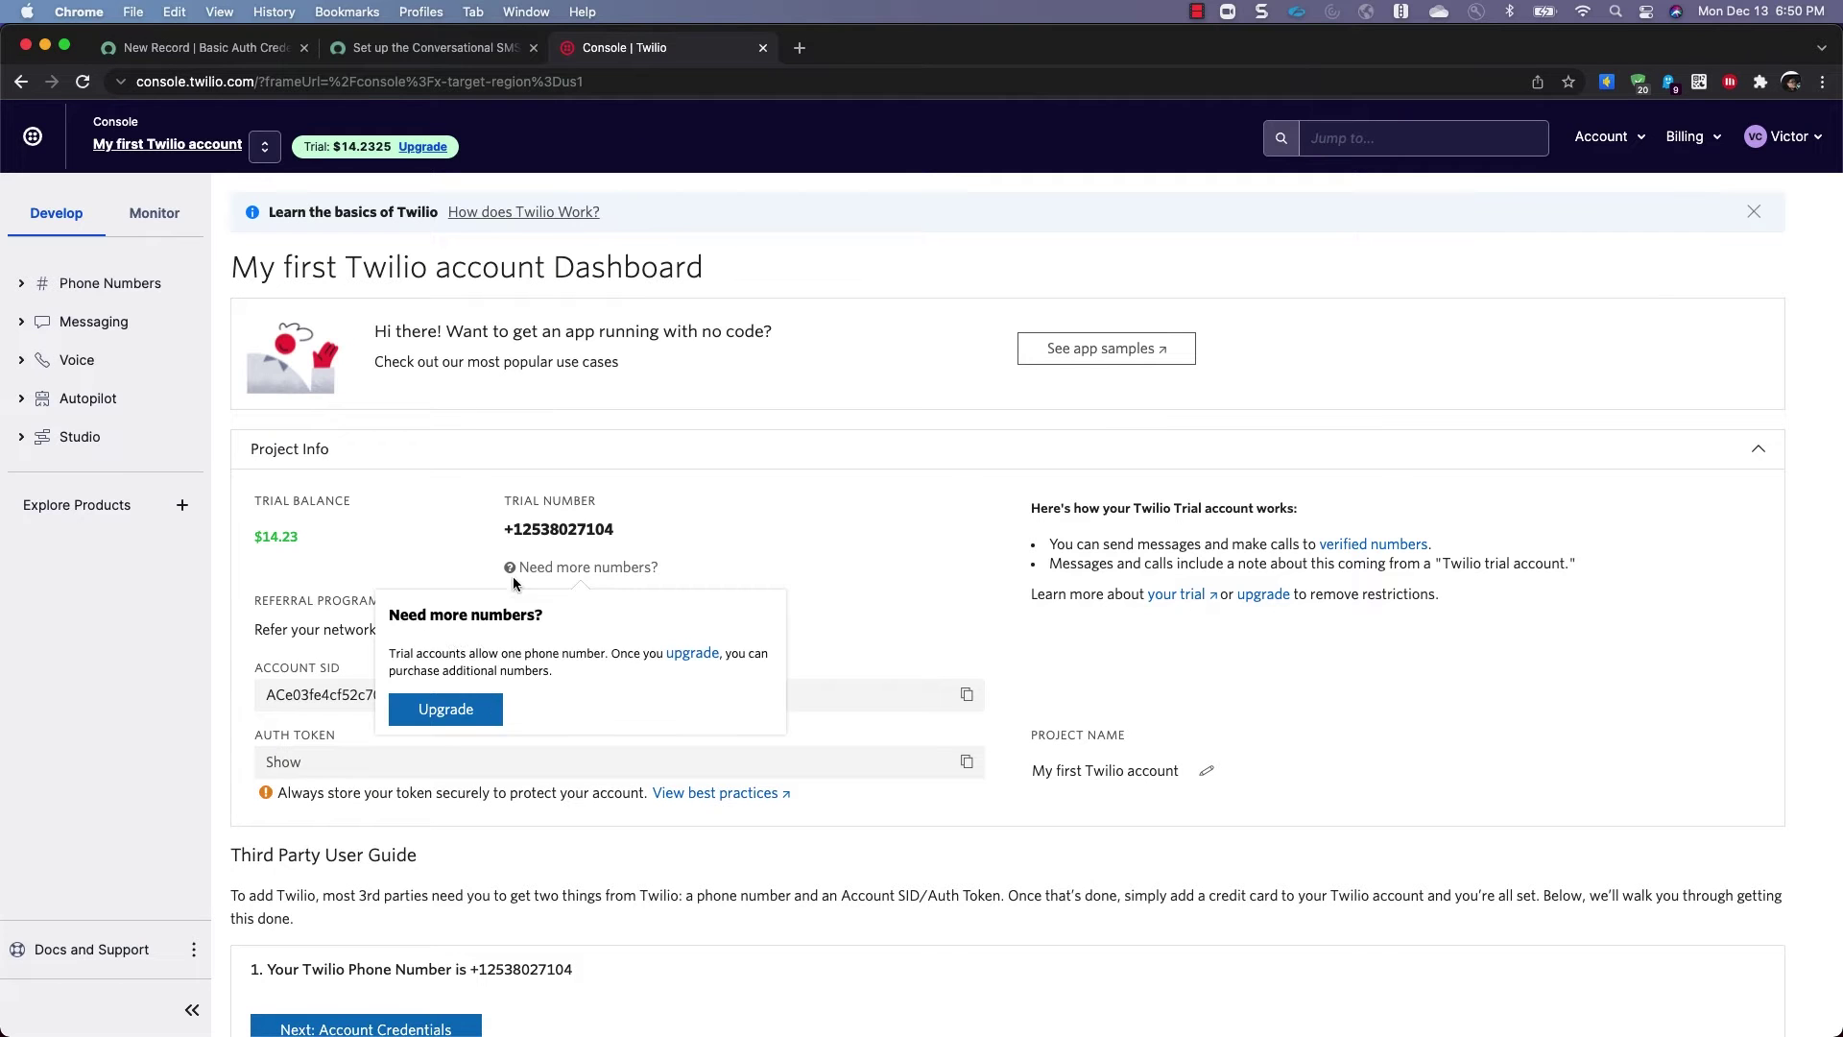
double_click(326, 695)
key("cmd+c")
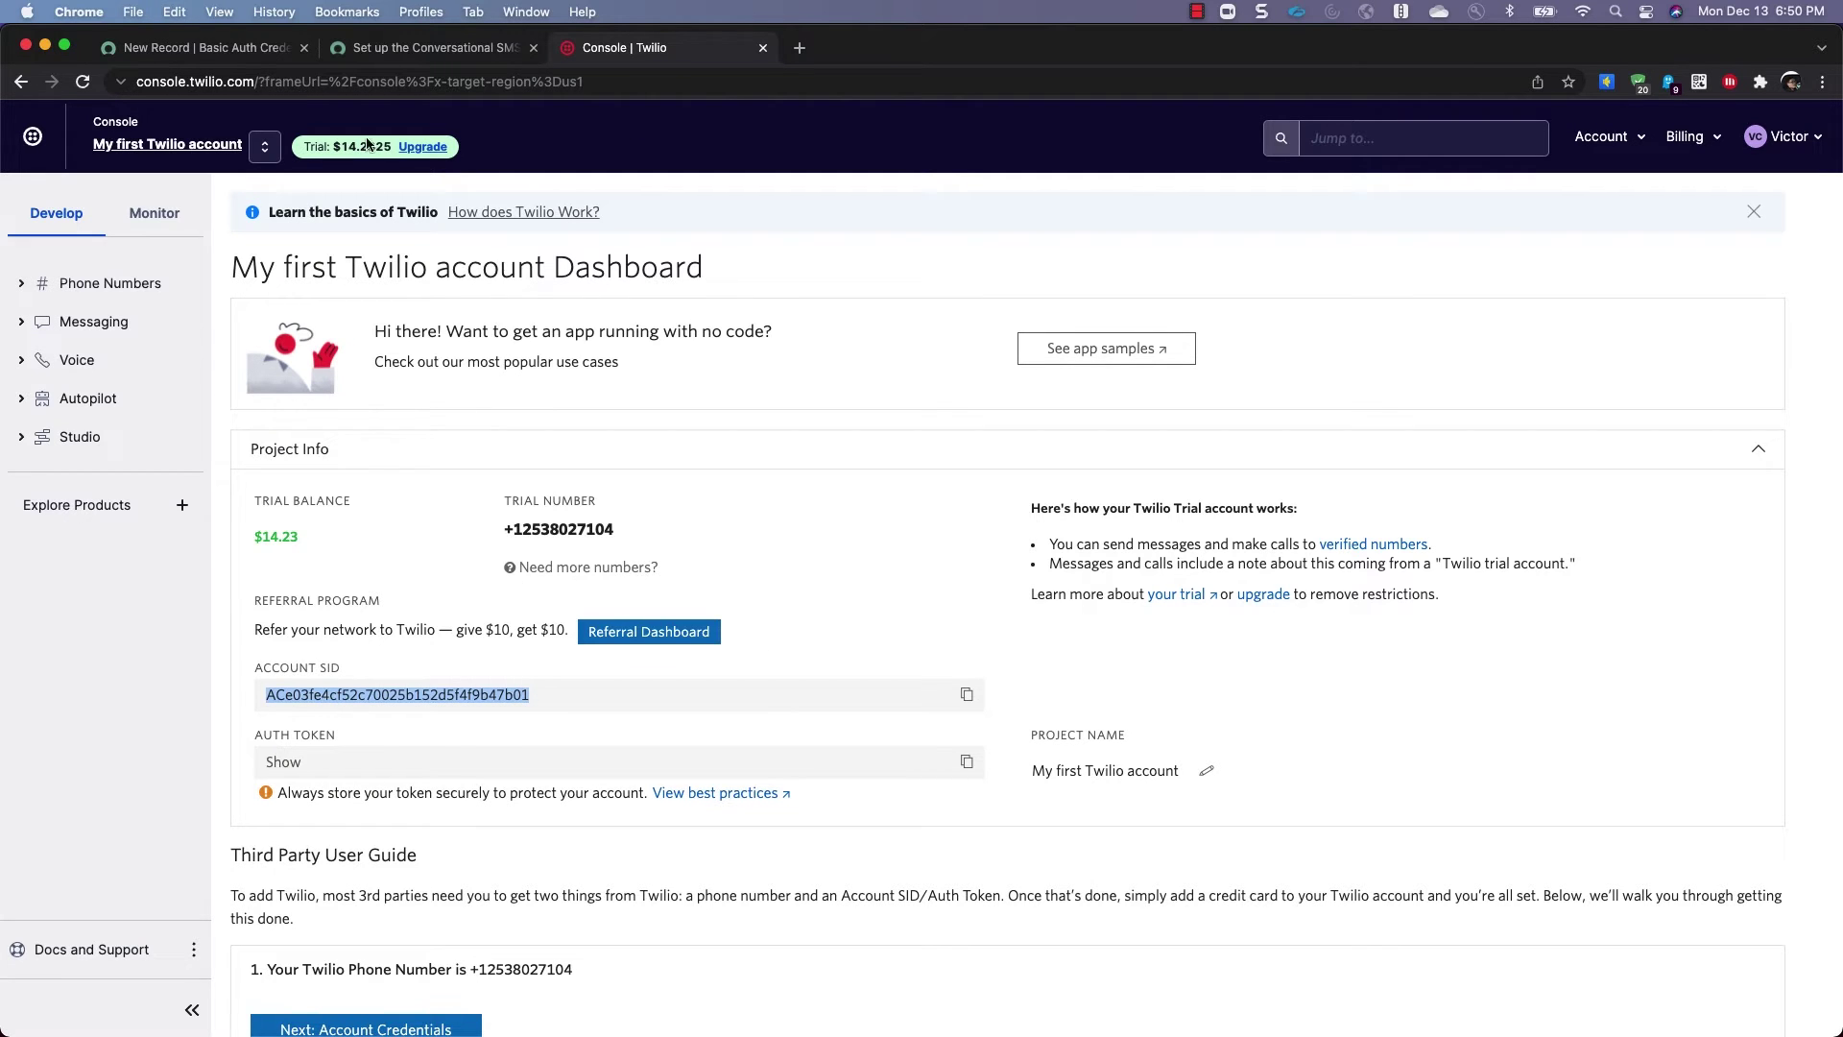
left_click(204, 55)
key("cmd+v")
Paste the Twilio Auth Token as the password and submit the Twilio Base credential
left_click(629, 48)
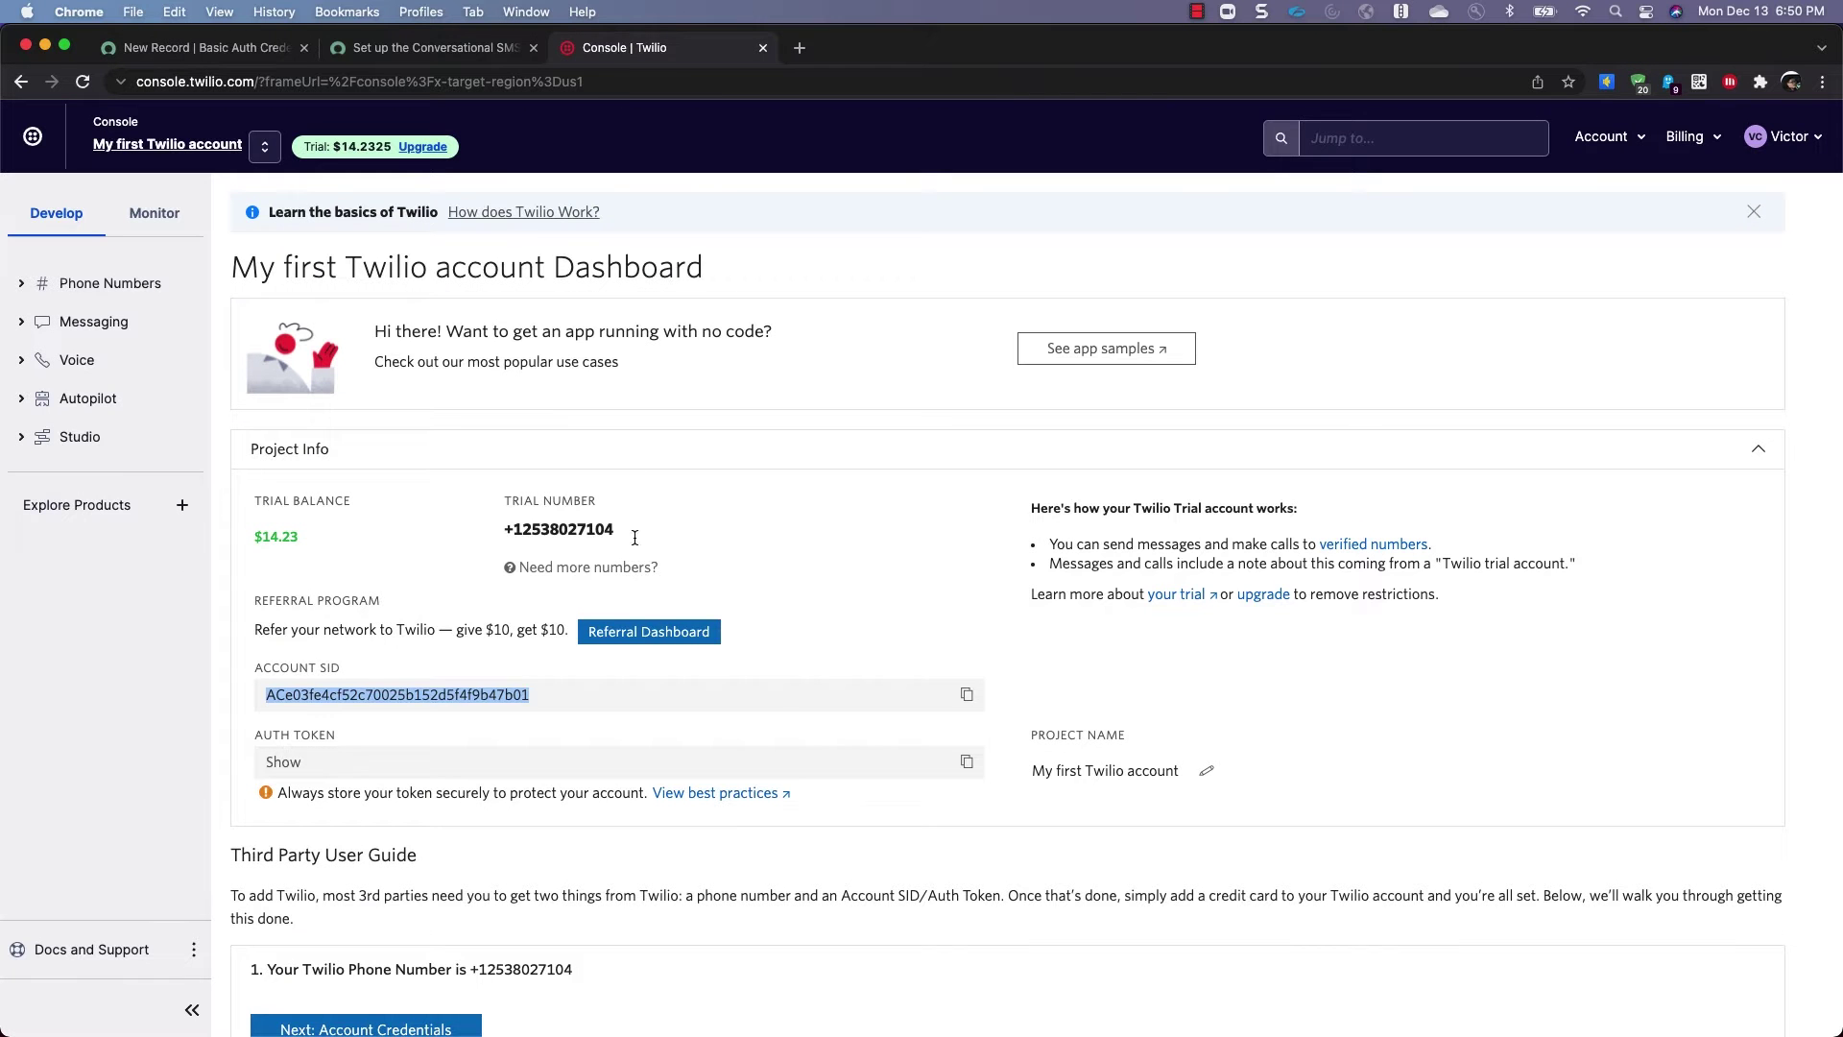
left_click(969, 762)
left_click(187, 54)
left_click(488, 324)
key("cmd+v")
left_click(309, 482)
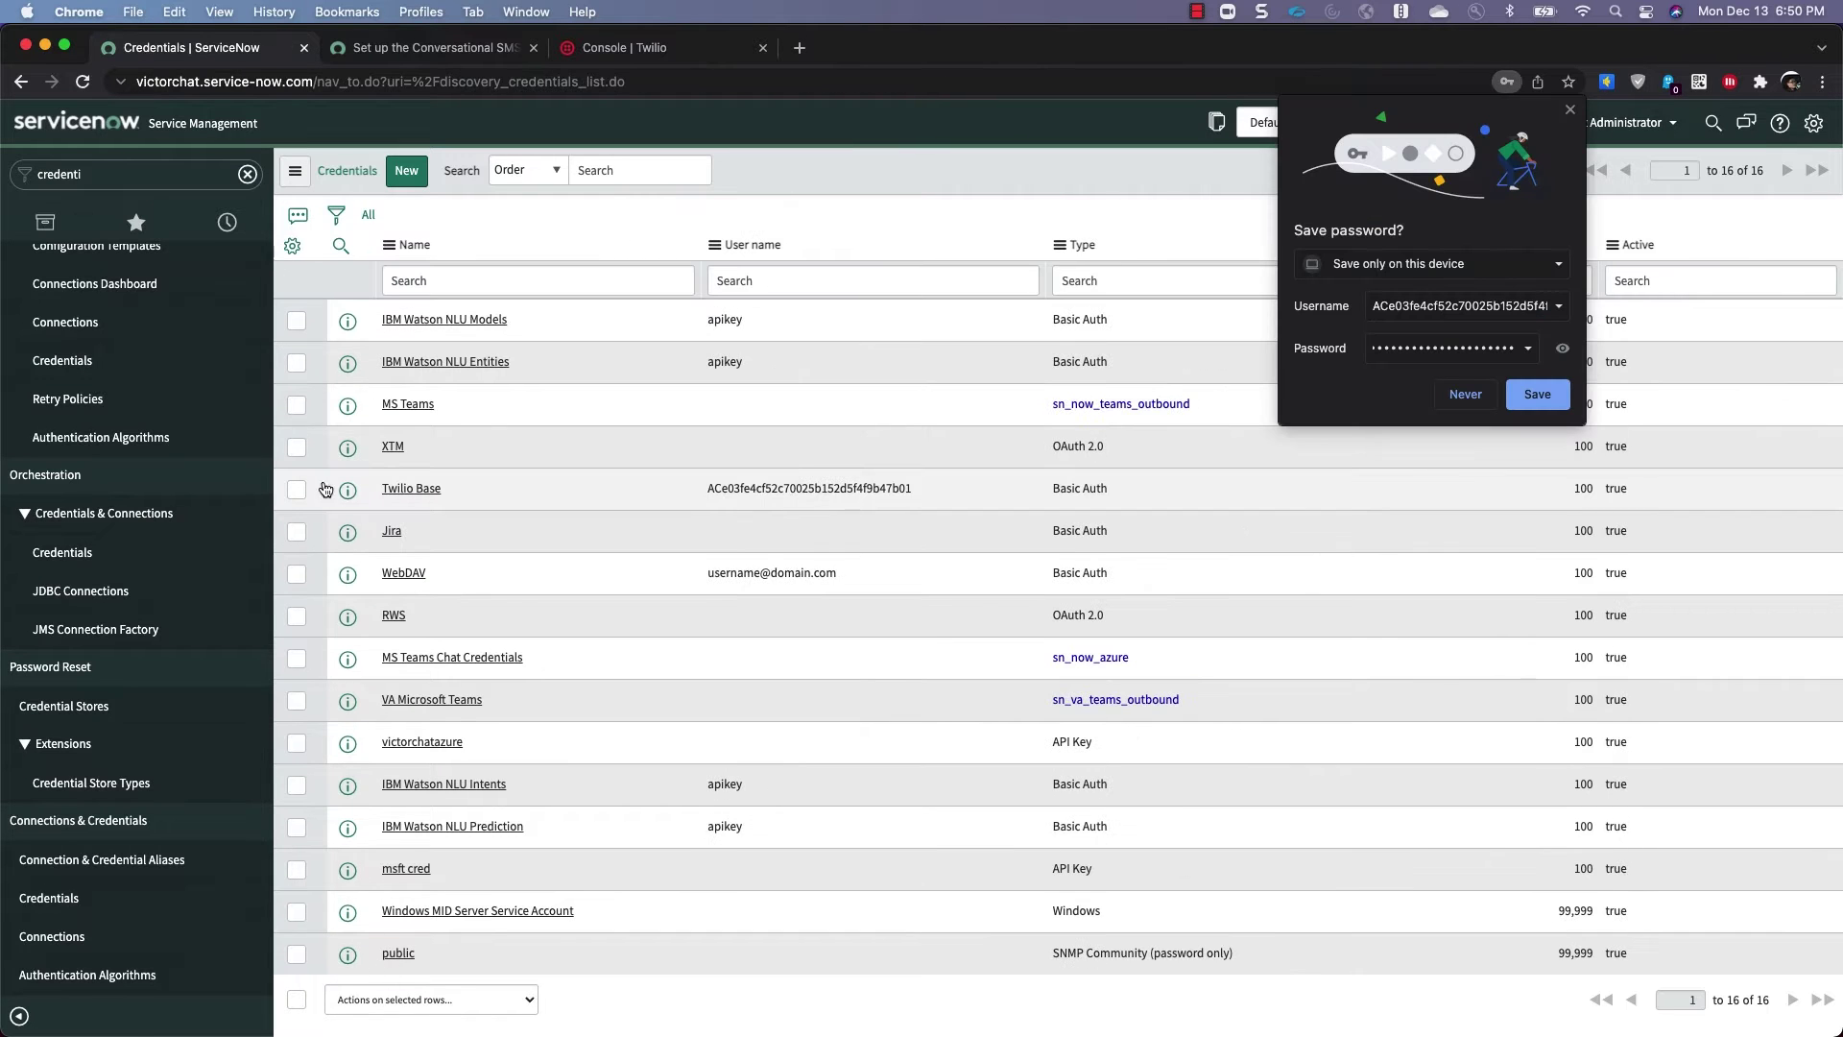
Dismiss the save-password prompt and add a Twilio Notify Basic Auth credential with the Twilio SID and token
left_click(1470, 395)
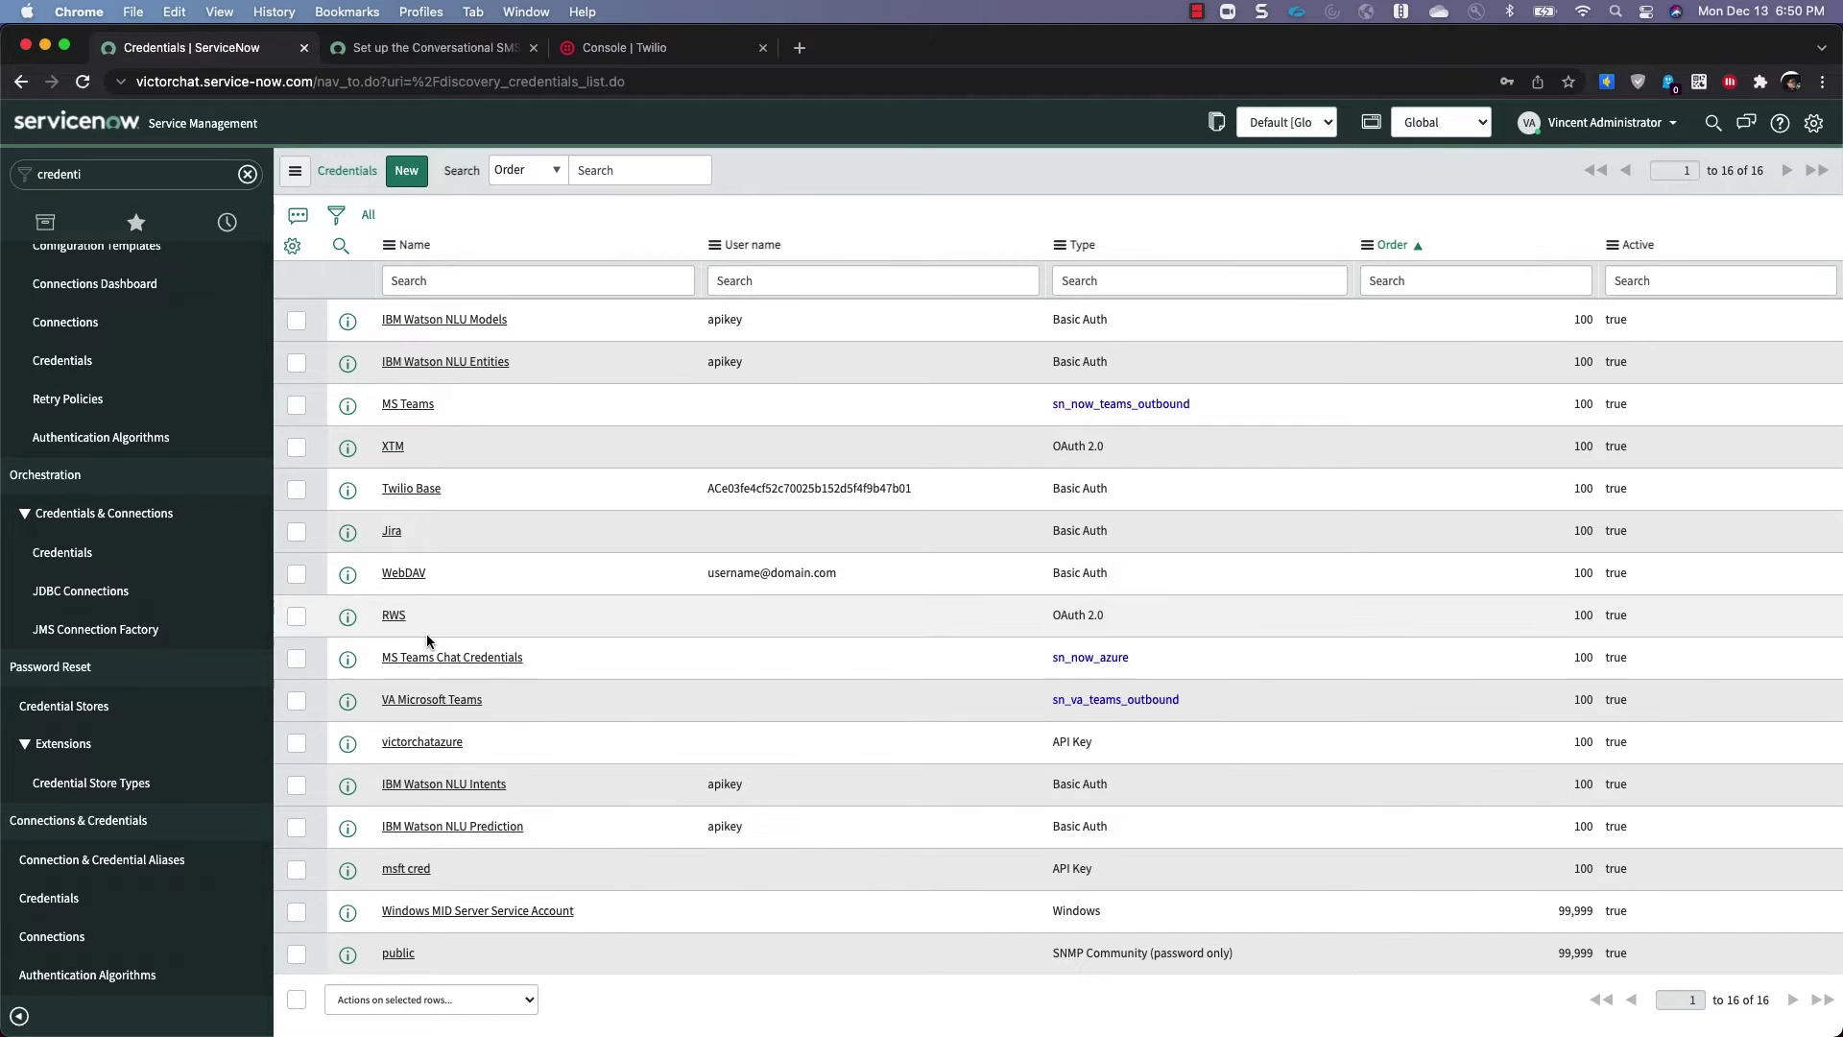
left_click(407, 172)
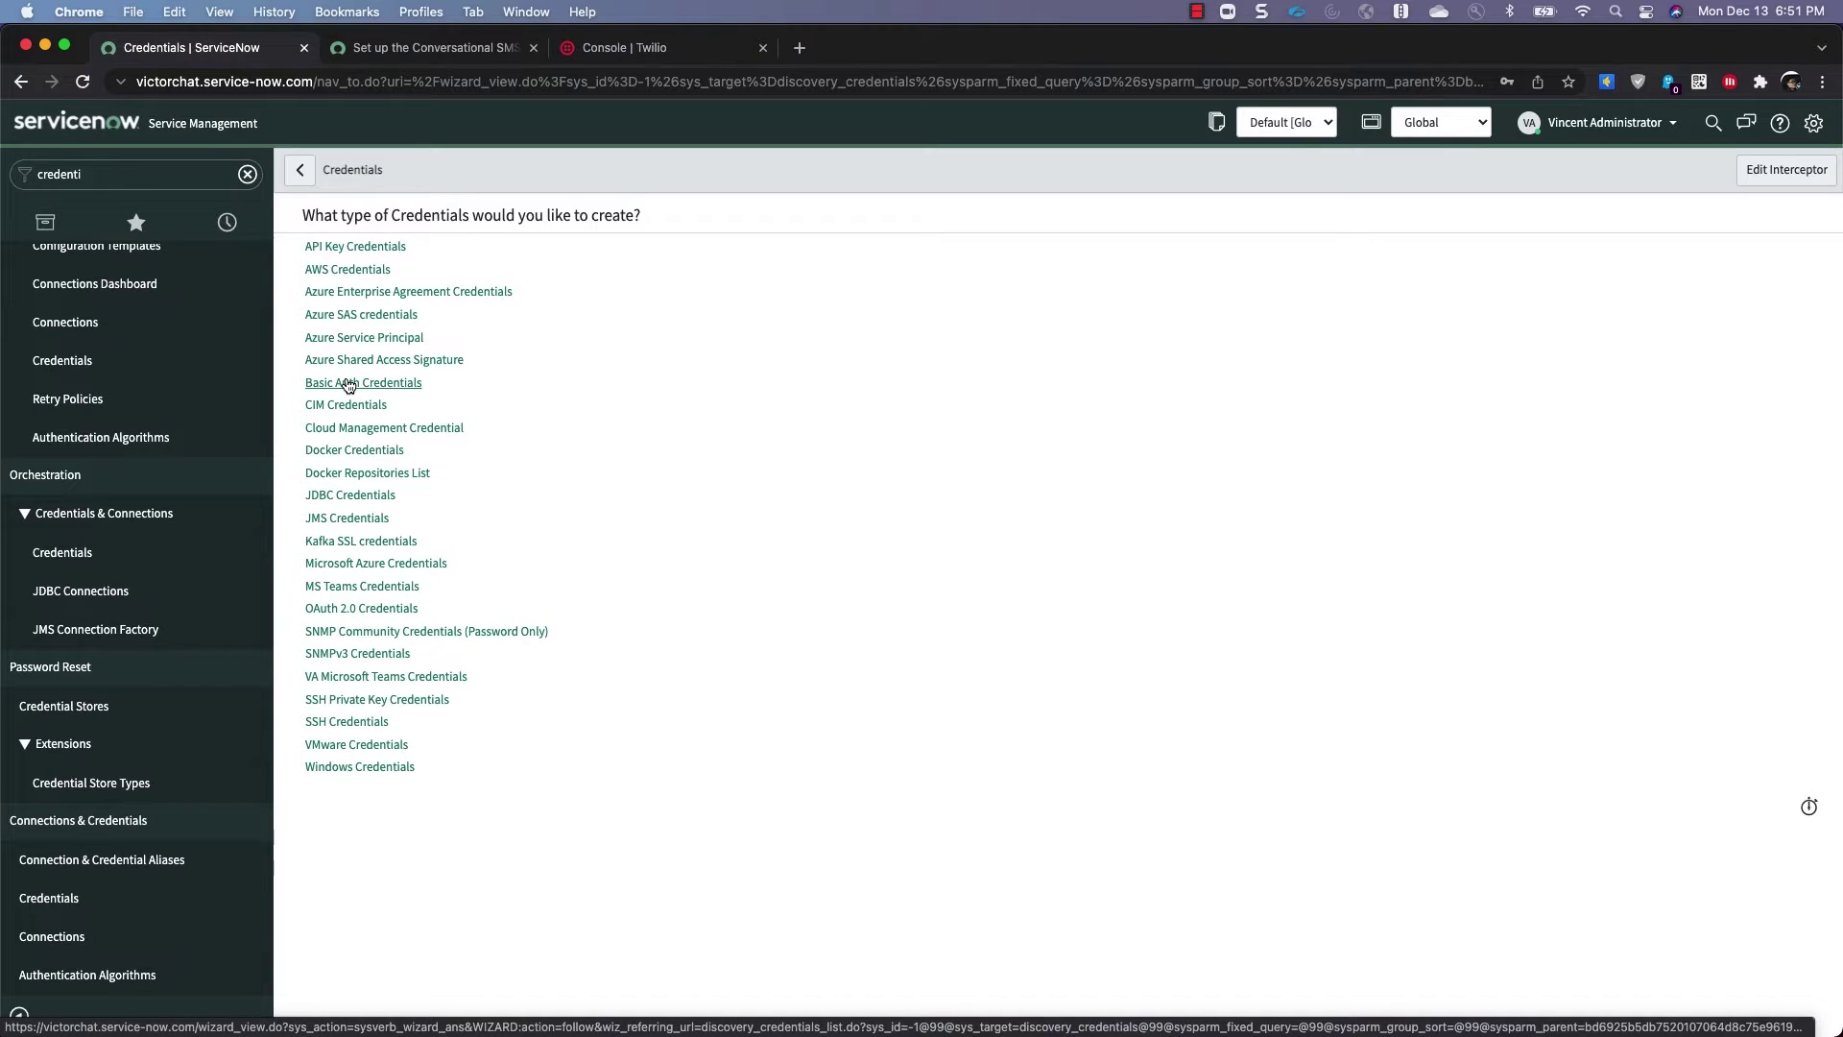
left_click(348, 383)
type("Twilio Notify")
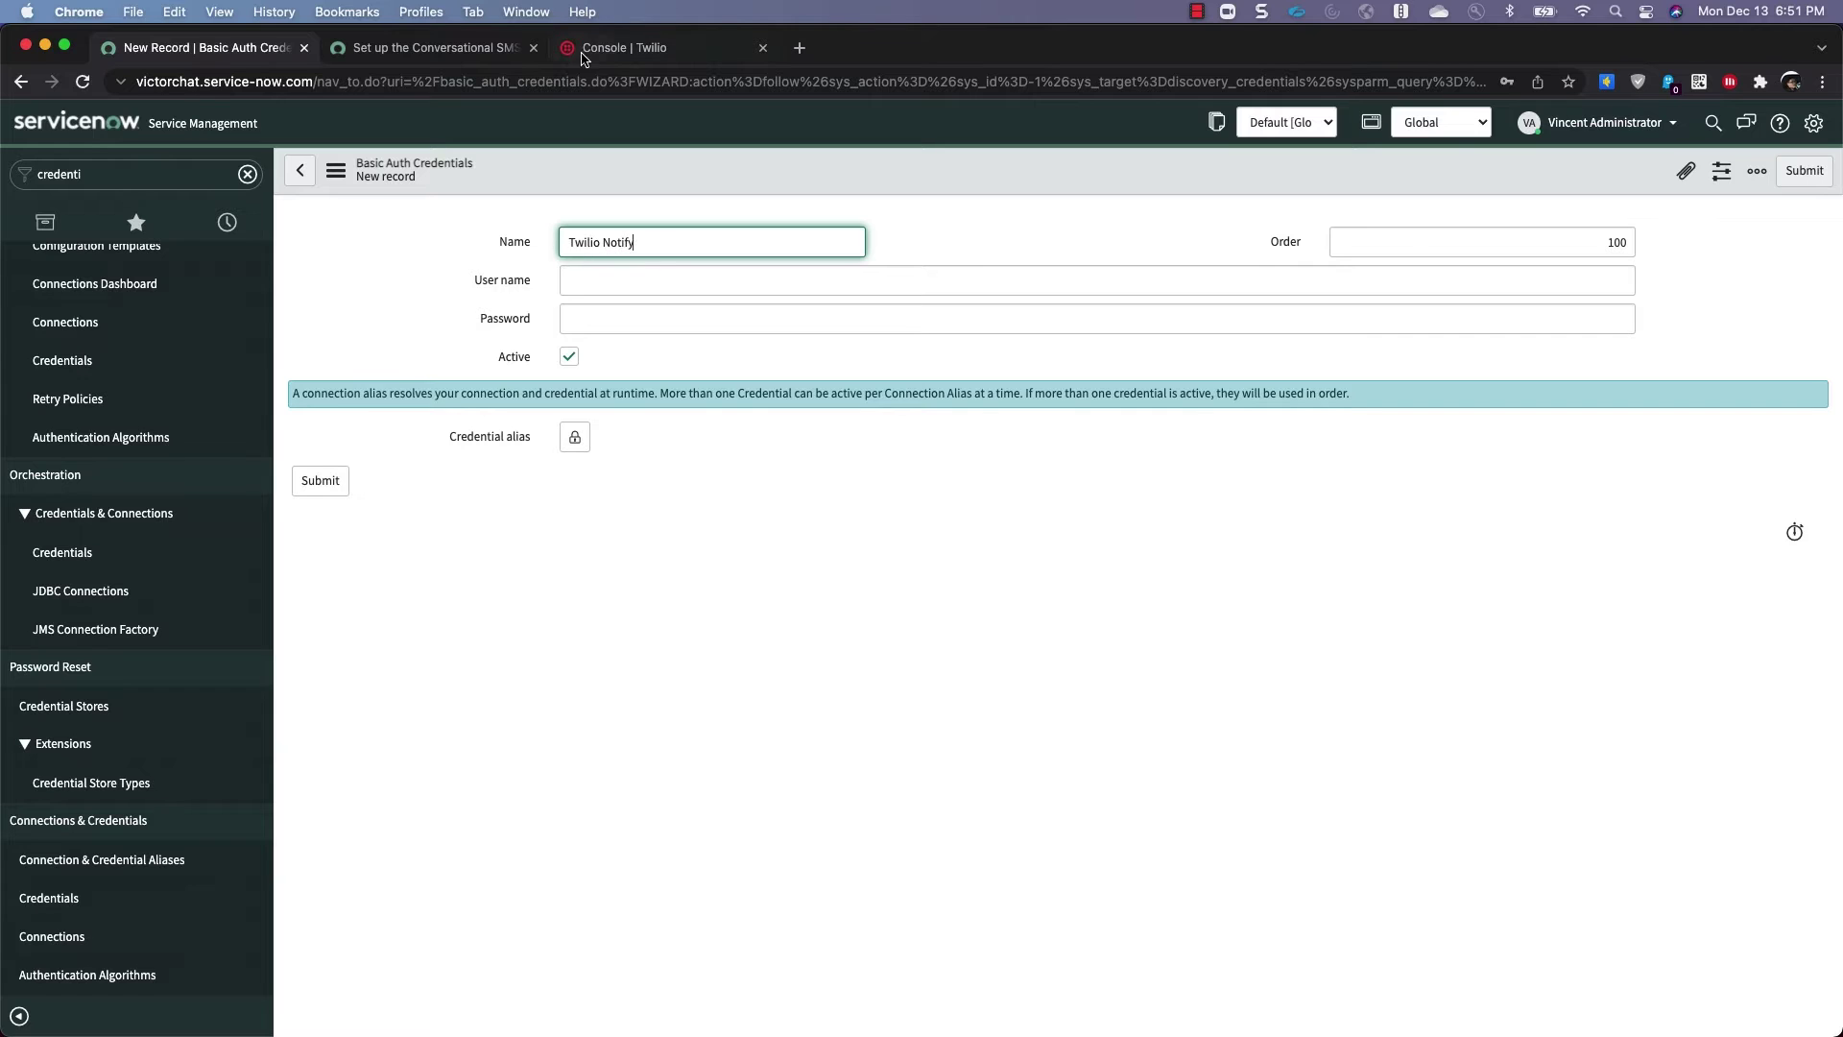
left_click(586, 53)
left_click(967, 695)
key("super+1")
key("Tab")
key("super+v")
left_click(686, 53)
left_click(967, 767)
key("super+1")
left_click(625, 318)
key("super+v")
left_click(320, 480)
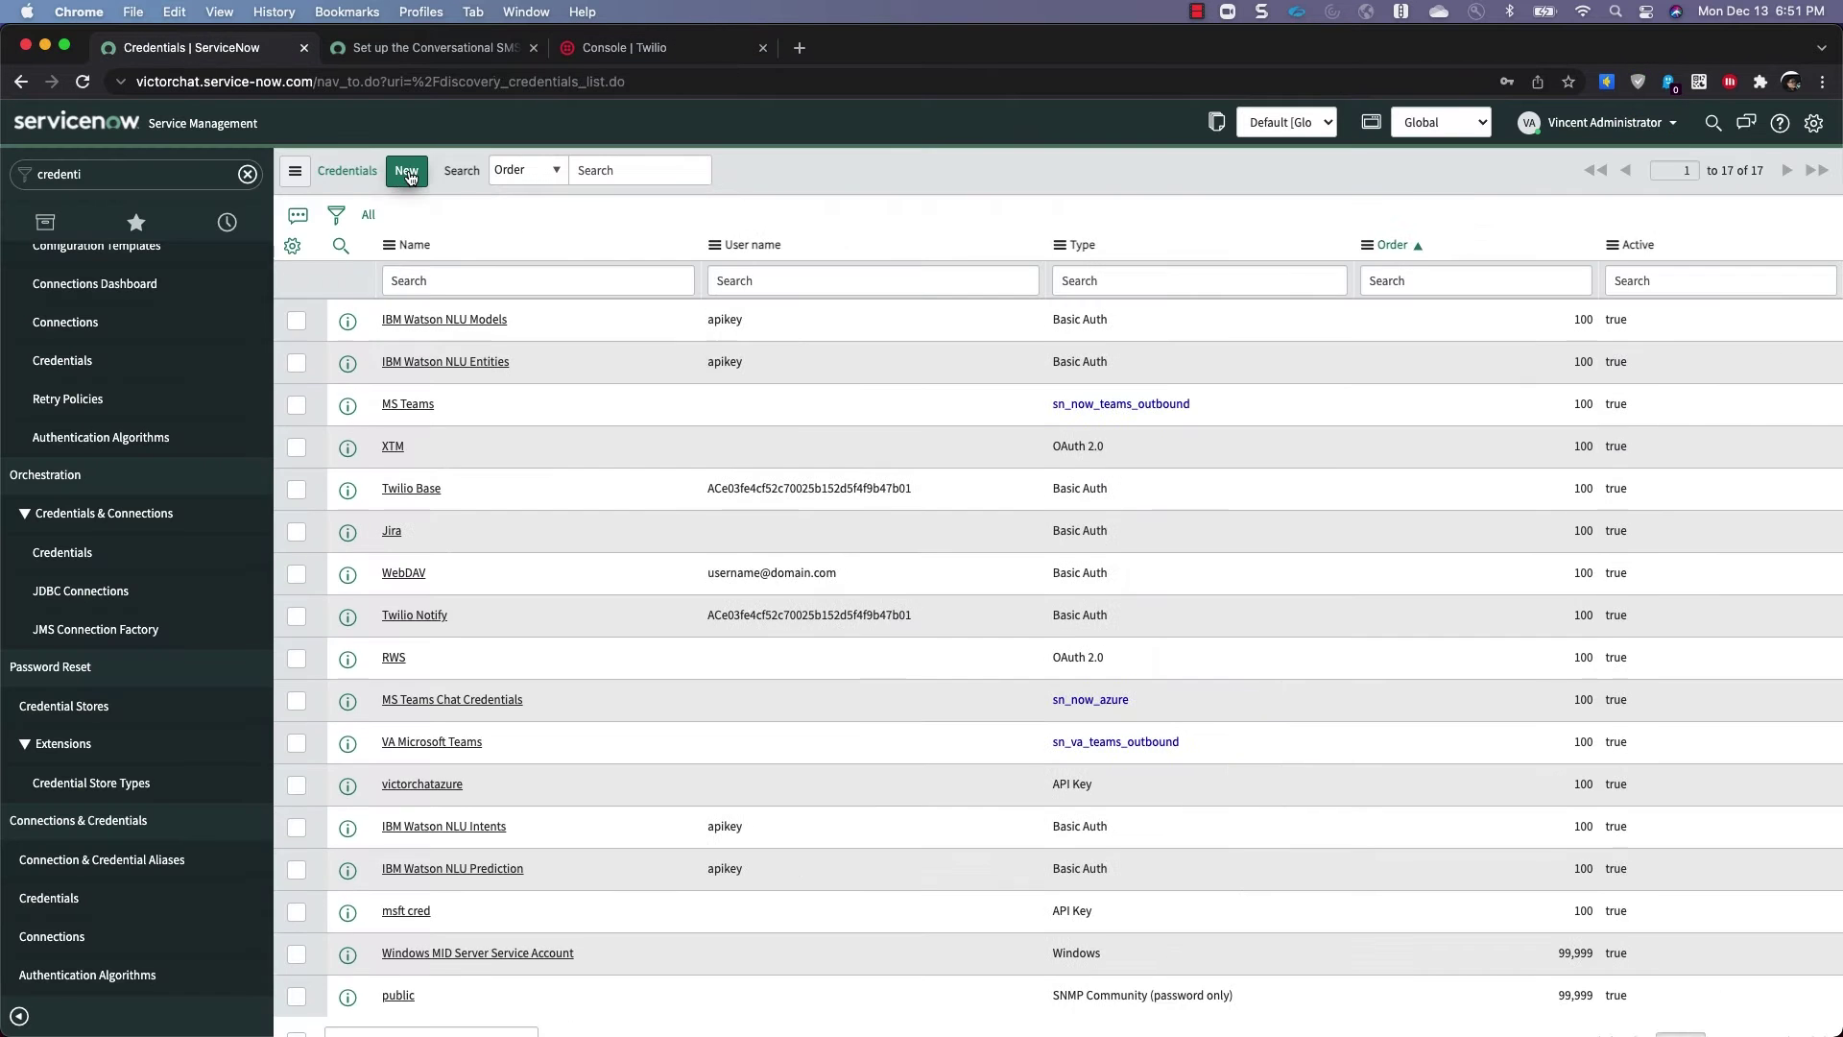
Add a Twilio Messaging Basic Auth credential holding the Twilio Account SID and Auth Token
left_click(407, 170)
left_click(350, 381)
type("Twilio Messa")
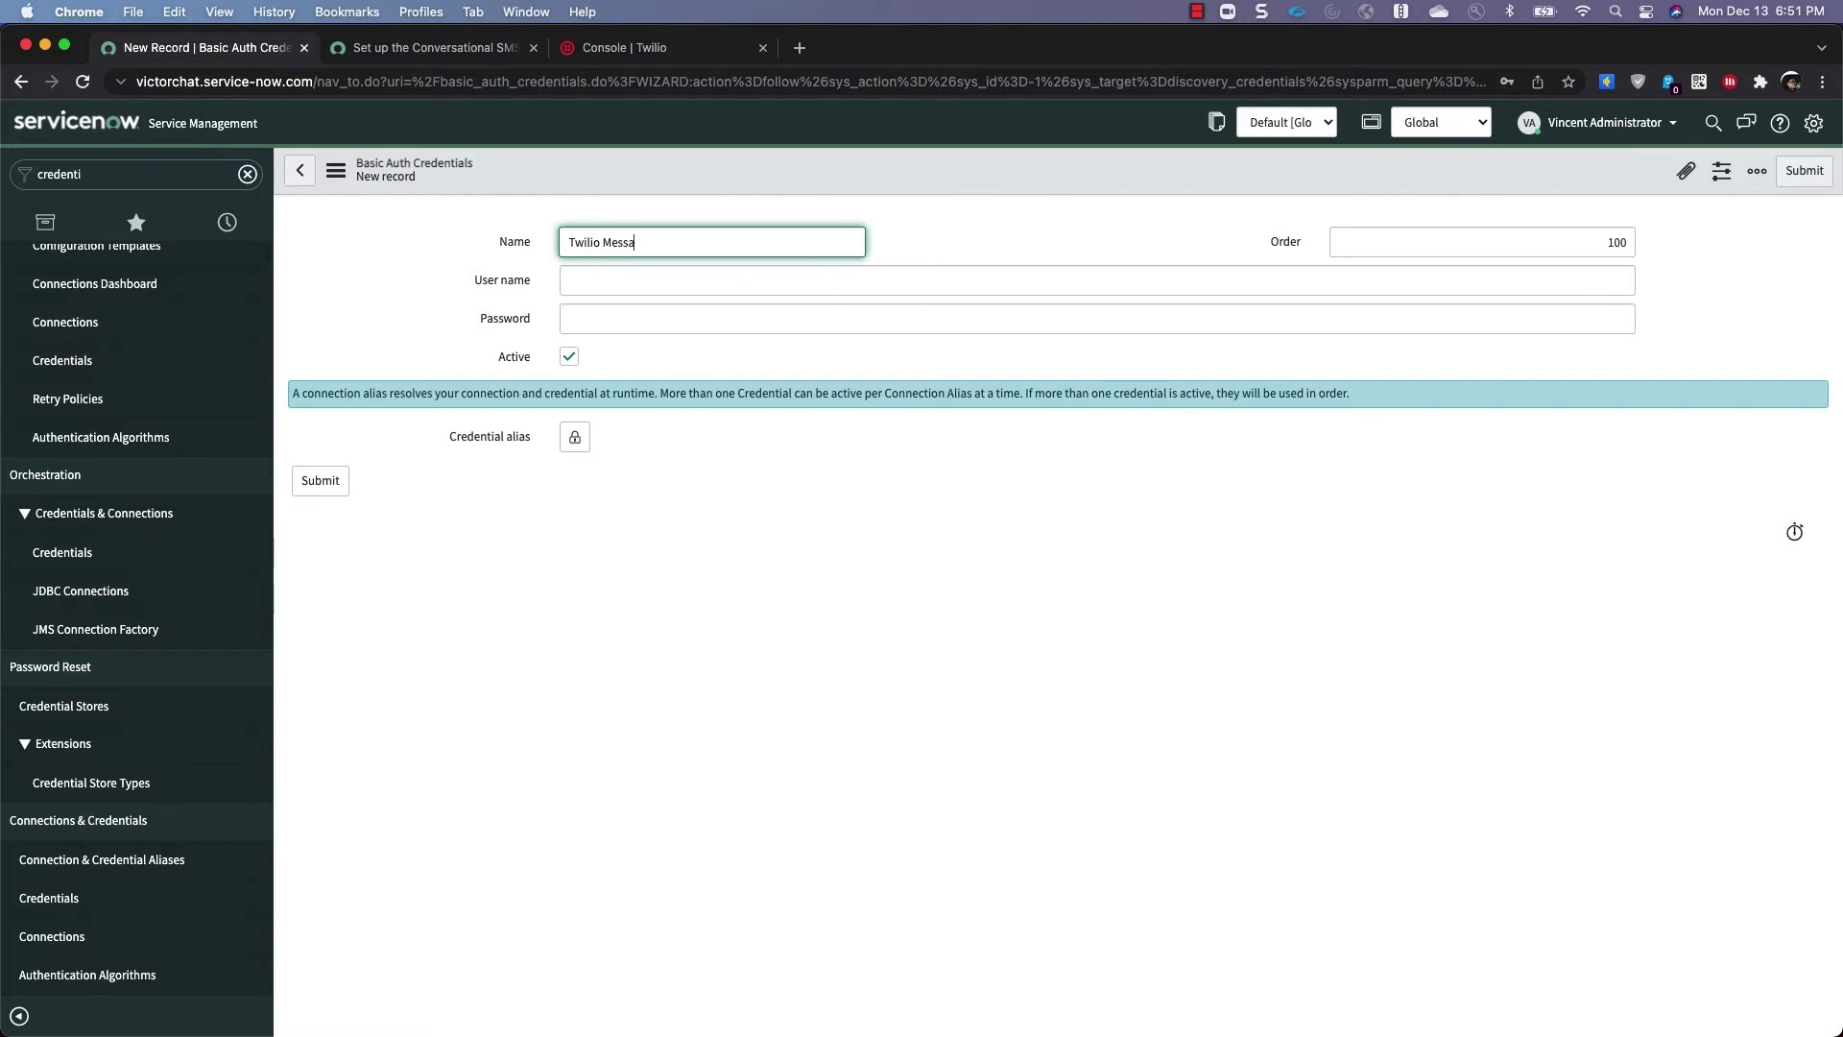
type("ging")
left_click(605, 53)
left_click(968, 695)
key("super+1")
key("Tab")
type("ACe03fe4cf52c70025b152d5f4f9b47b01")
left_click(605, 53)
left_click(967, 767)
key("super+1")
left_click(624, 318)
key("super+v")
left_click(321, 480)
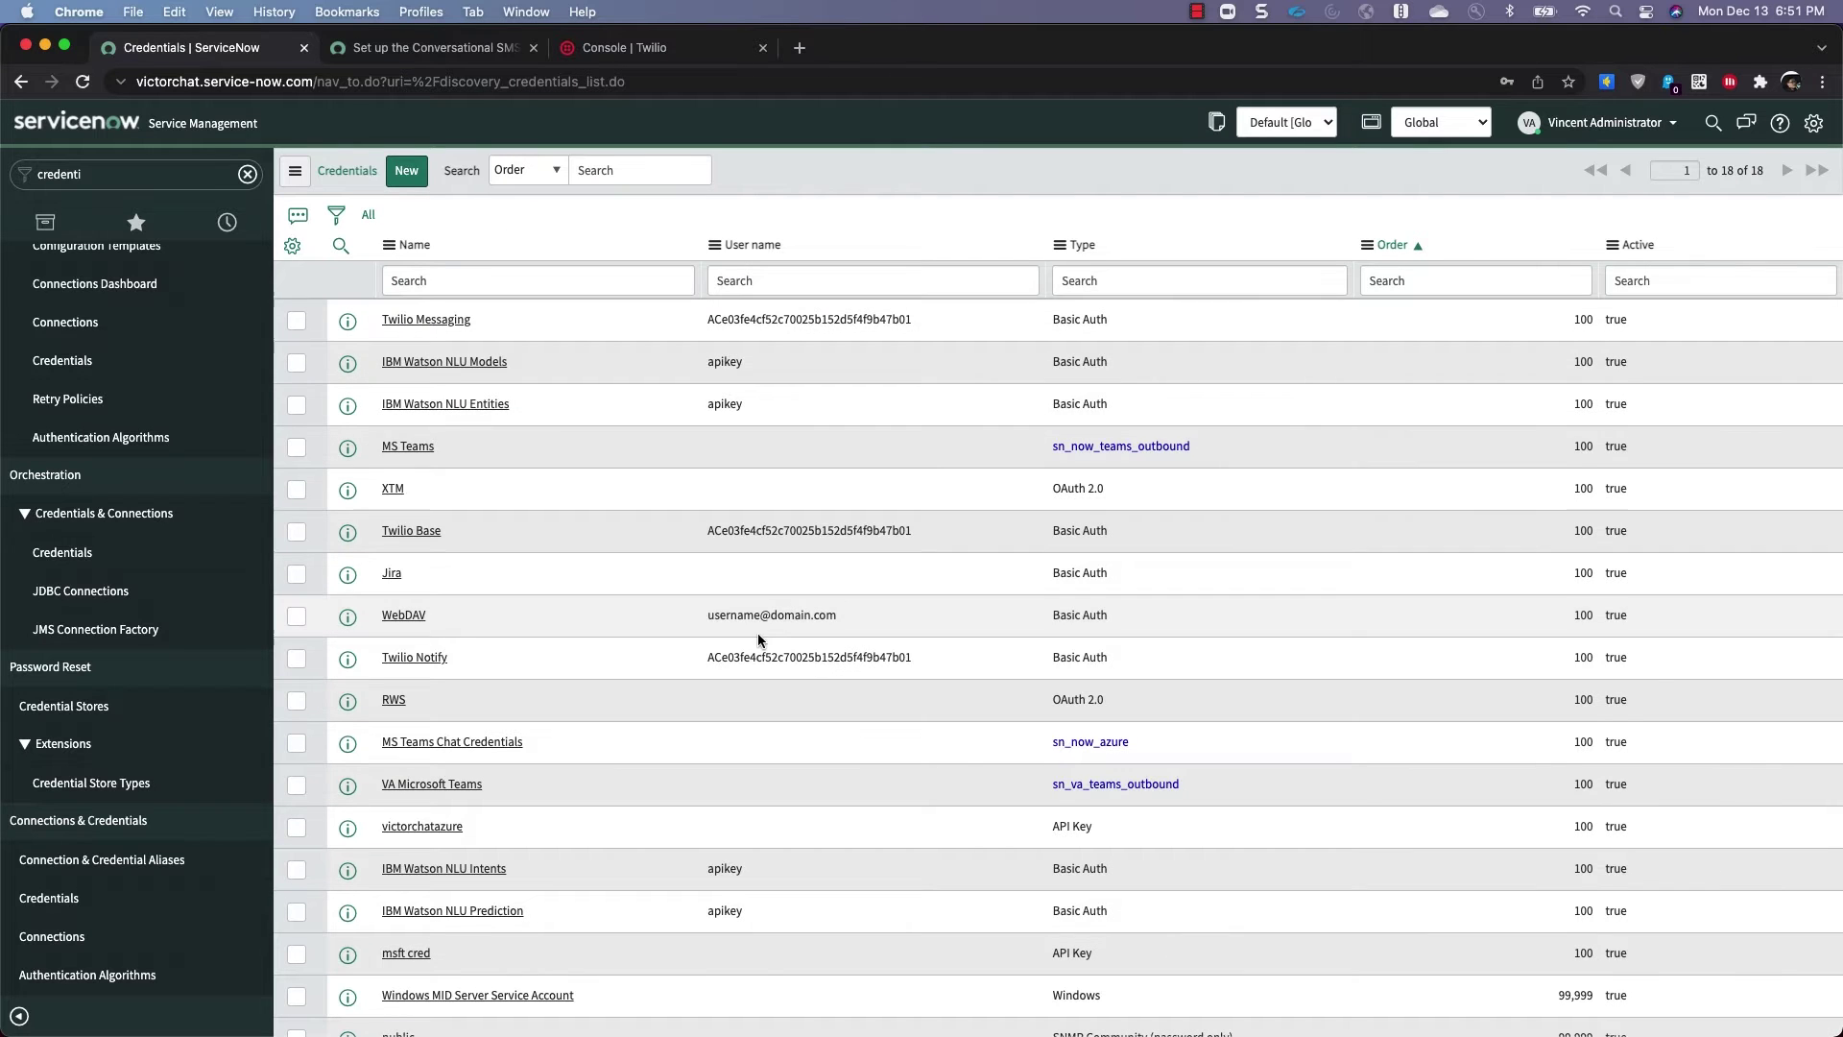
Sort credentials by name, then open Connection & Credential Aliases and page to rows 21–32
scroll(743, 634, "down", 2)
scroll(628, 647, "up", 2)
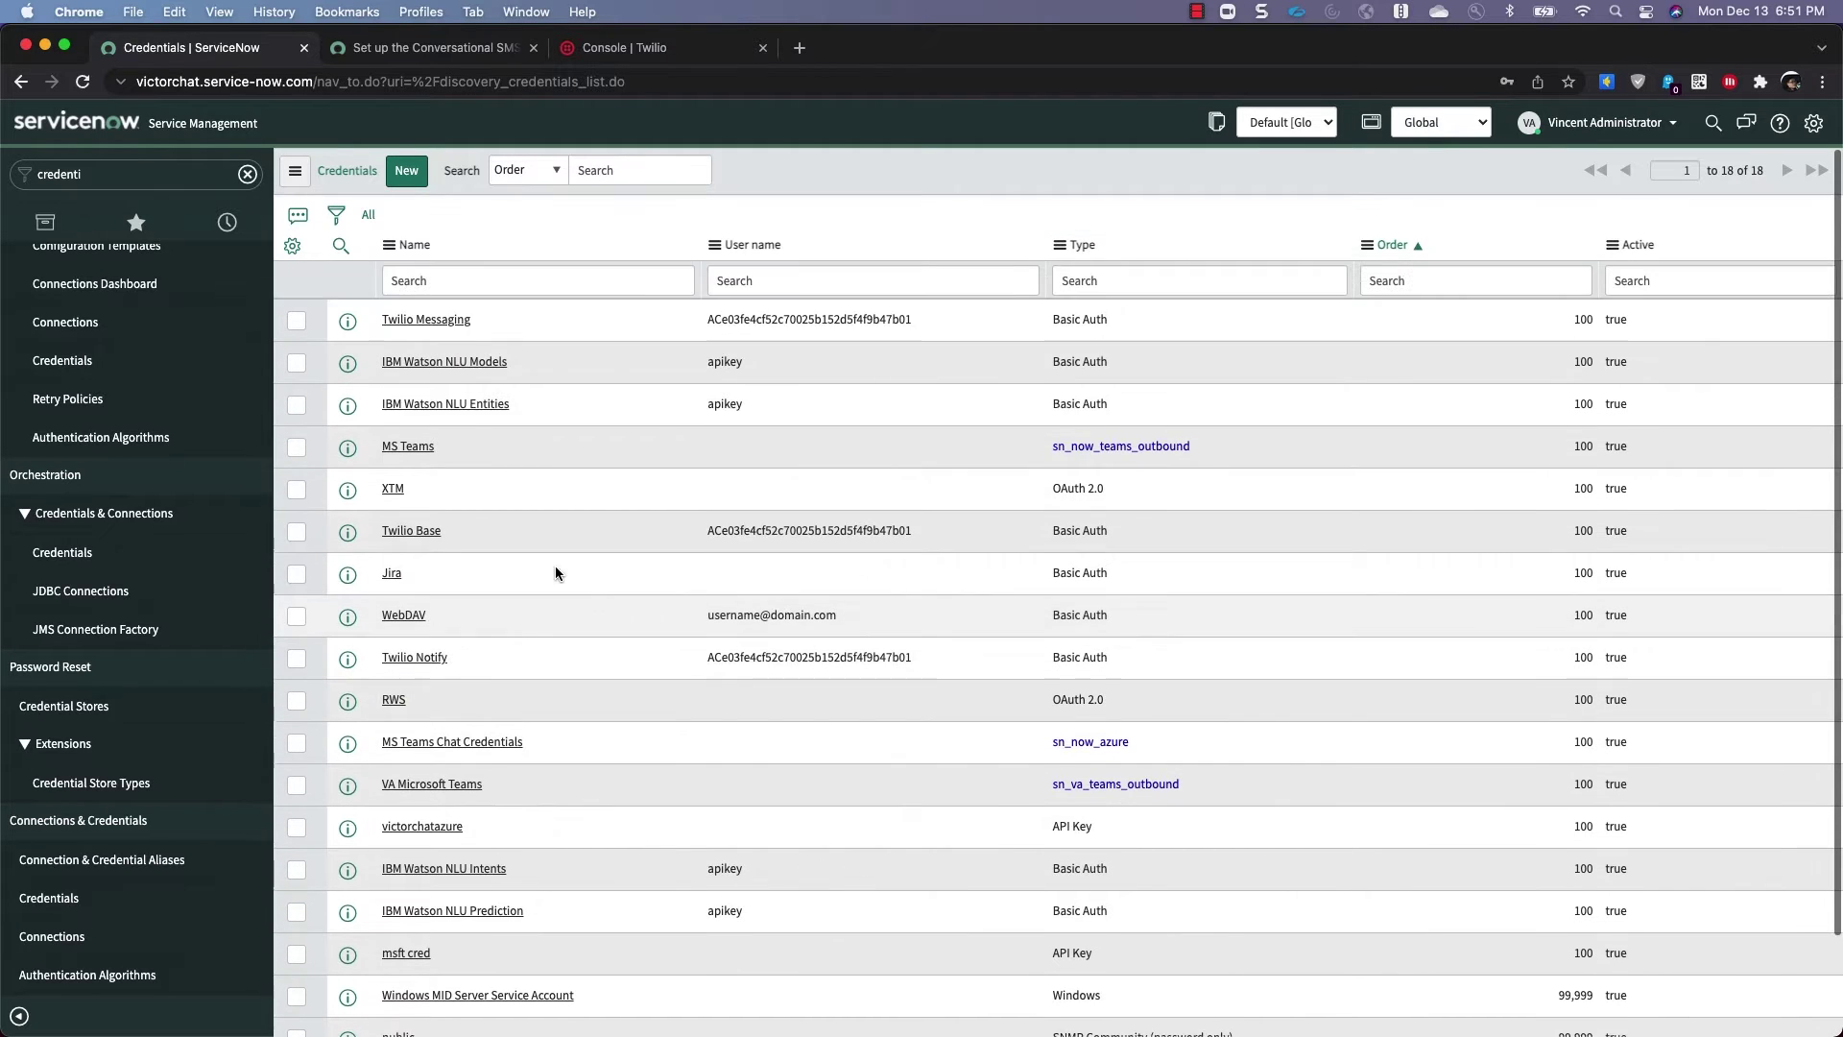
left_click(425, 245)
scroll(497, 497, "down", 3)
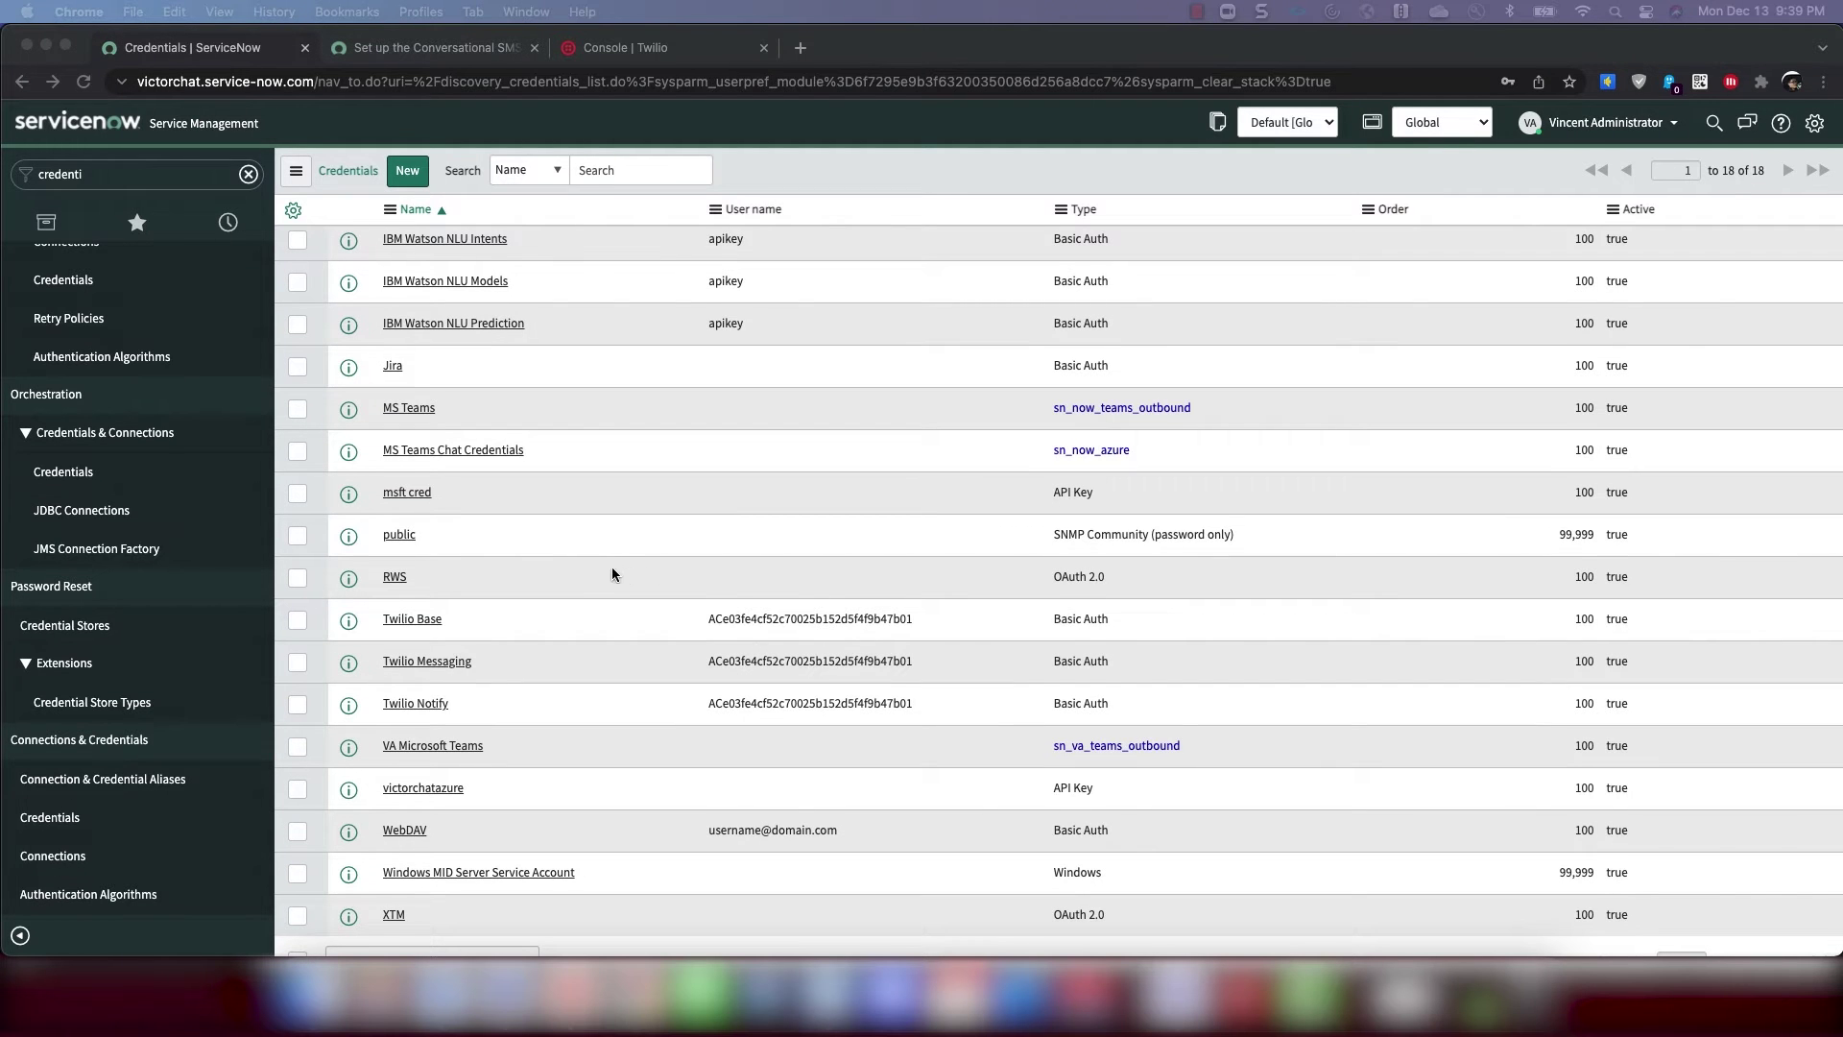
left_click(158, 782)
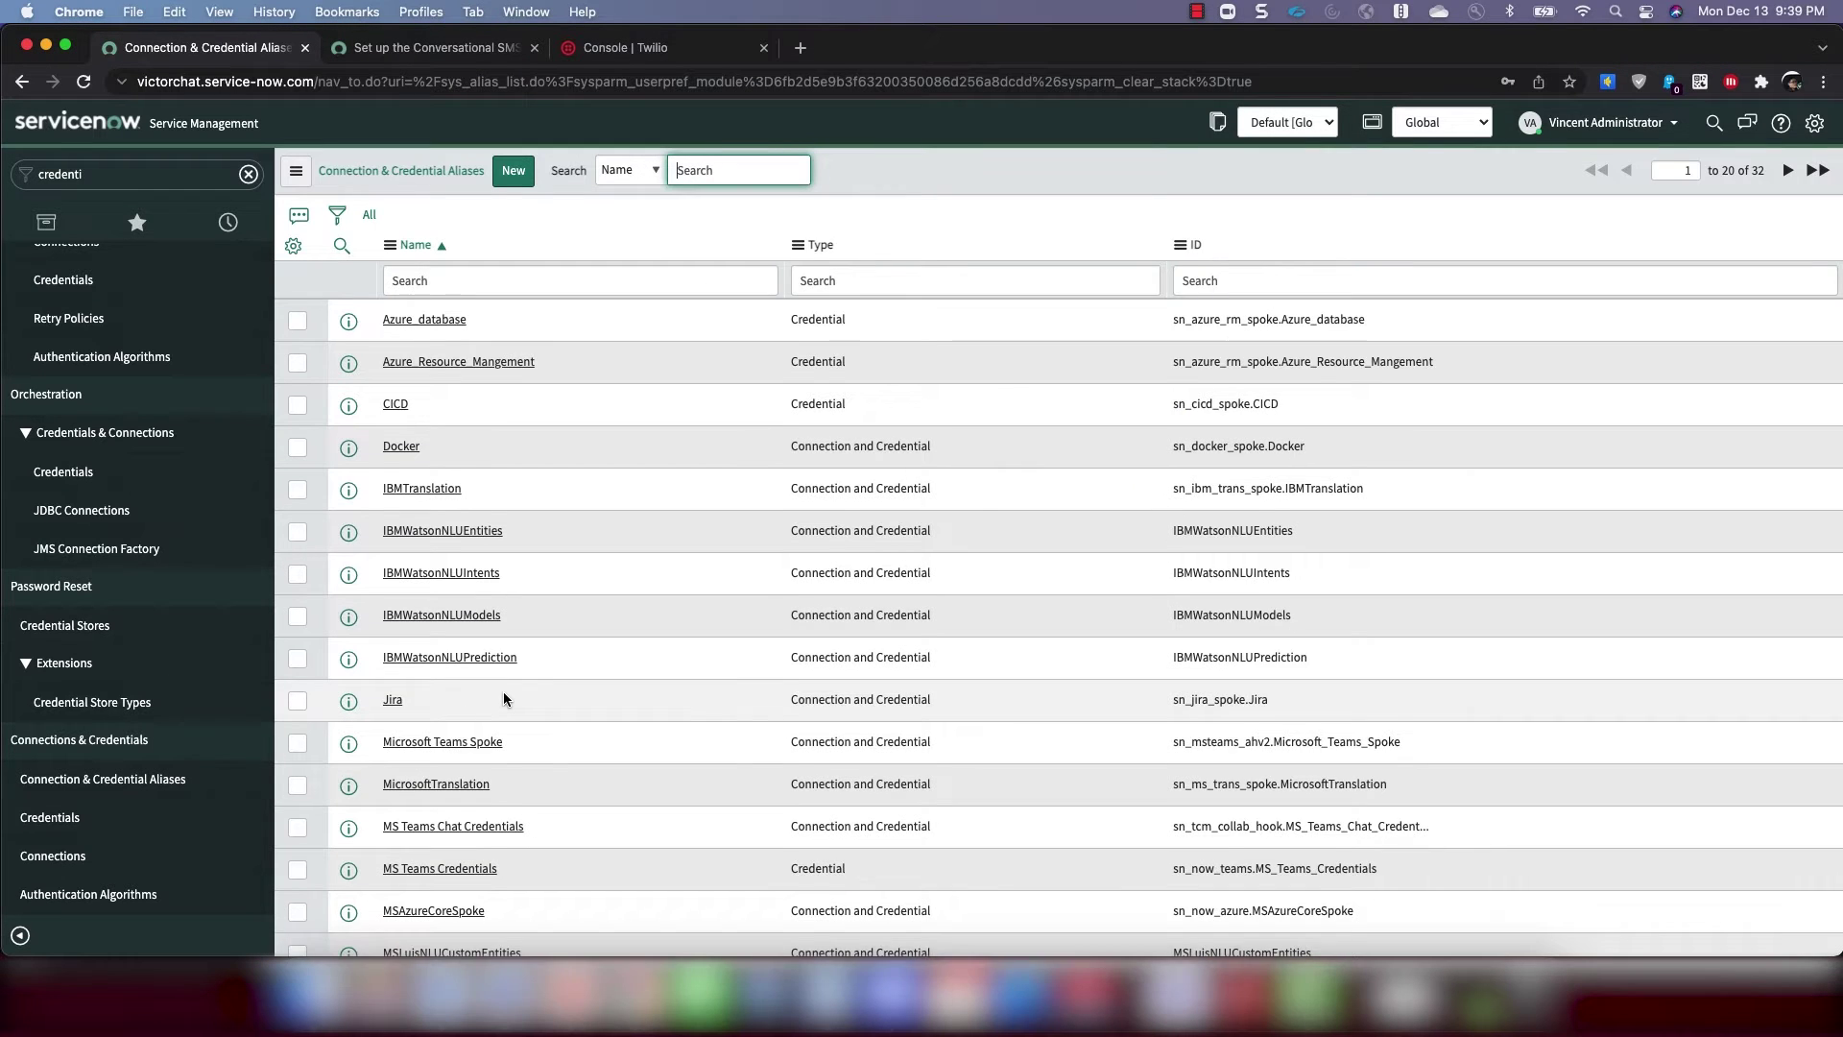
scroll(503, 691, "down", 5)
left_click(1793, 891)
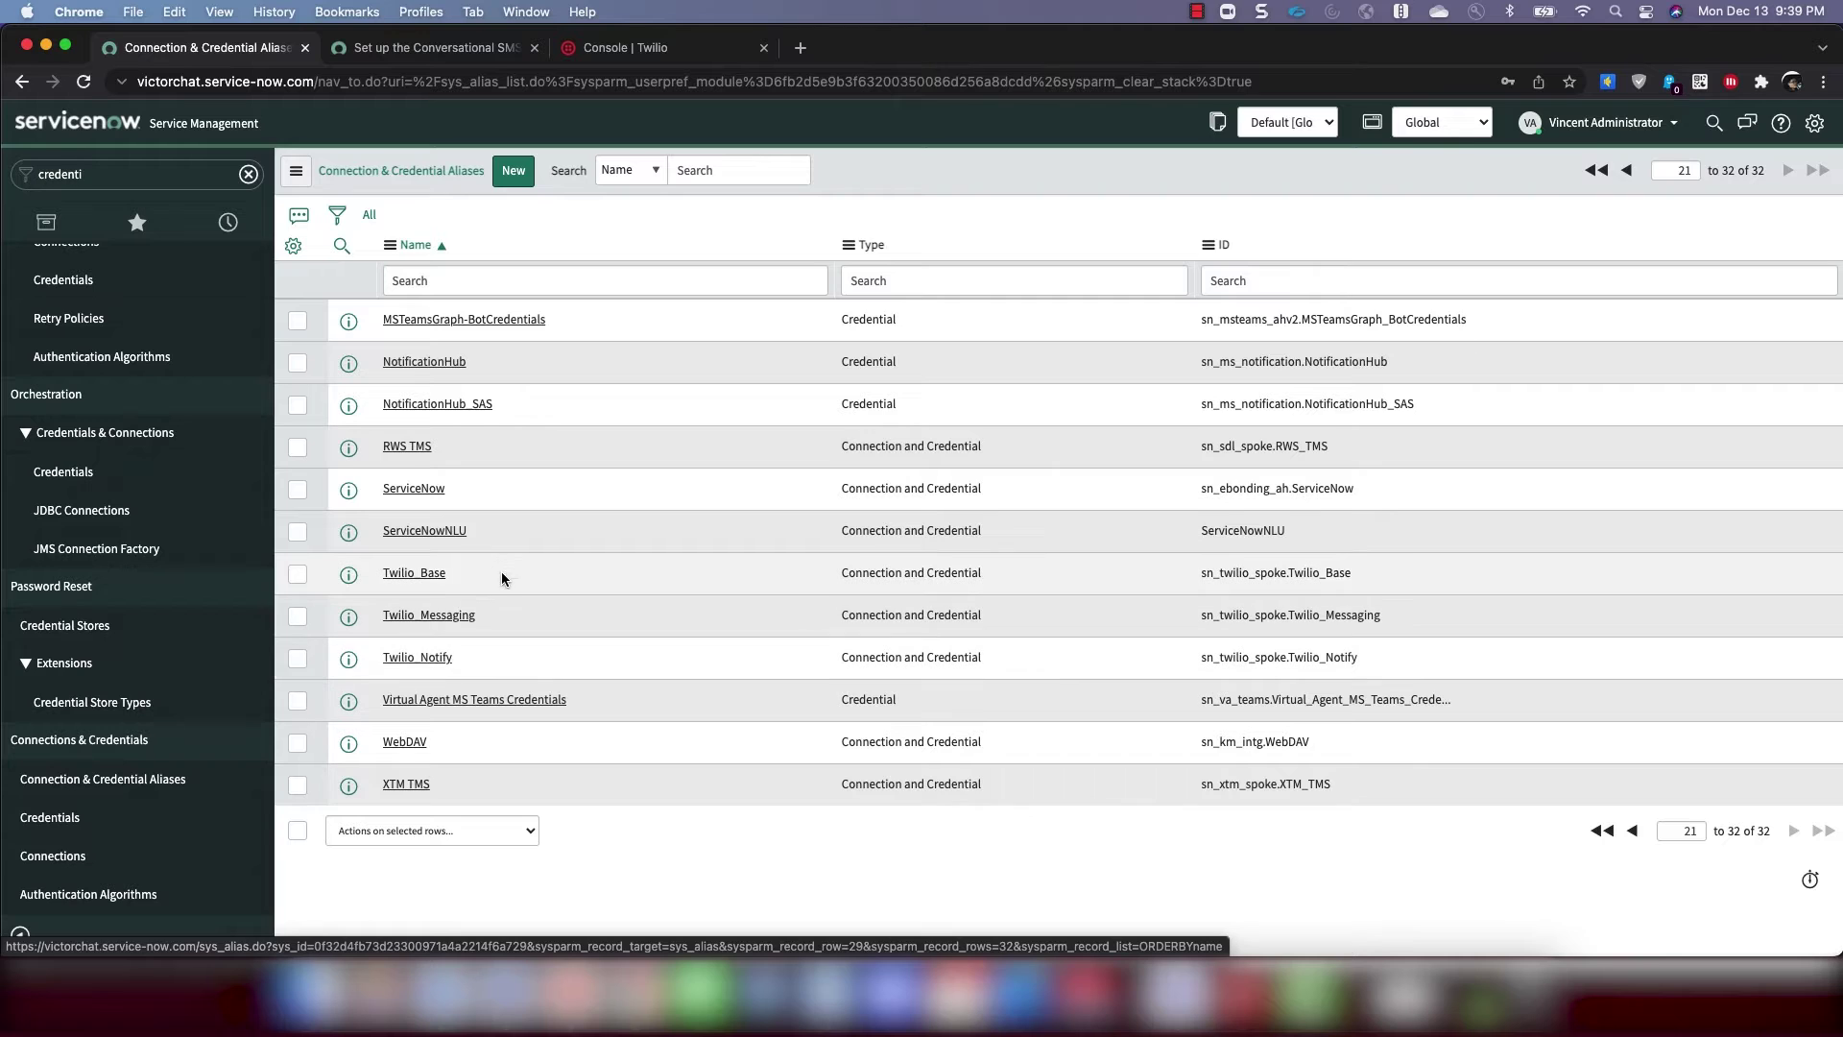
Open the Twilio_Base alias and start a 'Twilio Base' connection using the Twilio Base credential
left_click(429, 574)
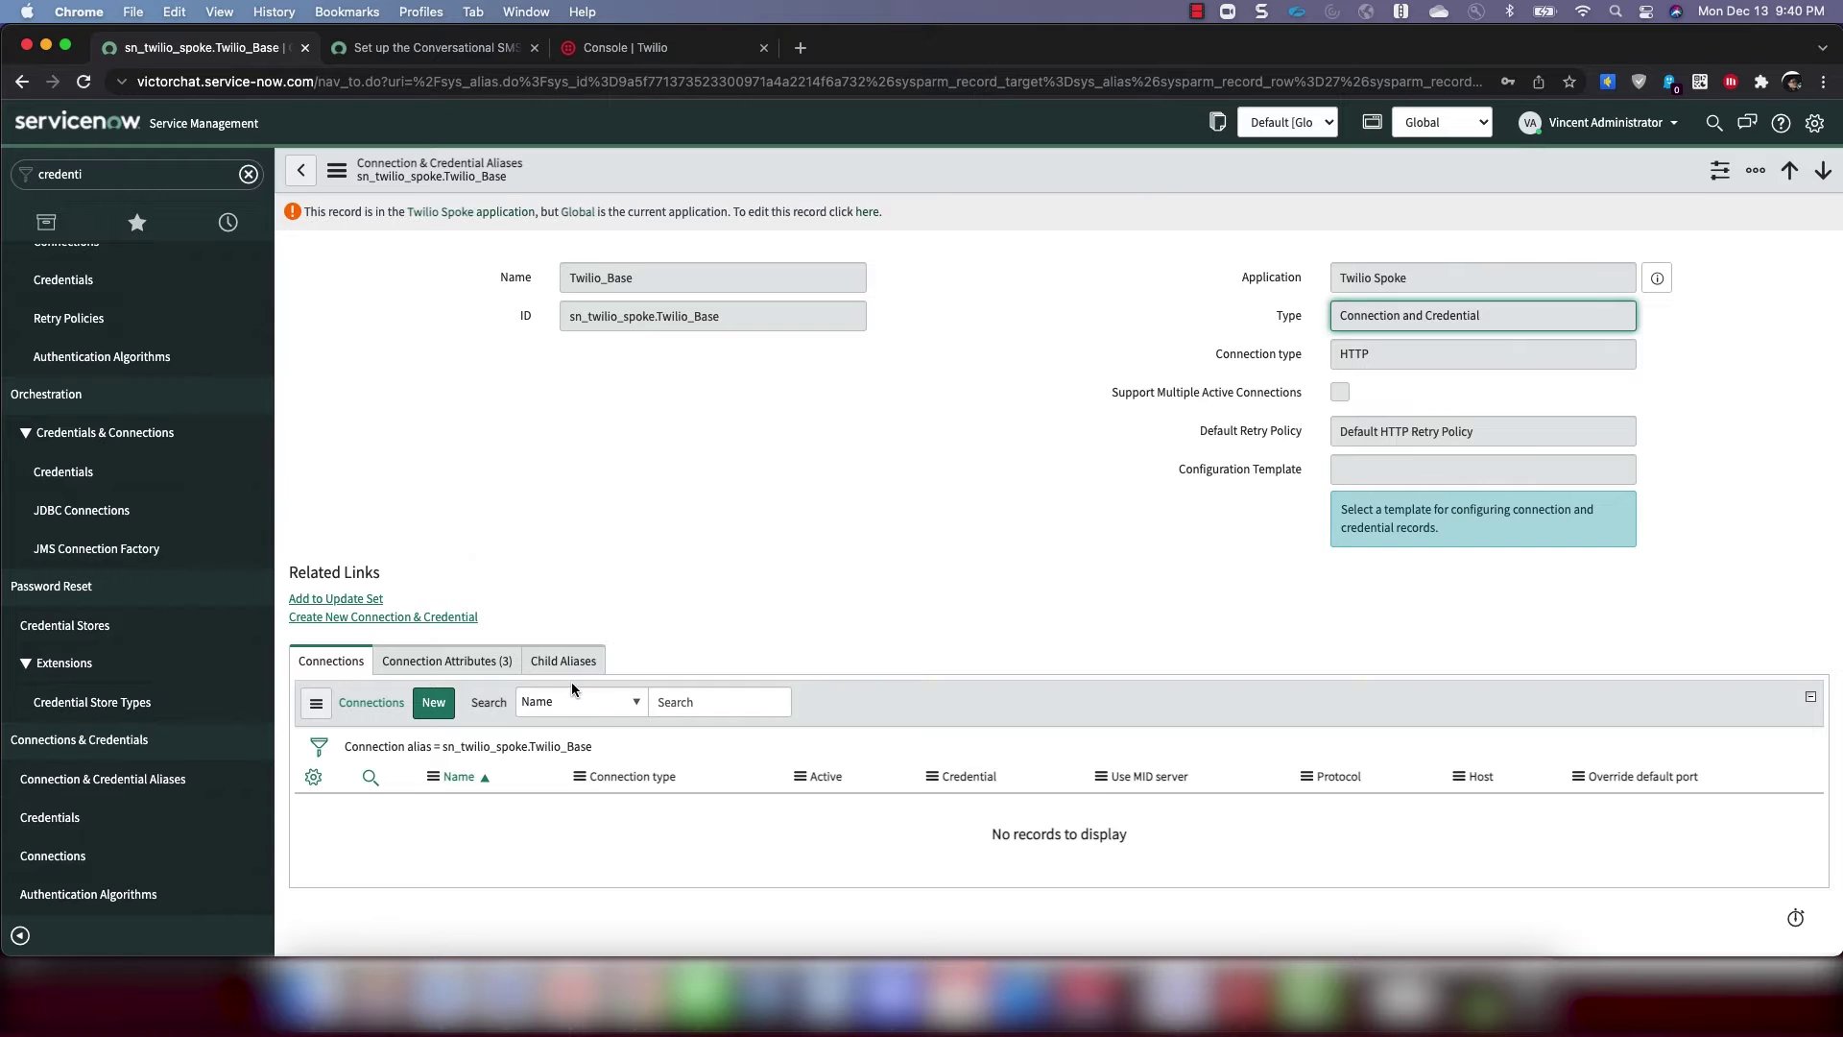
left_click(434, 703)
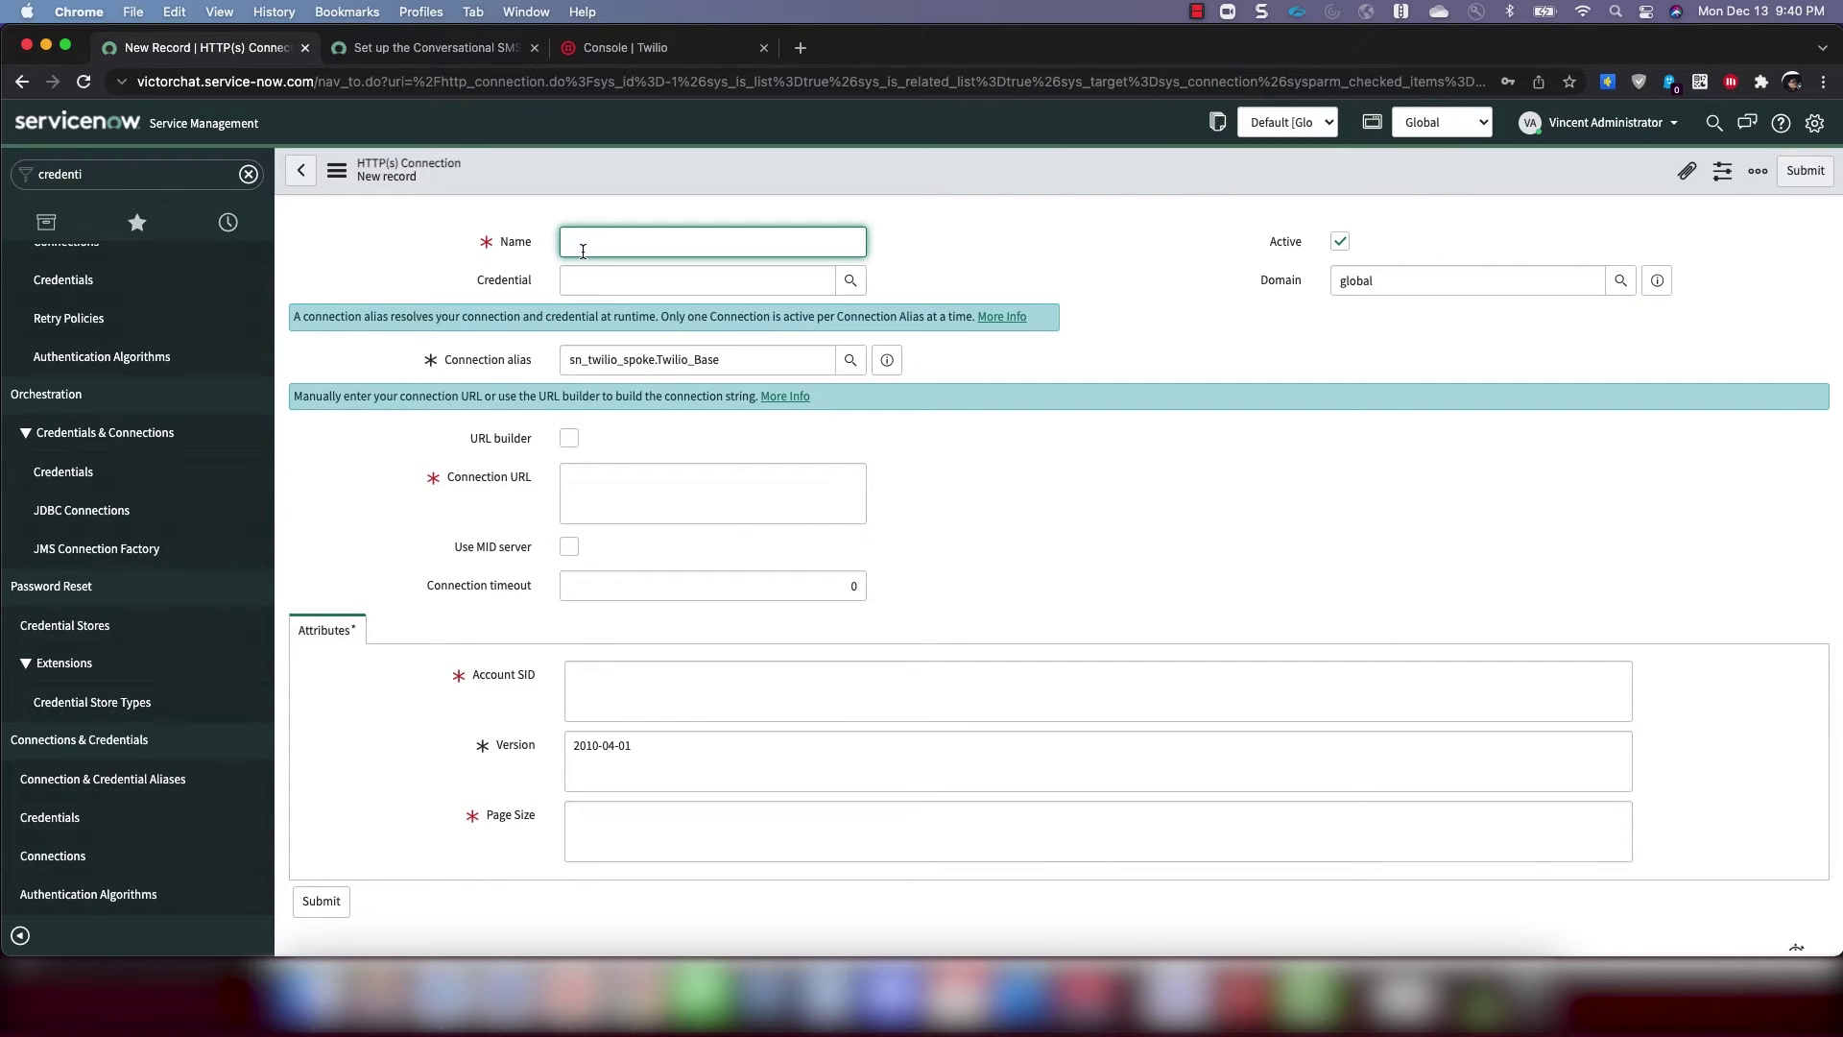
type("Twilio Base")
left_click(641, 279)
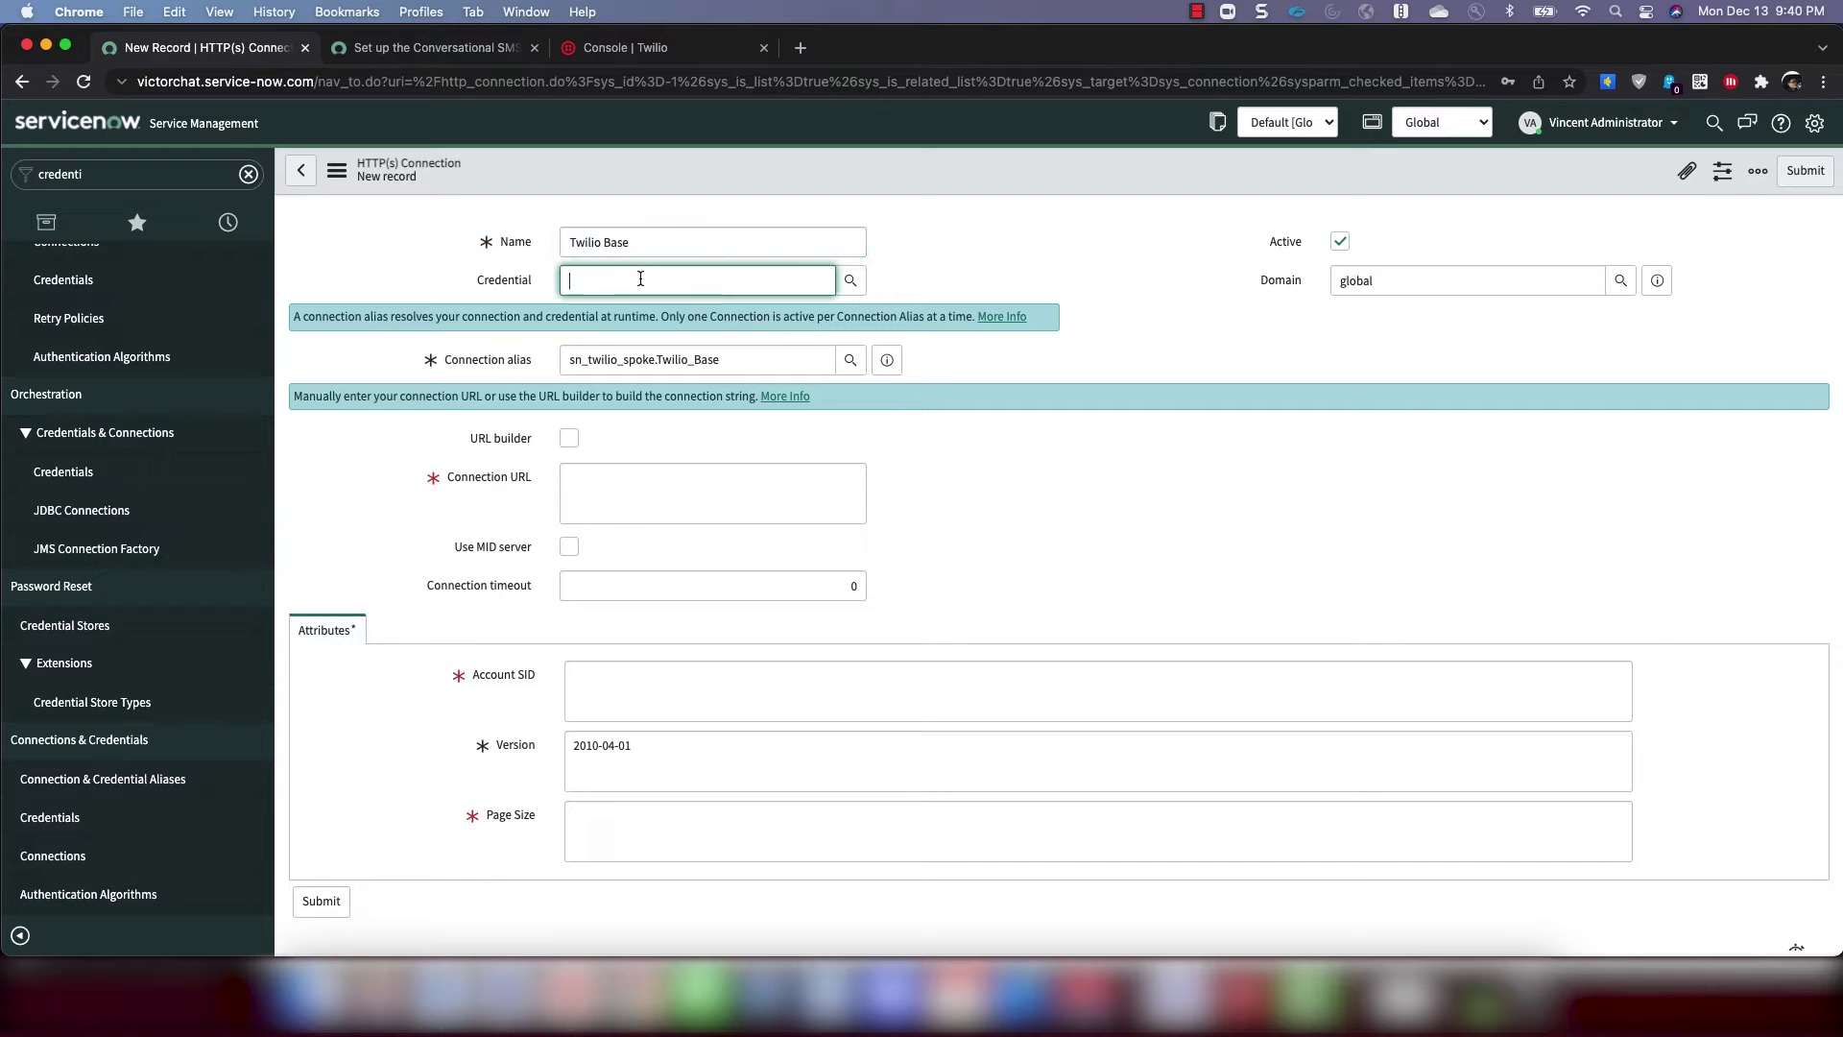
left_click(851, 281)
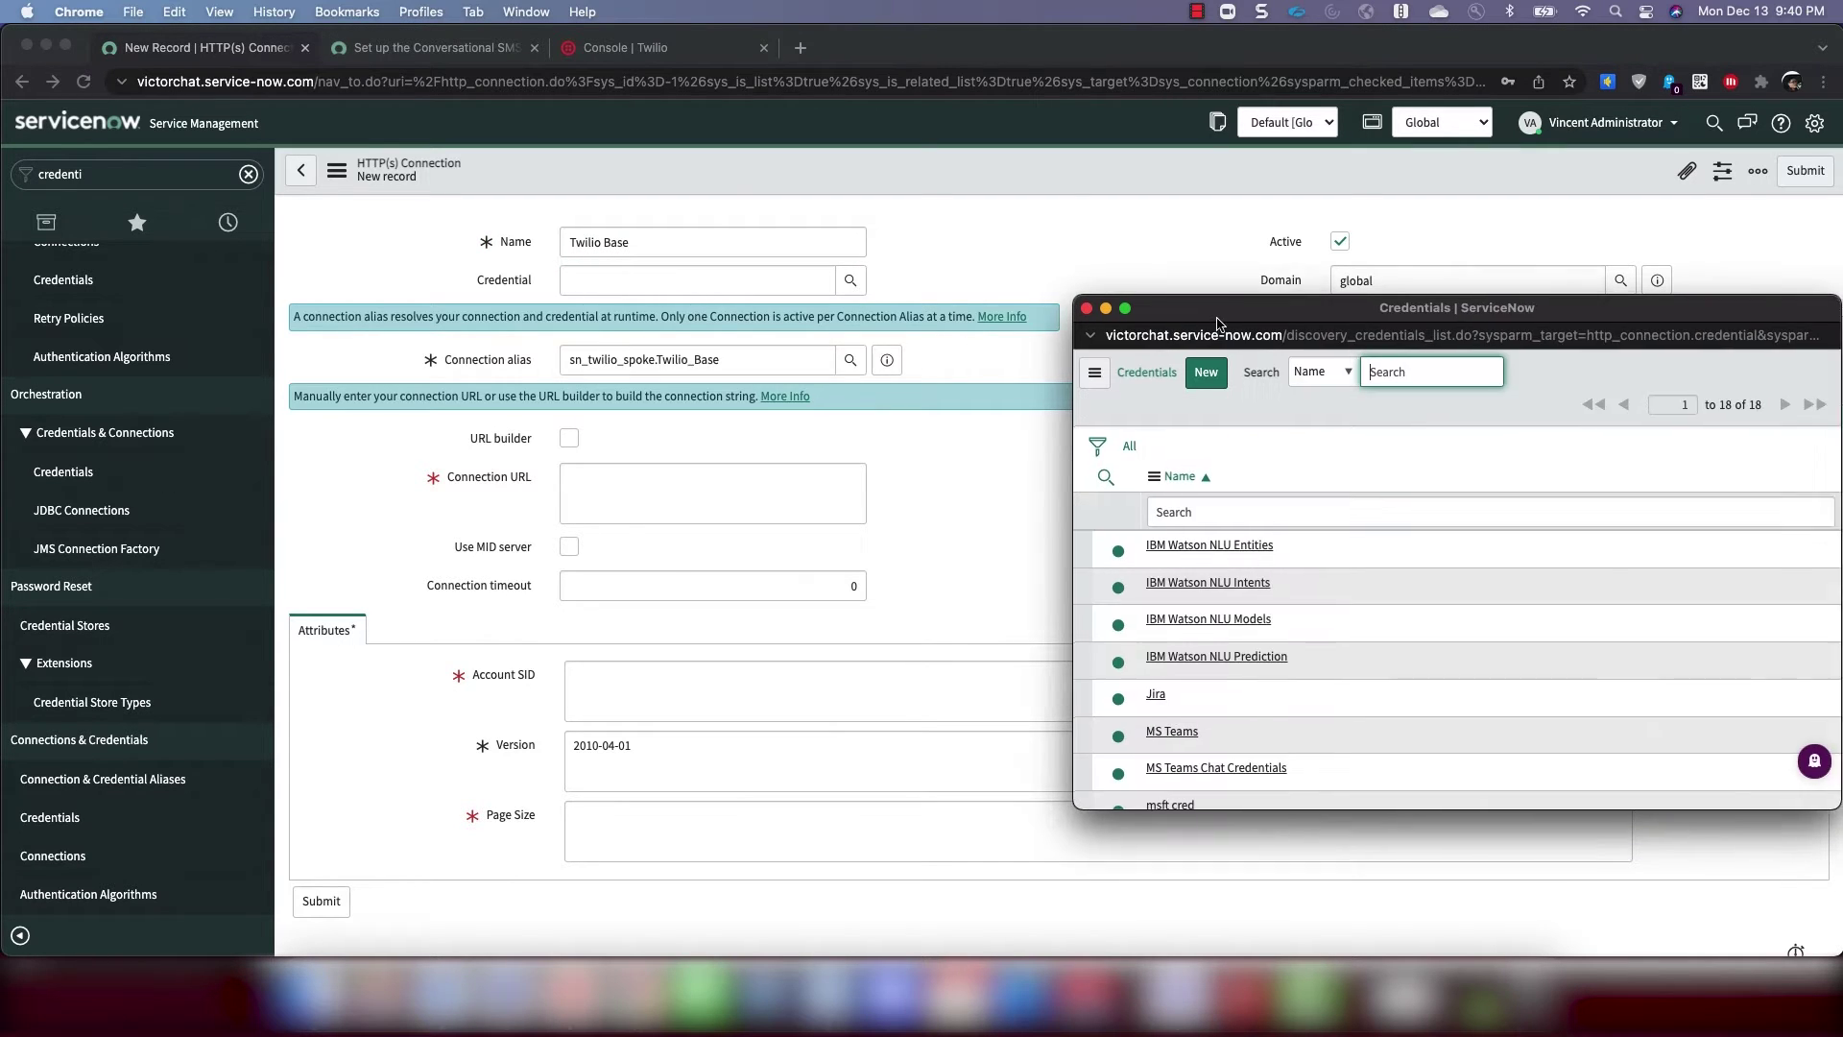
scroll(952, 580, "down", 4)
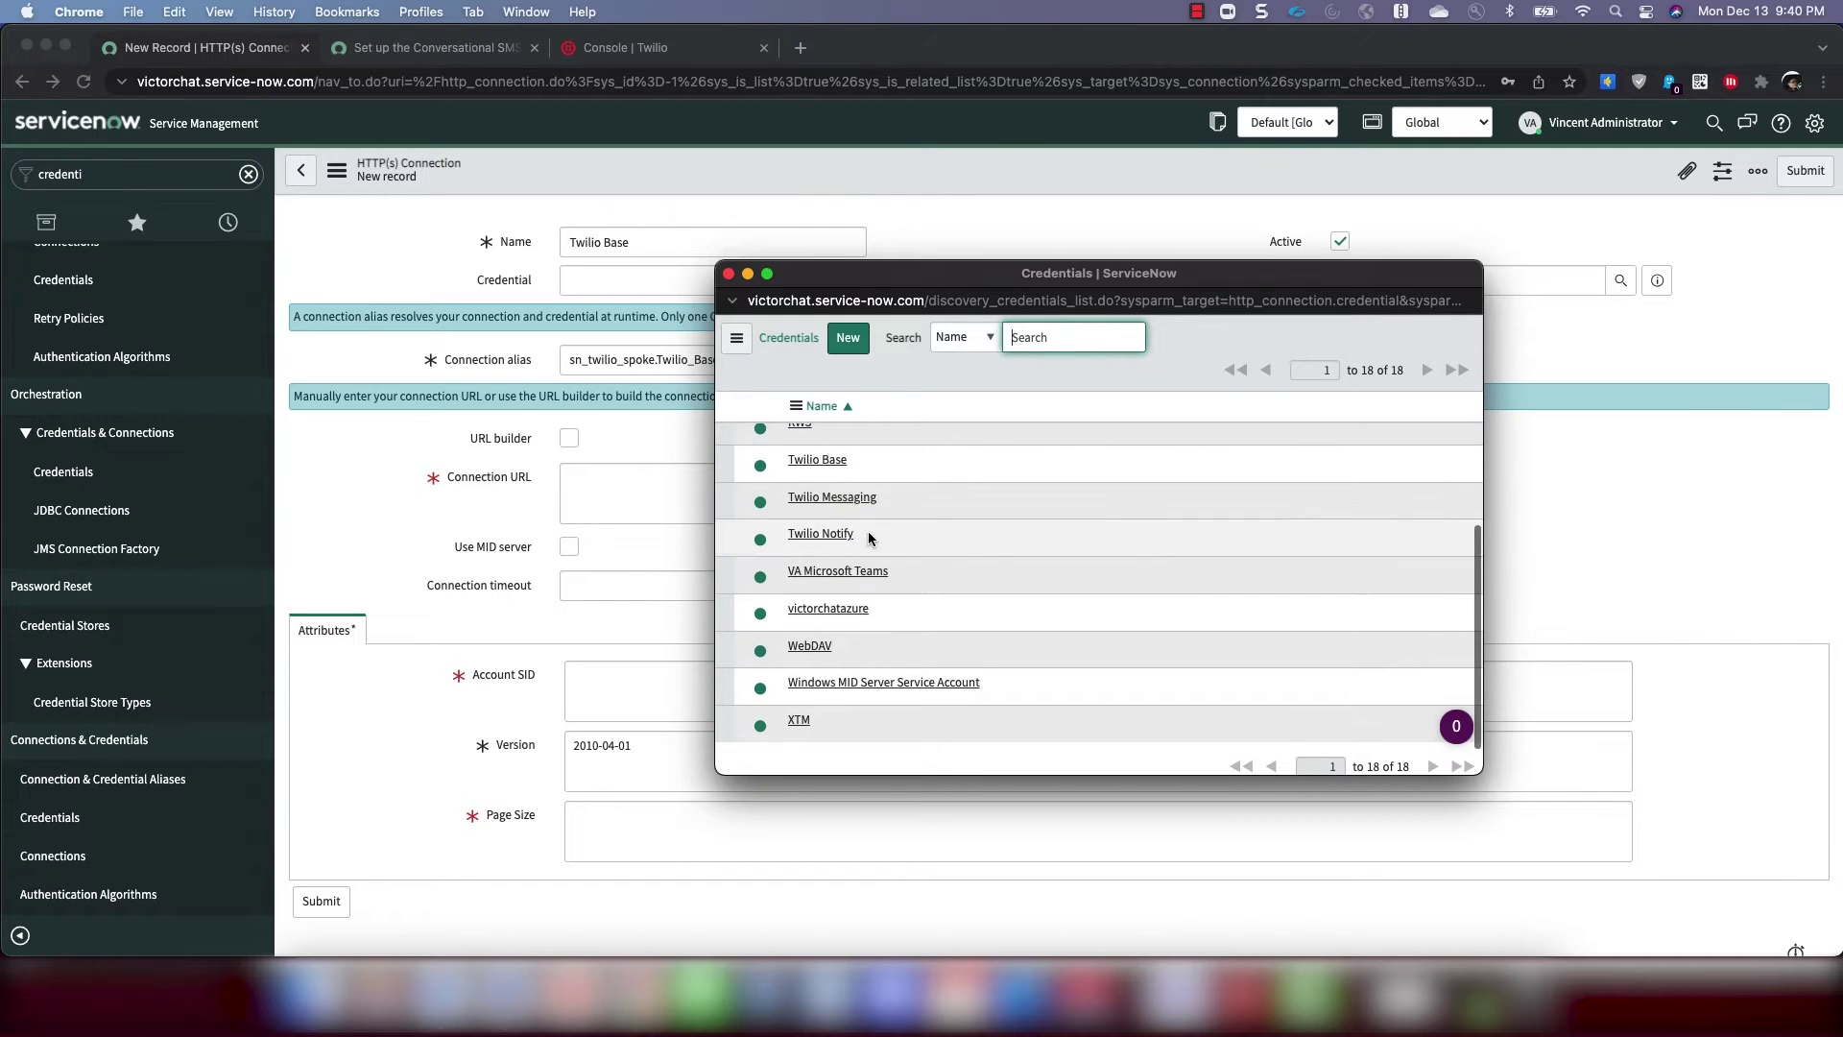
left_click(820, 458)
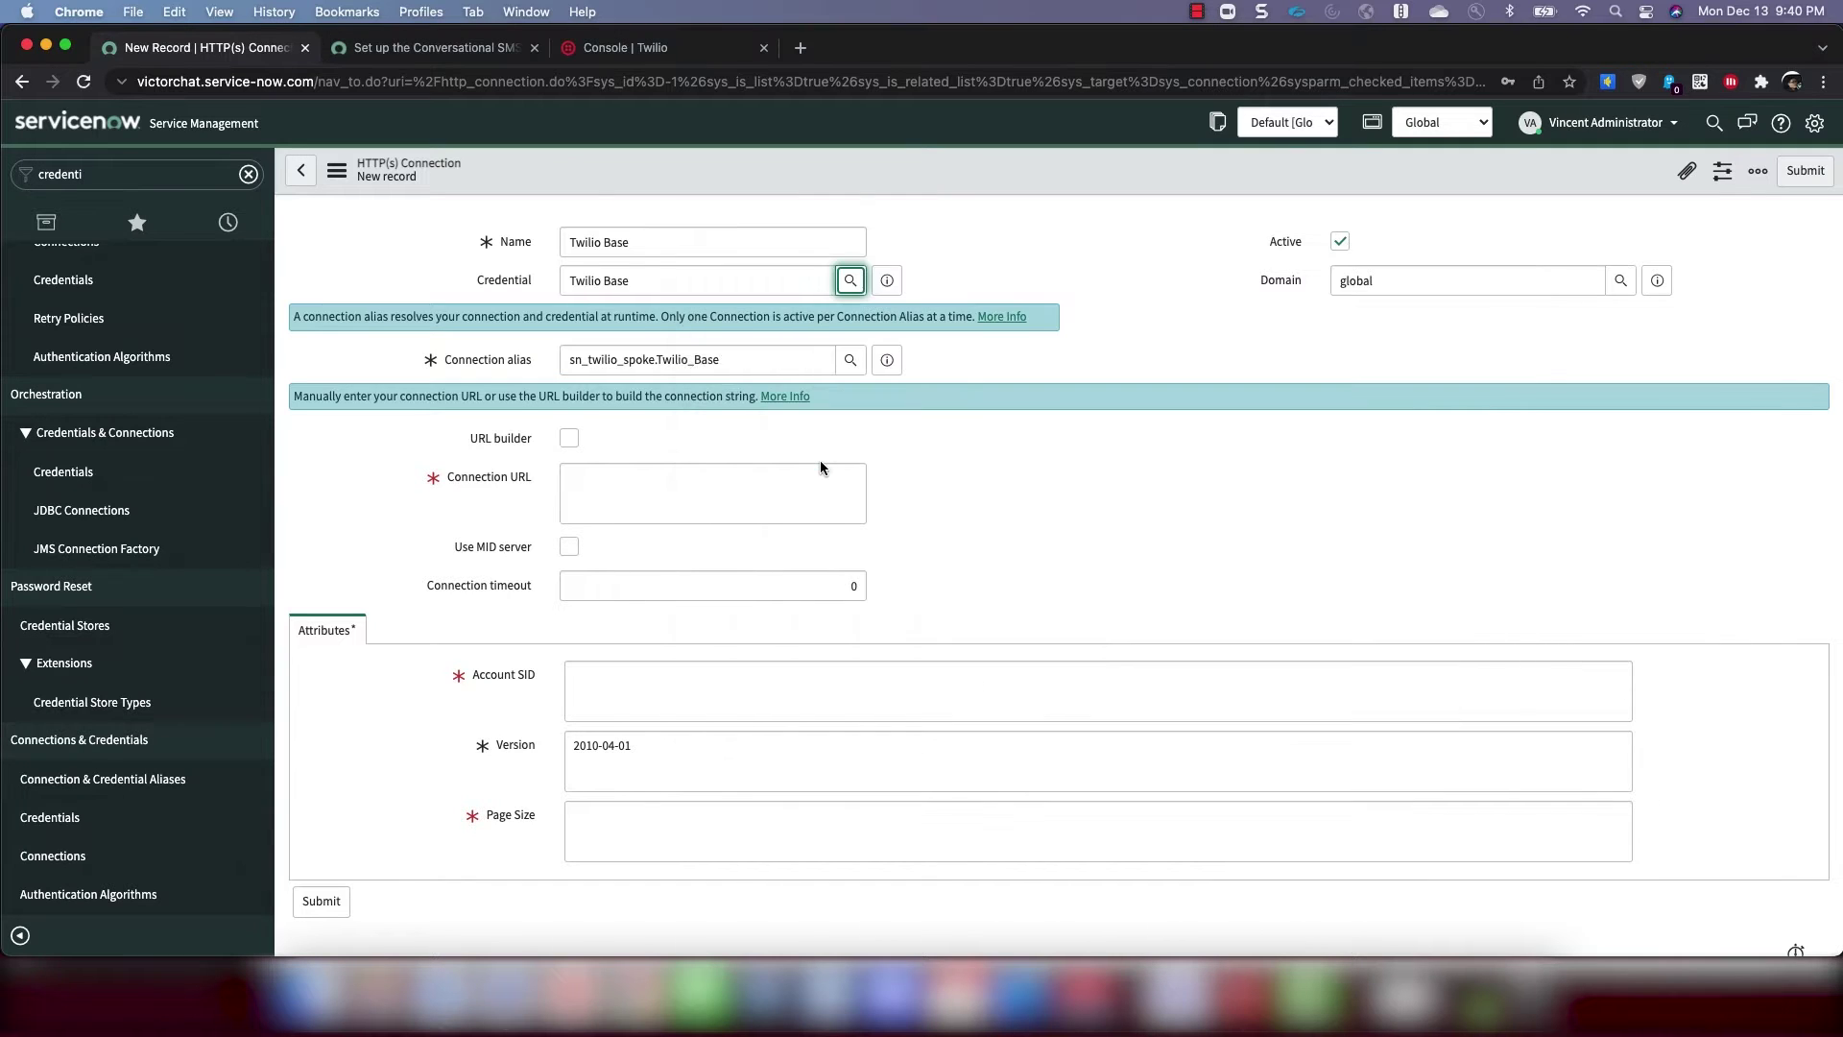
left_click(711, 440)
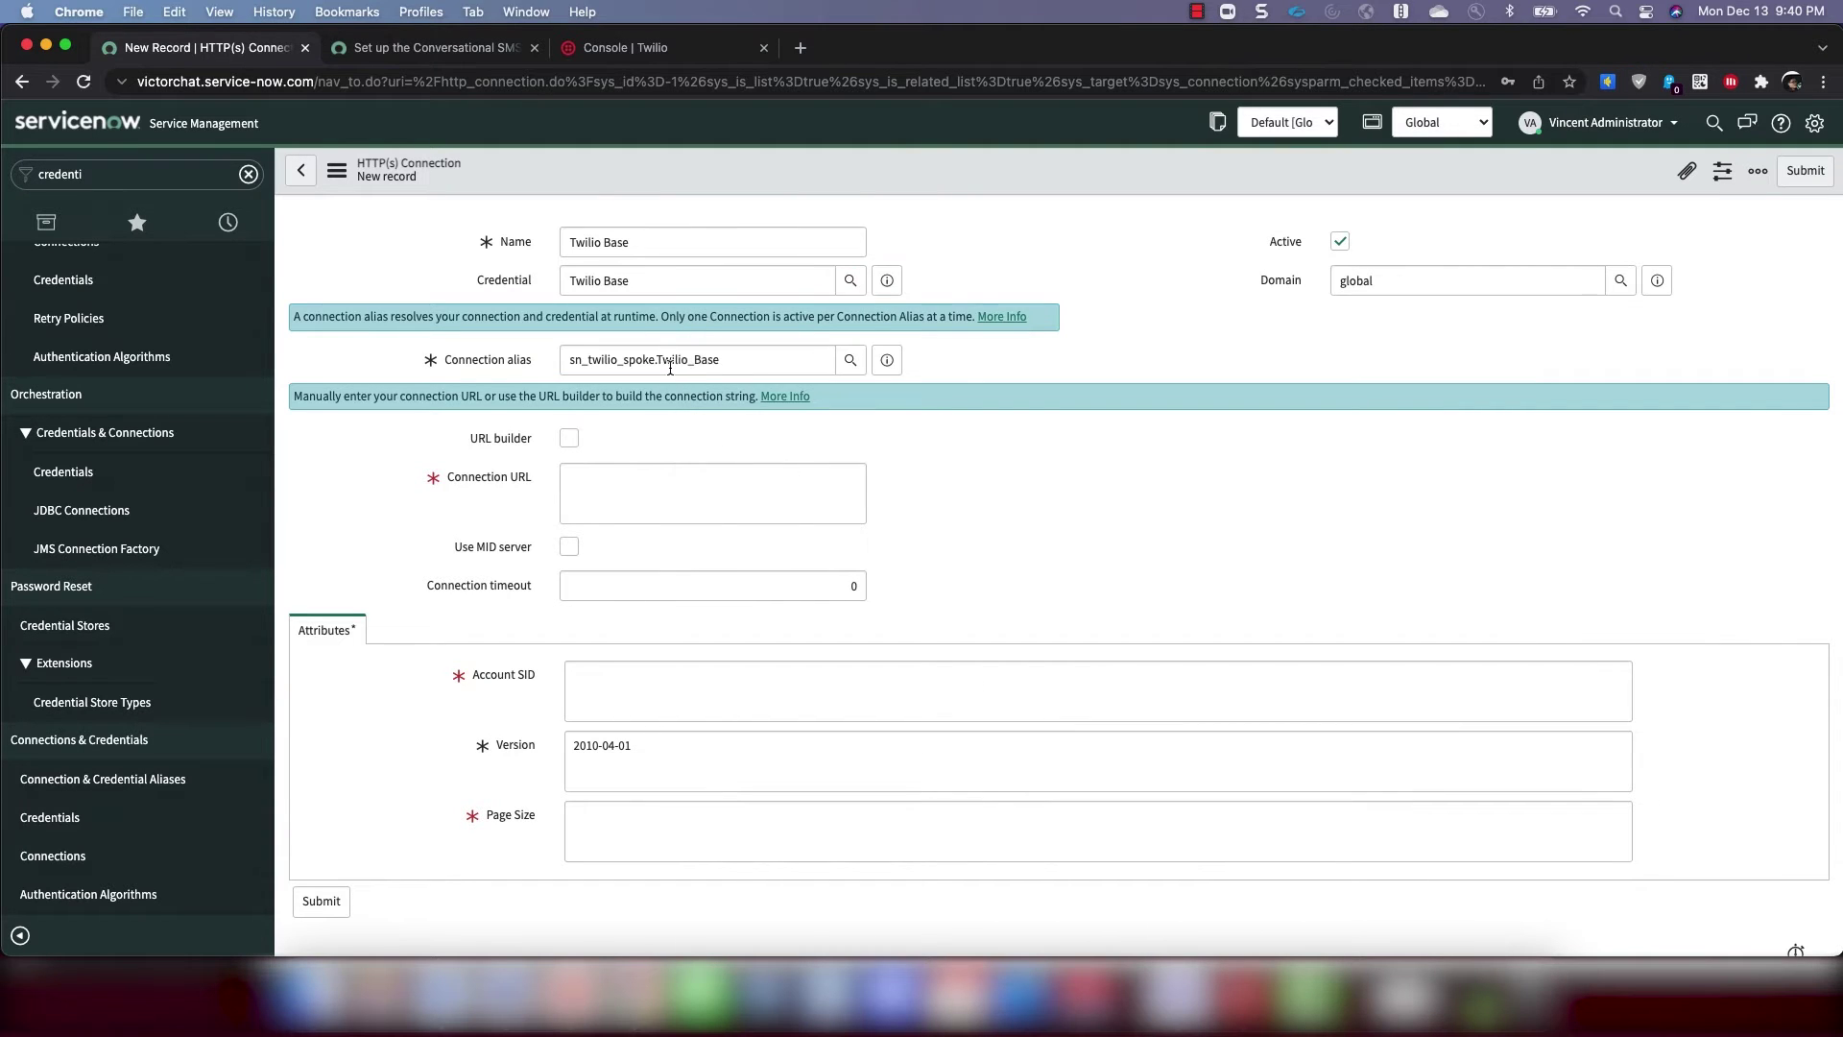
left_click(684, 515)
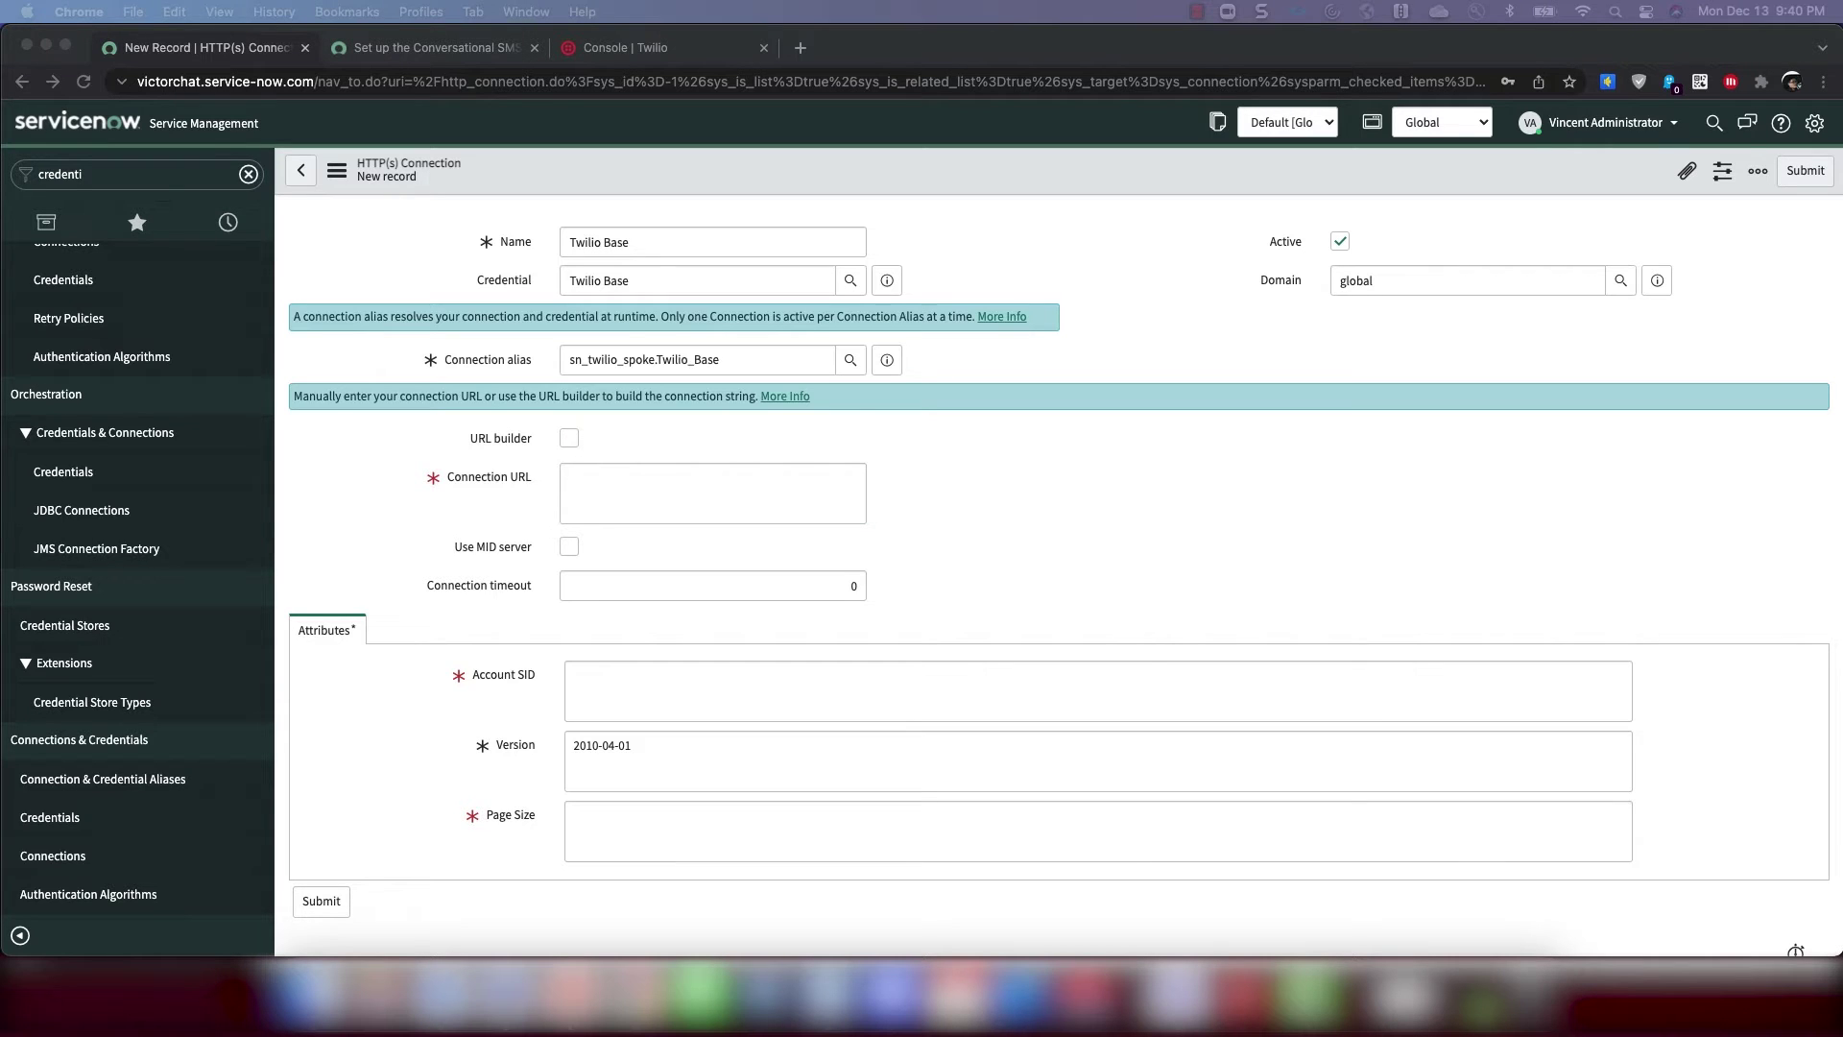
left_click(730, 490)
type("https://api.twilio.com/")
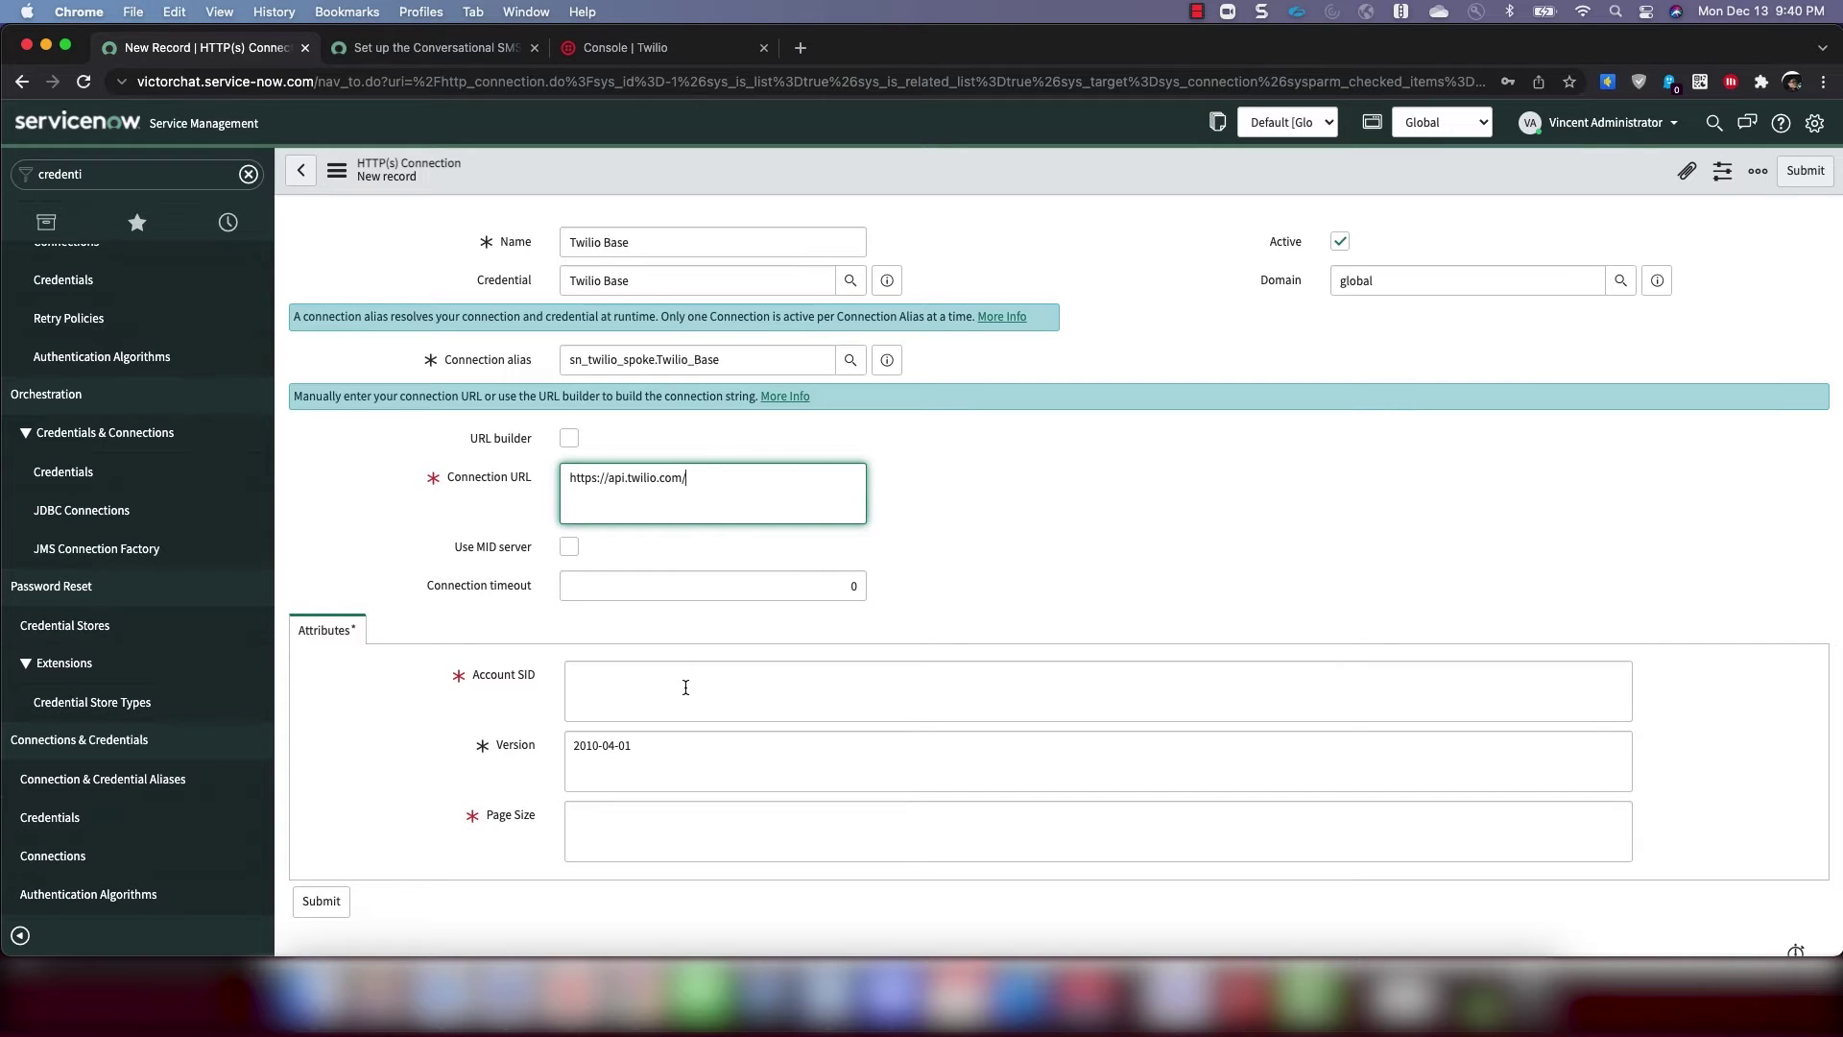
left_click(685, 687)
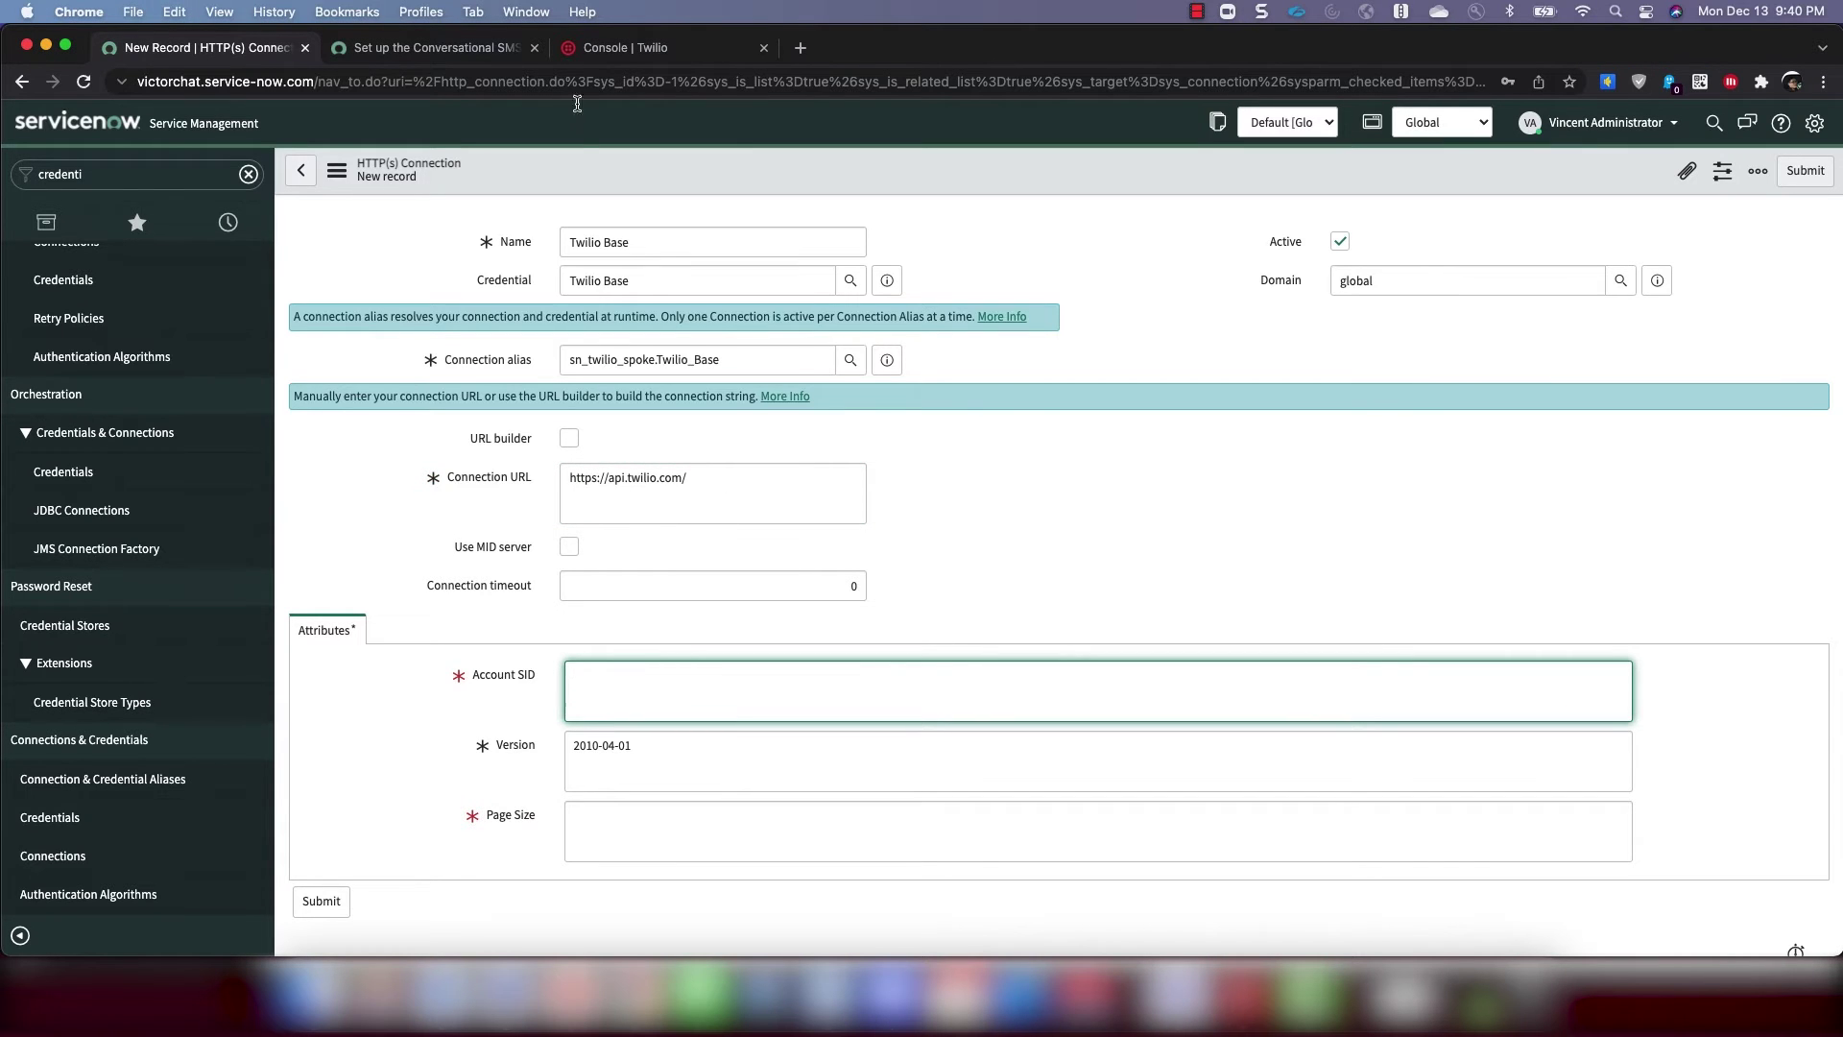
left_click(617, 53)
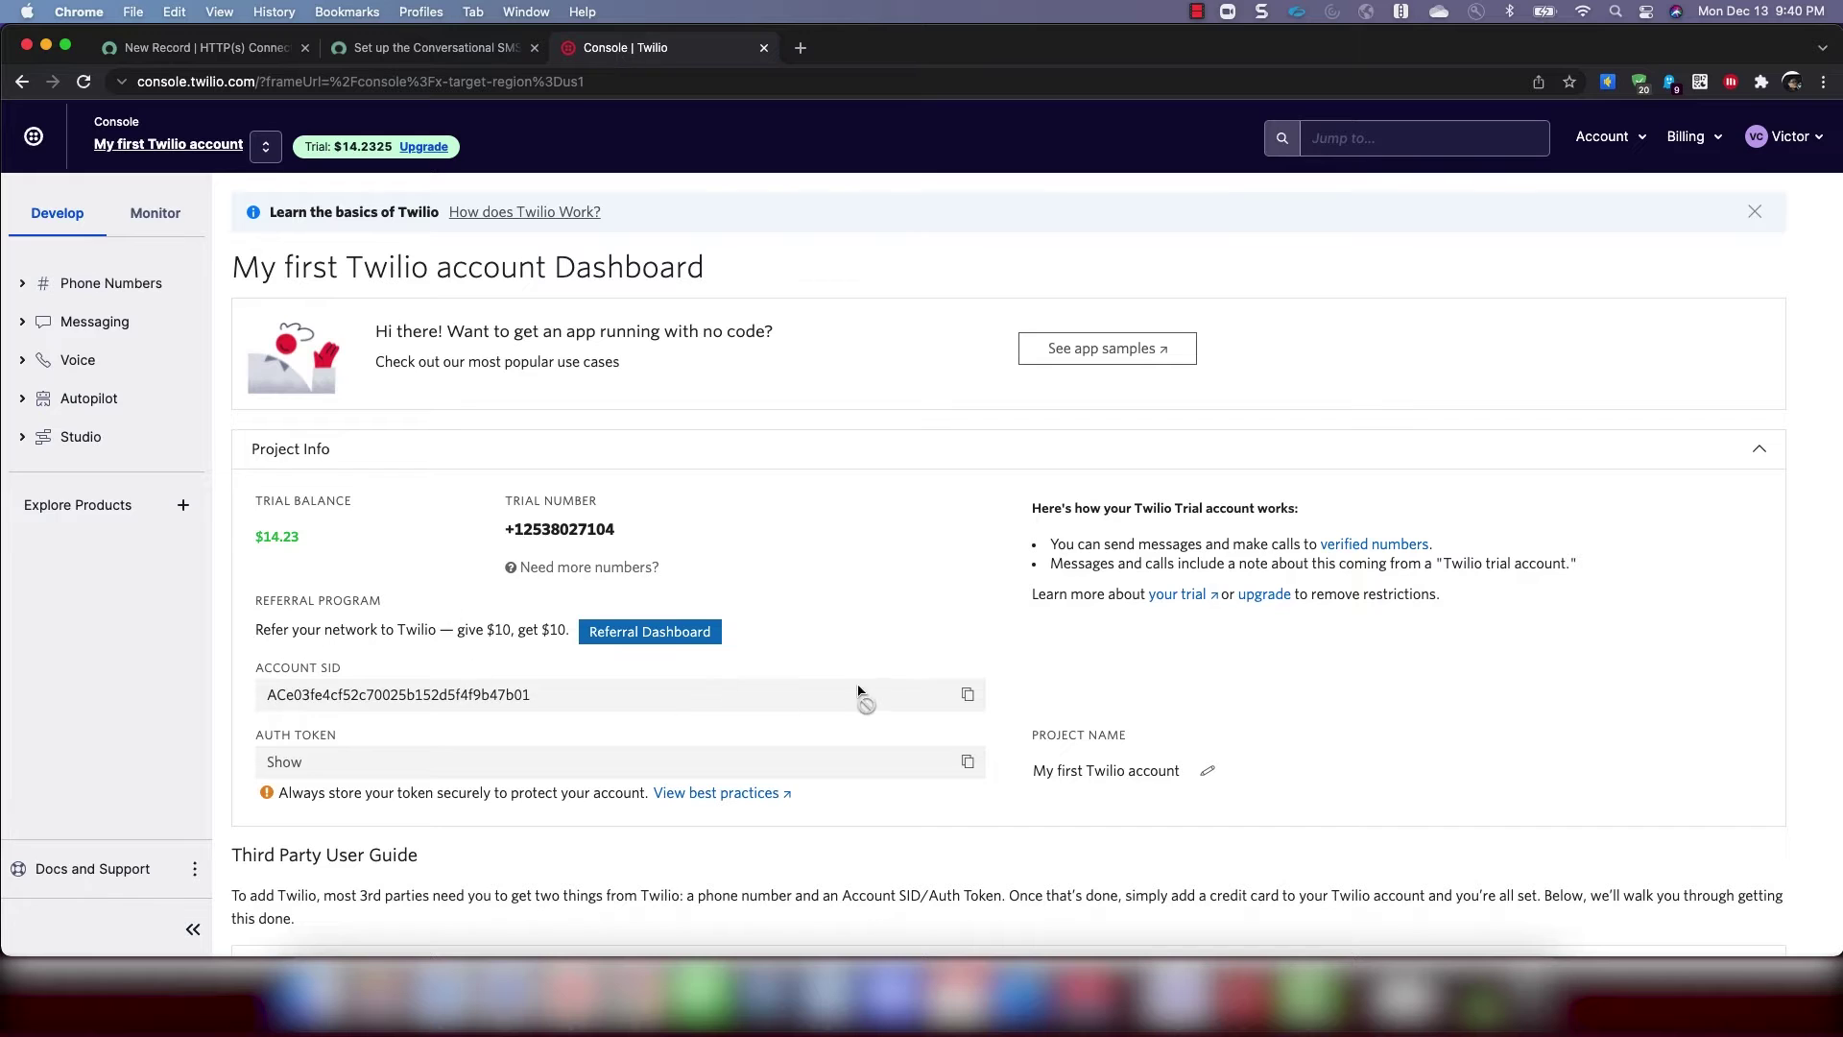
left_click(968, 694)
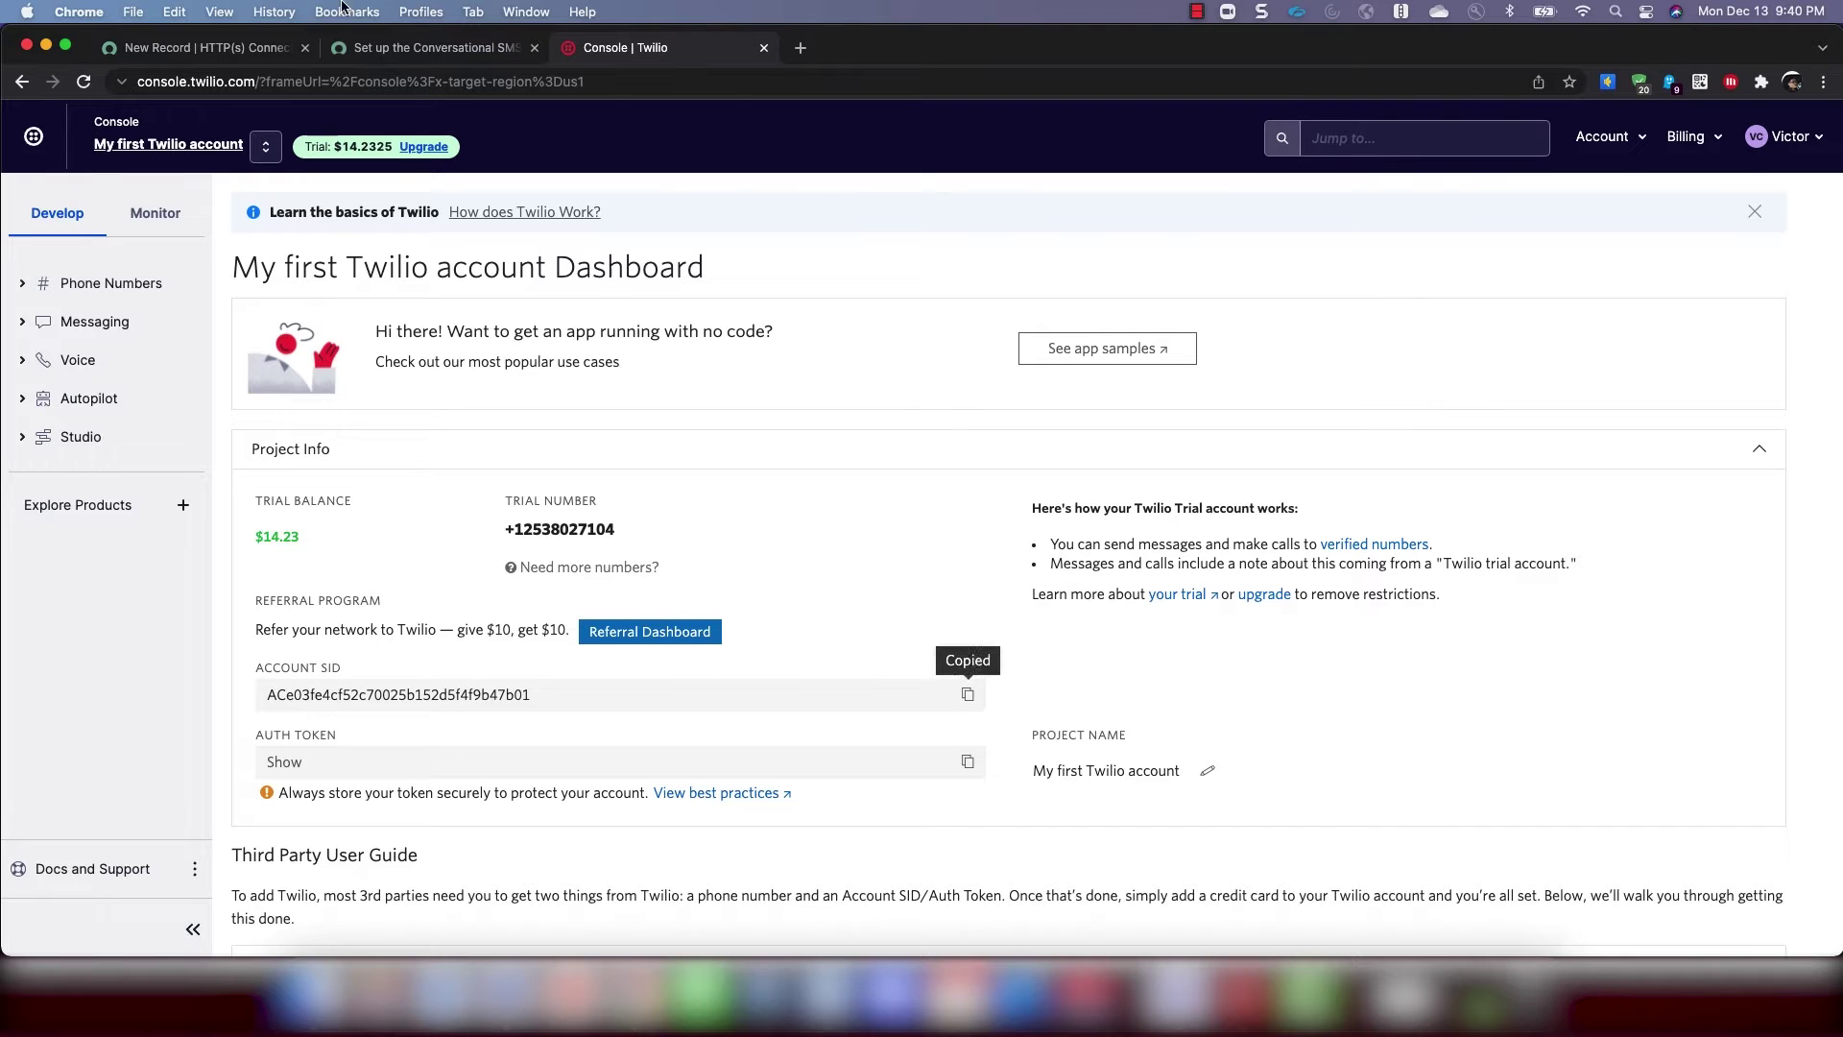
left_click(210, 48)
key("super+v")
Set the page size to 1 and submit the Twilio Base connection
scroll(755, 675, "down", 1)
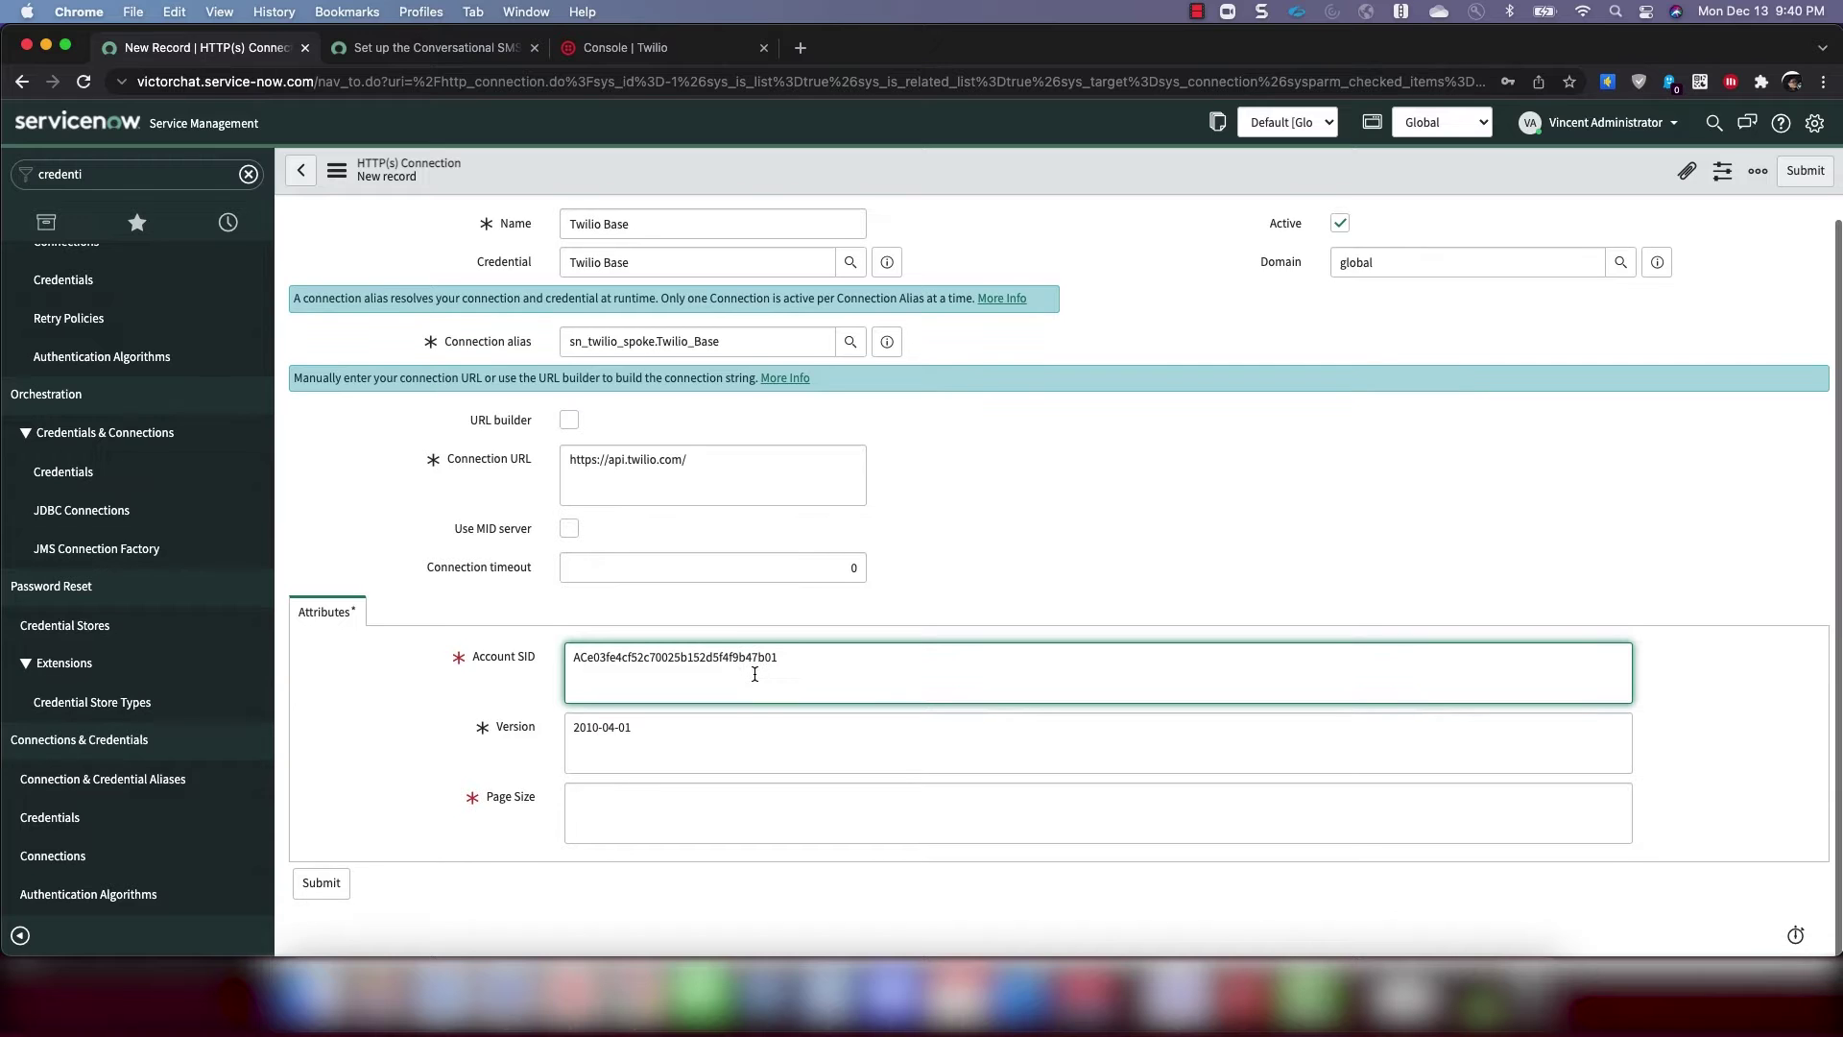
left_click(684, 810)
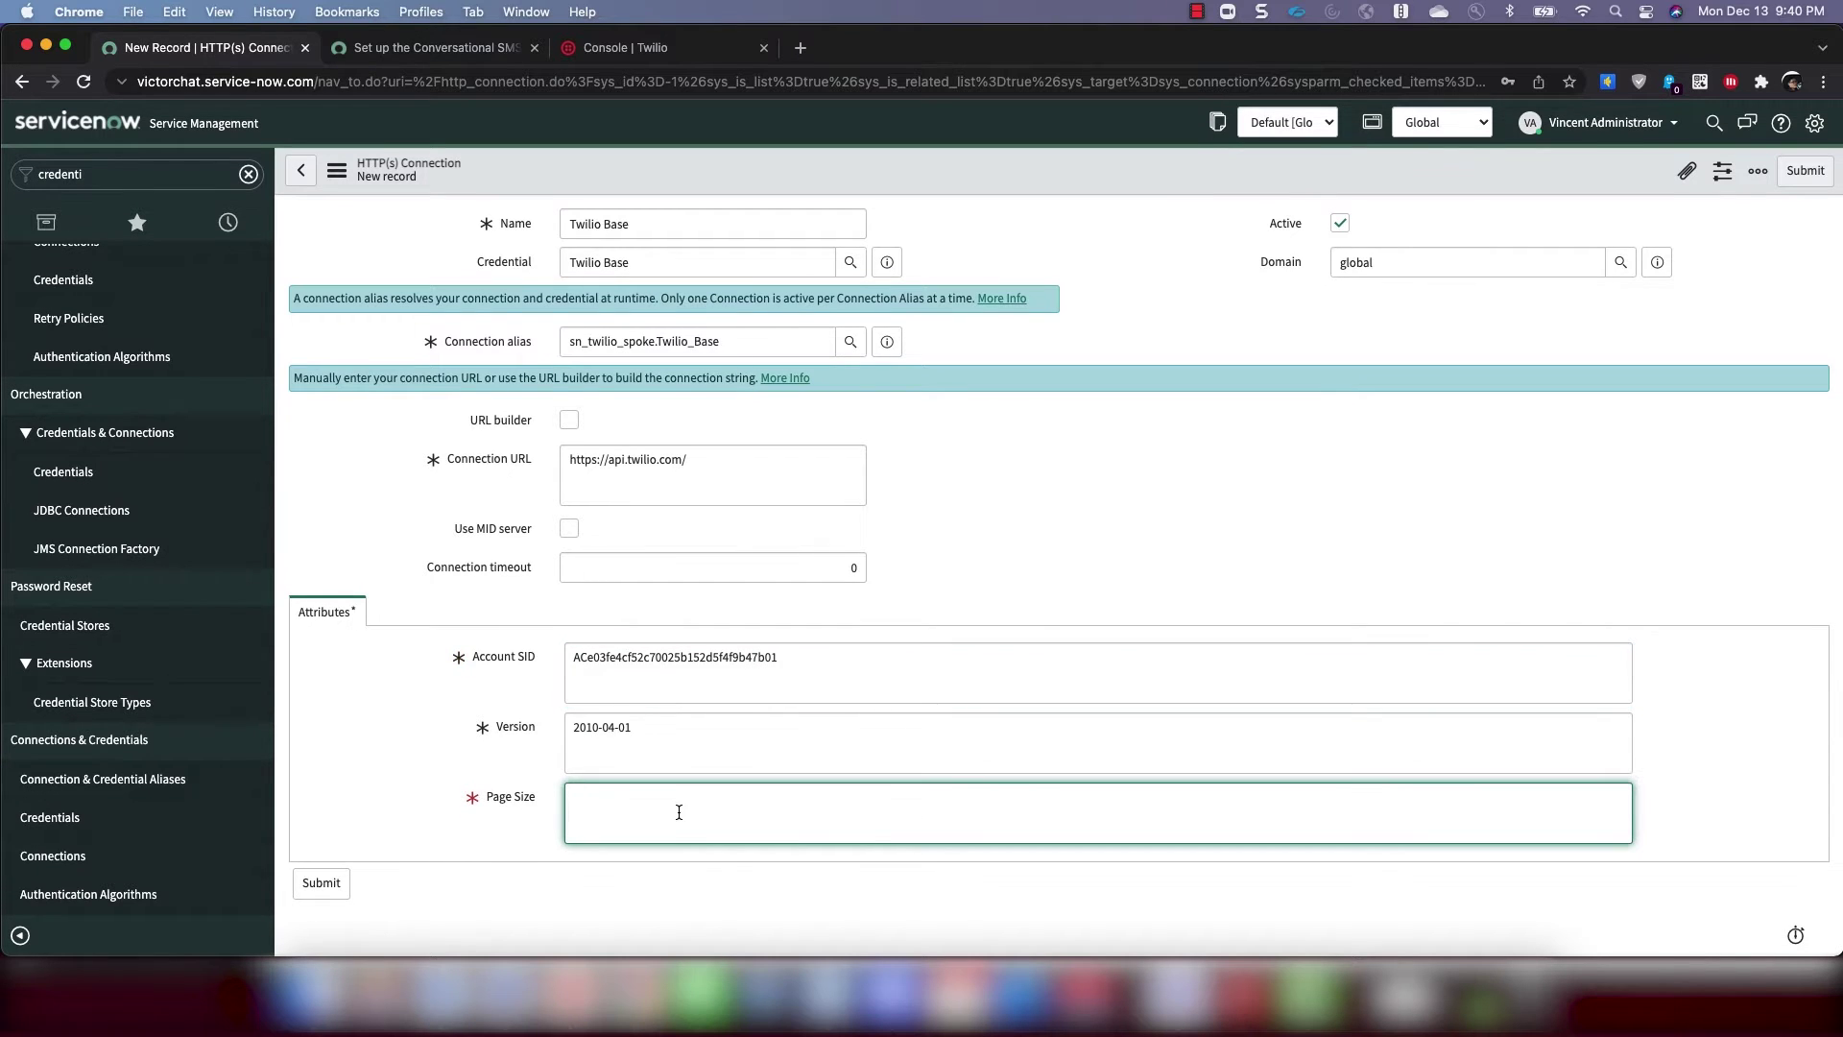
type("1")
left_click(662, 732)
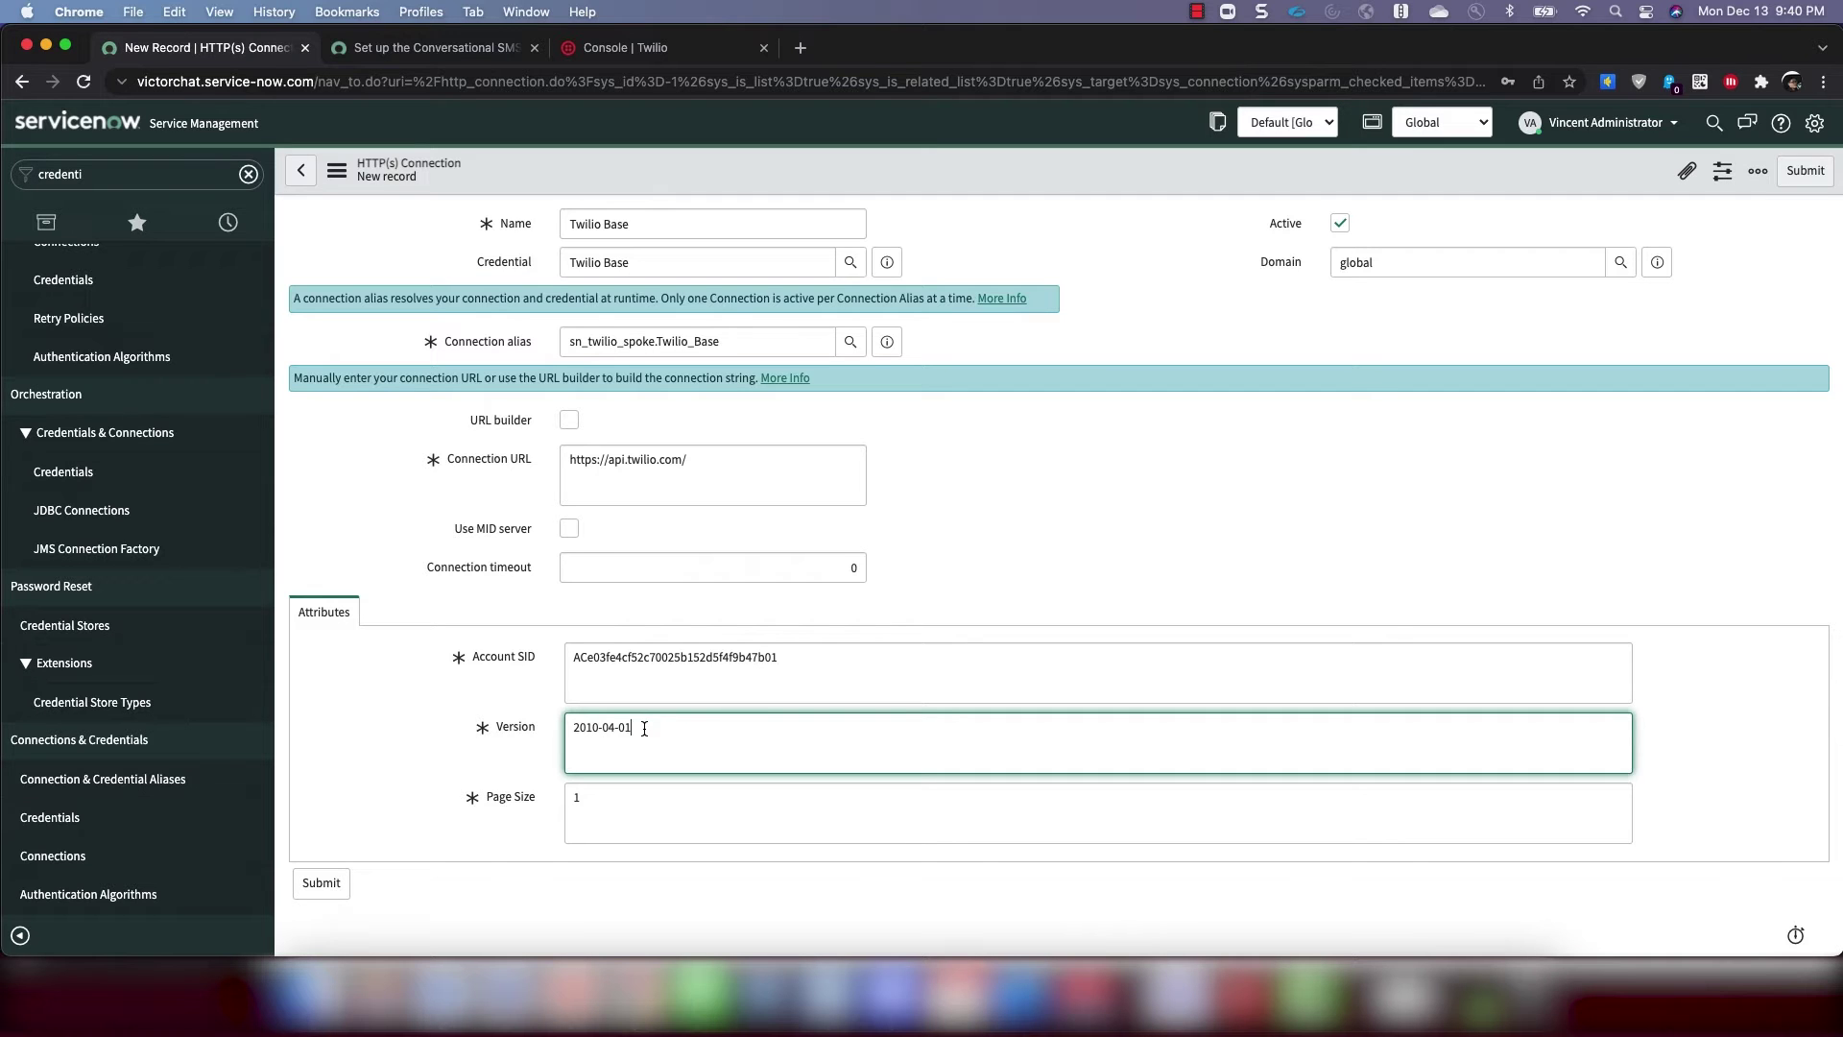
left_click(336, 878)
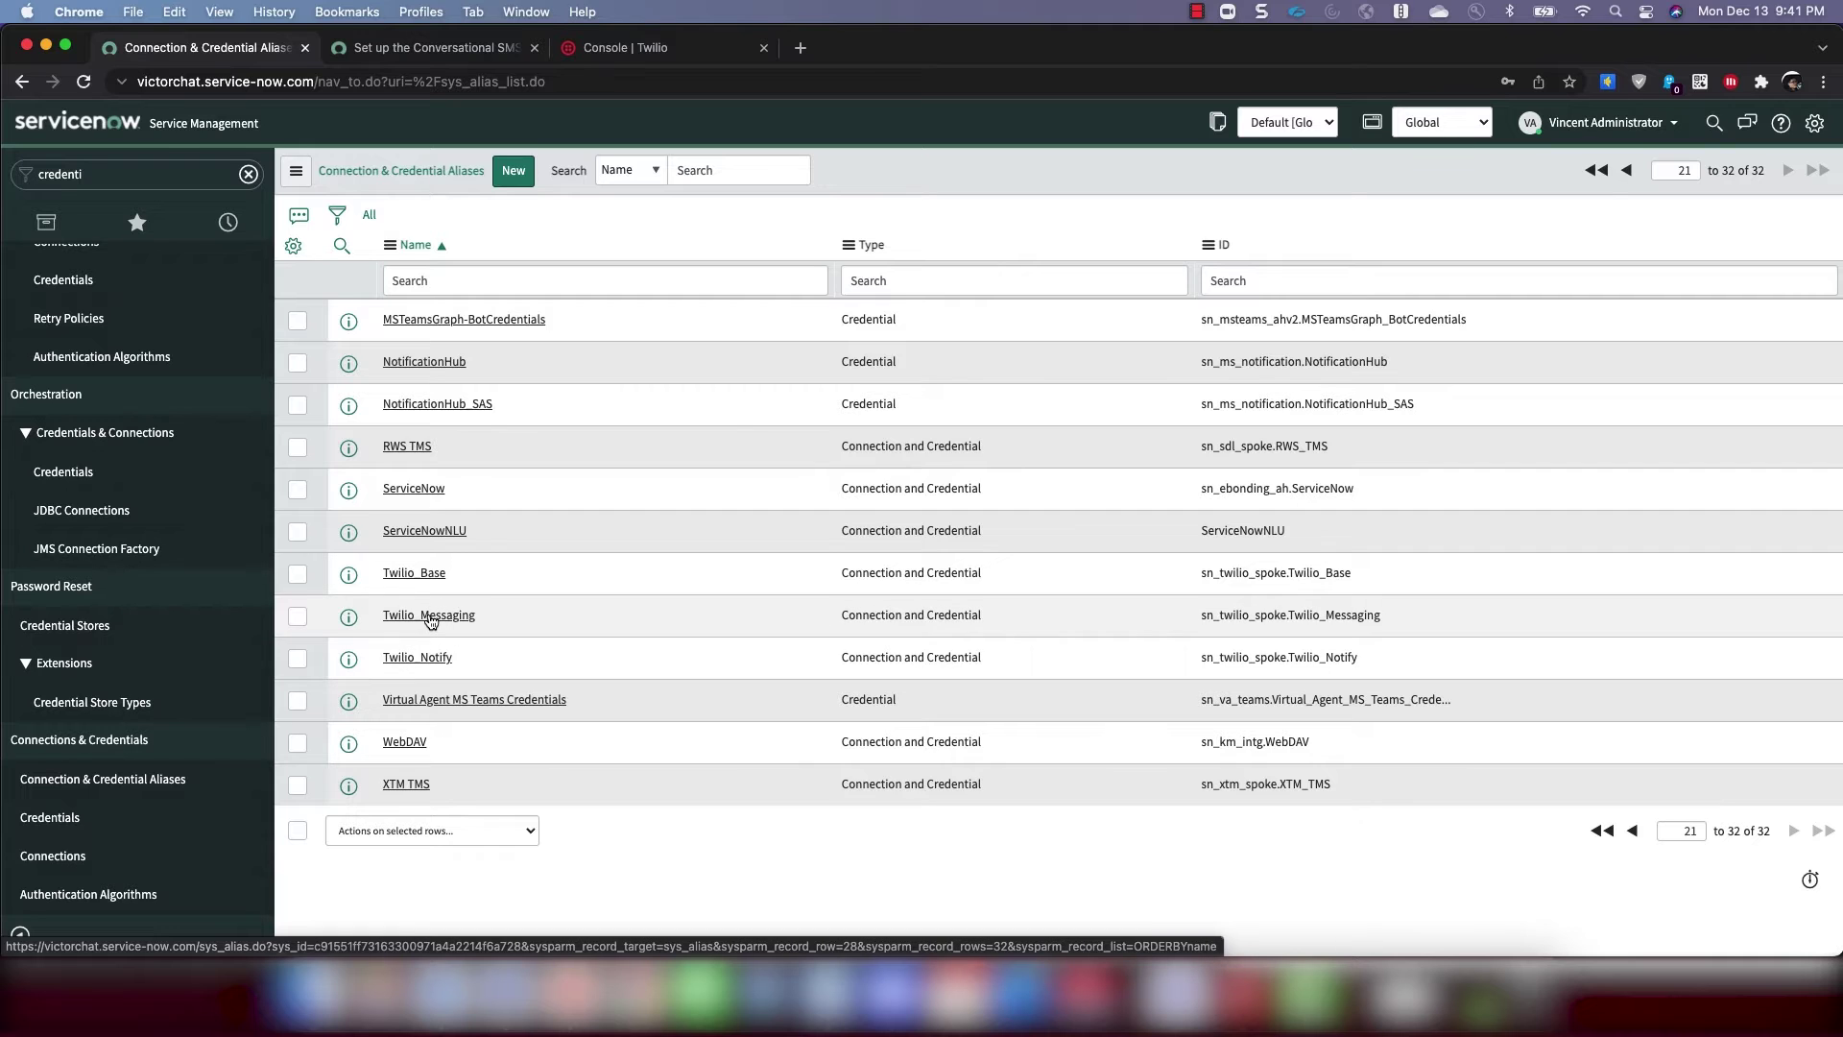
Open the Twilio_Messaging alias and start a 'Twilio Messaging' connection with the Twilio Messaging credential
left_click(430, 618)
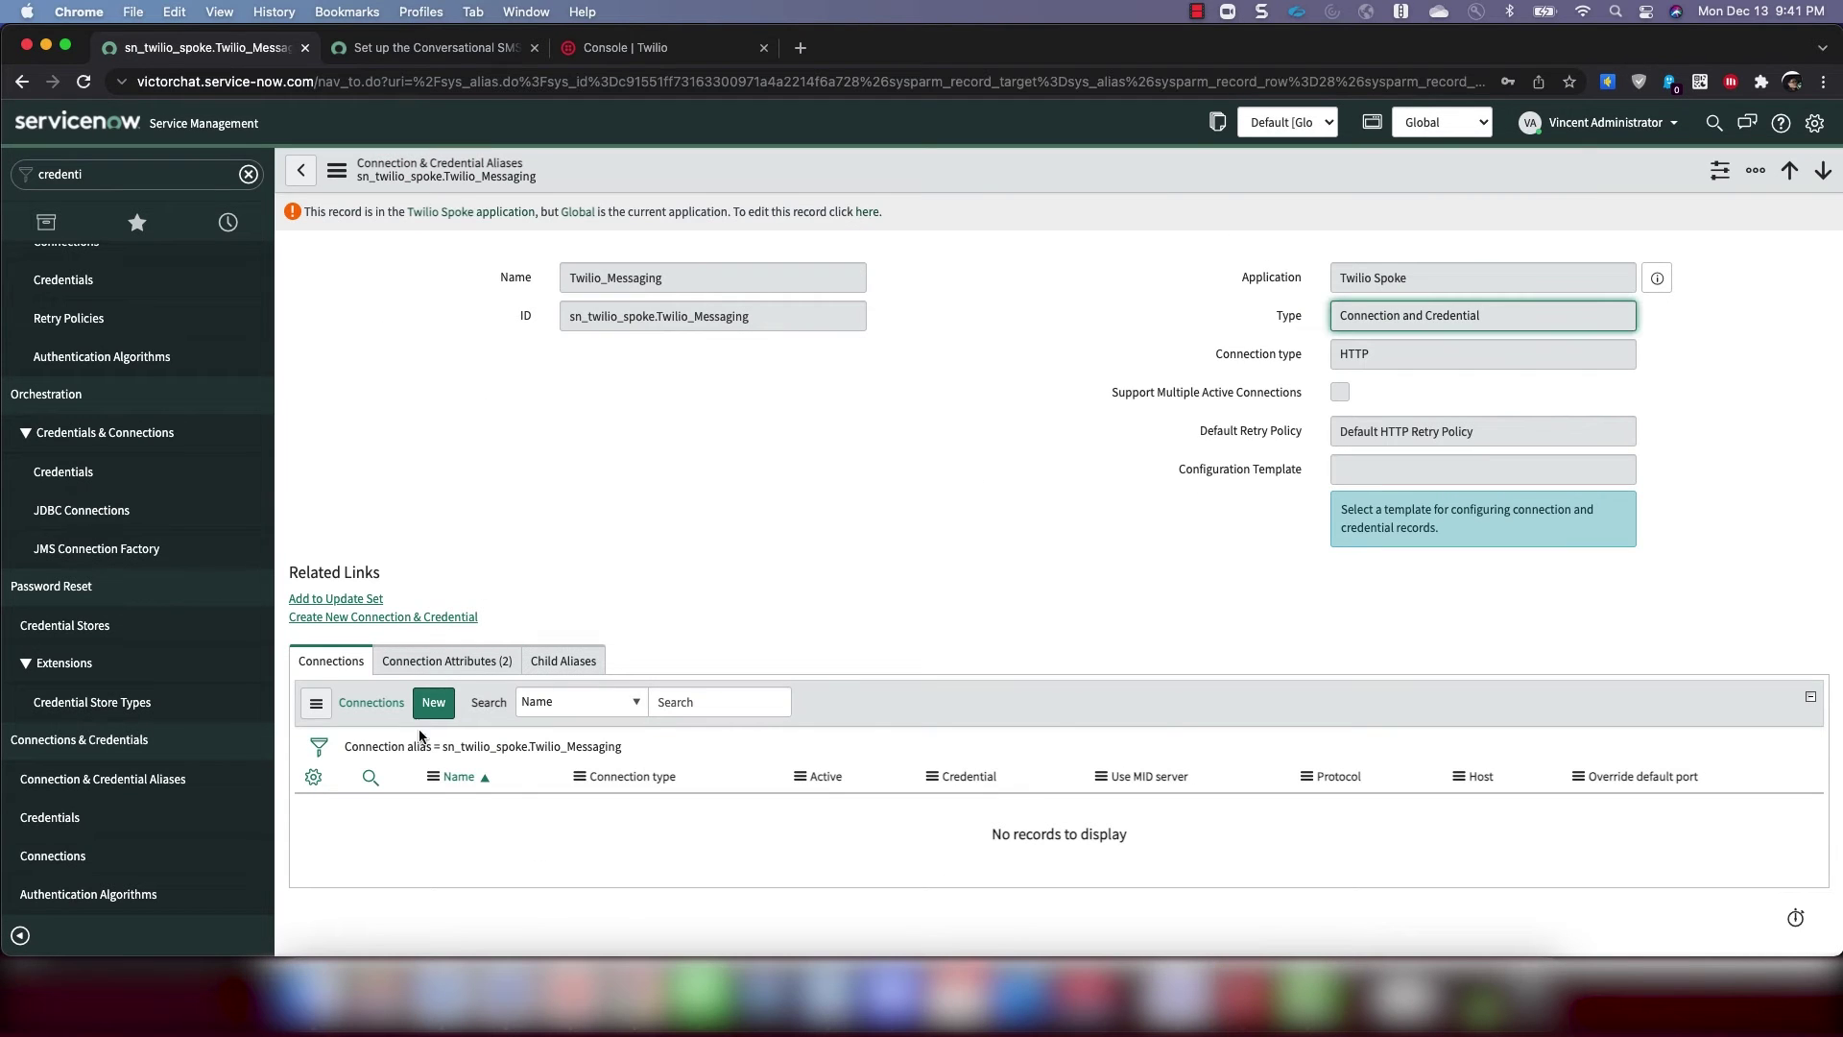
left_click(434, 703)
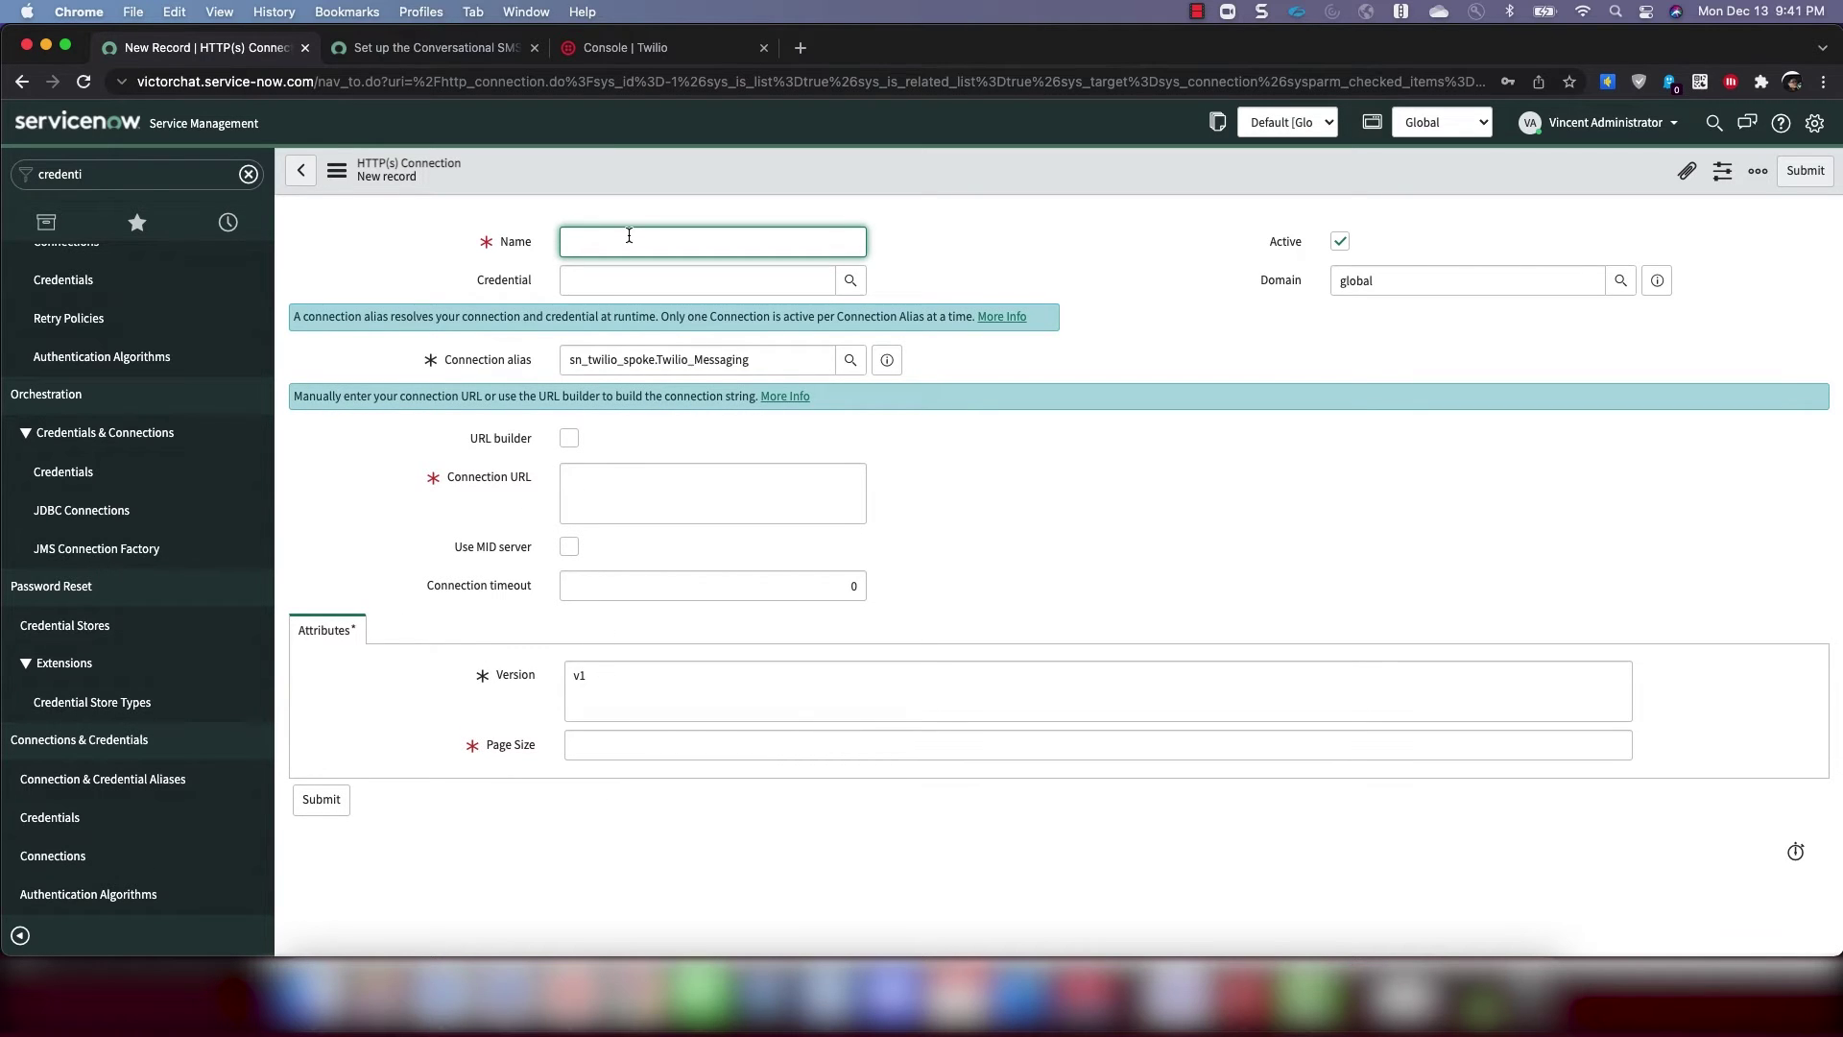
type("Twilio Messaging")
left_click(850, 280)
scroll(1259, 566, "down", 5)
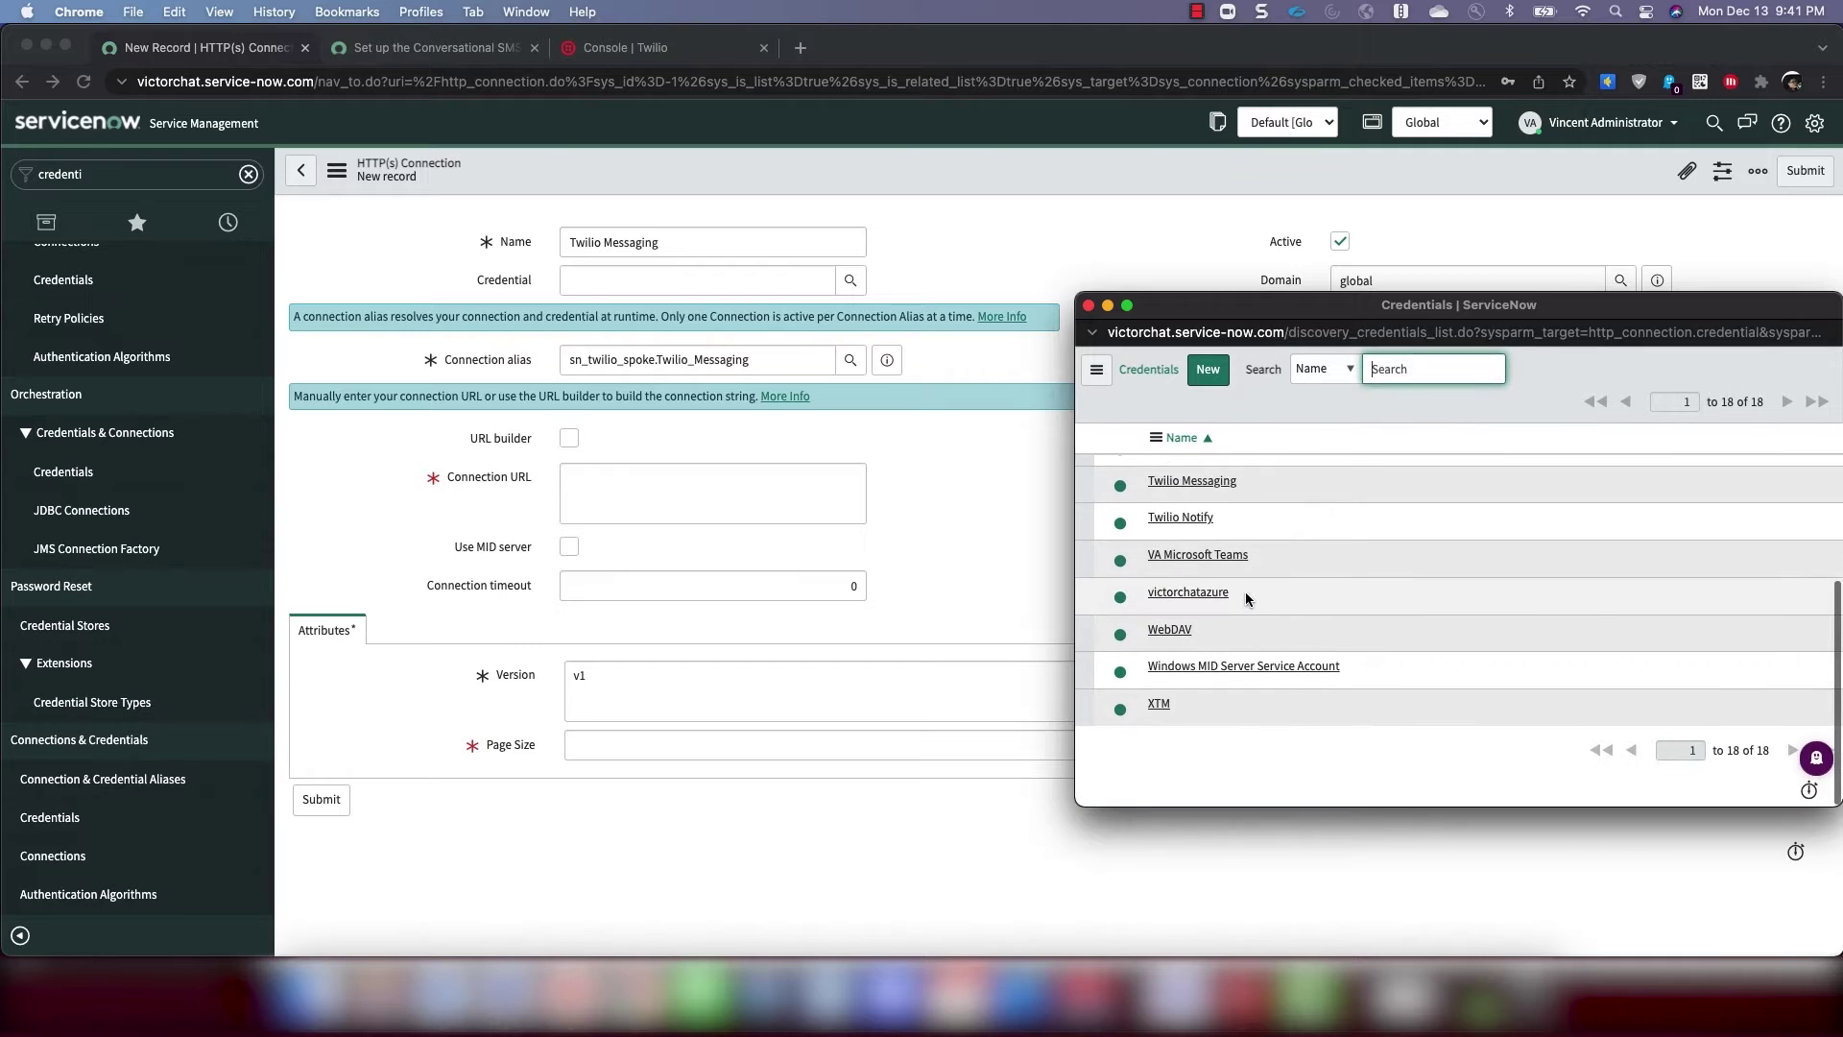
left_click(1192, 554)
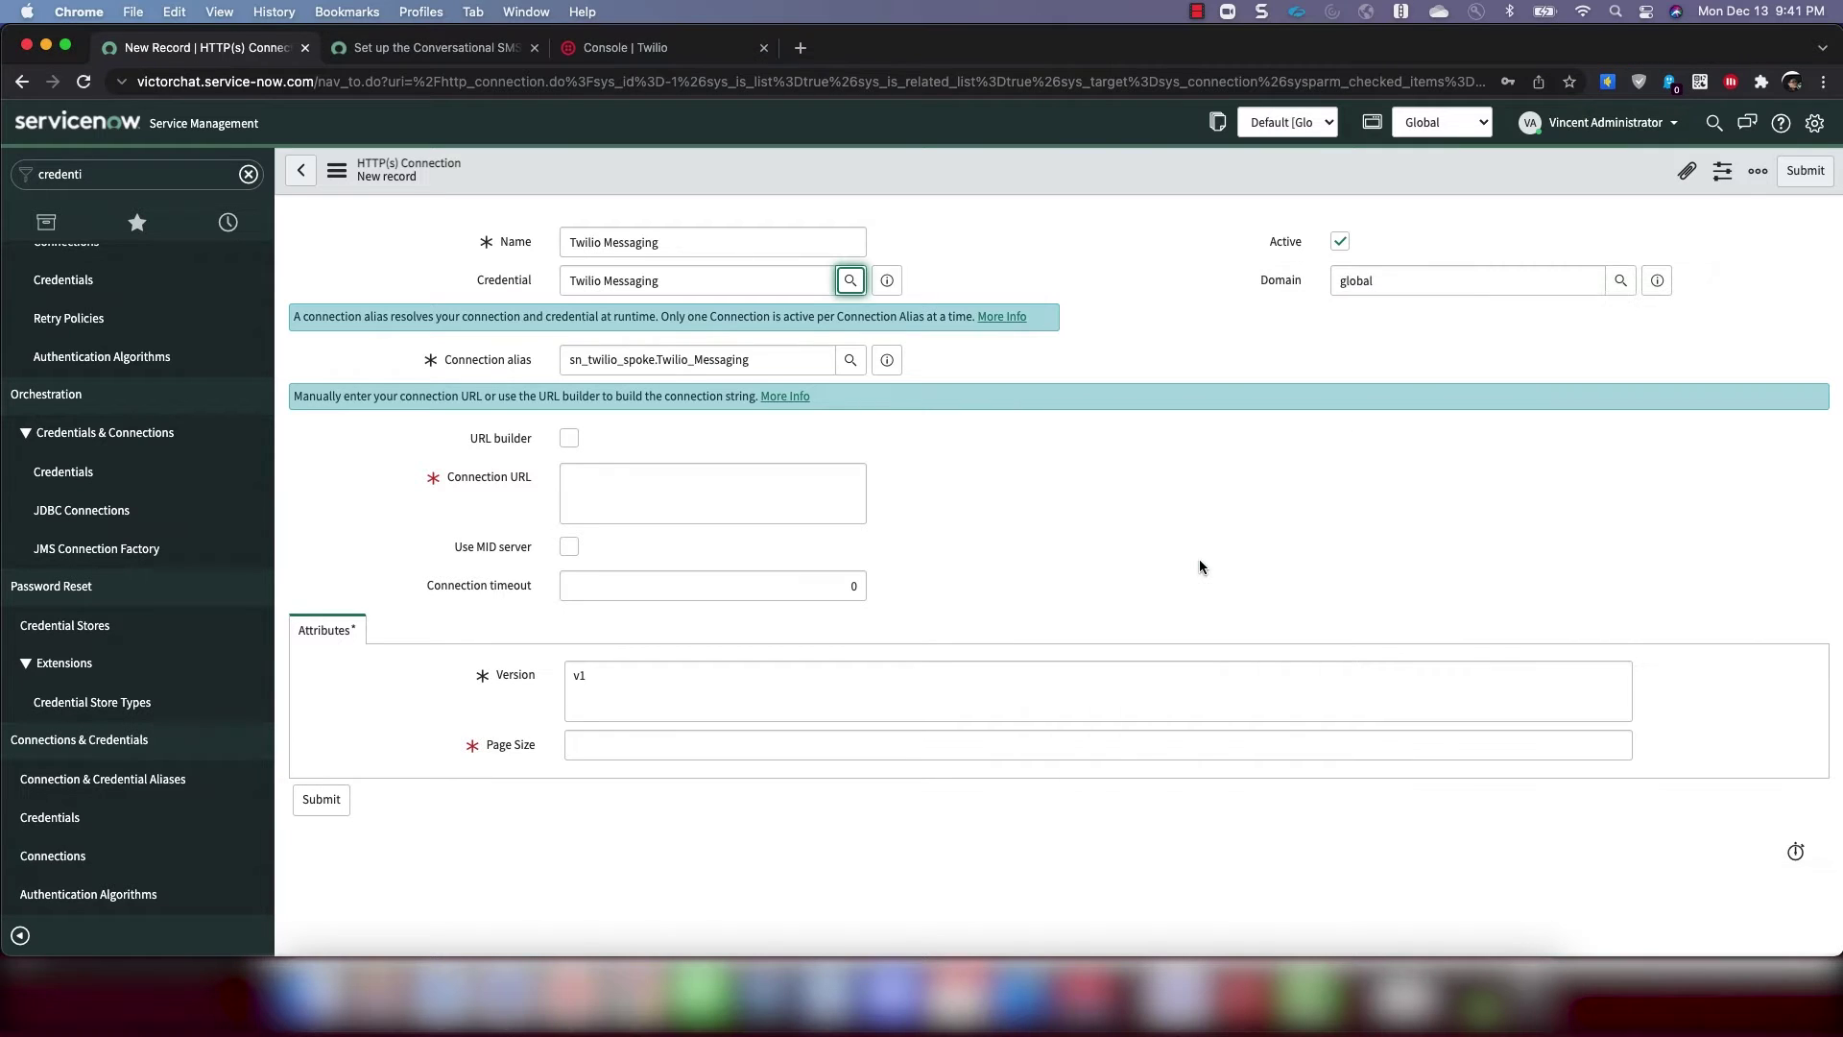
left_click(655, 504)
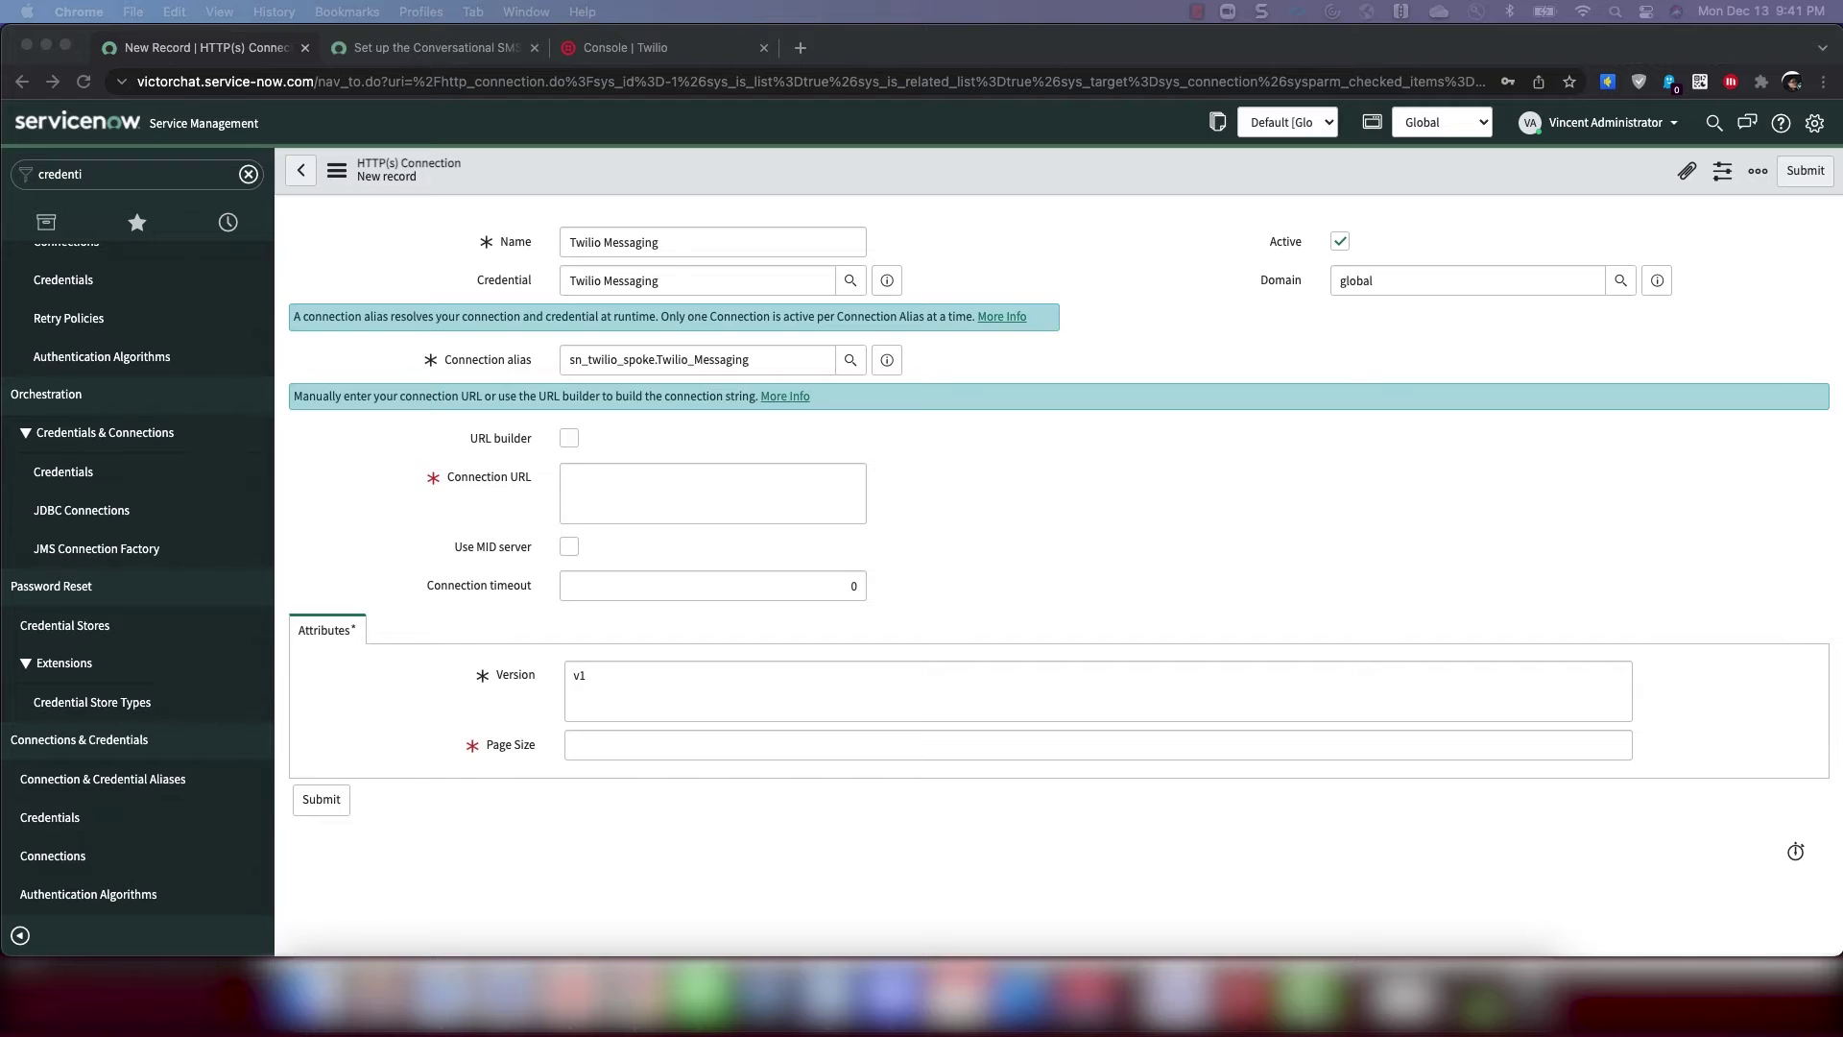
left_click(624, 516)
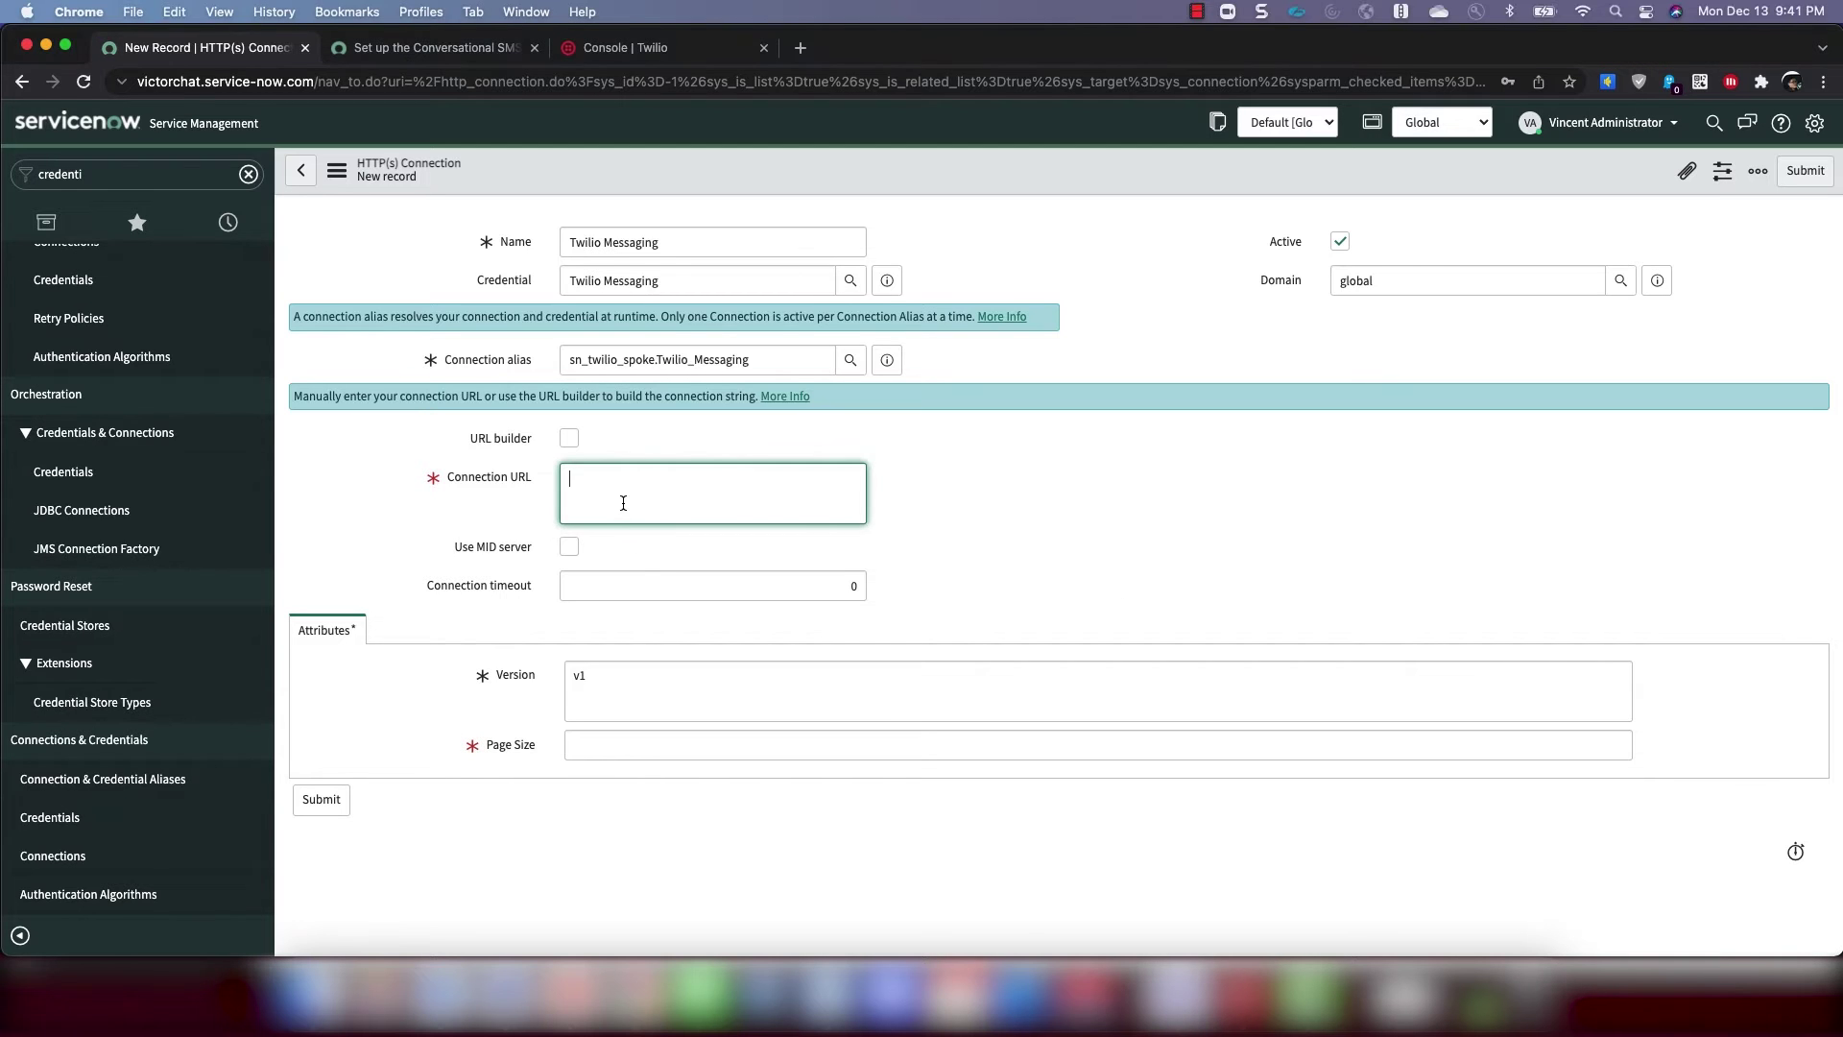
type("https://messaging.twilio.com/")
left_click(629, 743)
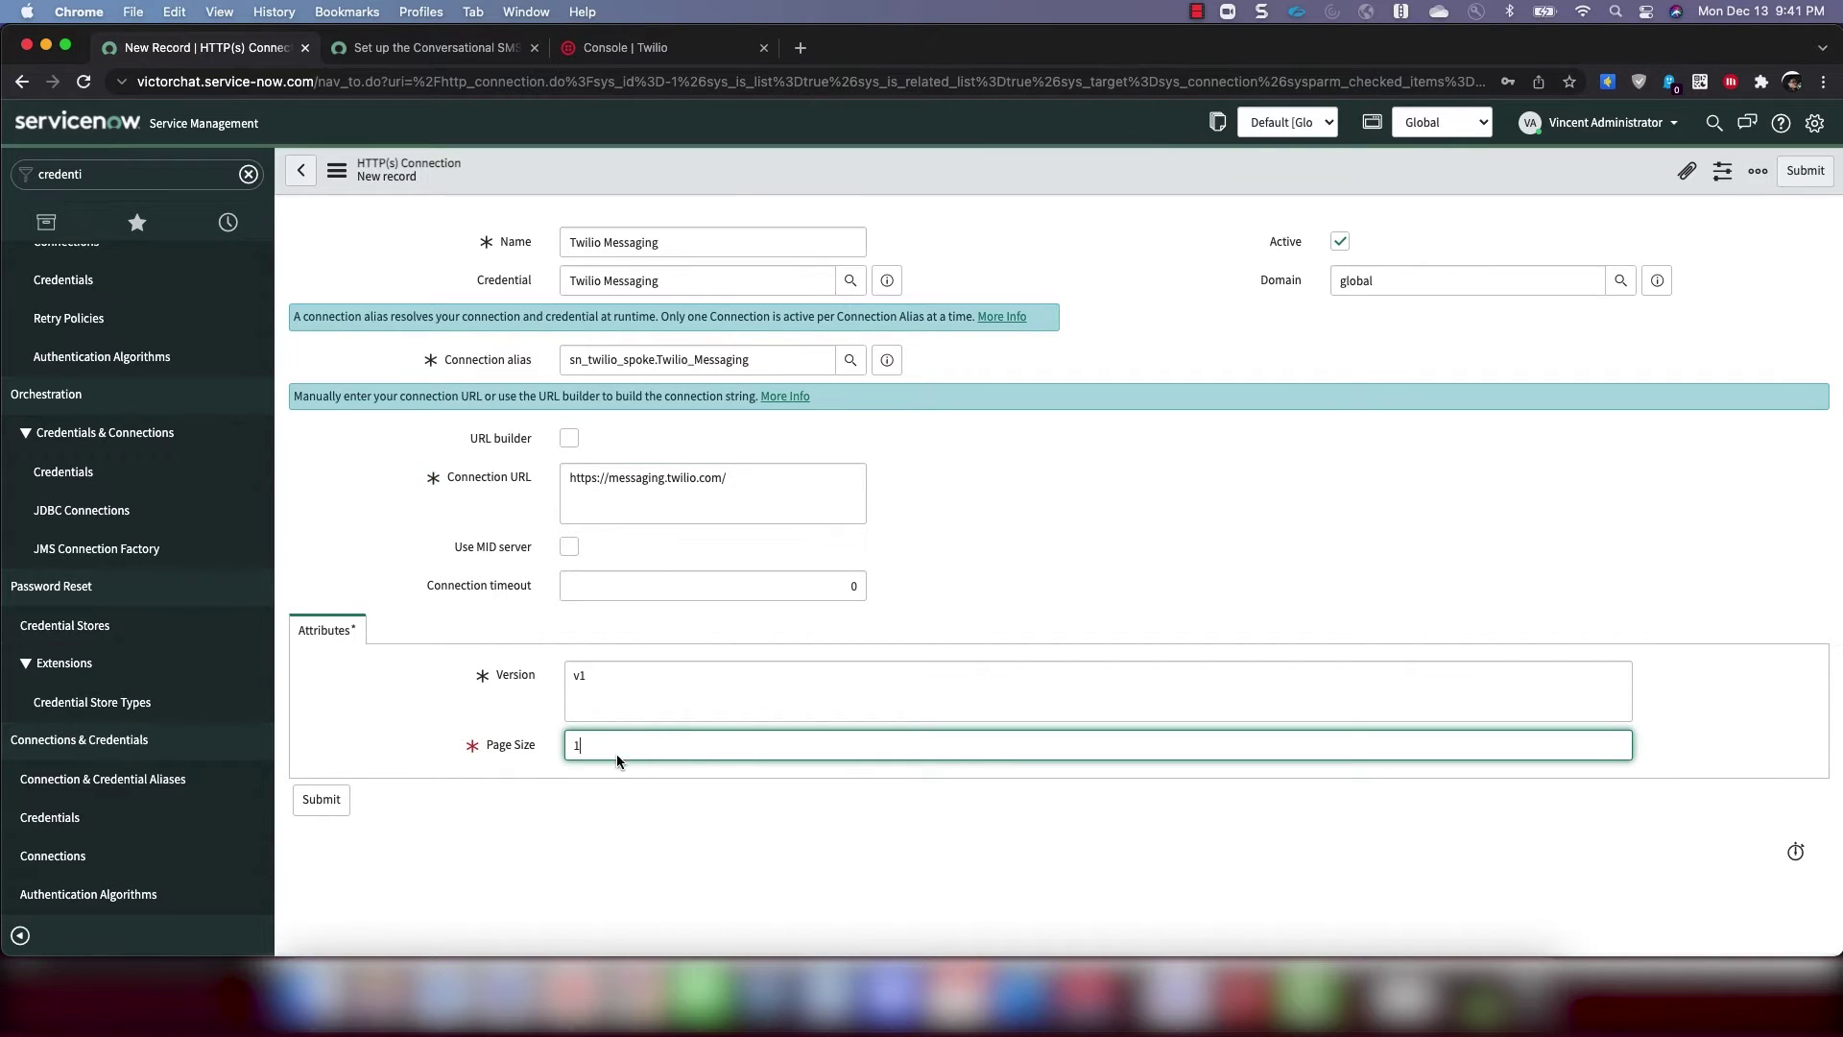
type("1")
left_click(523, 777)
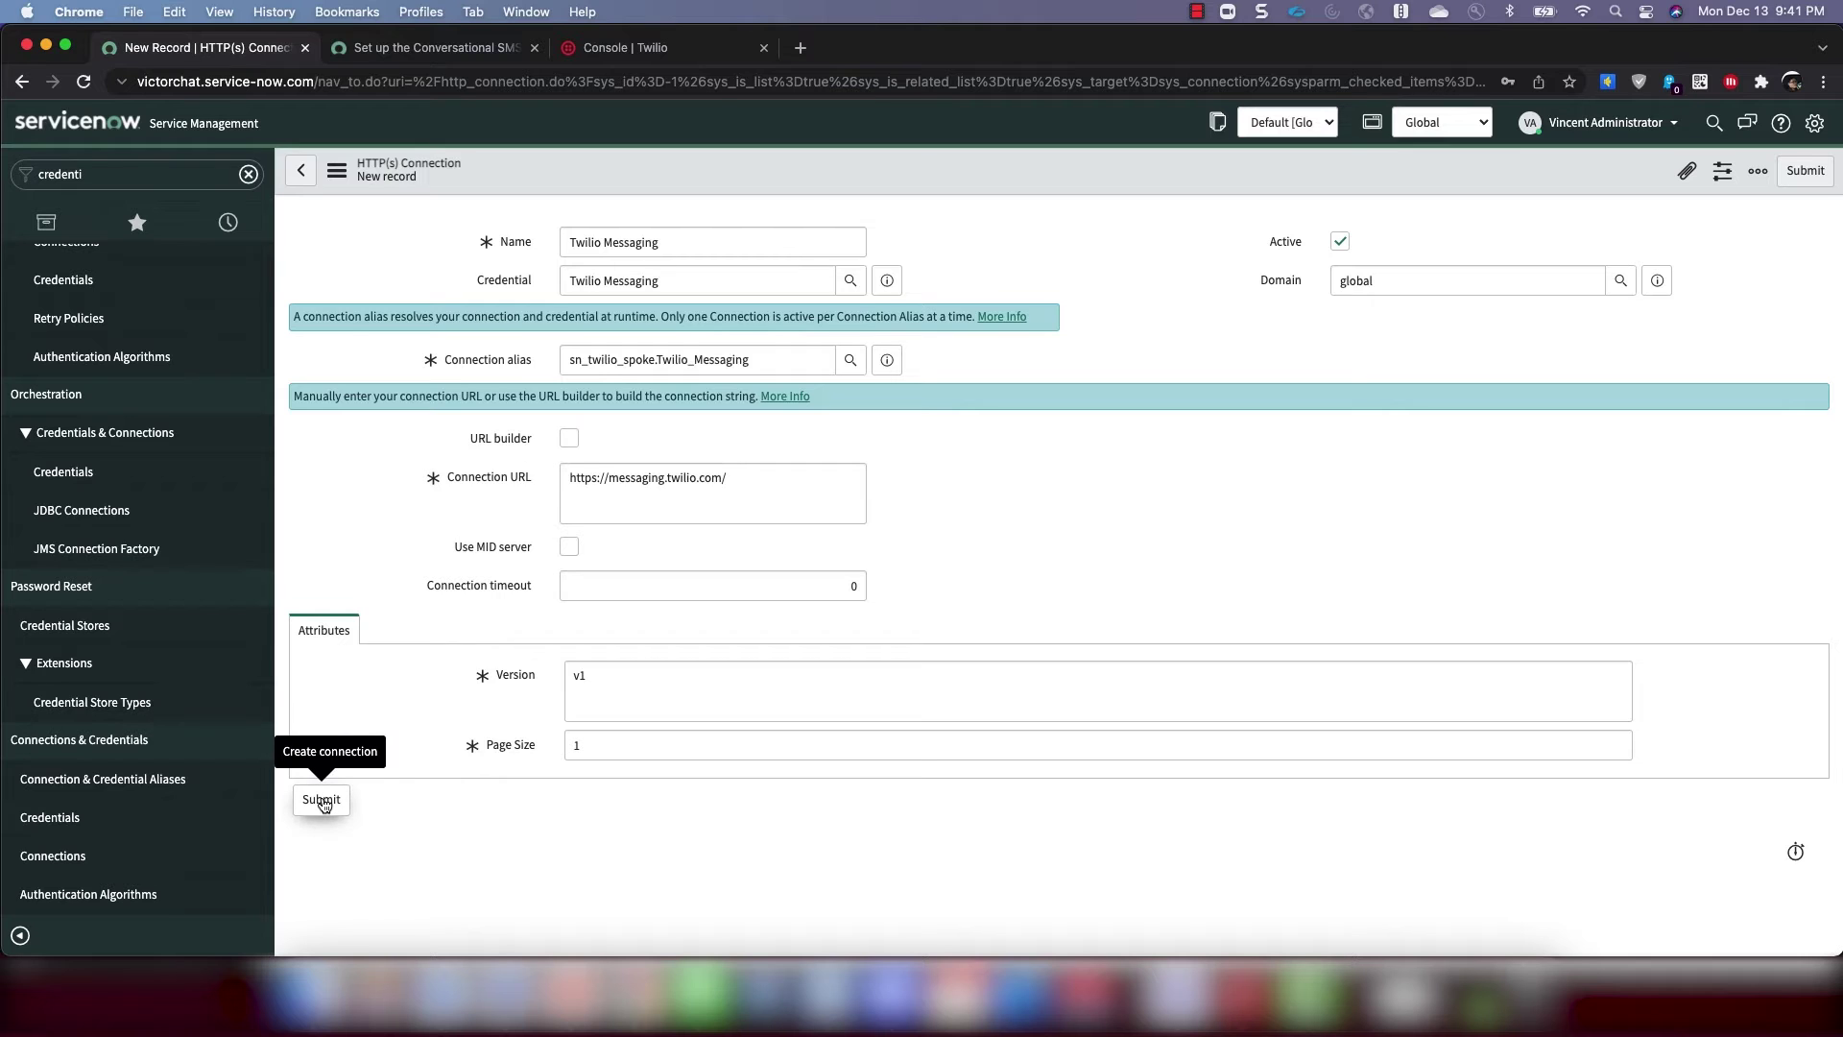
left_click(323, 801)
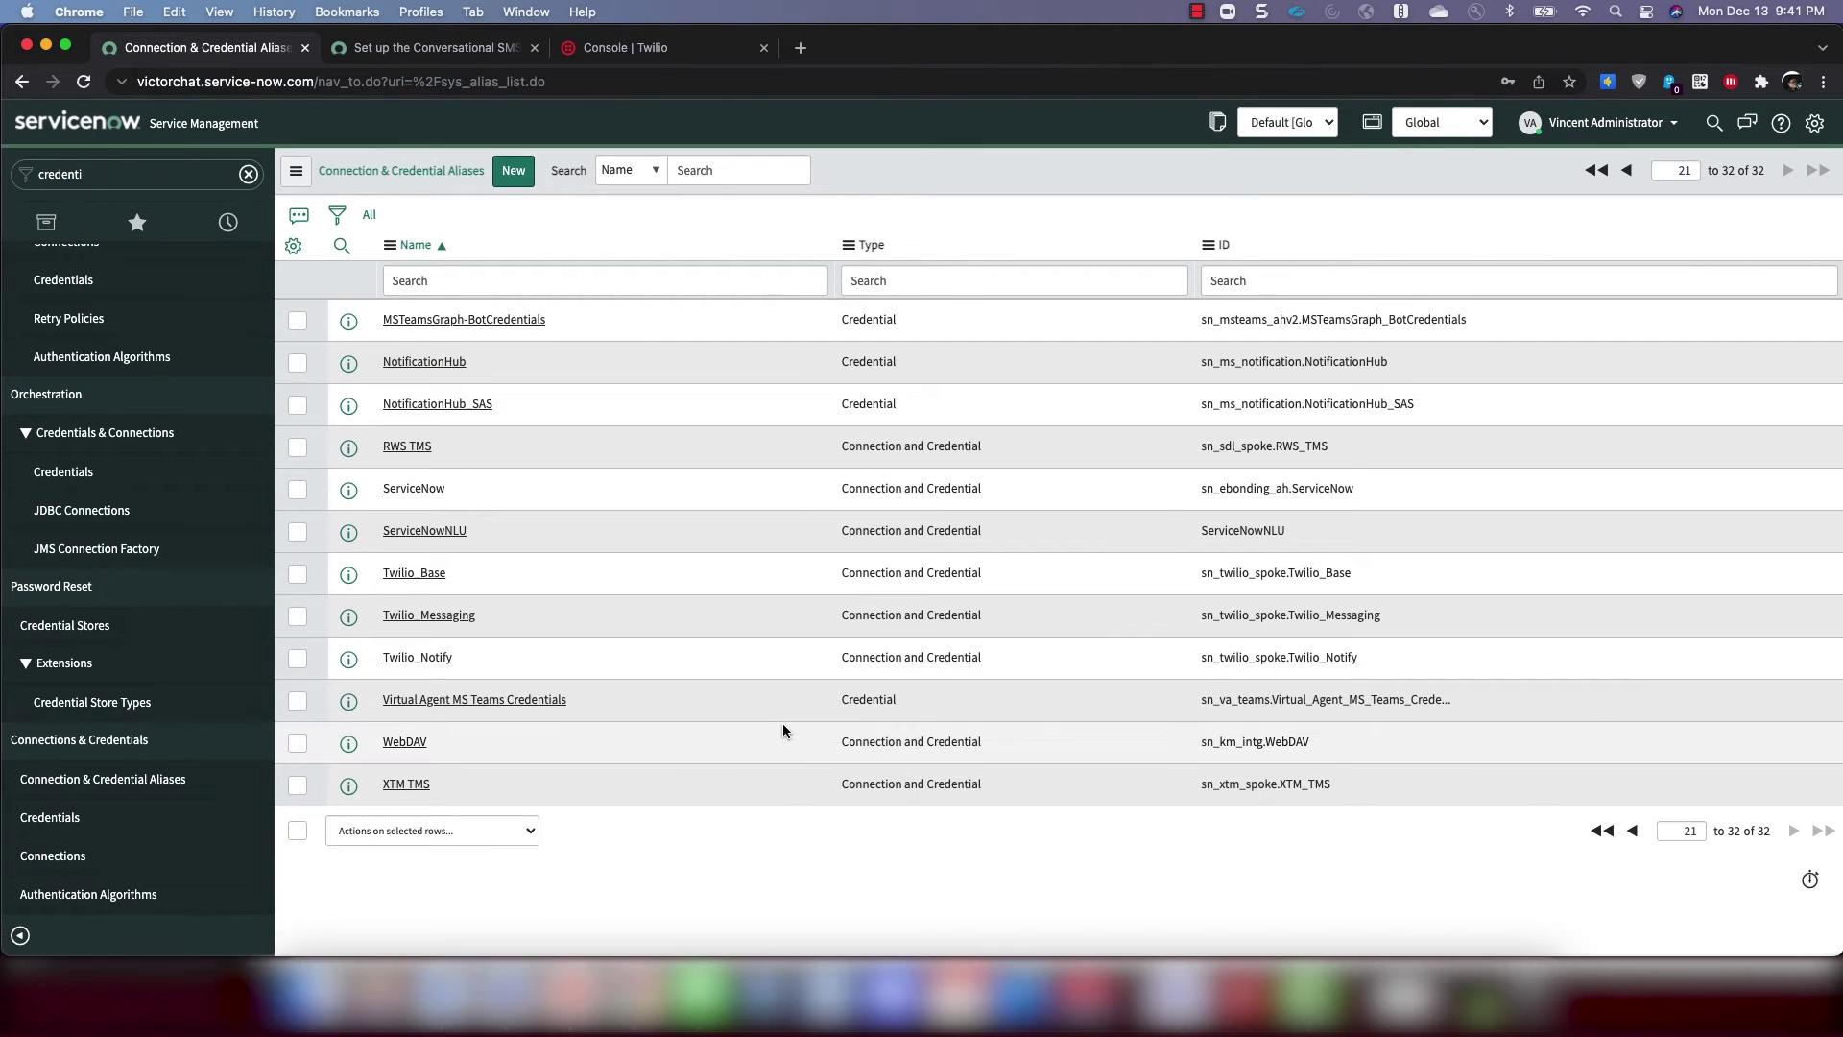
Open the Twilio_Notify alias and start 'Twilio Notify Connection' with the Twilio Notify credential
left_click(423, 659)
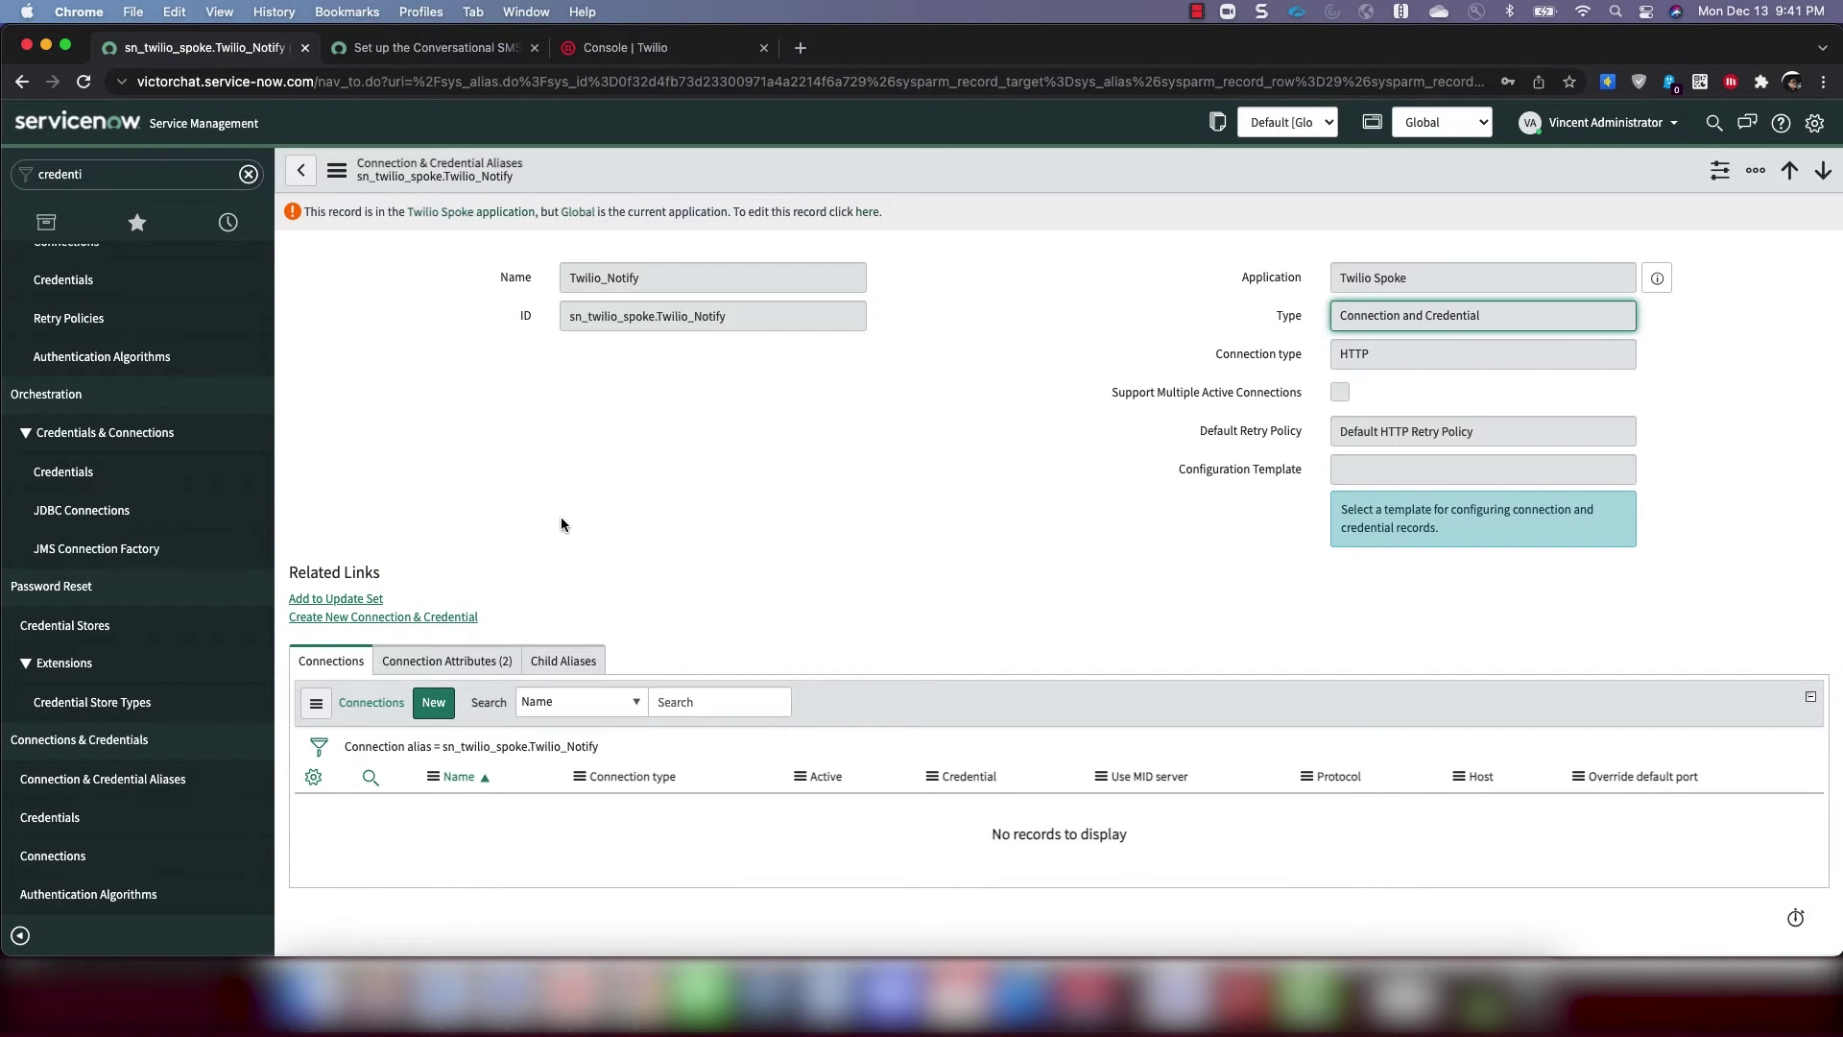
left_click(433, 703)
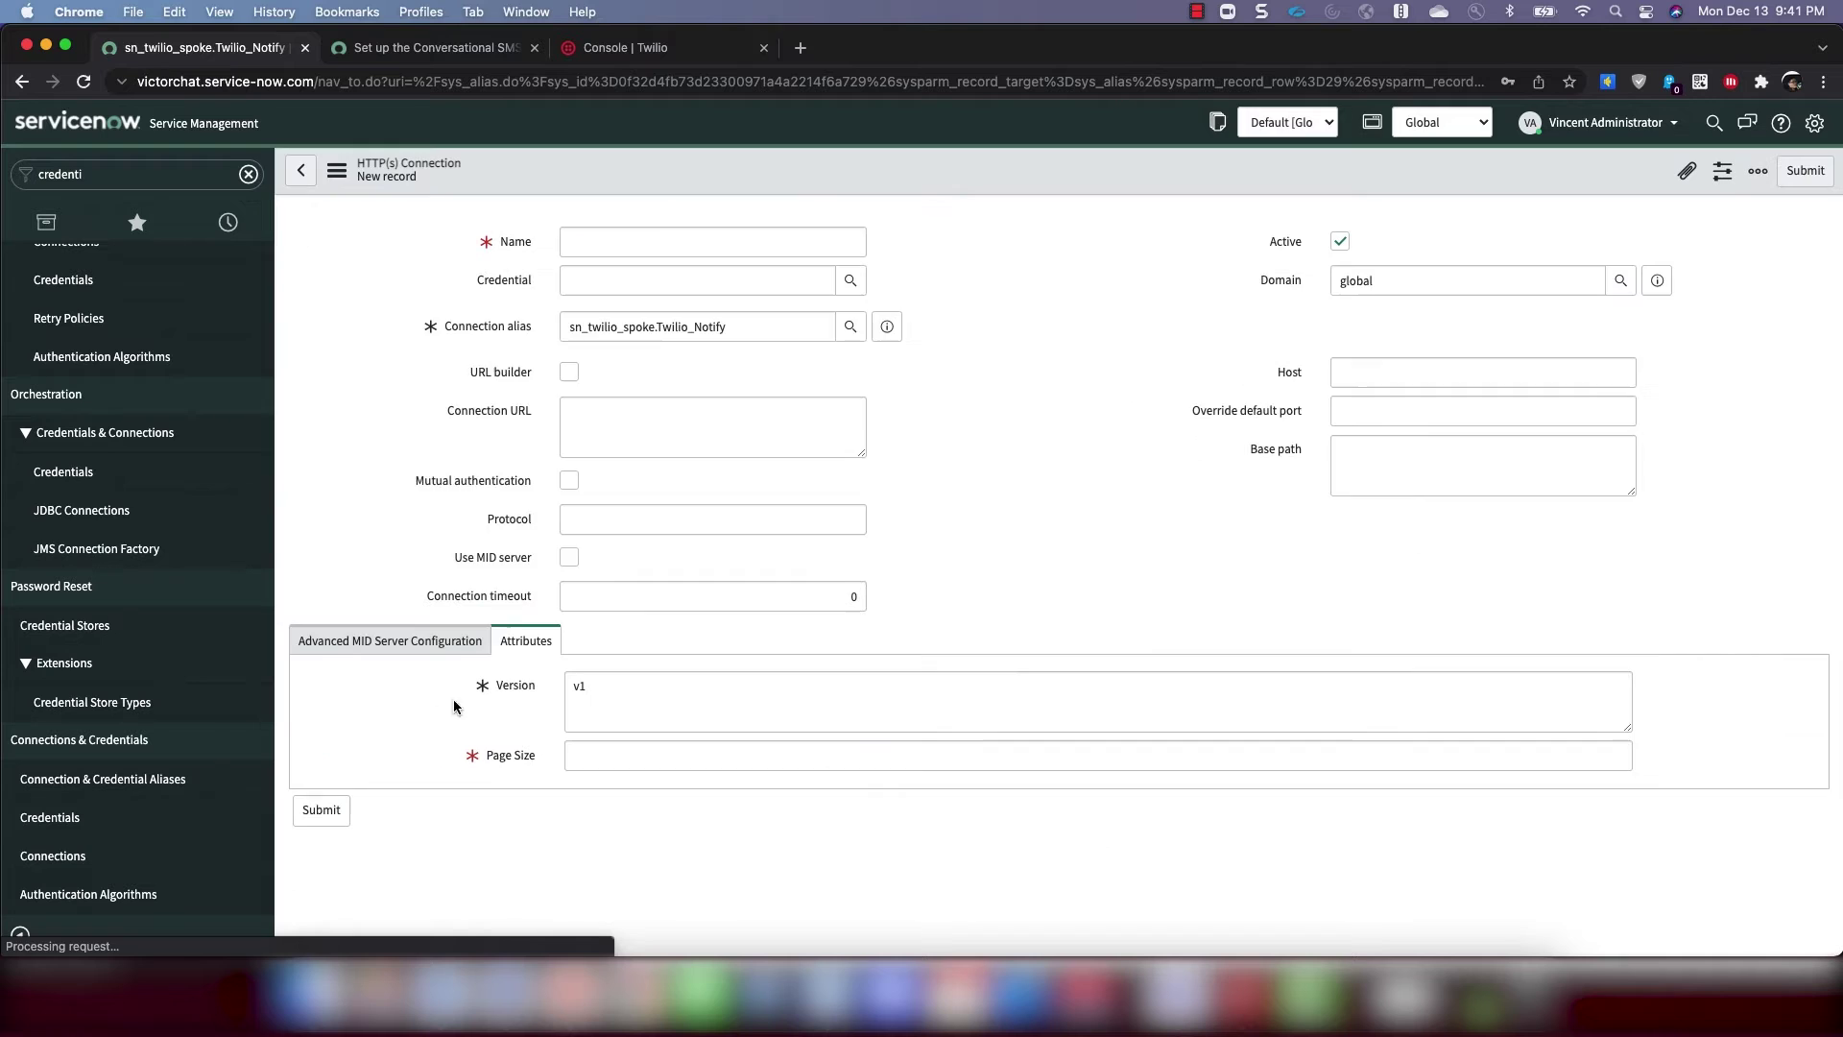
type("Twilio Notify")
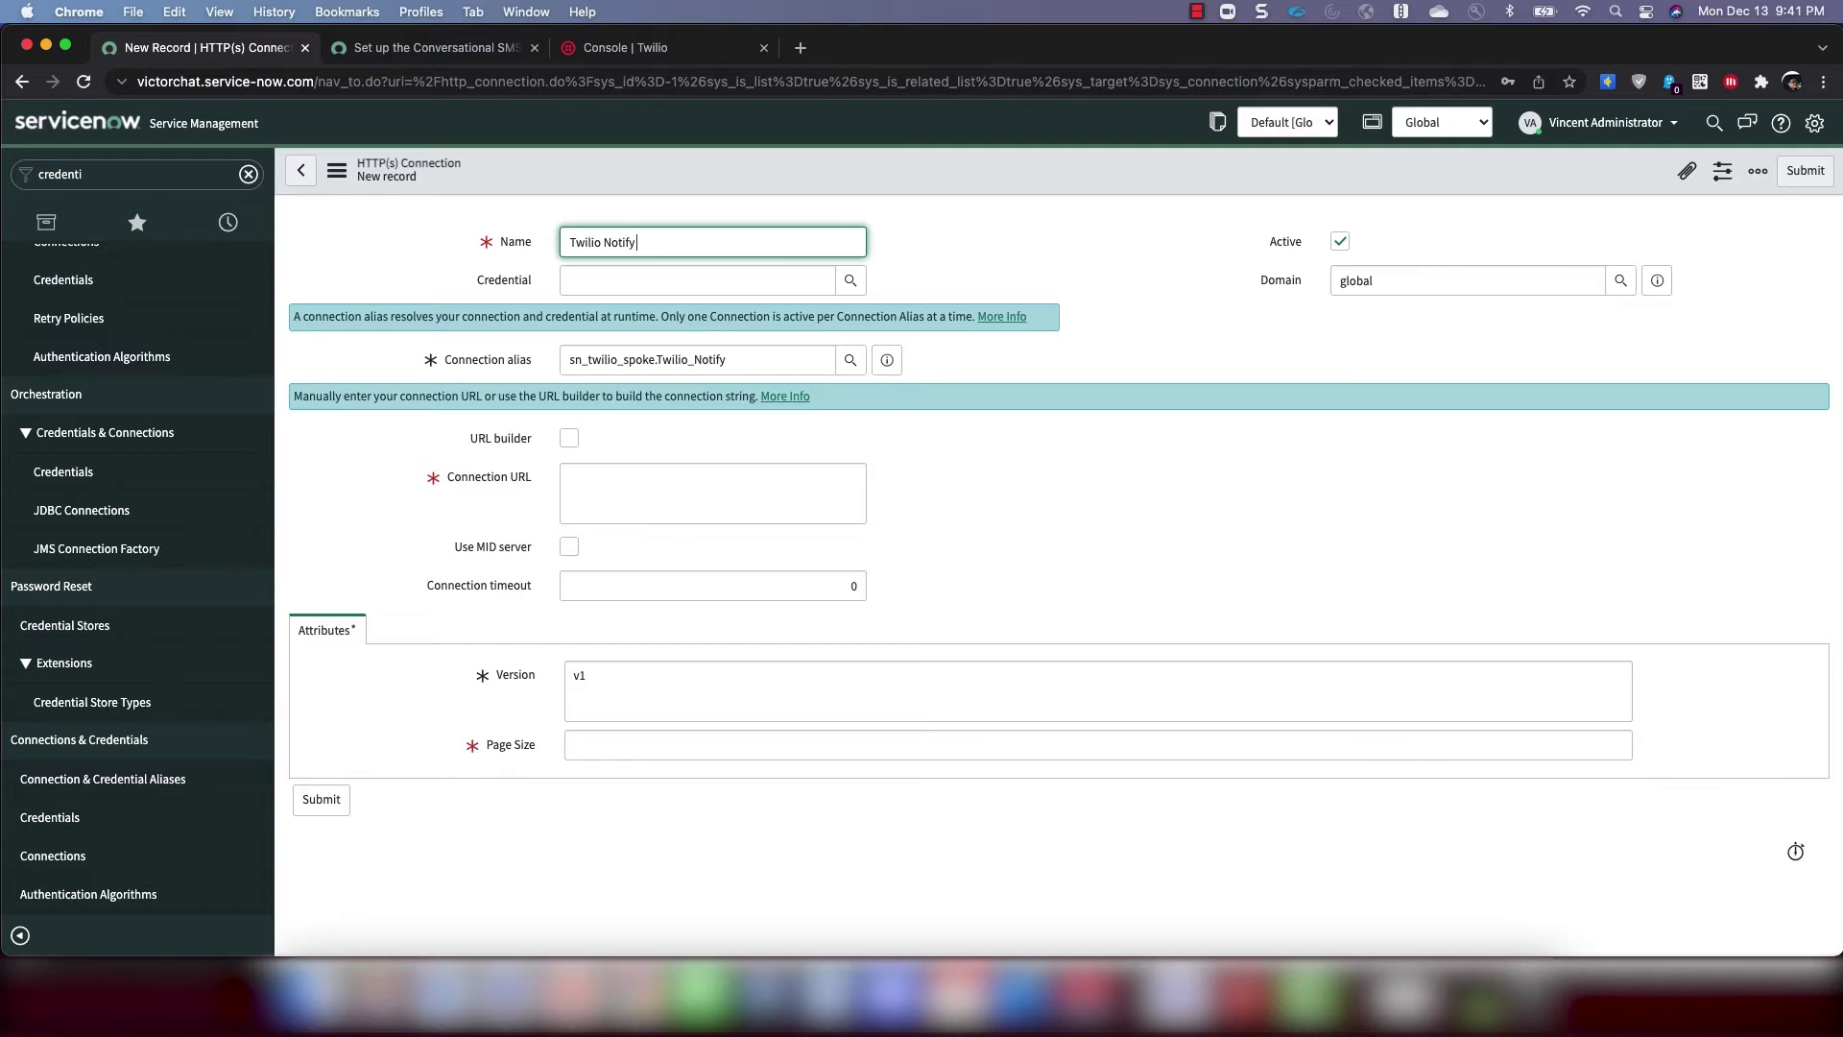
type(" Connection")
left_click(850, 282)
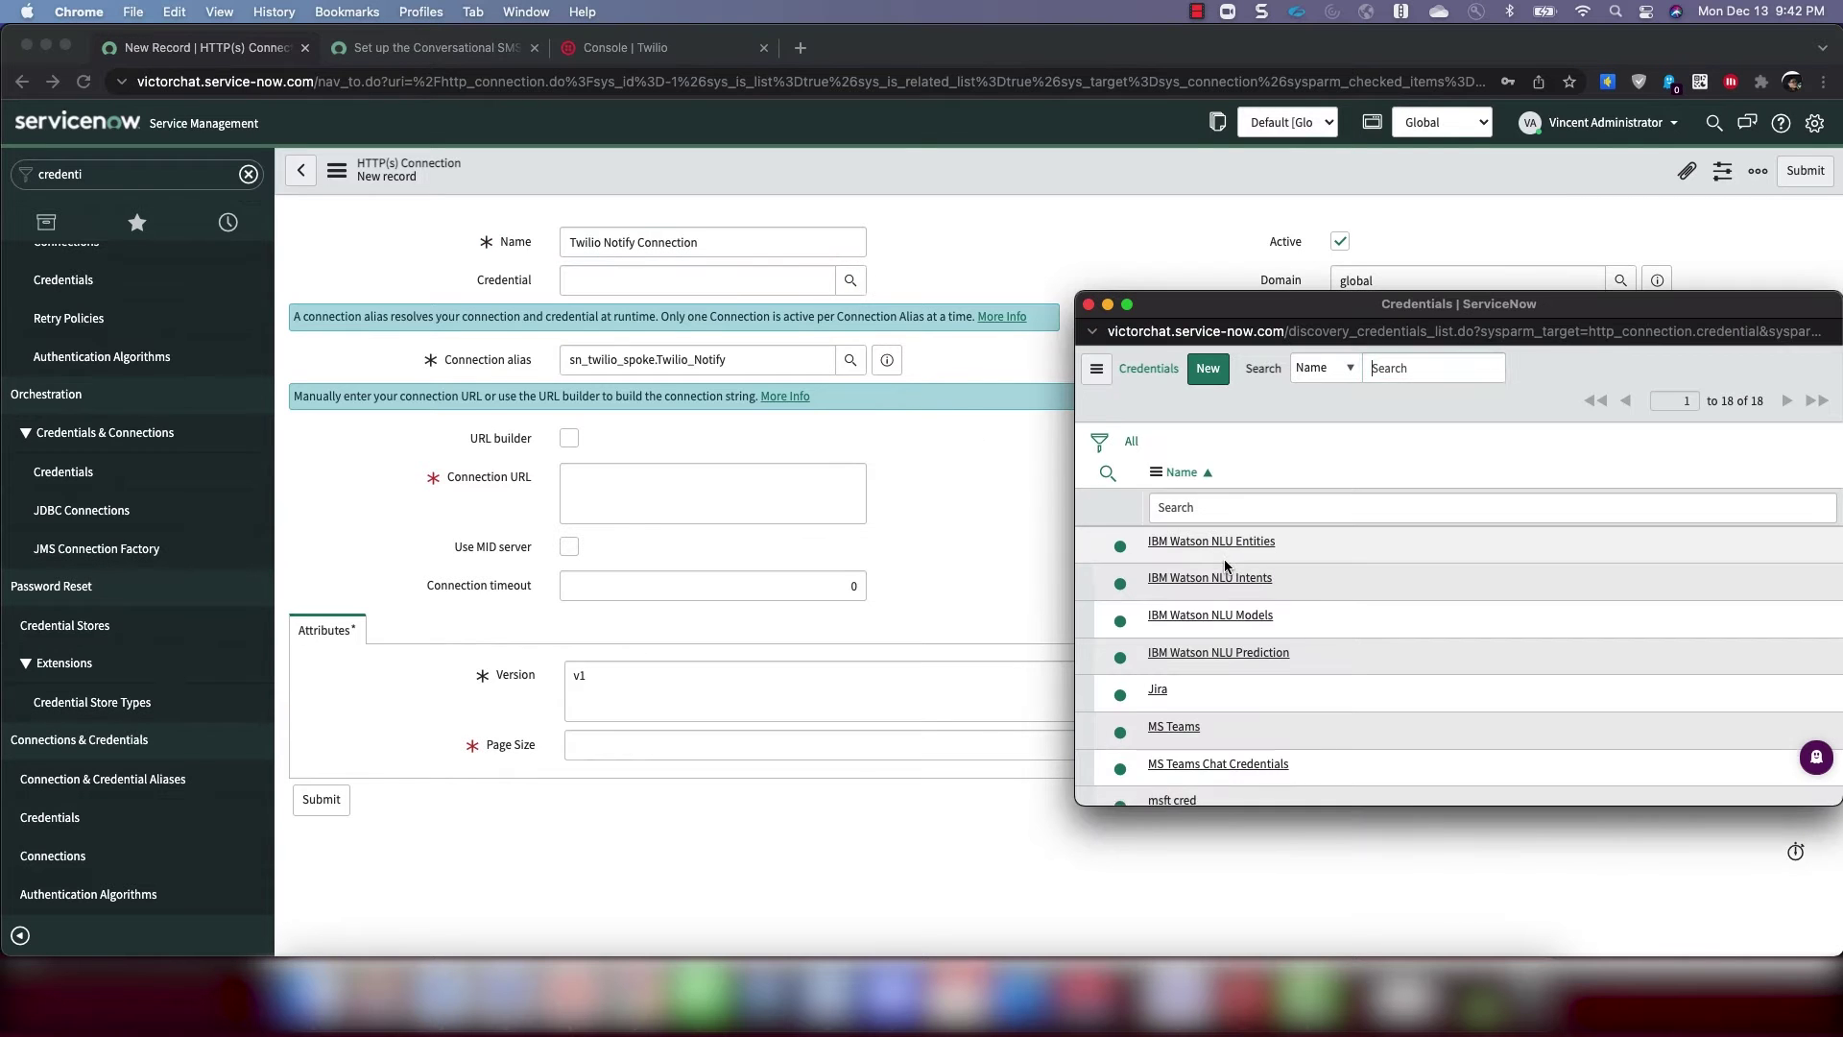
scroll(1239, 551, "down", 5)
scroll(1229, 576, "up", 2)
left_click(1188, 605)
left_click(648, 492)
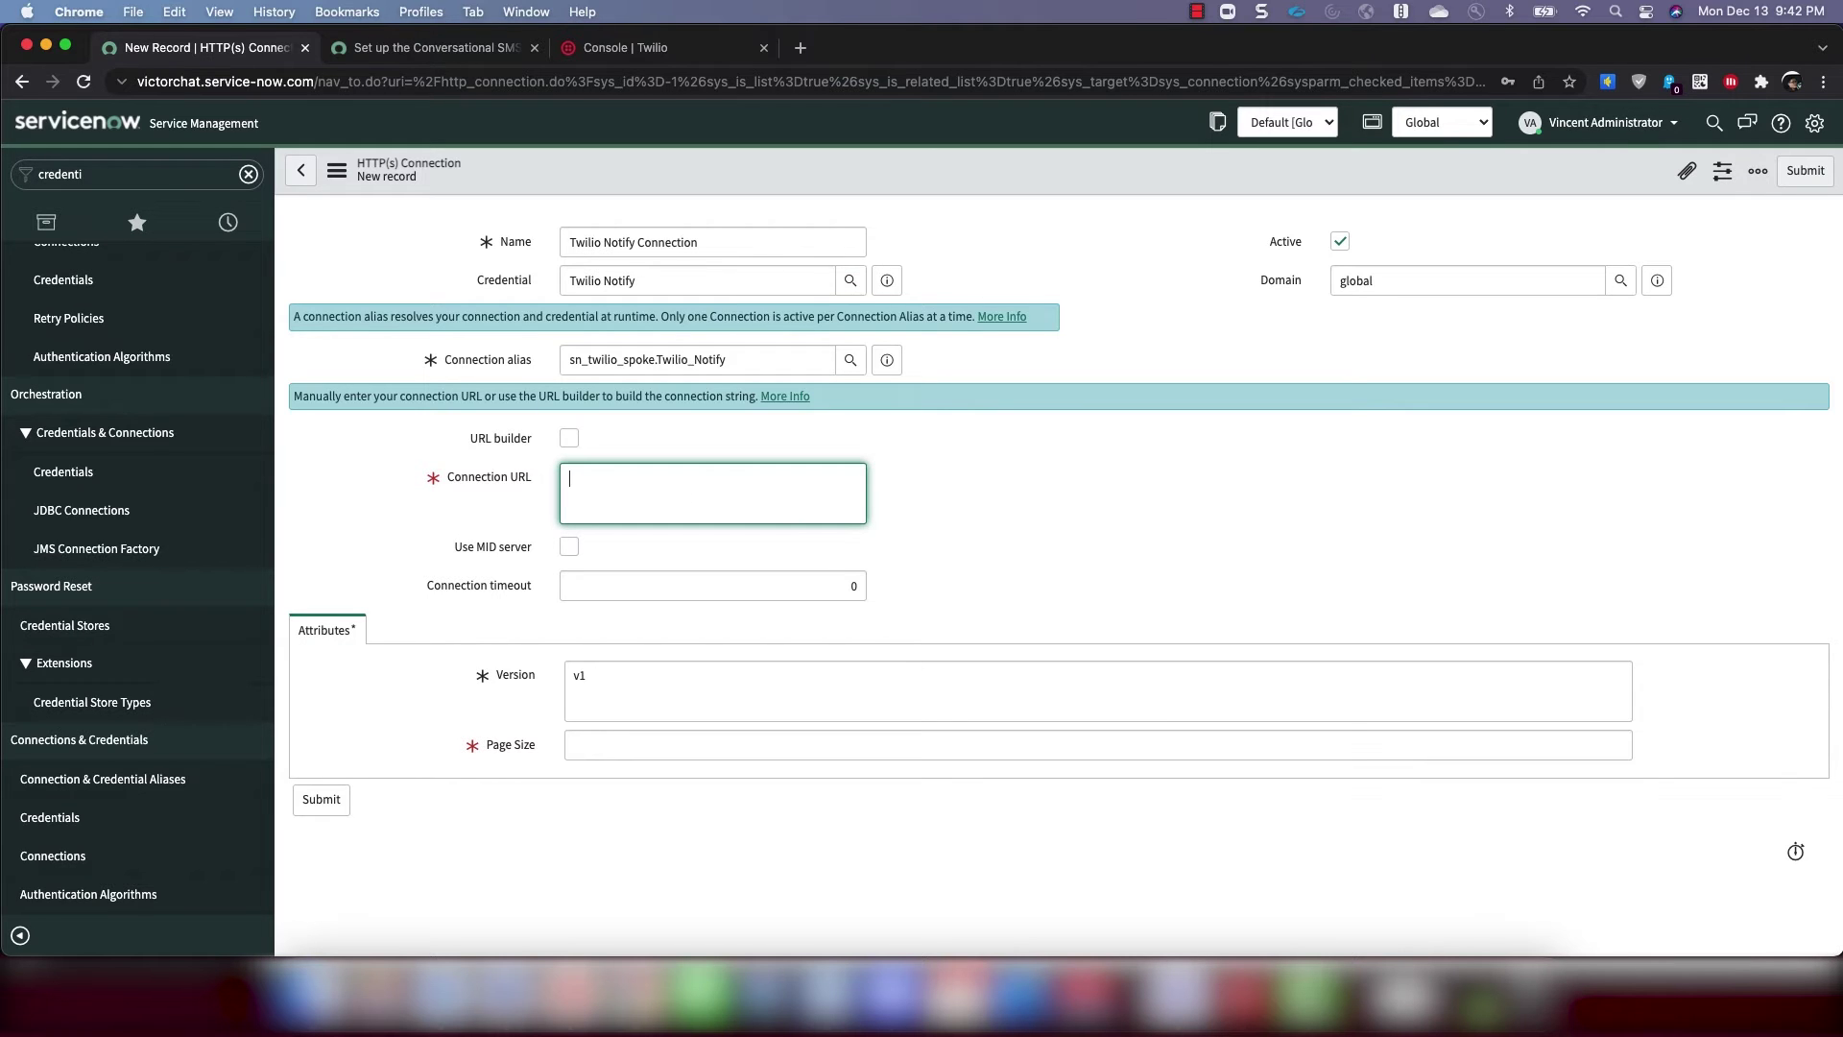
key("super+Tab")
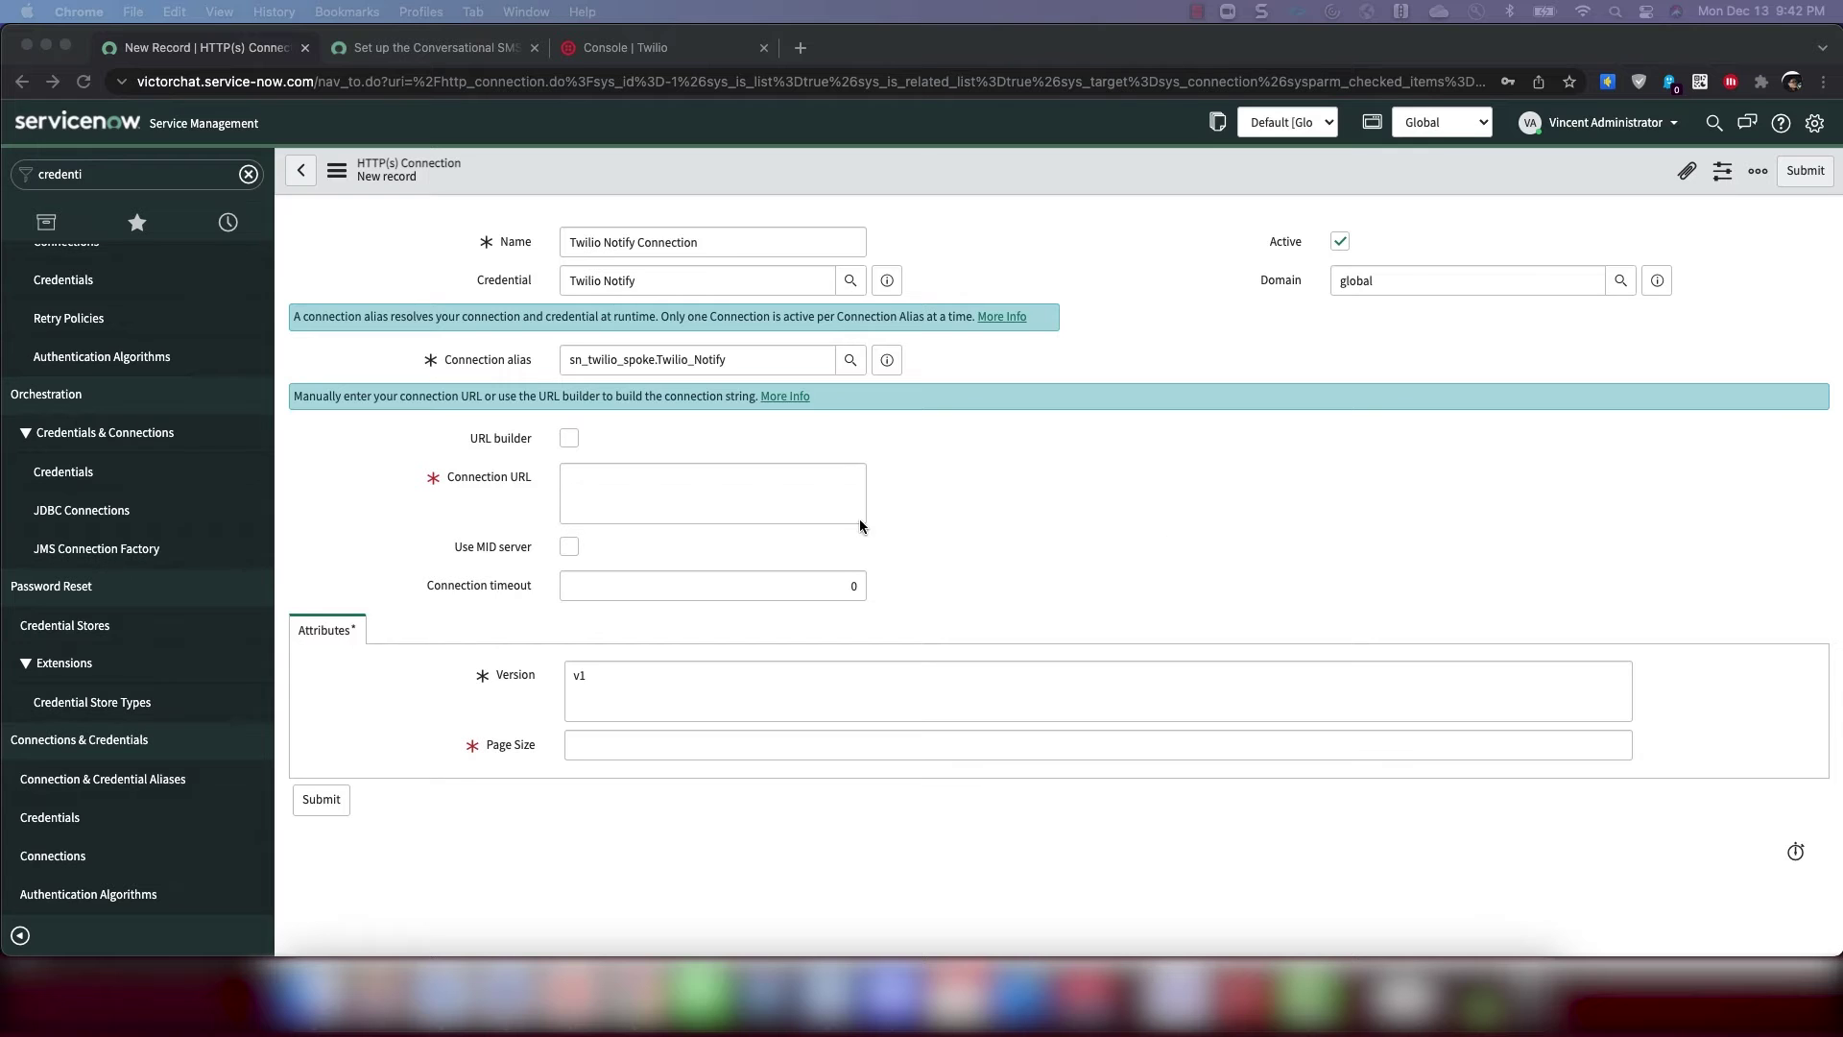
left_click(682, 483)
type("https://notify.twilio.com/")
left_click(618, 742)
type("1")
left_click(322, 800)
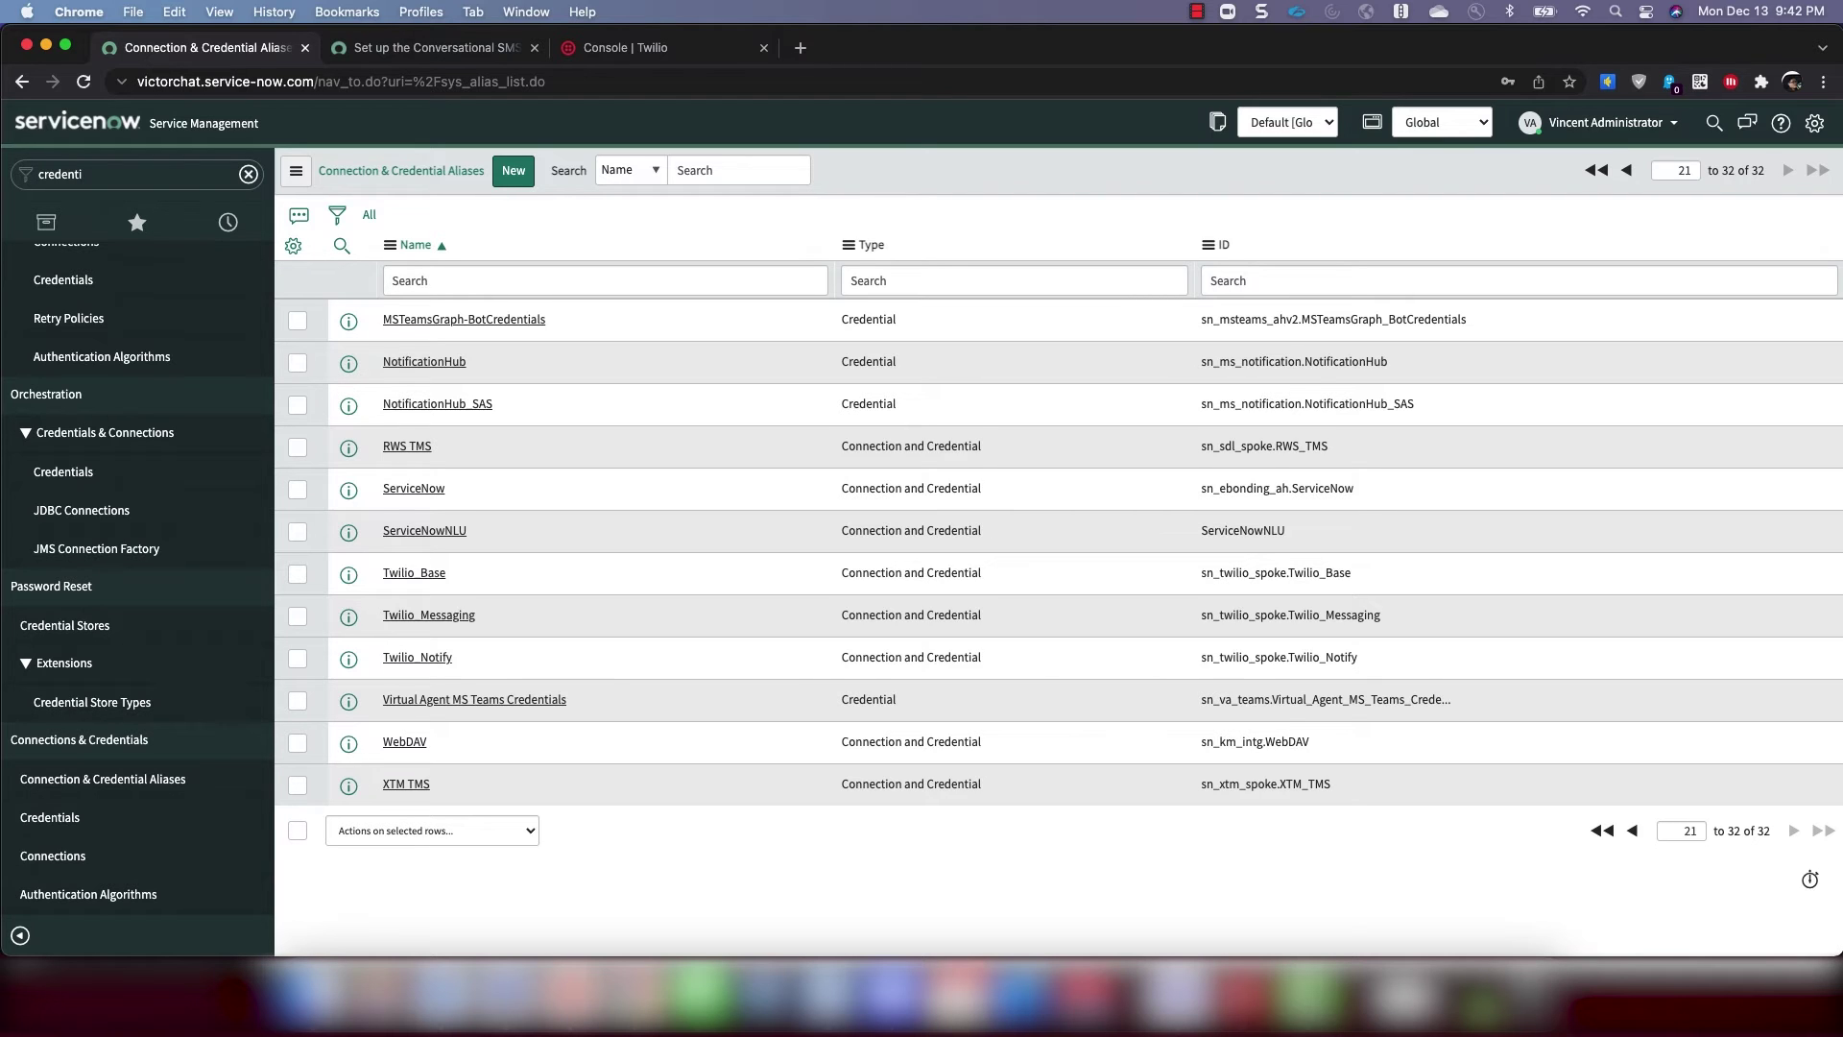
Rename the Twilio Messaging HTTP(s) connection to 'Twilio Messaging Connection' and update it
left_click(443, 621)
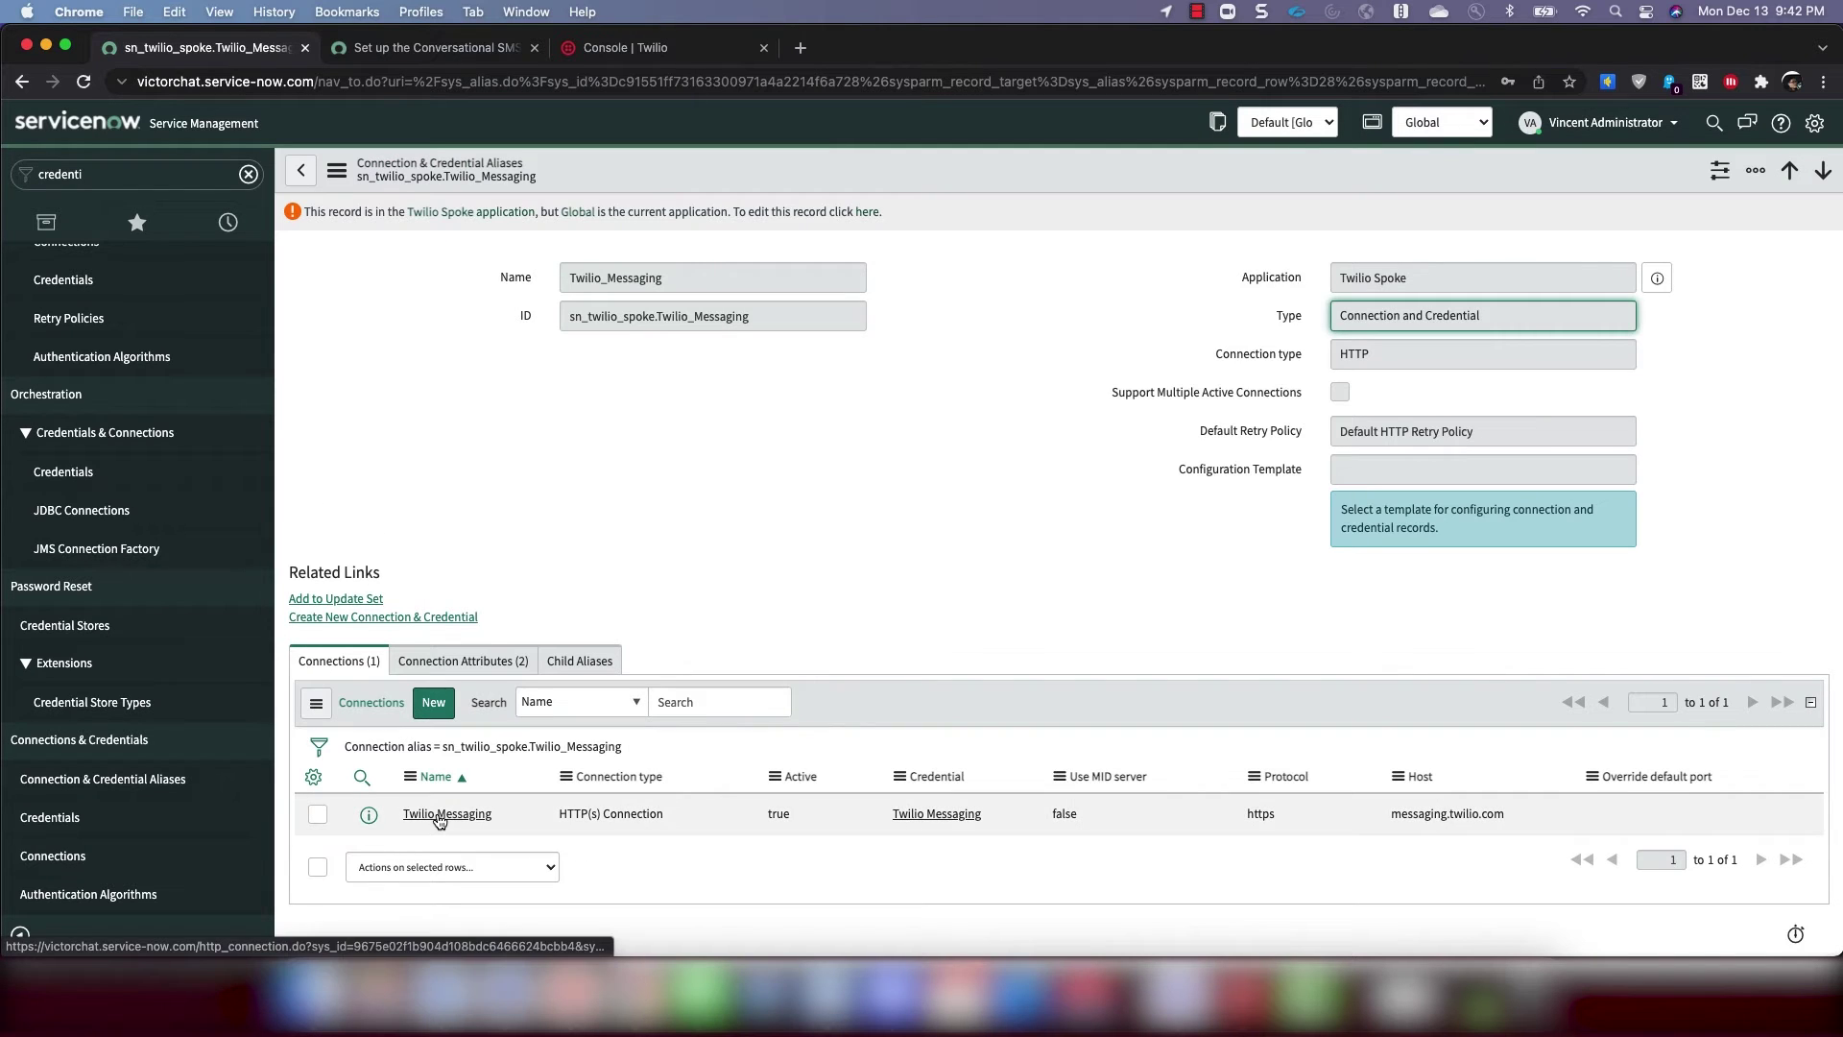
left_click(443, 814)
left_click(687, 245)
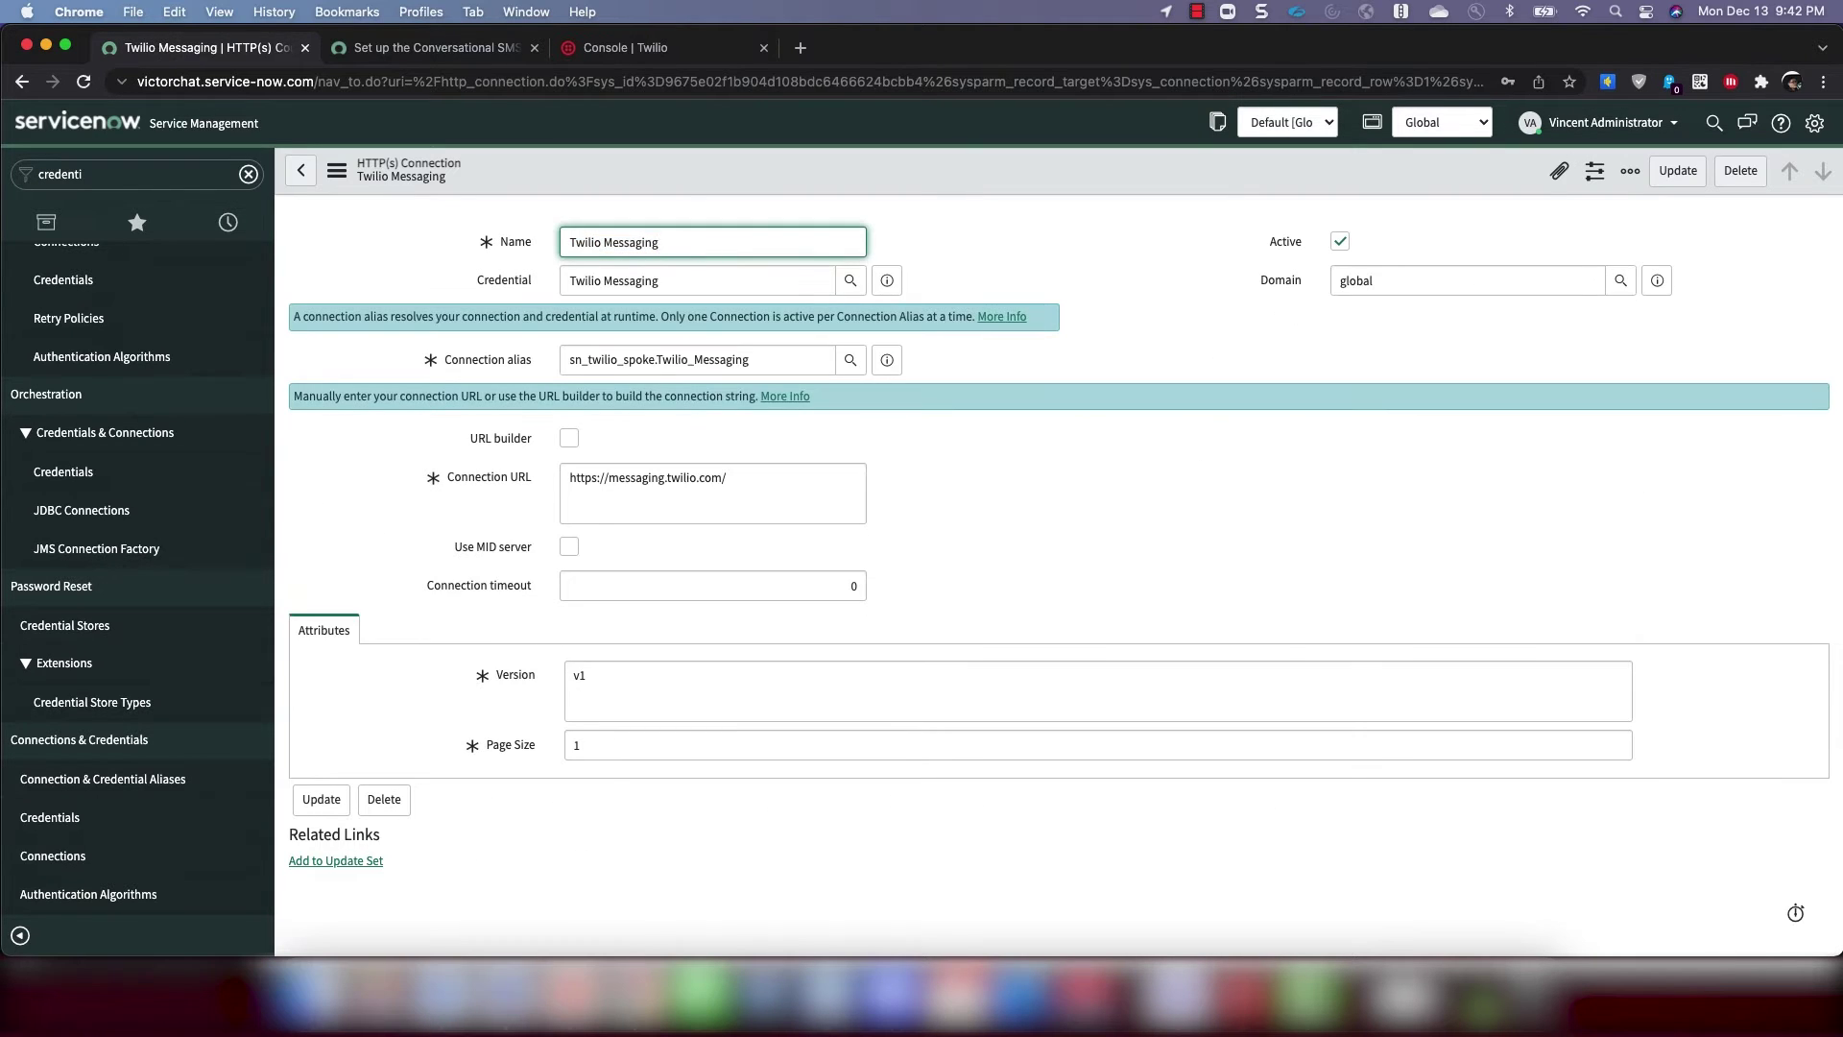
type("Connection")
left_click(321, 800)
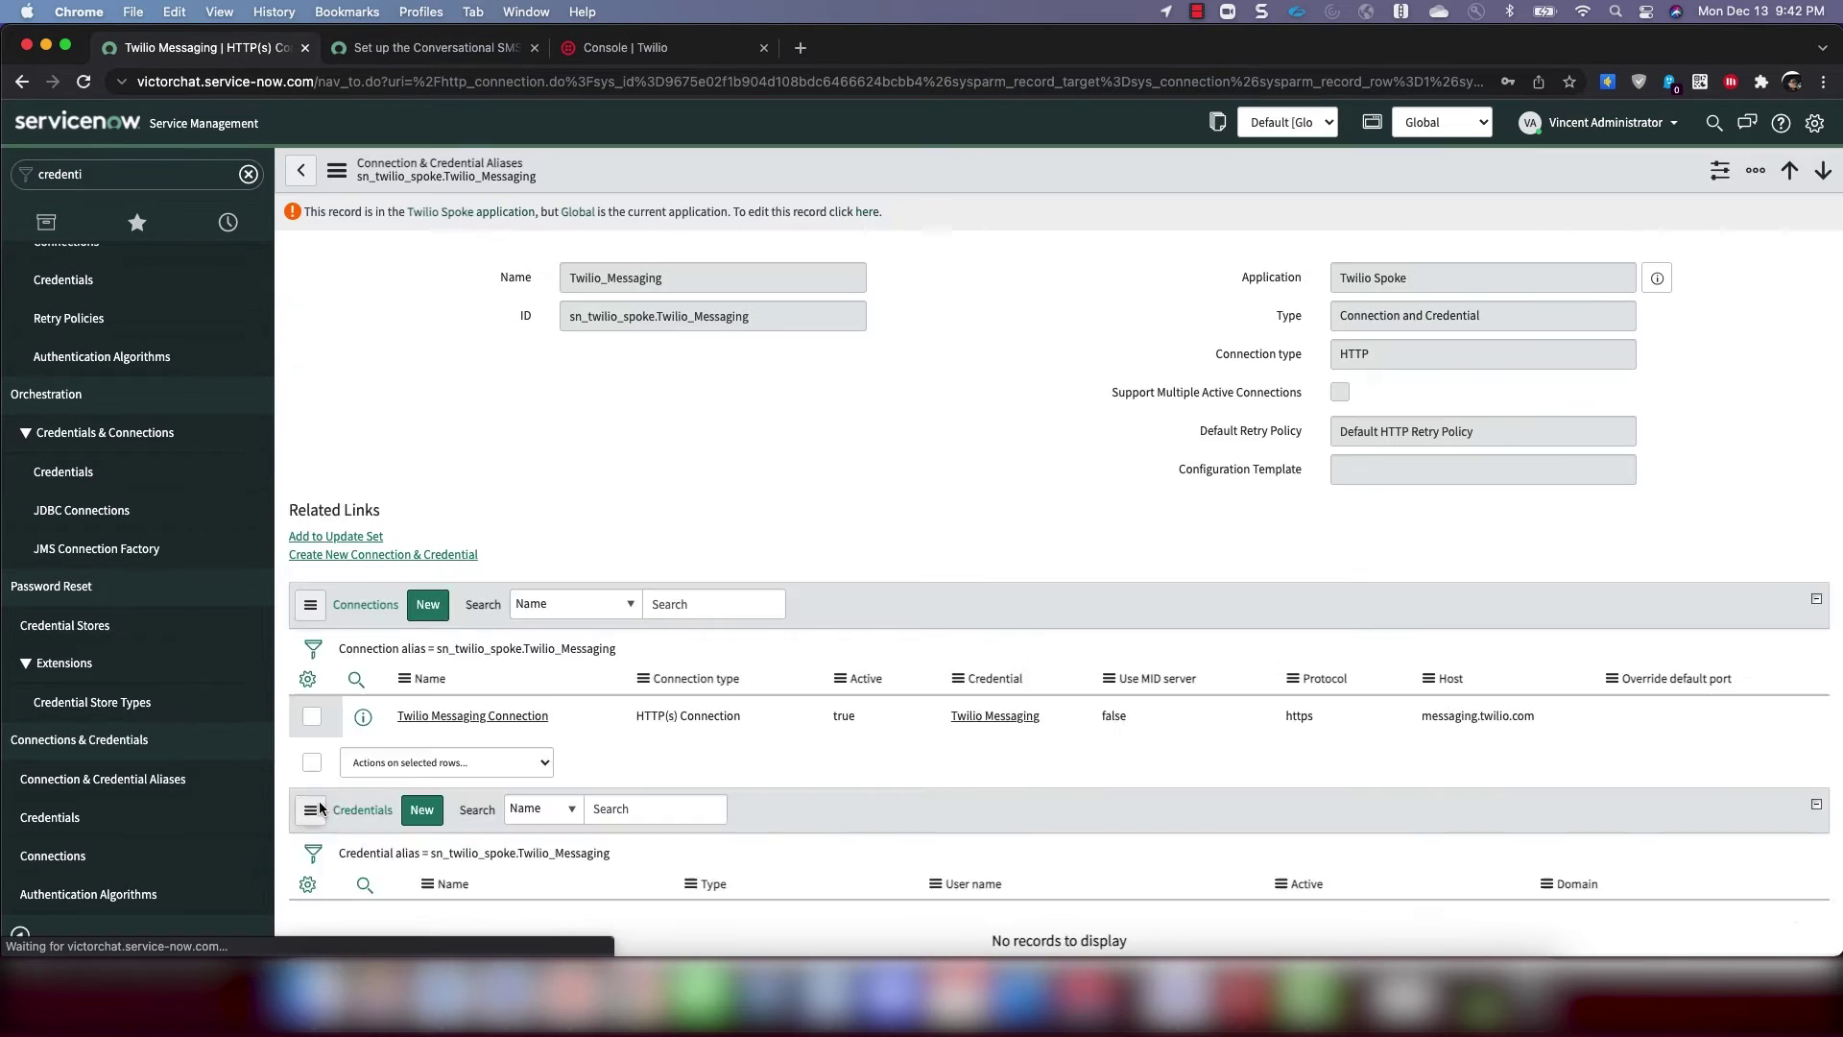
Rename the Twilio Base connection to 'Twilio Base Connection' and update it
left_click(301, 173)
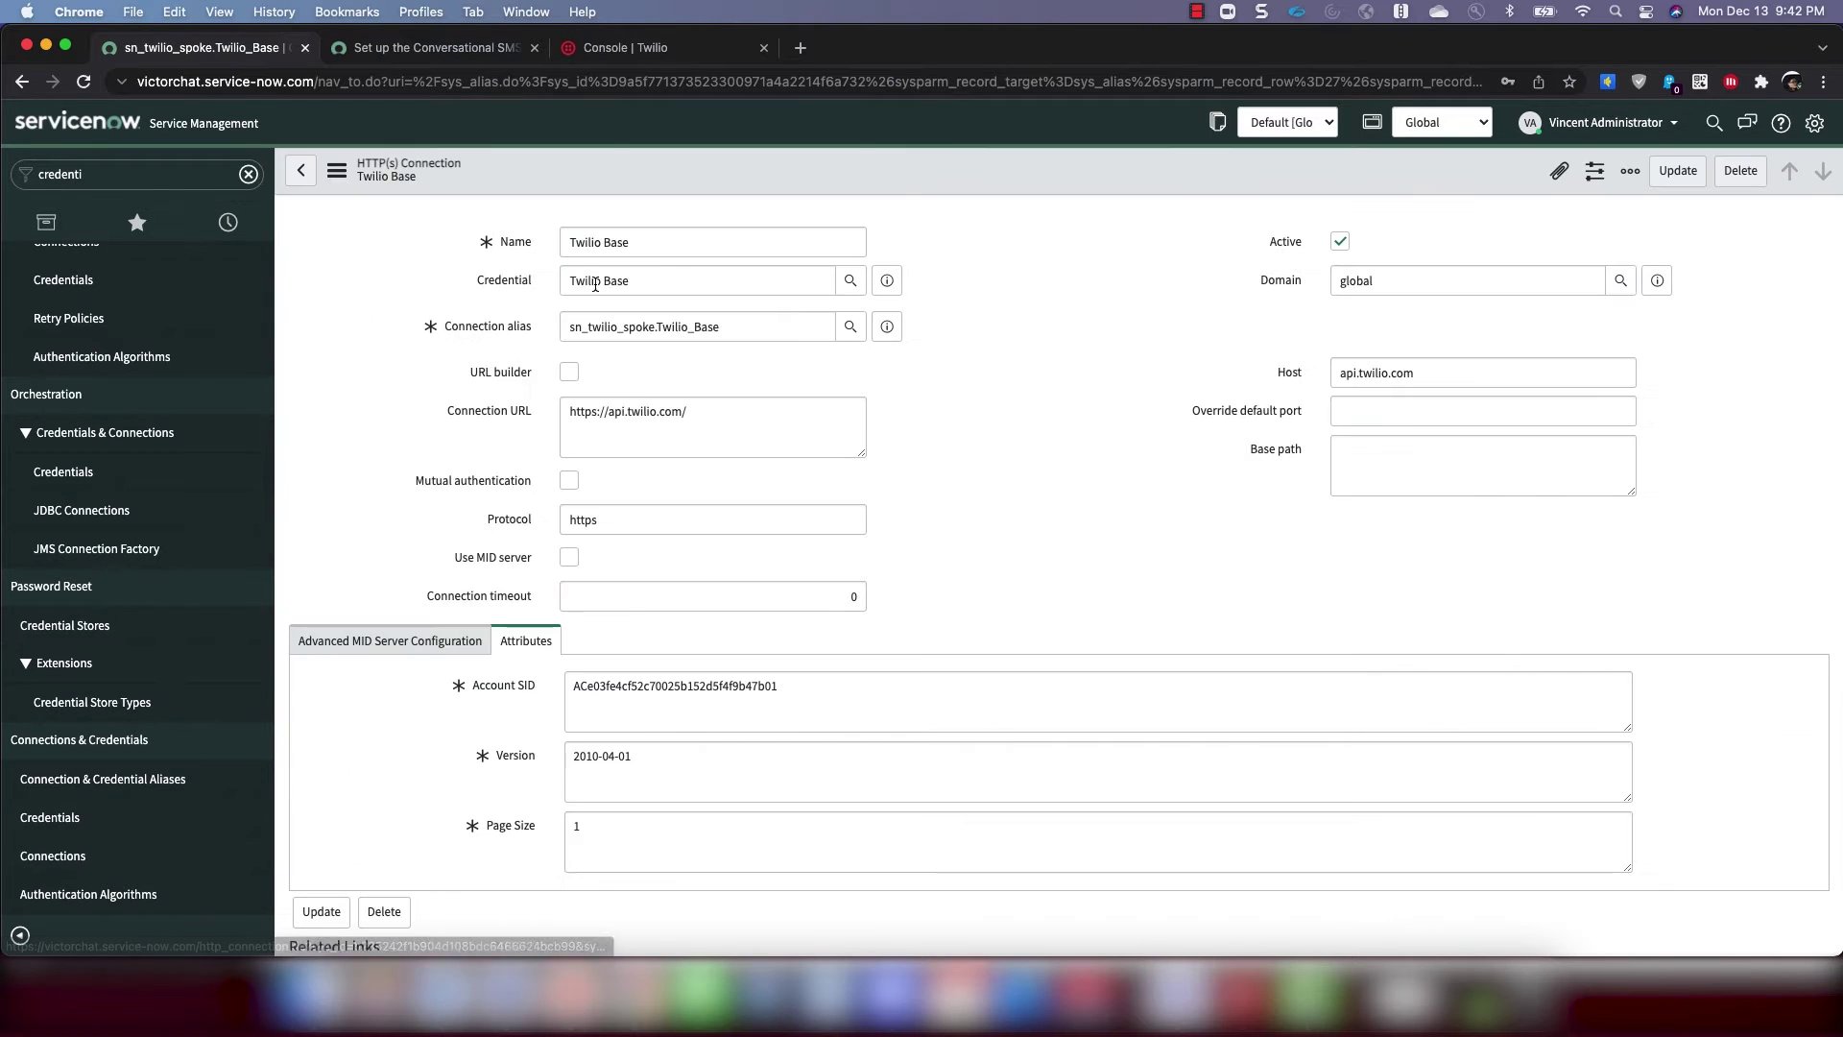
left_click(665, 243)
type("Connection")
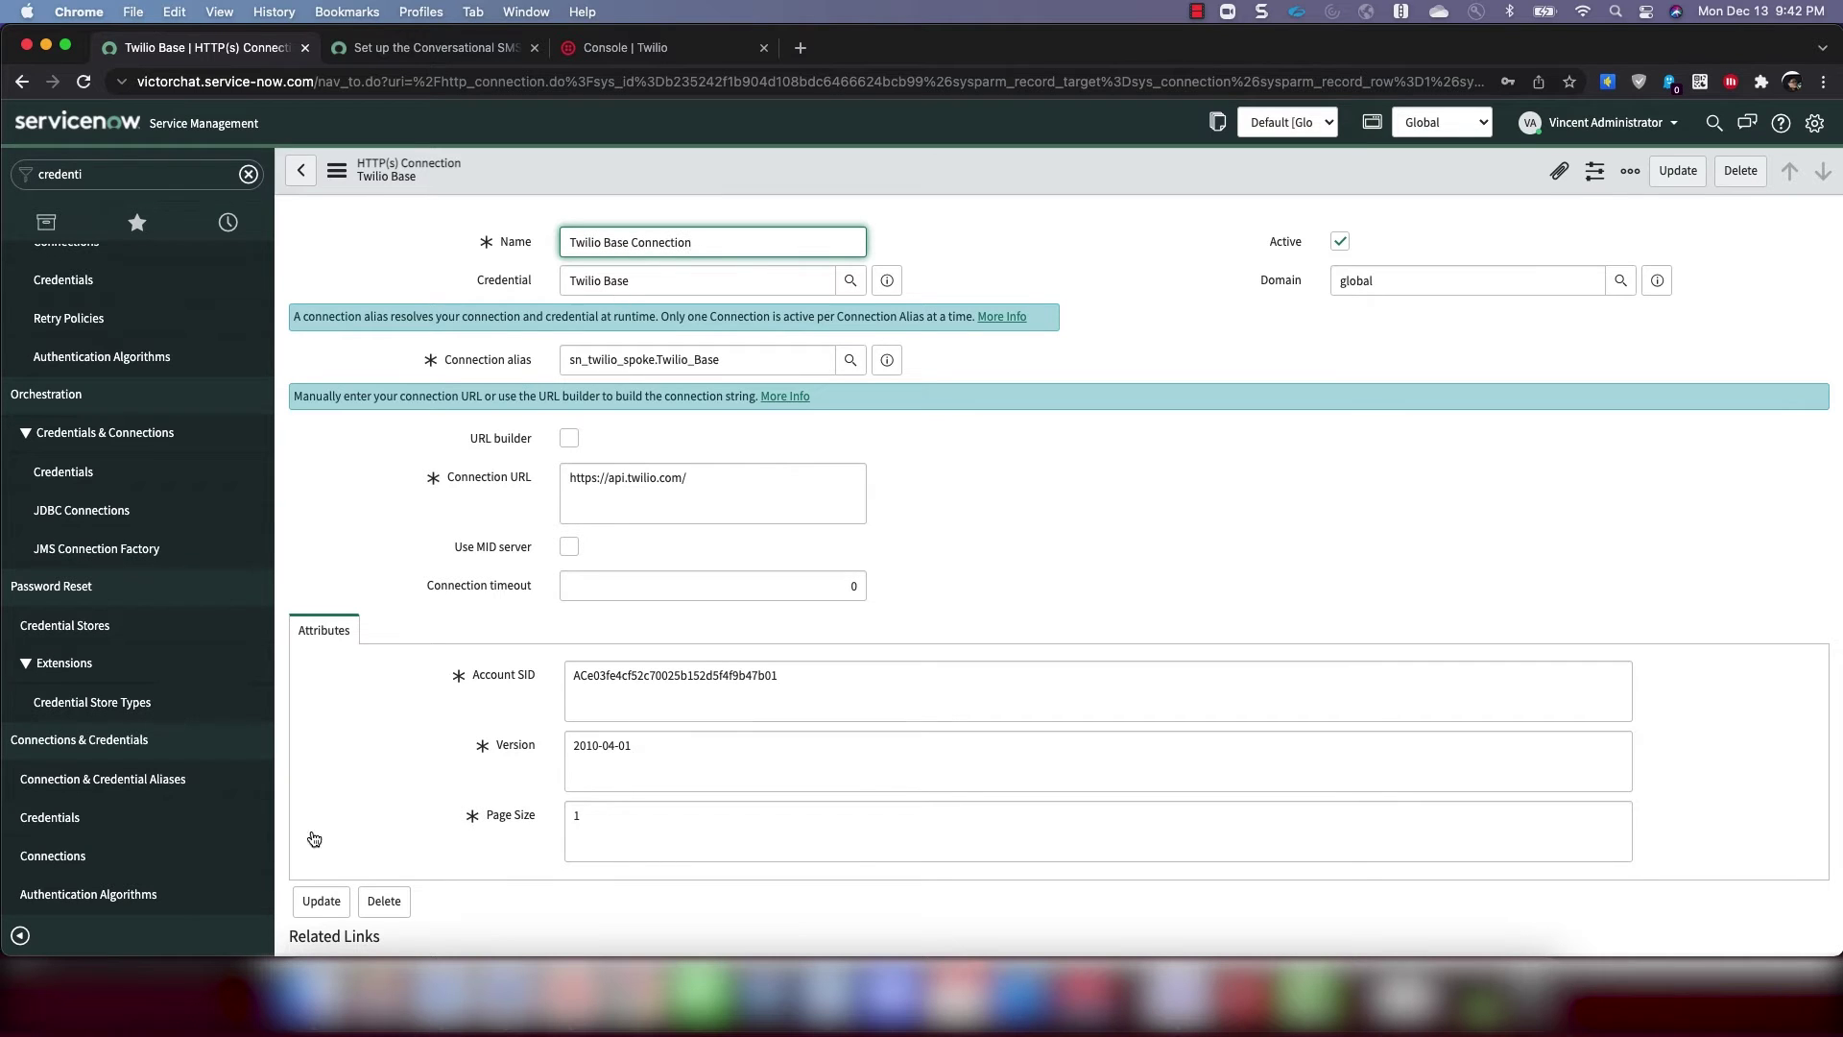
left_click(322, 901)
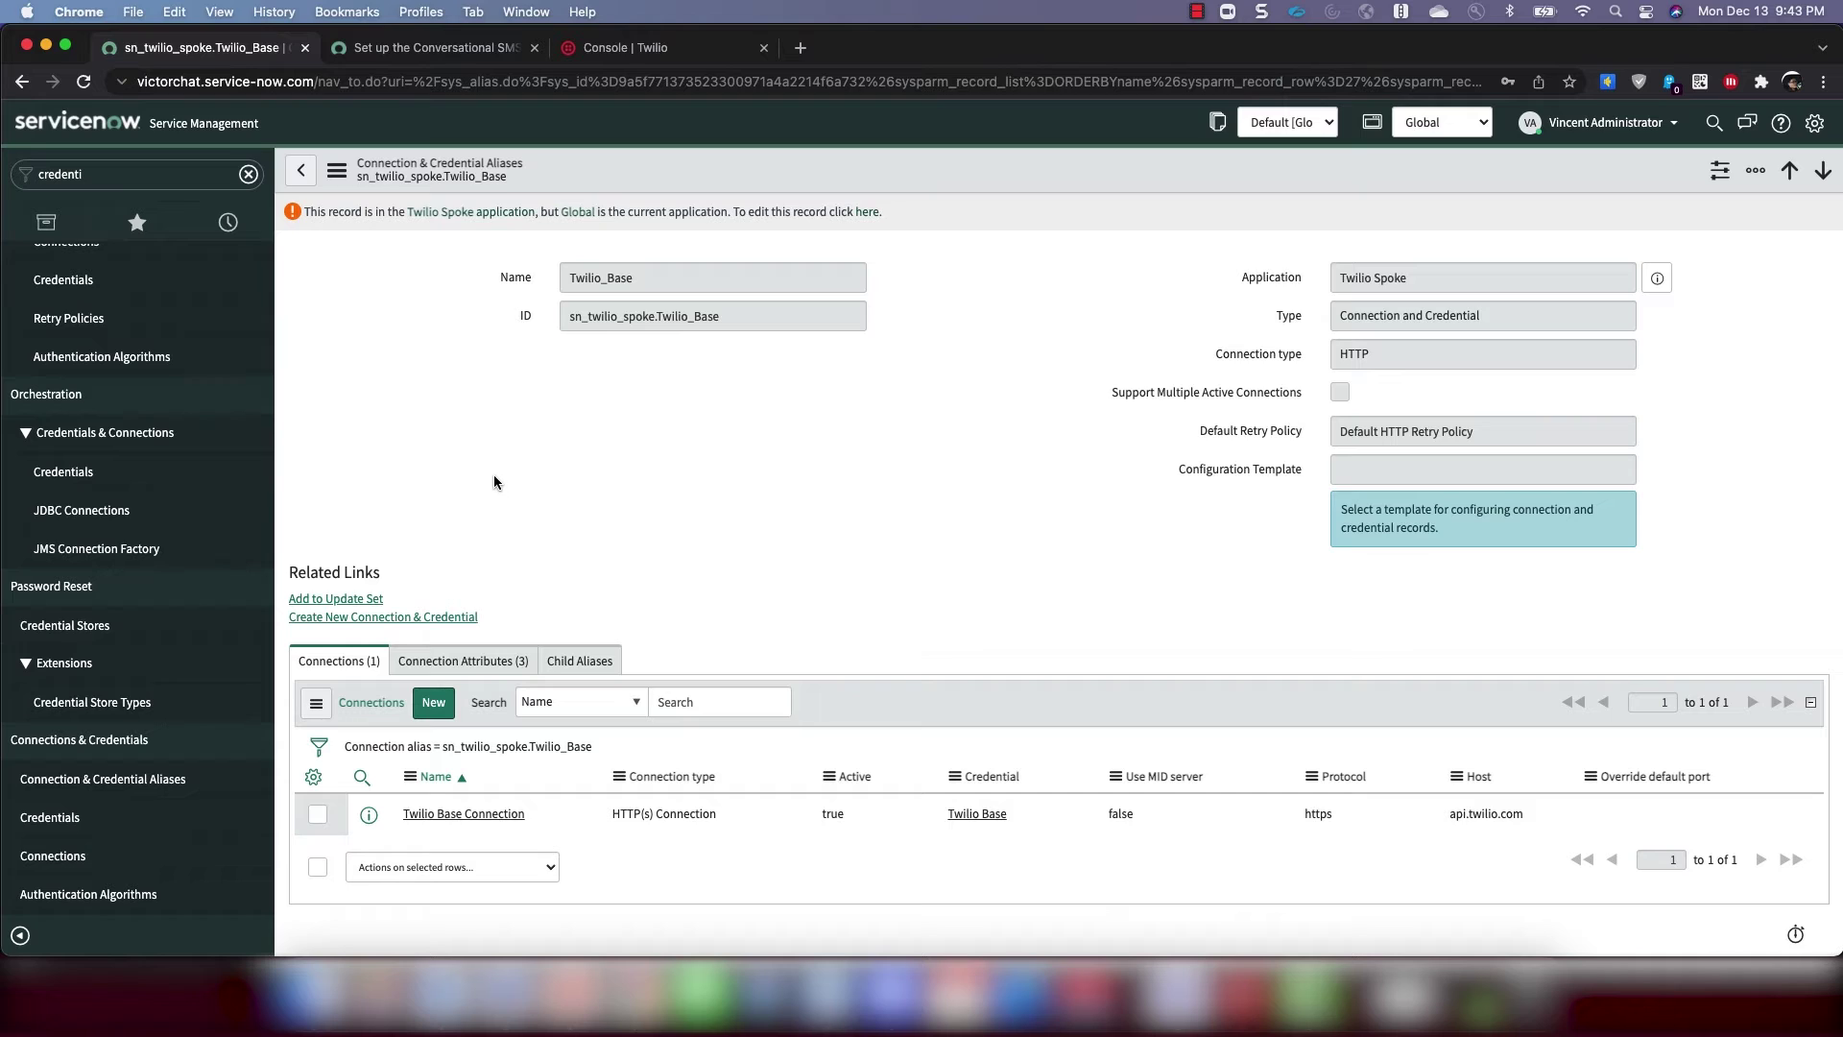
Open hash_message_vertification.list from the navigator and start a new record
left_click(114, 177)
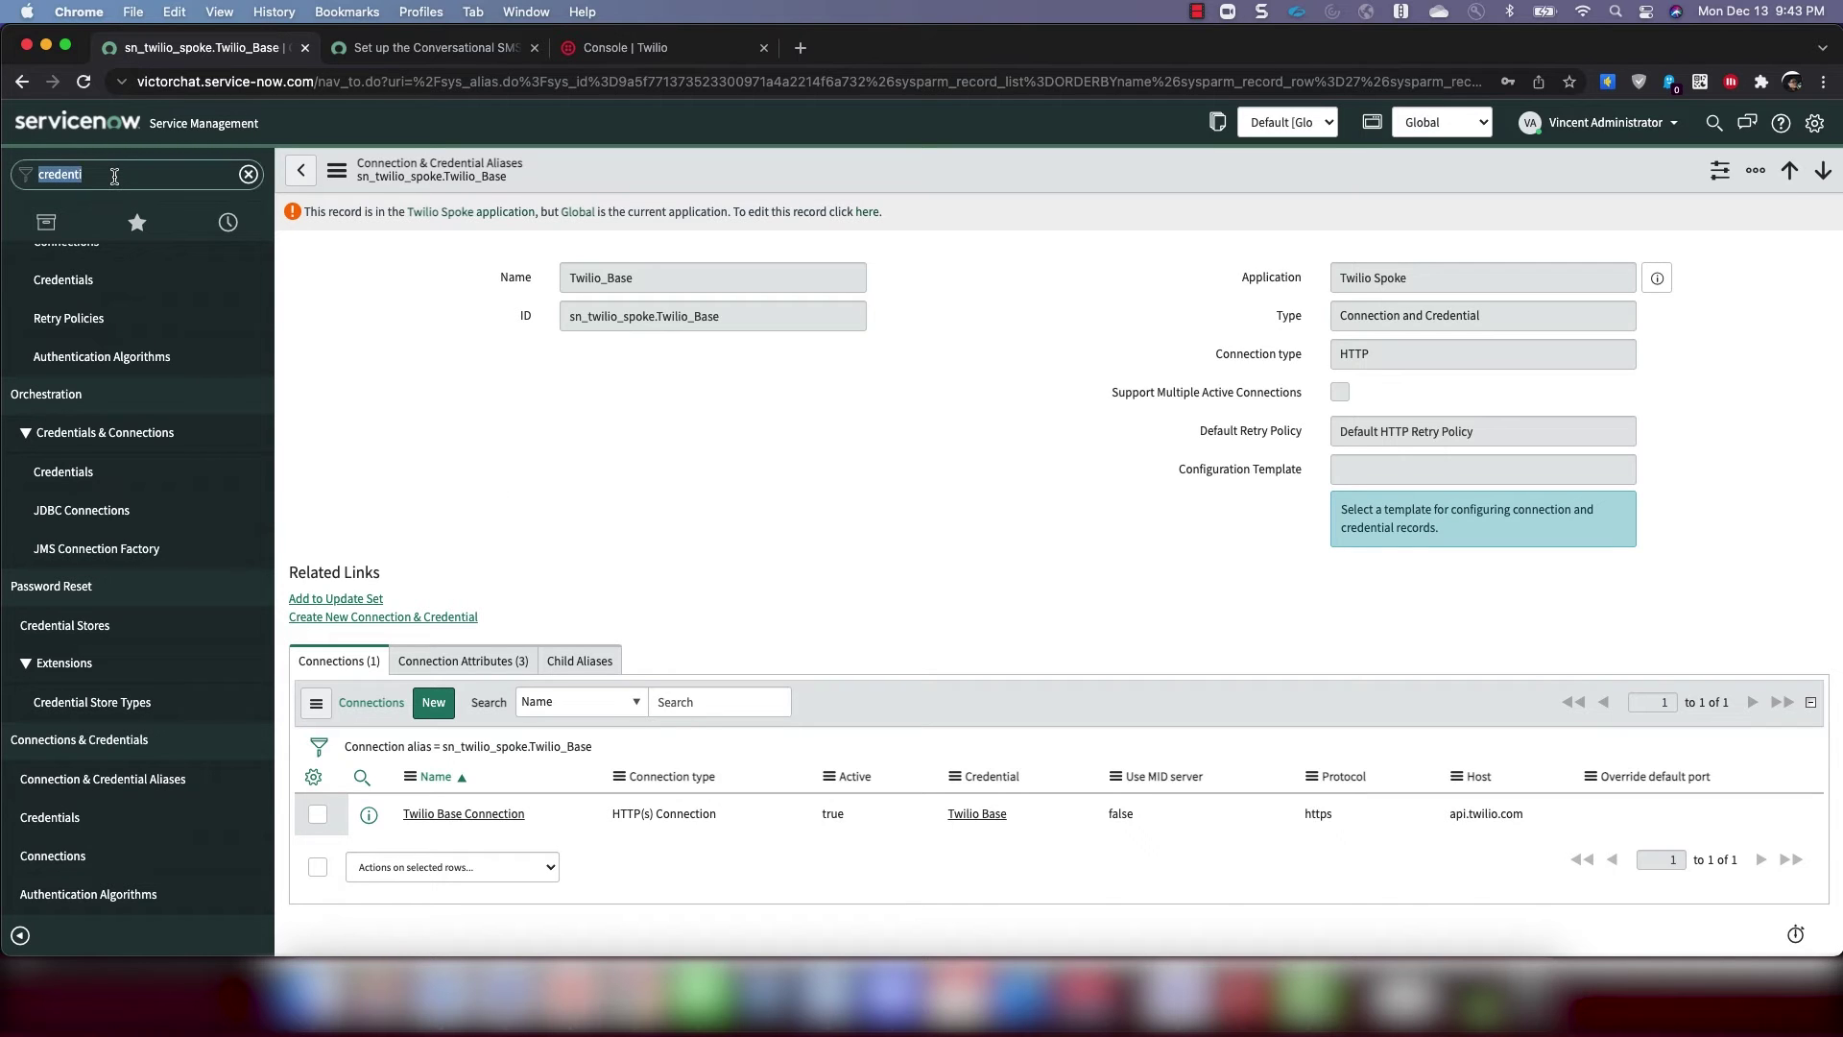
type("hash")
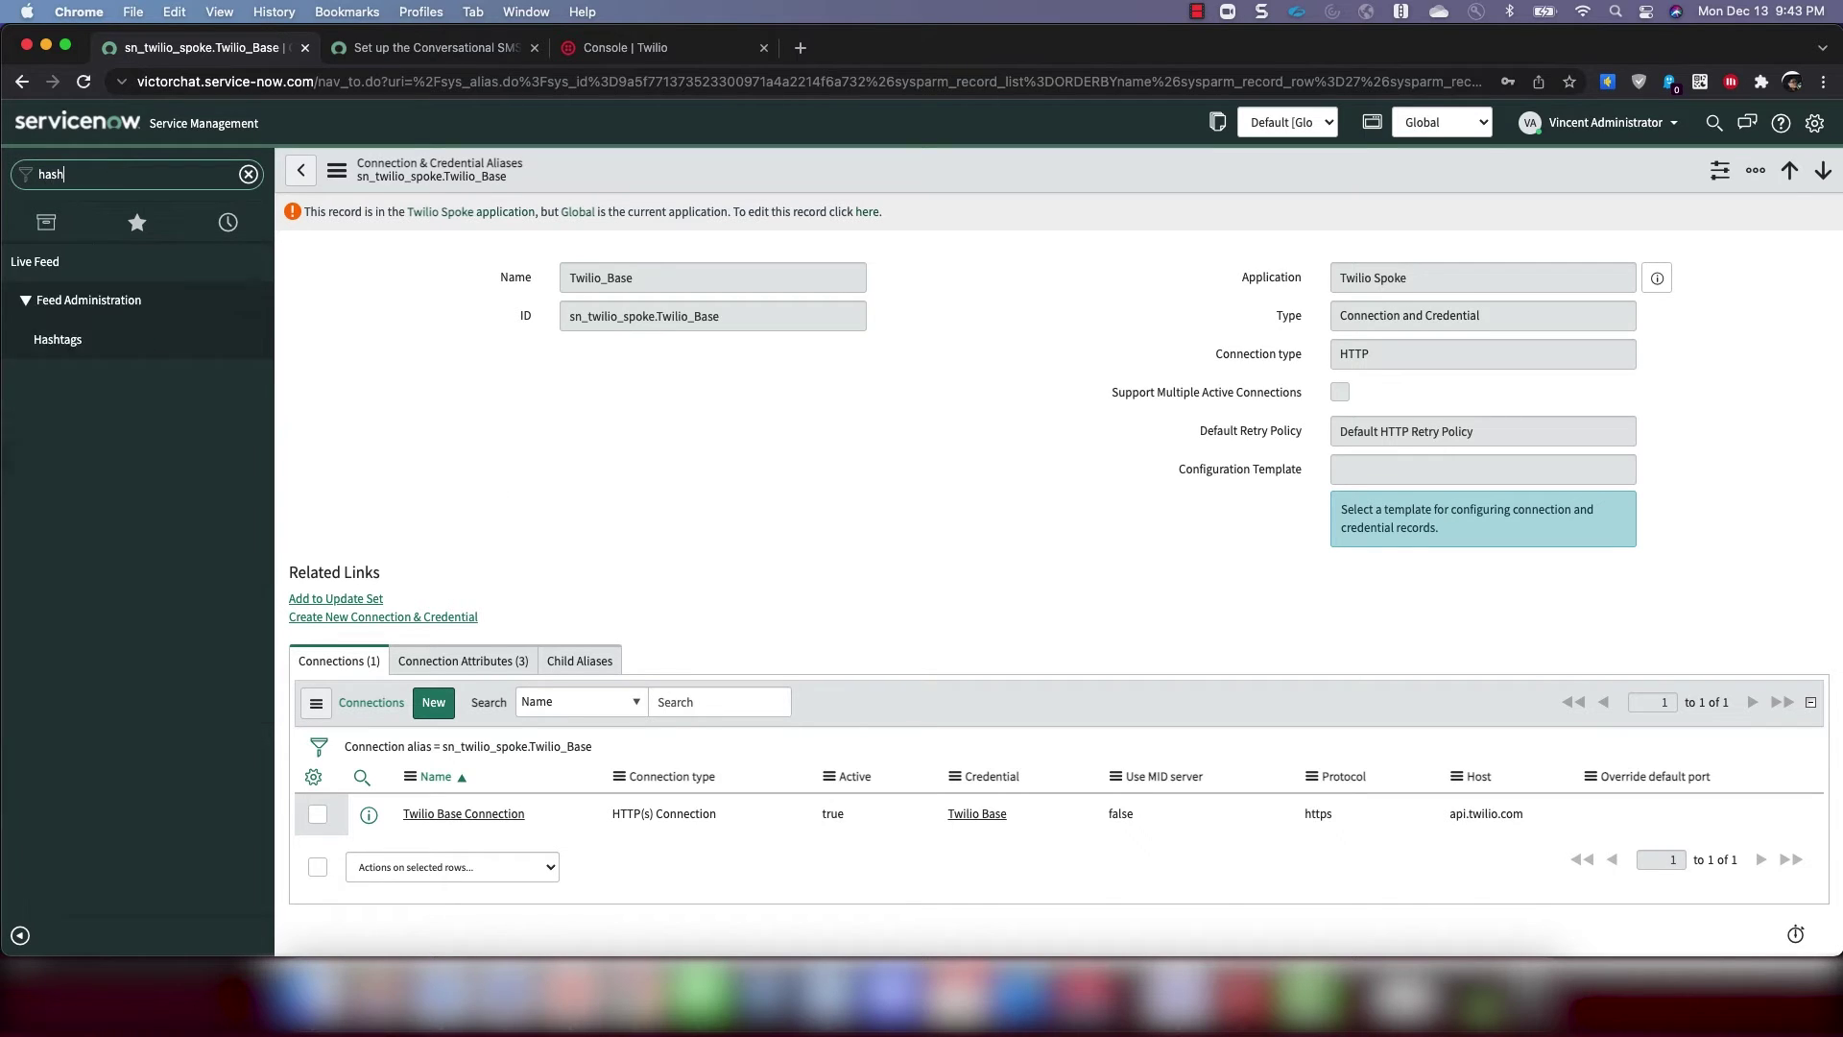
type("_messag")
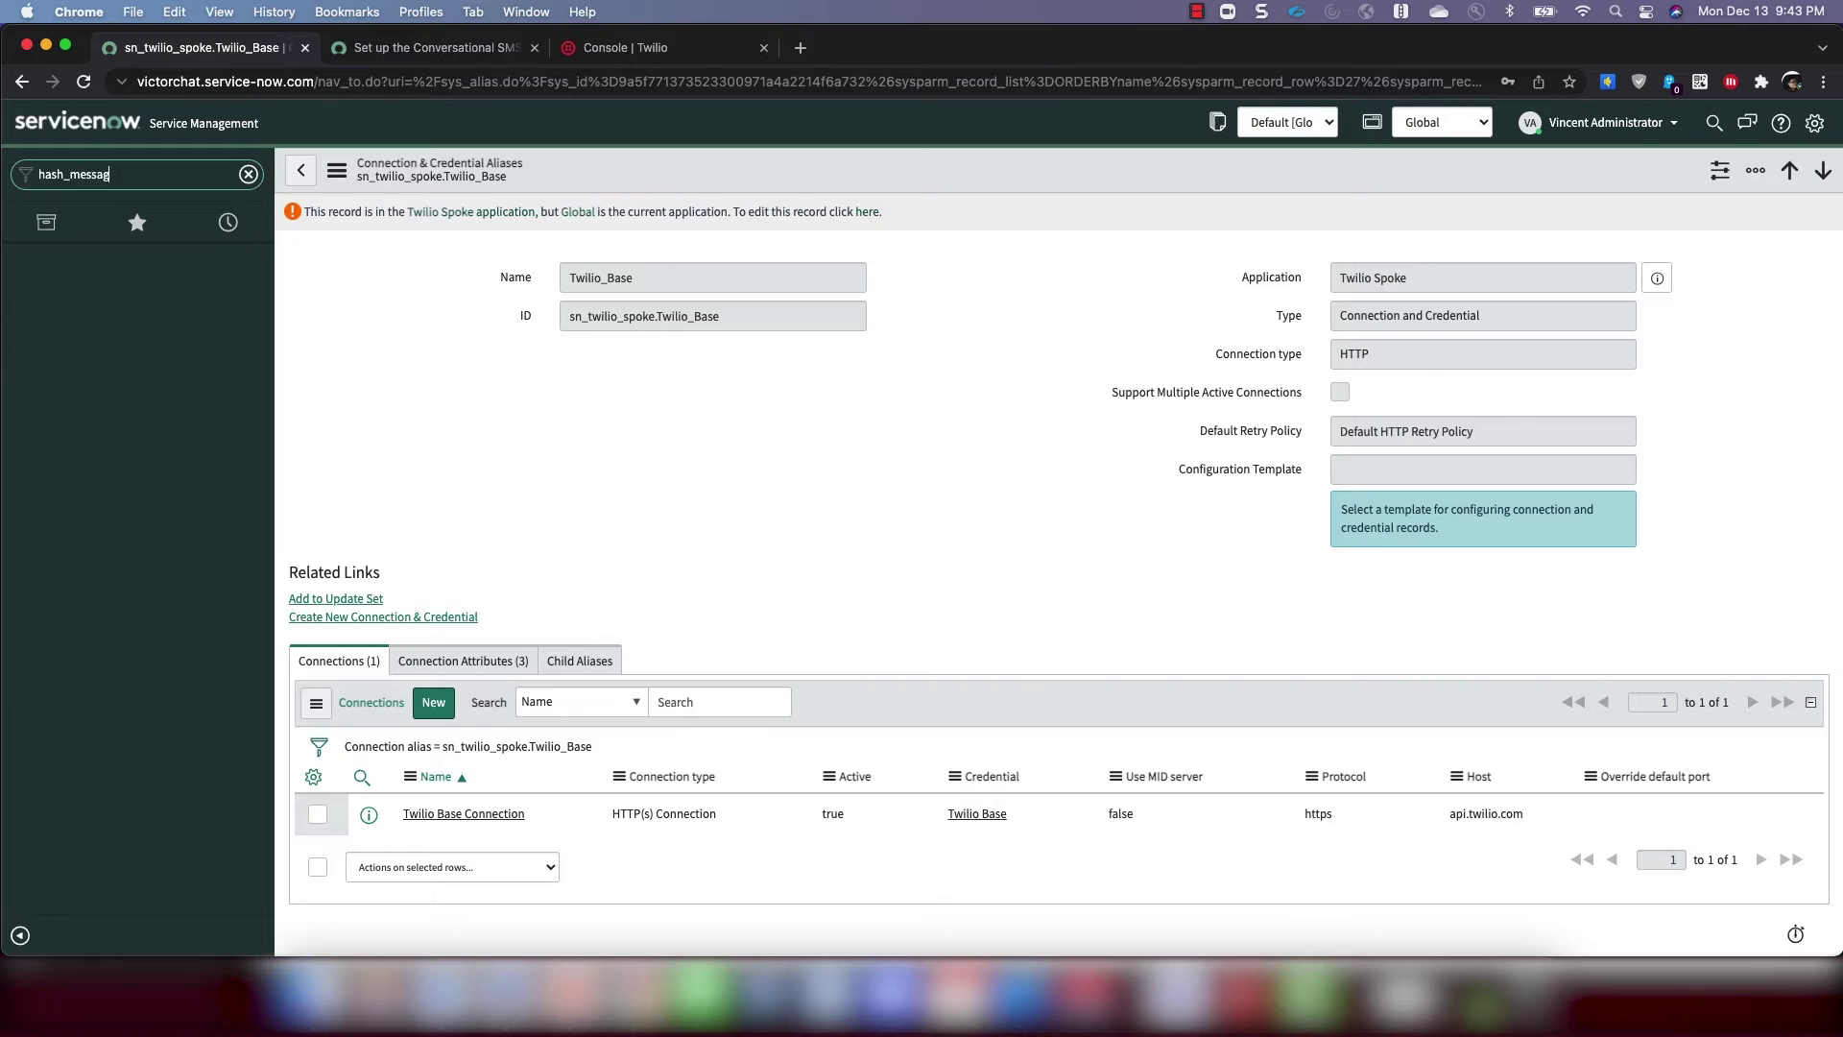
type("e_vertification.list")
key("Return")
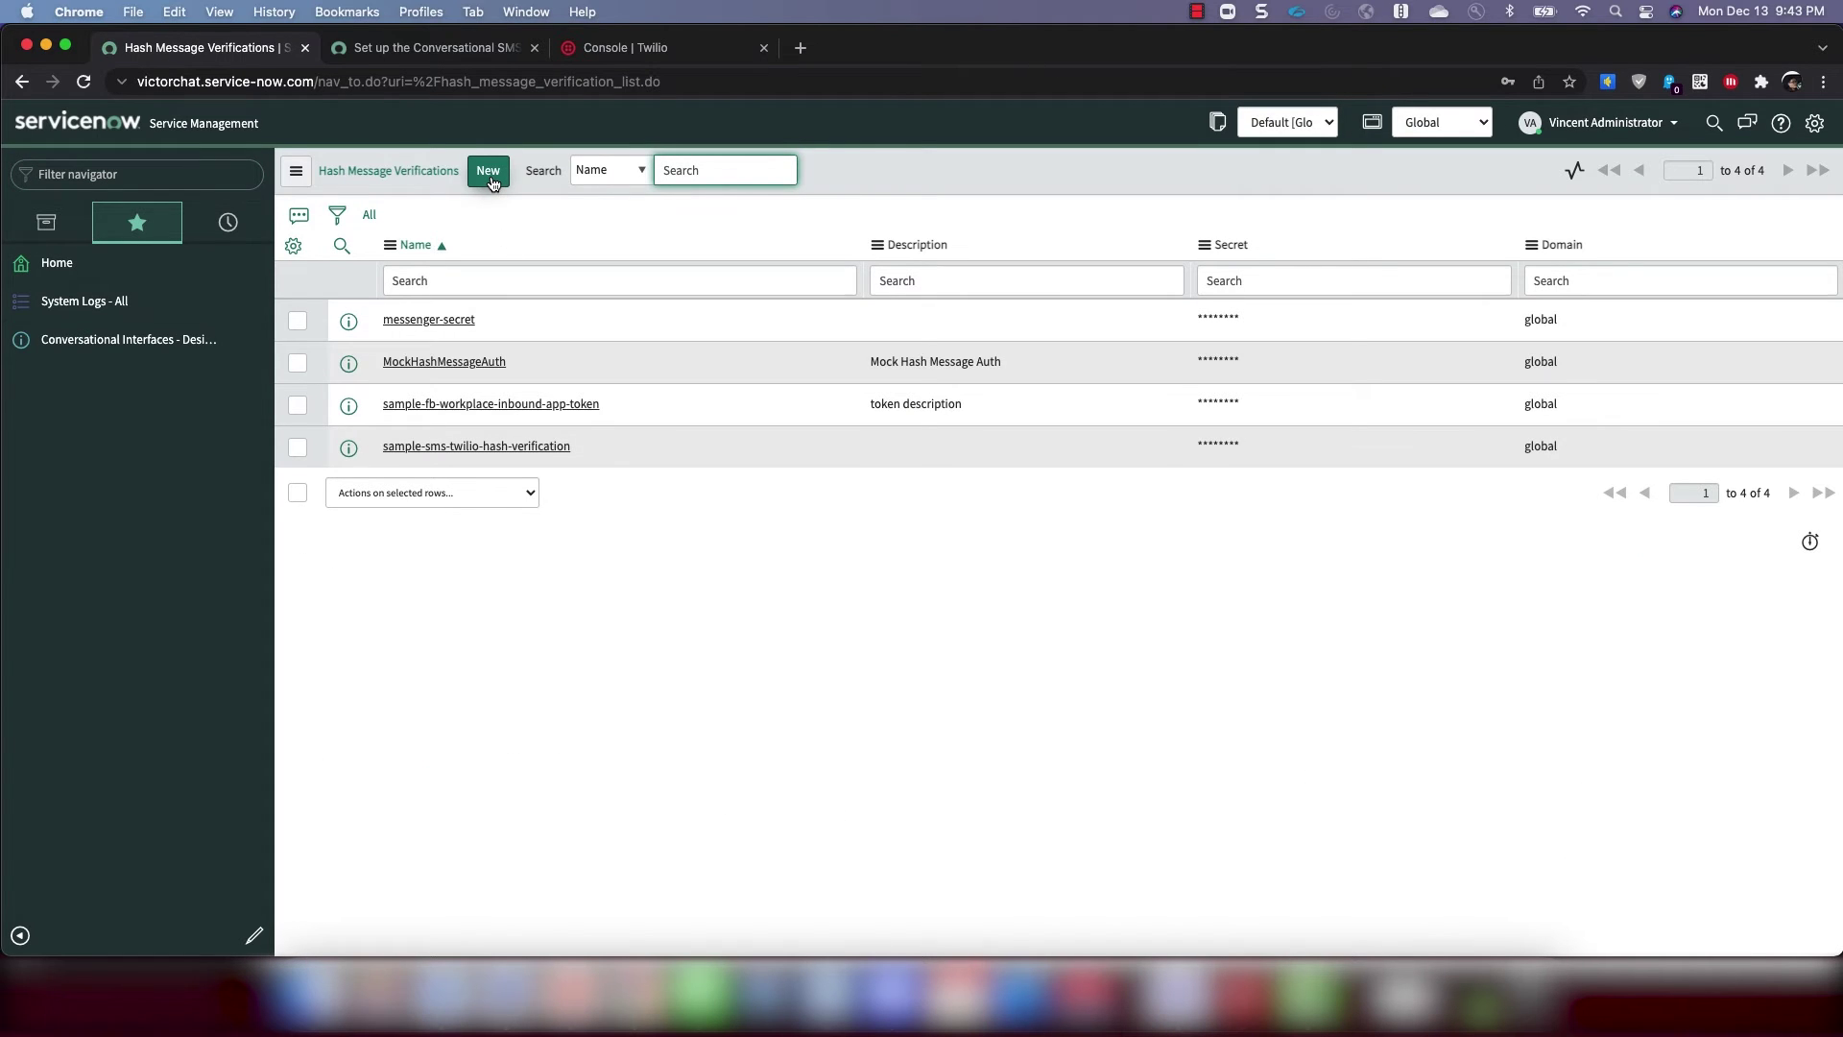
left_click(489, 174)
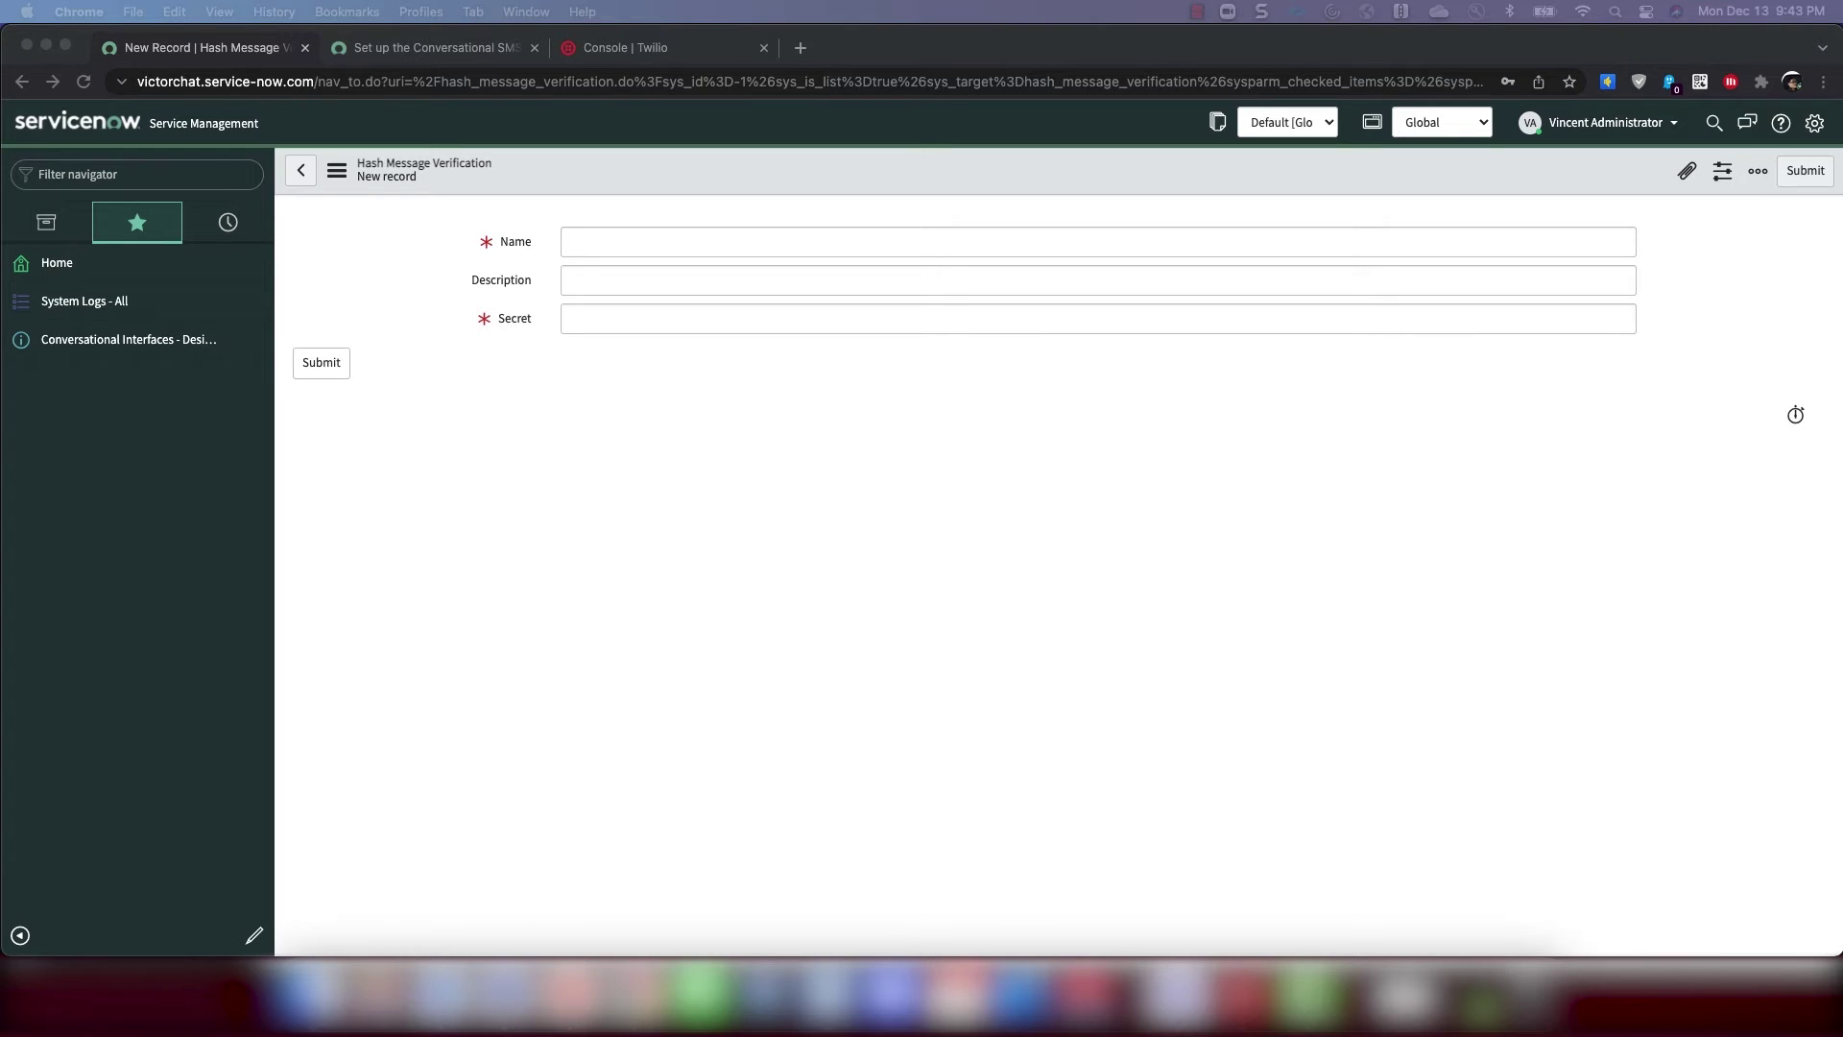
Name it TwilioSMSTestAppAuthToken and paste the Twilio console auth token as its Secret
left_click(618, 247)
type("TwilioSMSTestAppAuthToken")
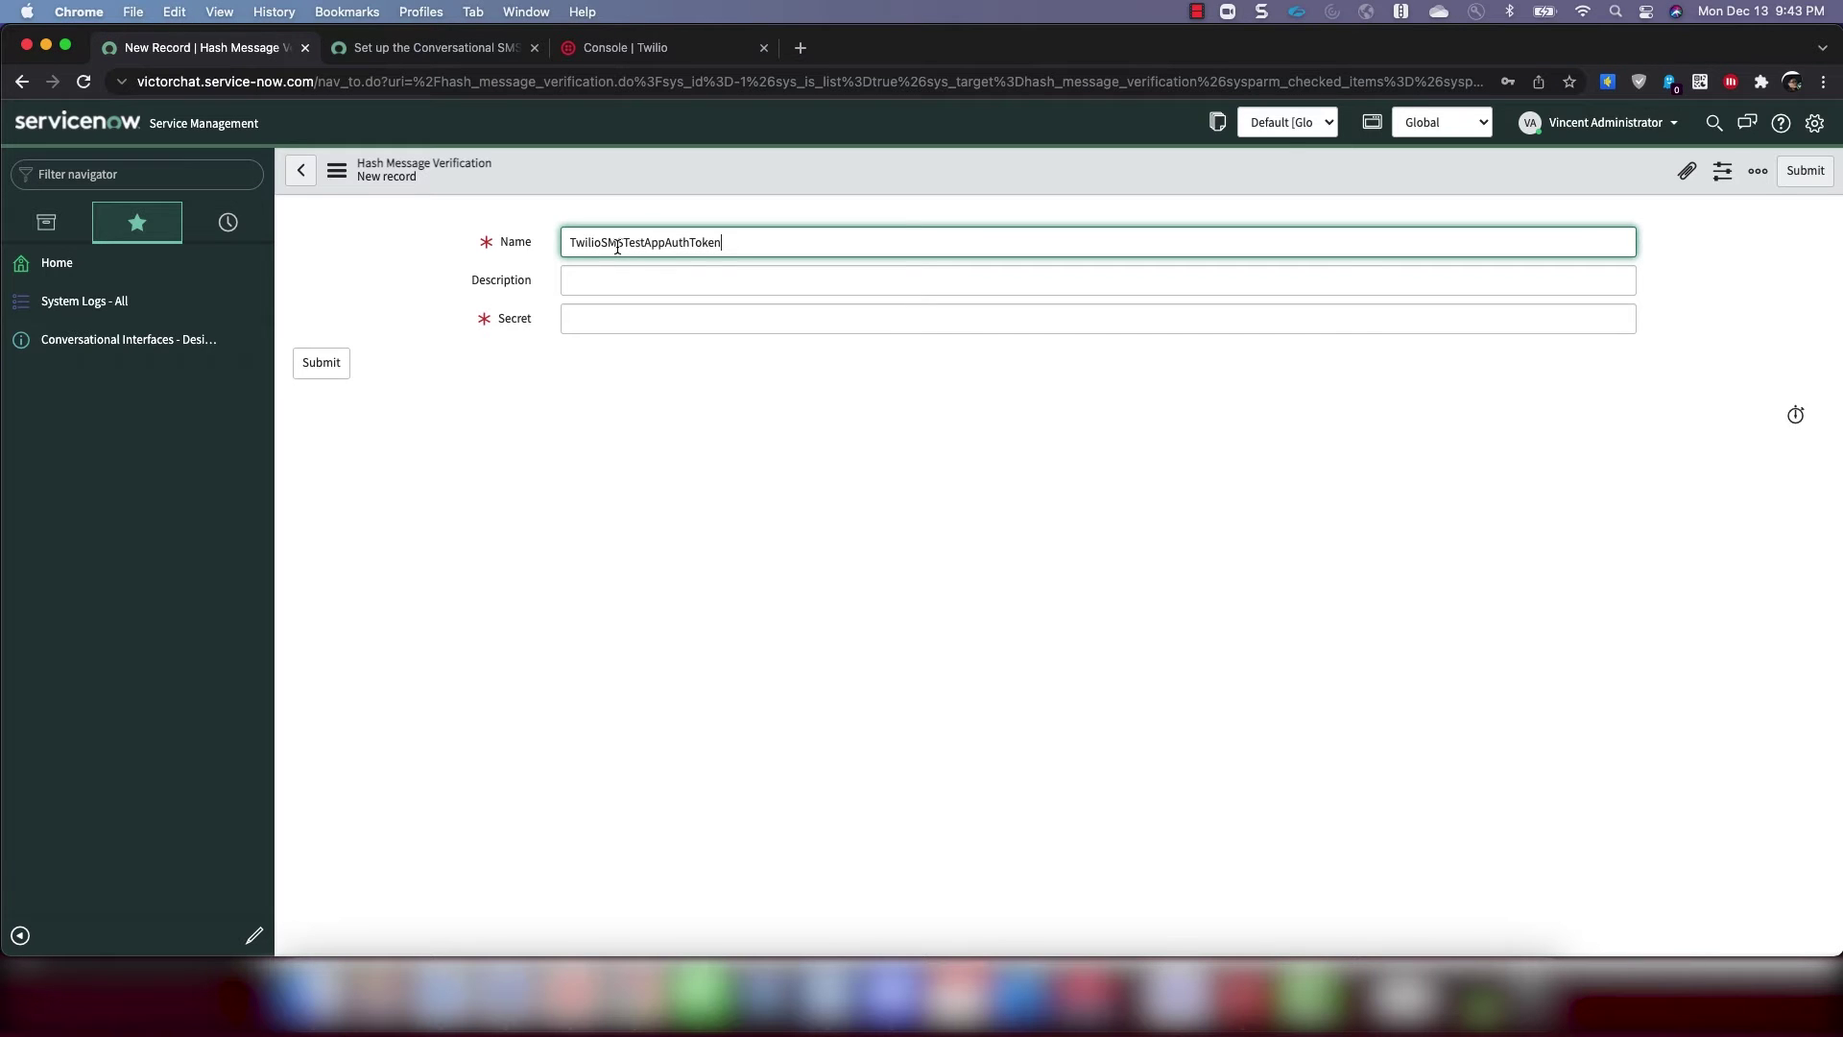
left_click(628, 323)
left_click(1151, 574)
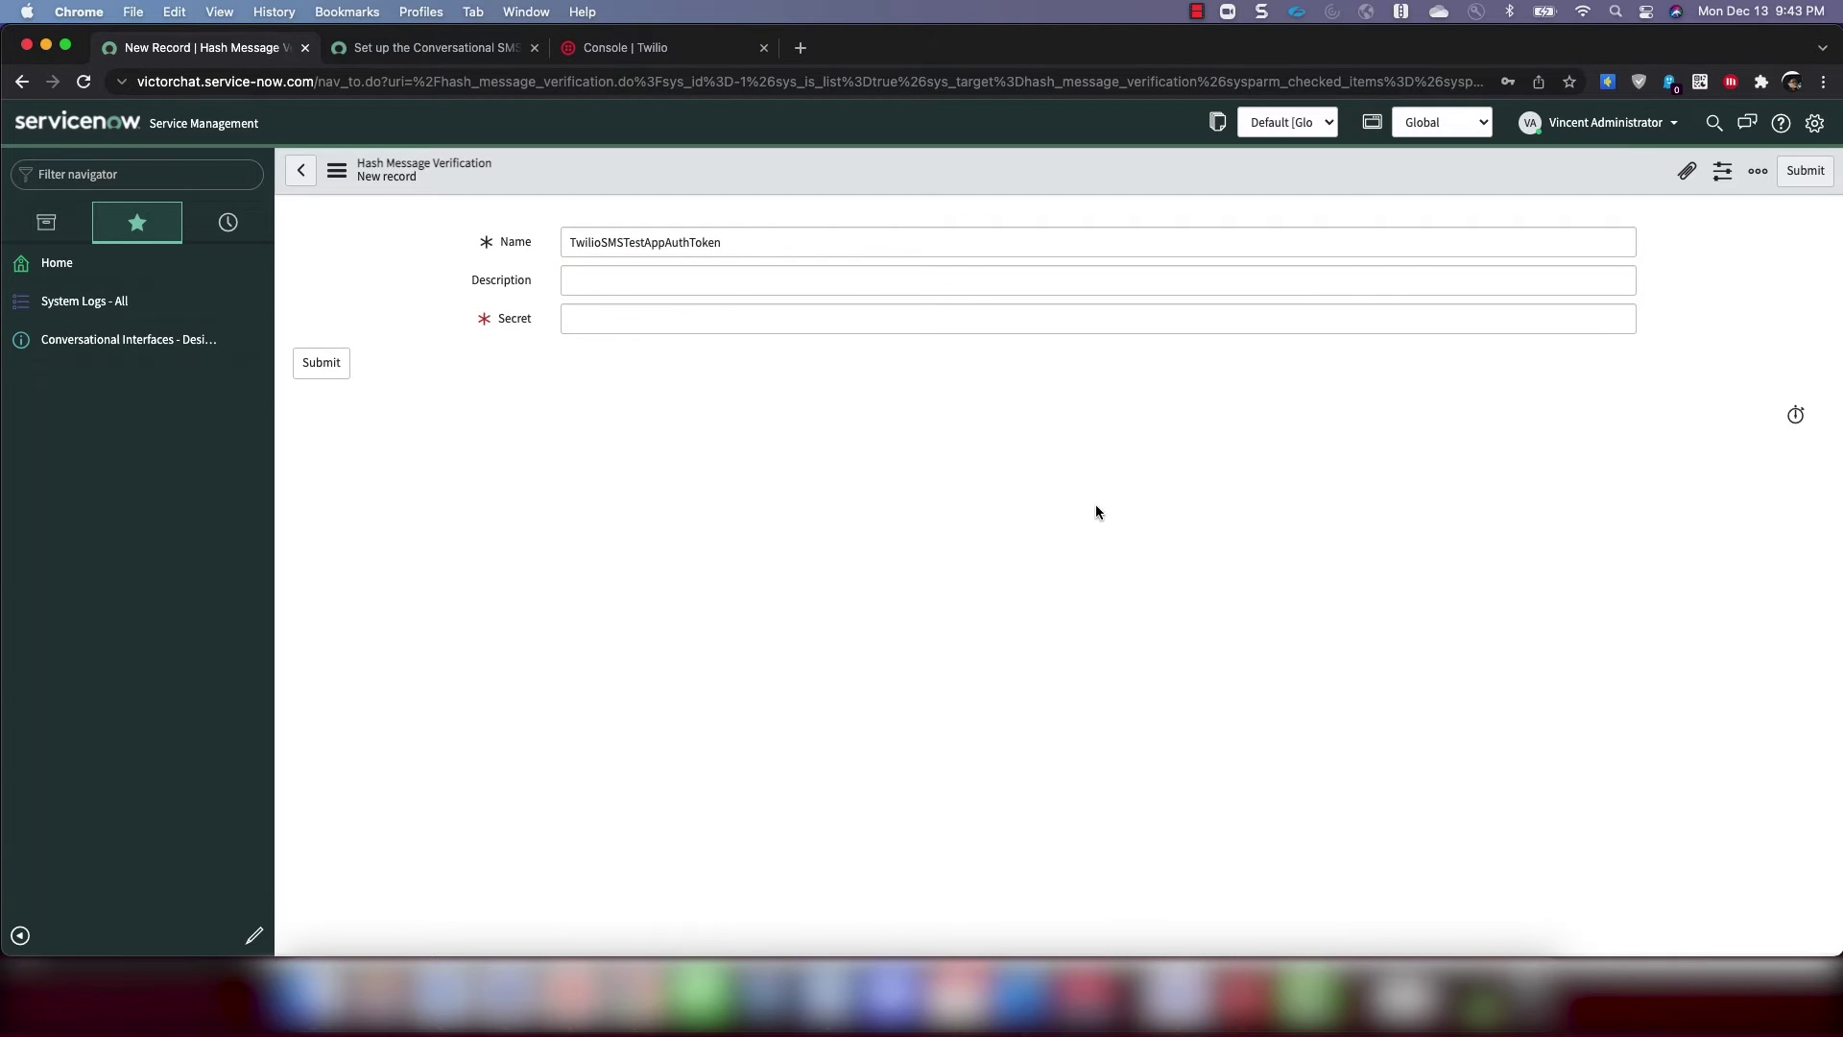
left_click(656, 50)
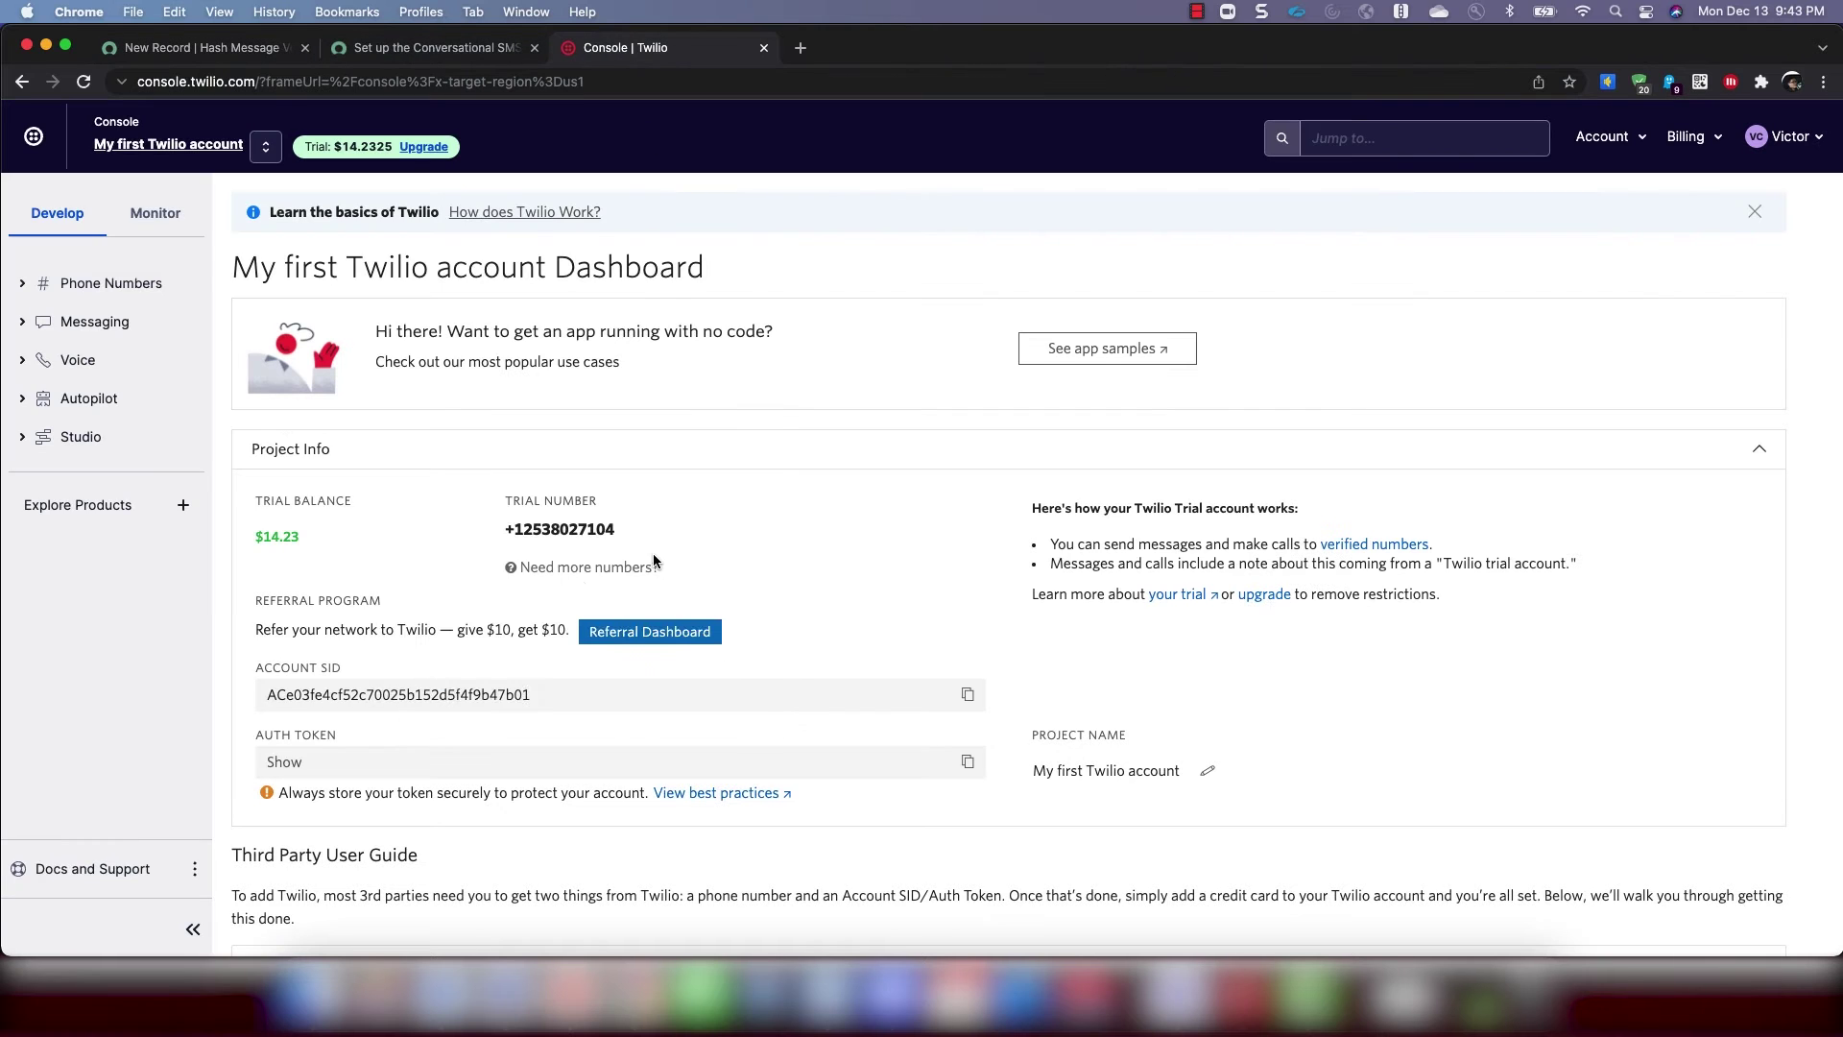
left_click(968, 761)
left_click(245, 55)
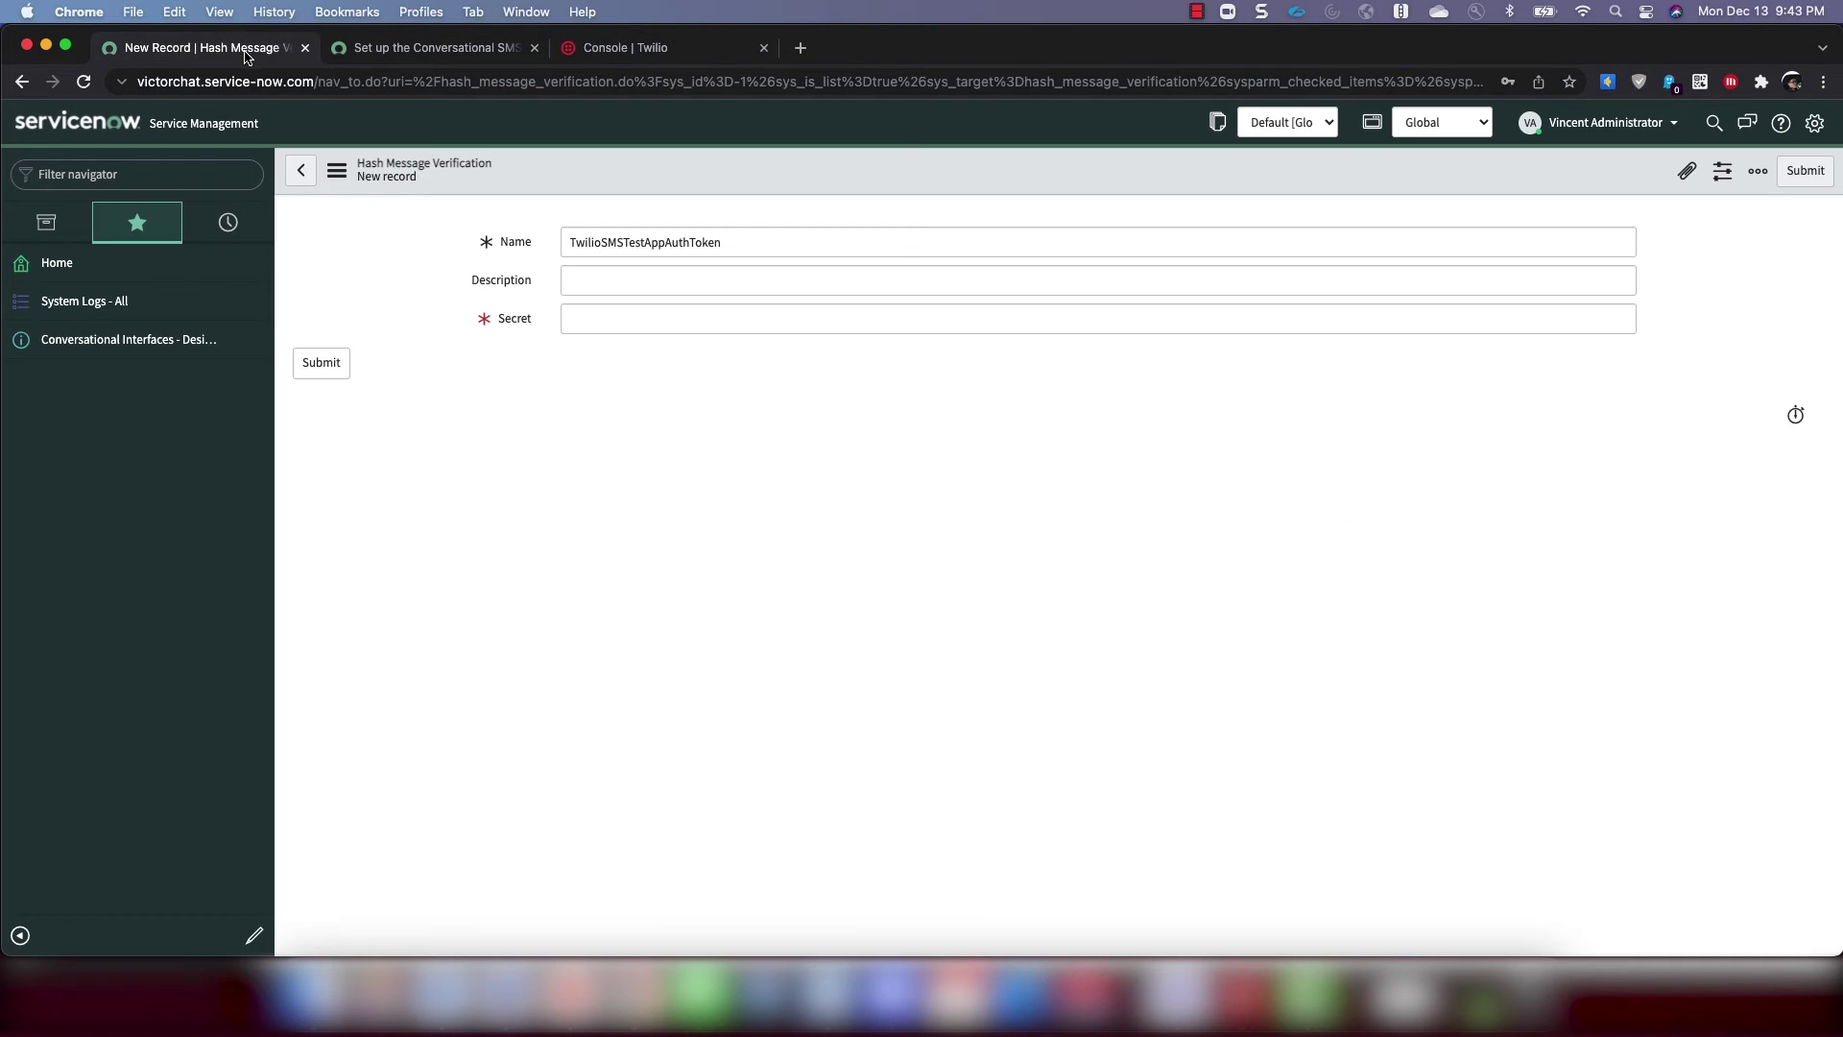
left_click(576, 322)
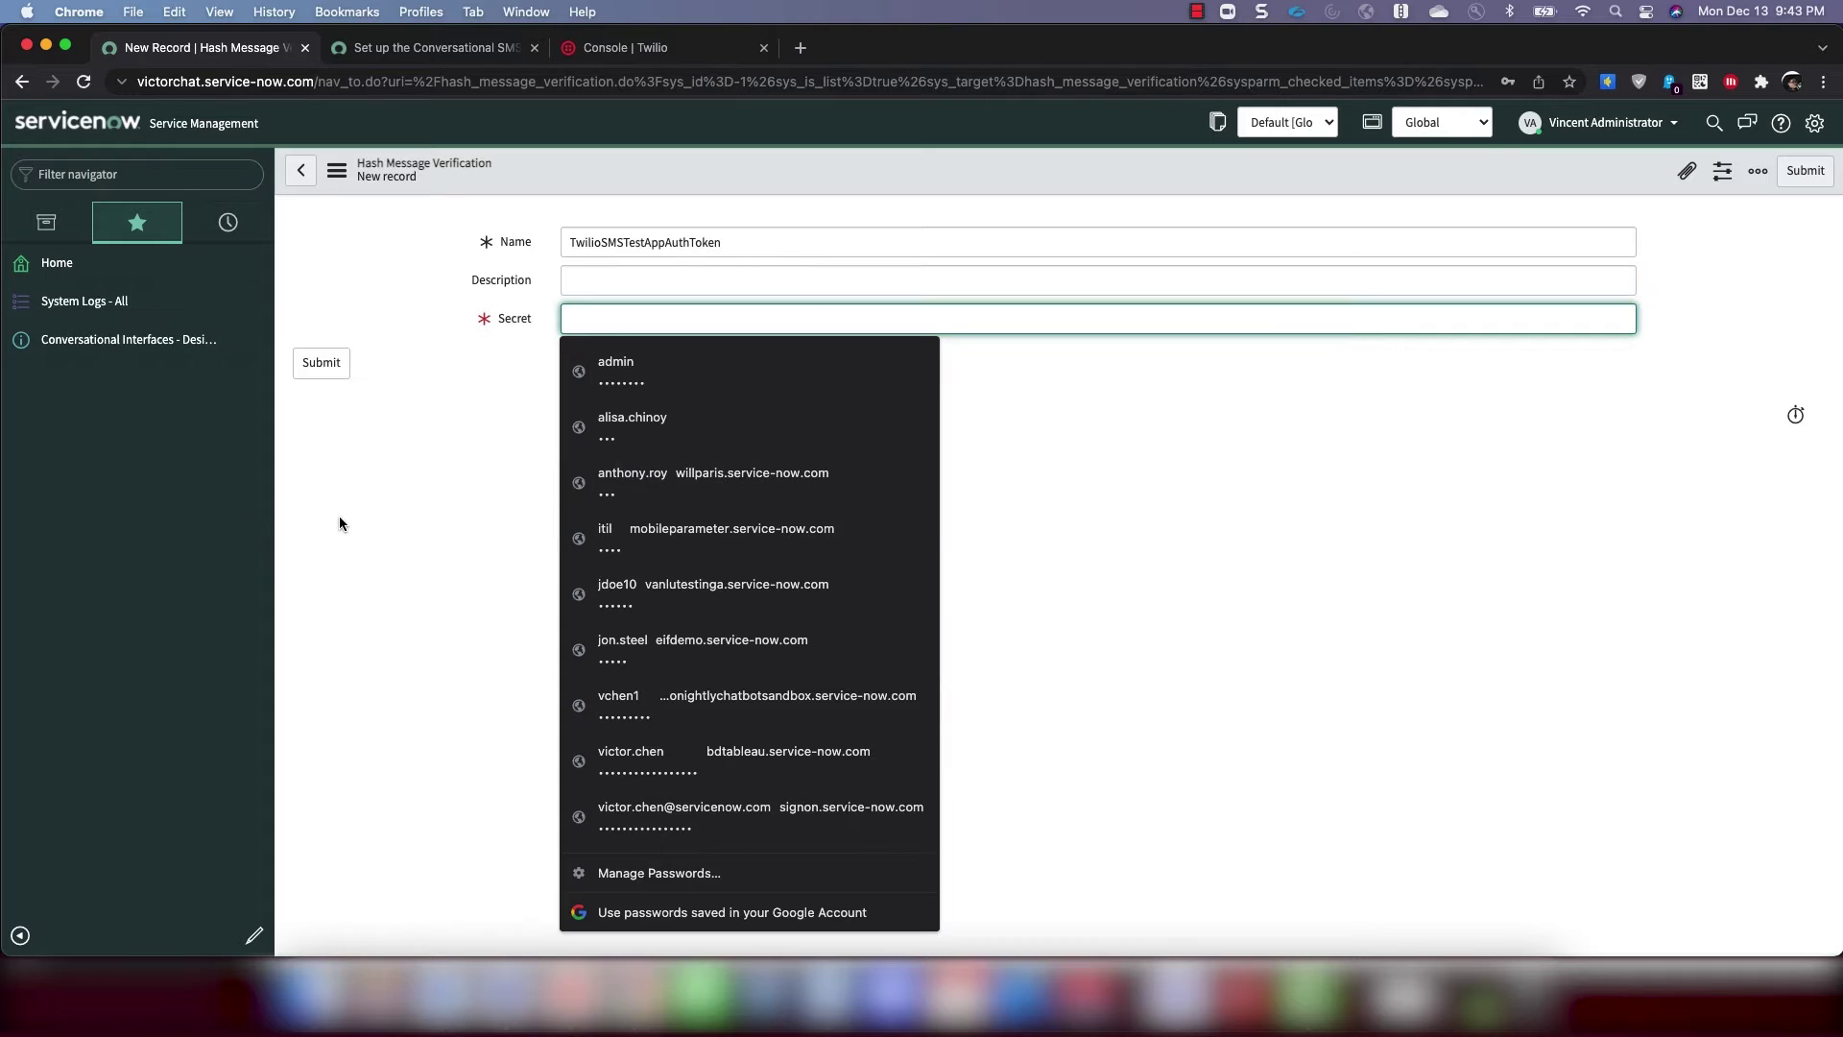
key("super+v")
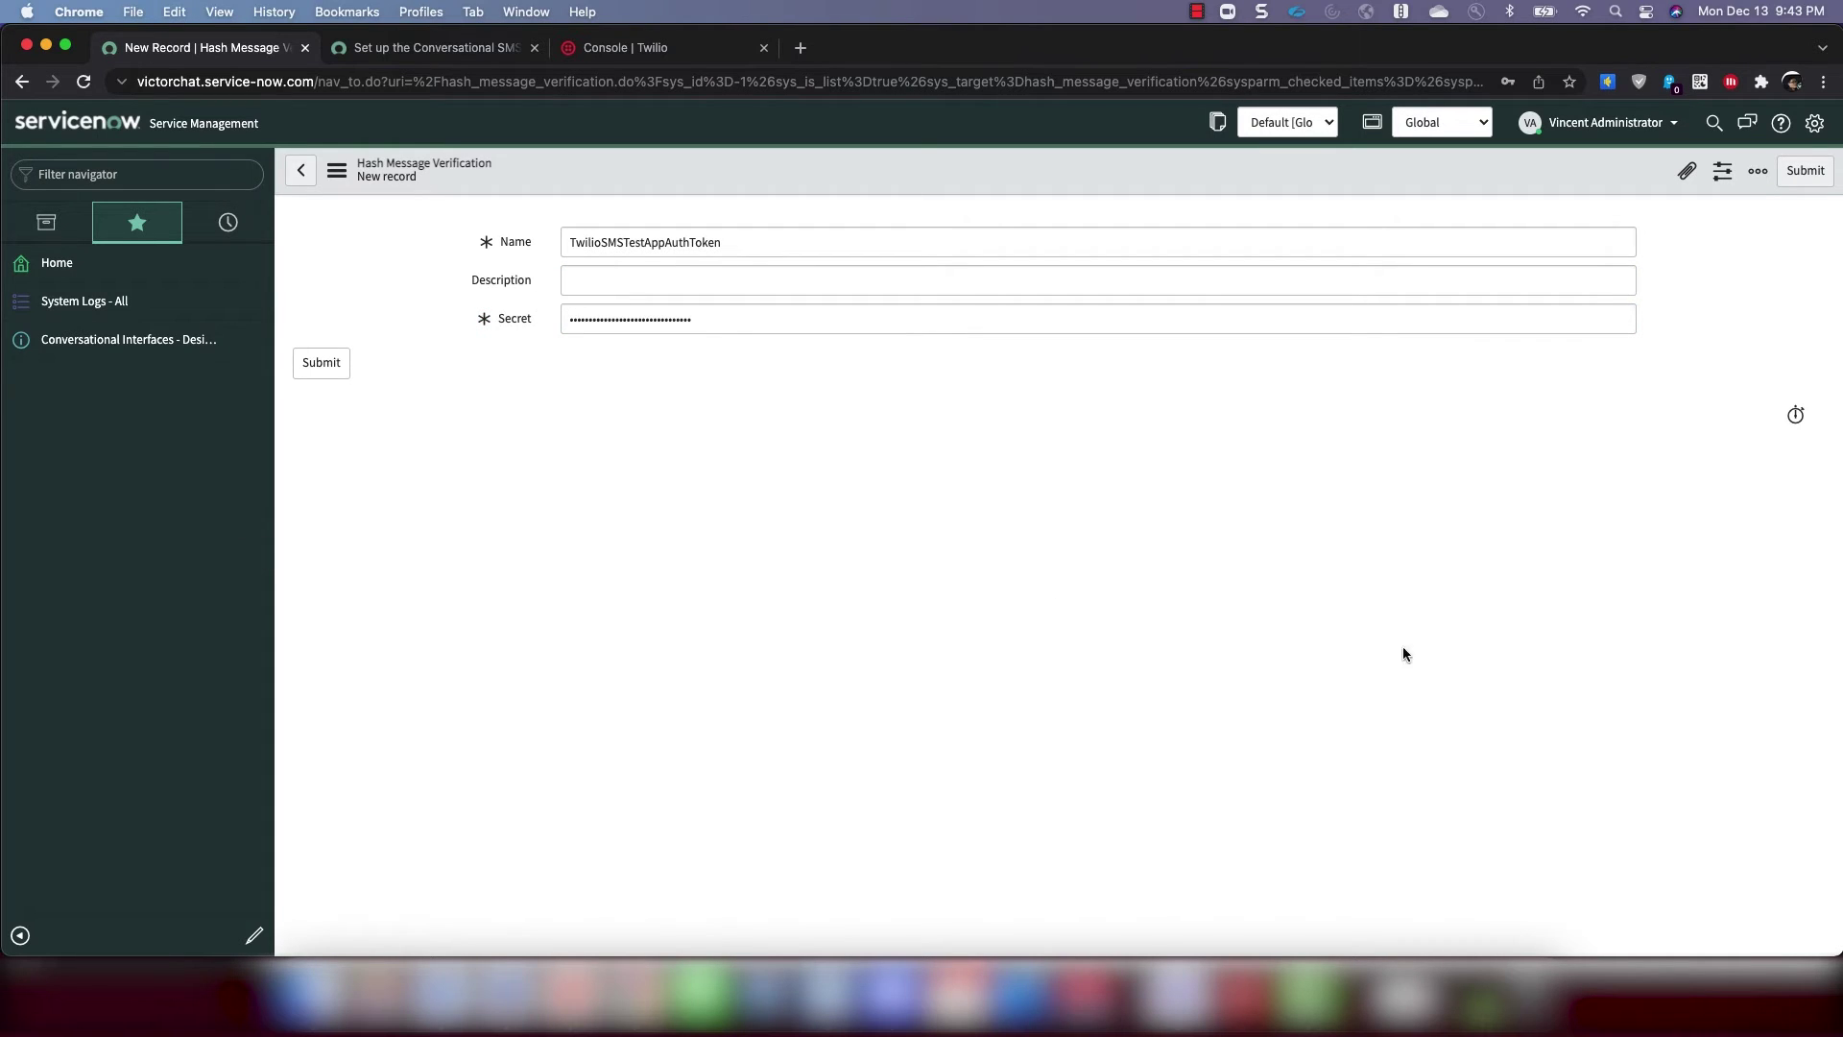
Add the description 'Twilio SMS Testing application Auth Token' and submit the record
left_click(711, 290)
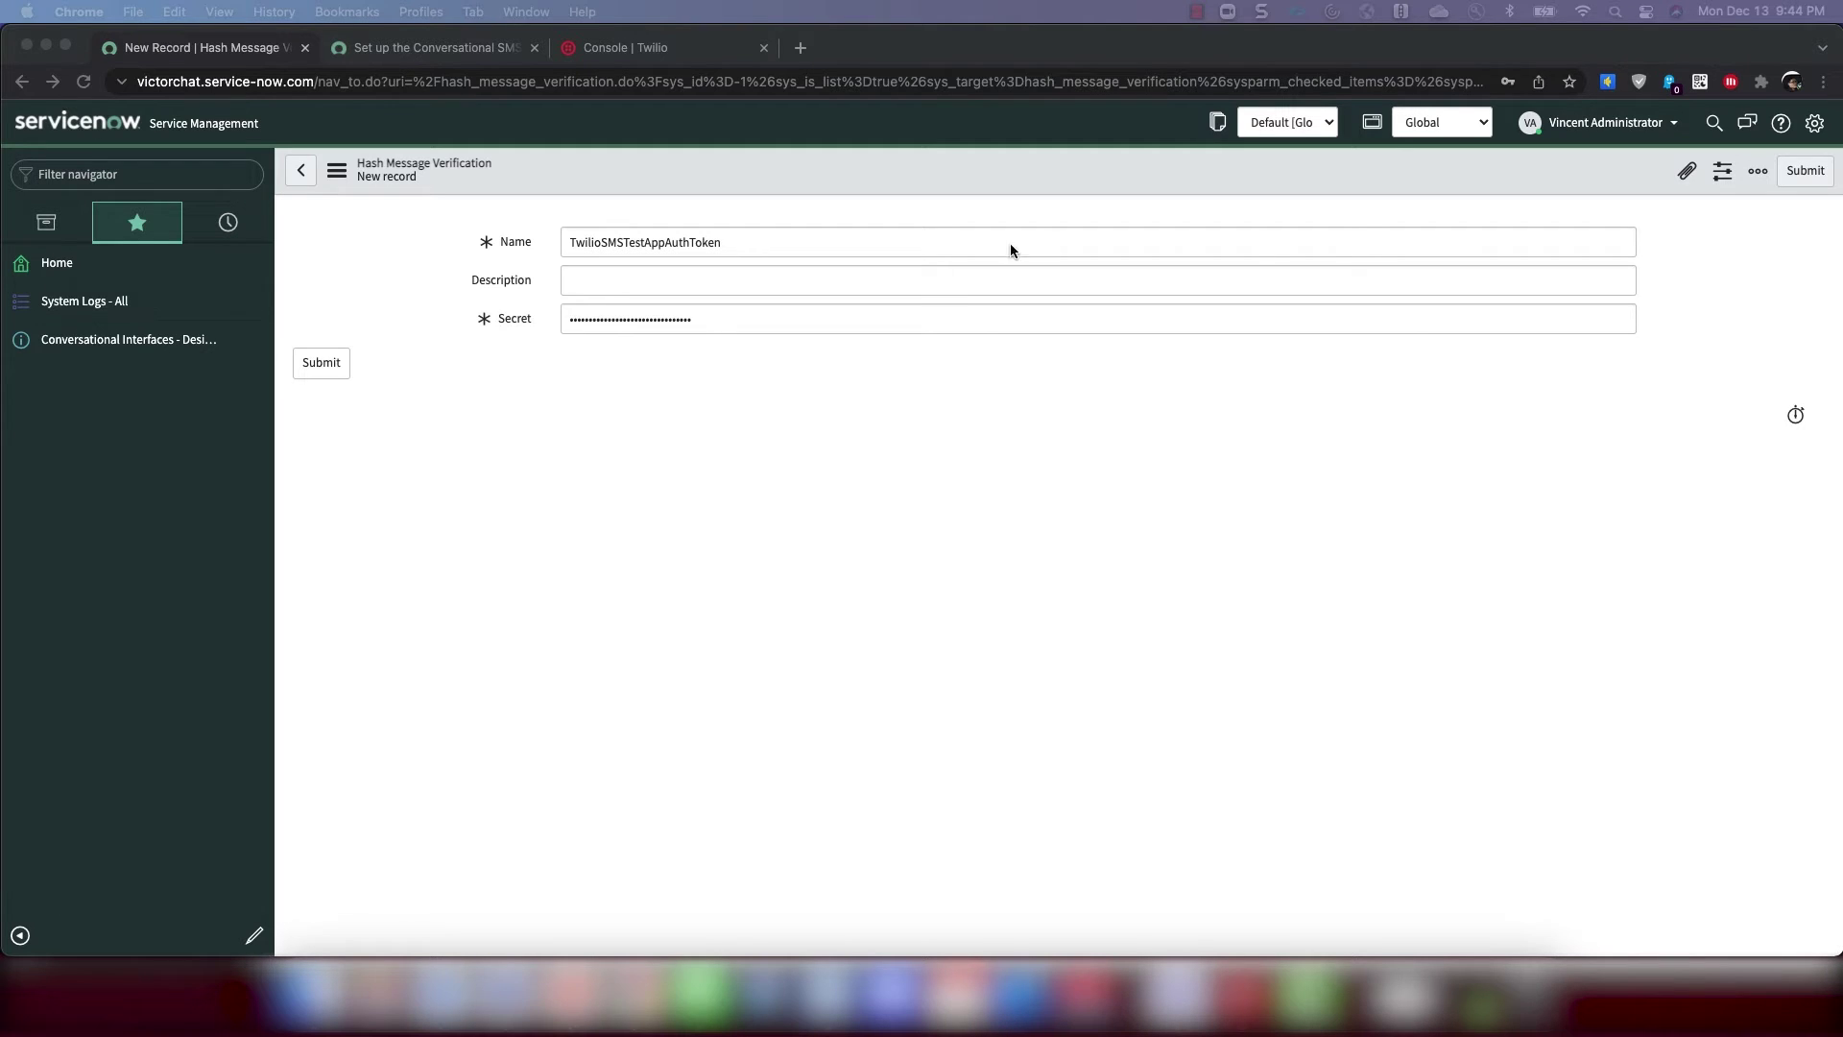
left_click(963, 280)
key("super+v")
left_click(560, 522)
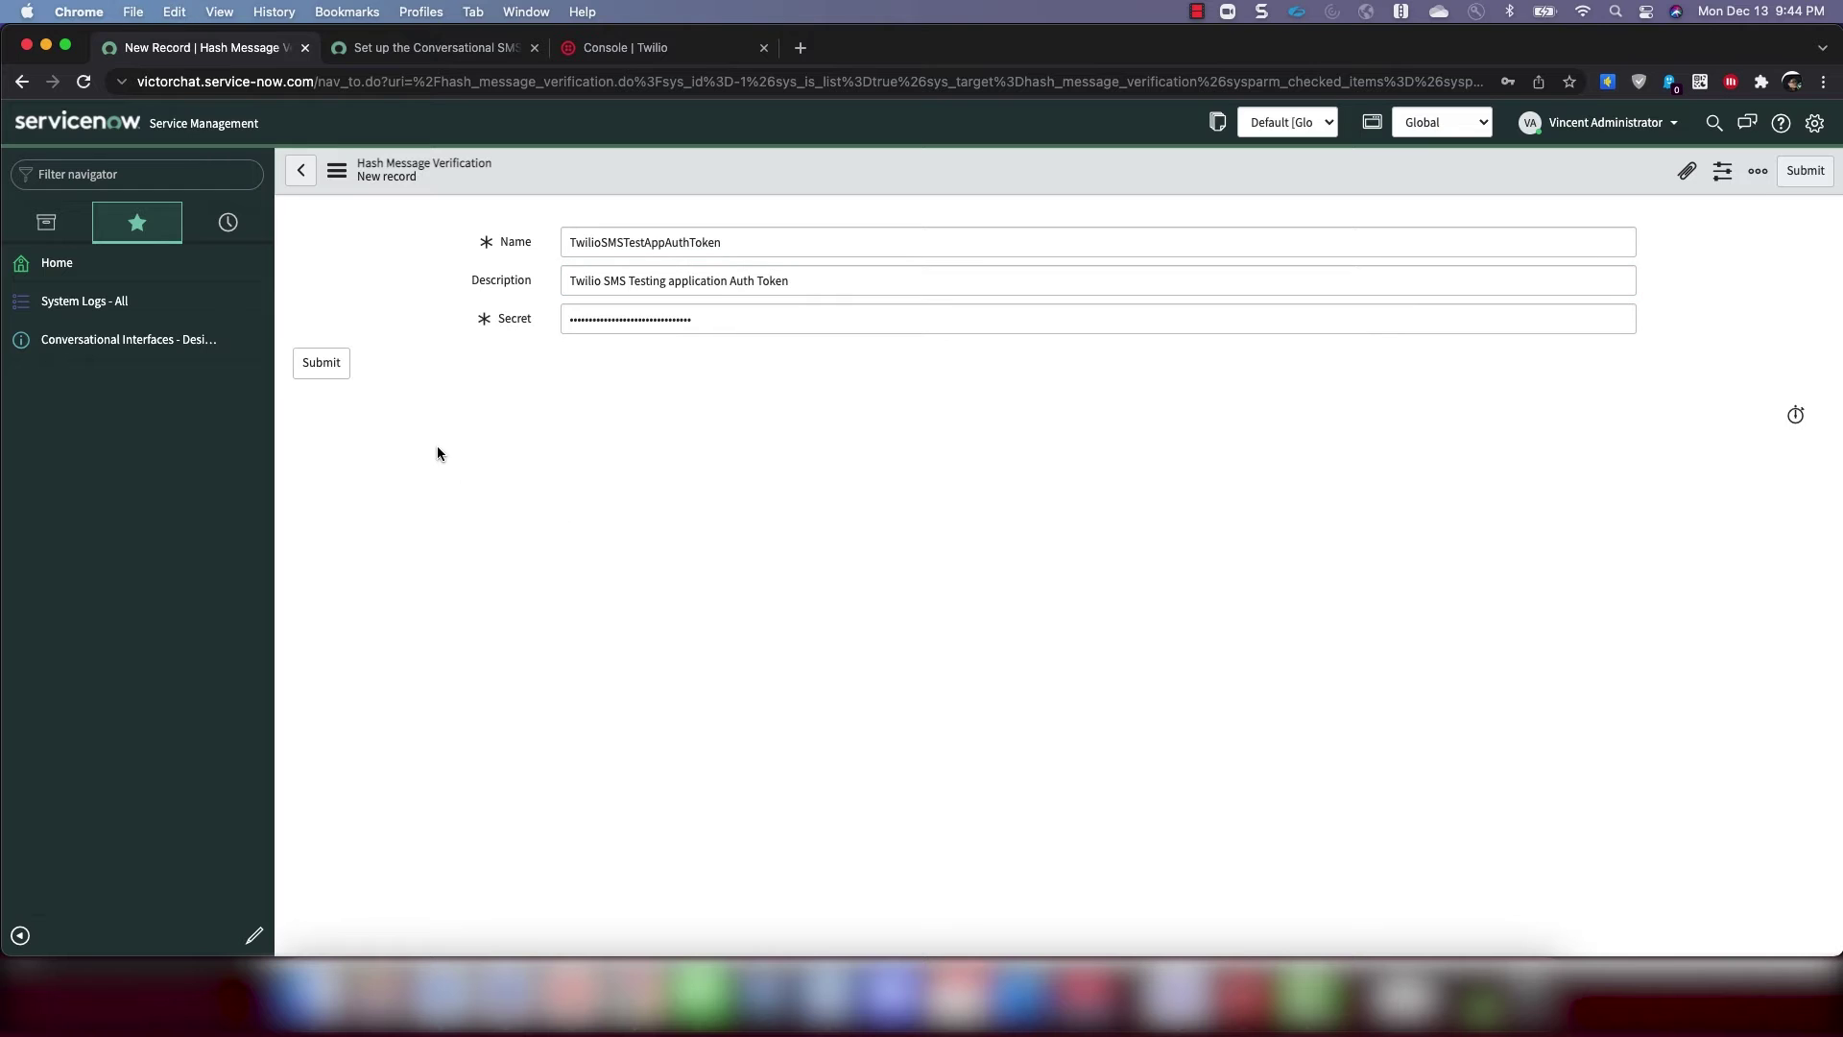
left_click(324, 370)
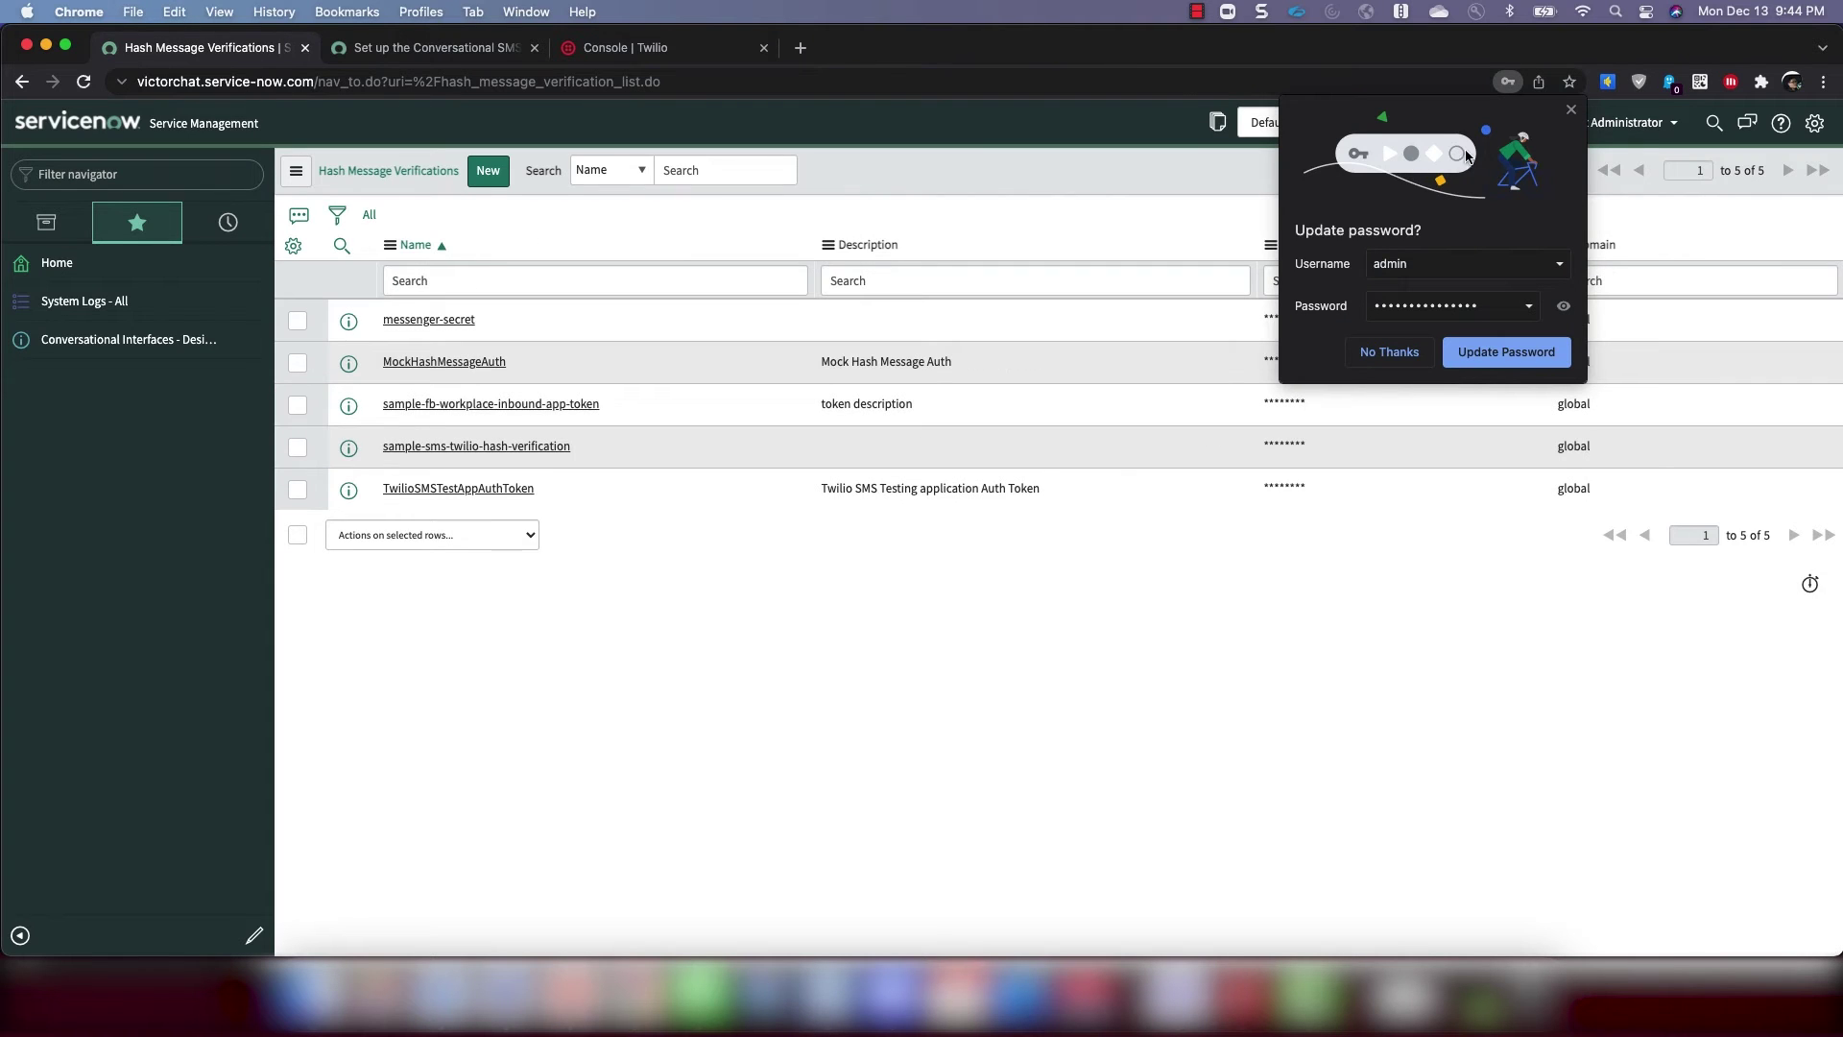
Open message_auth.list from the navigator and start a new message auth record
left_click(706, 271)
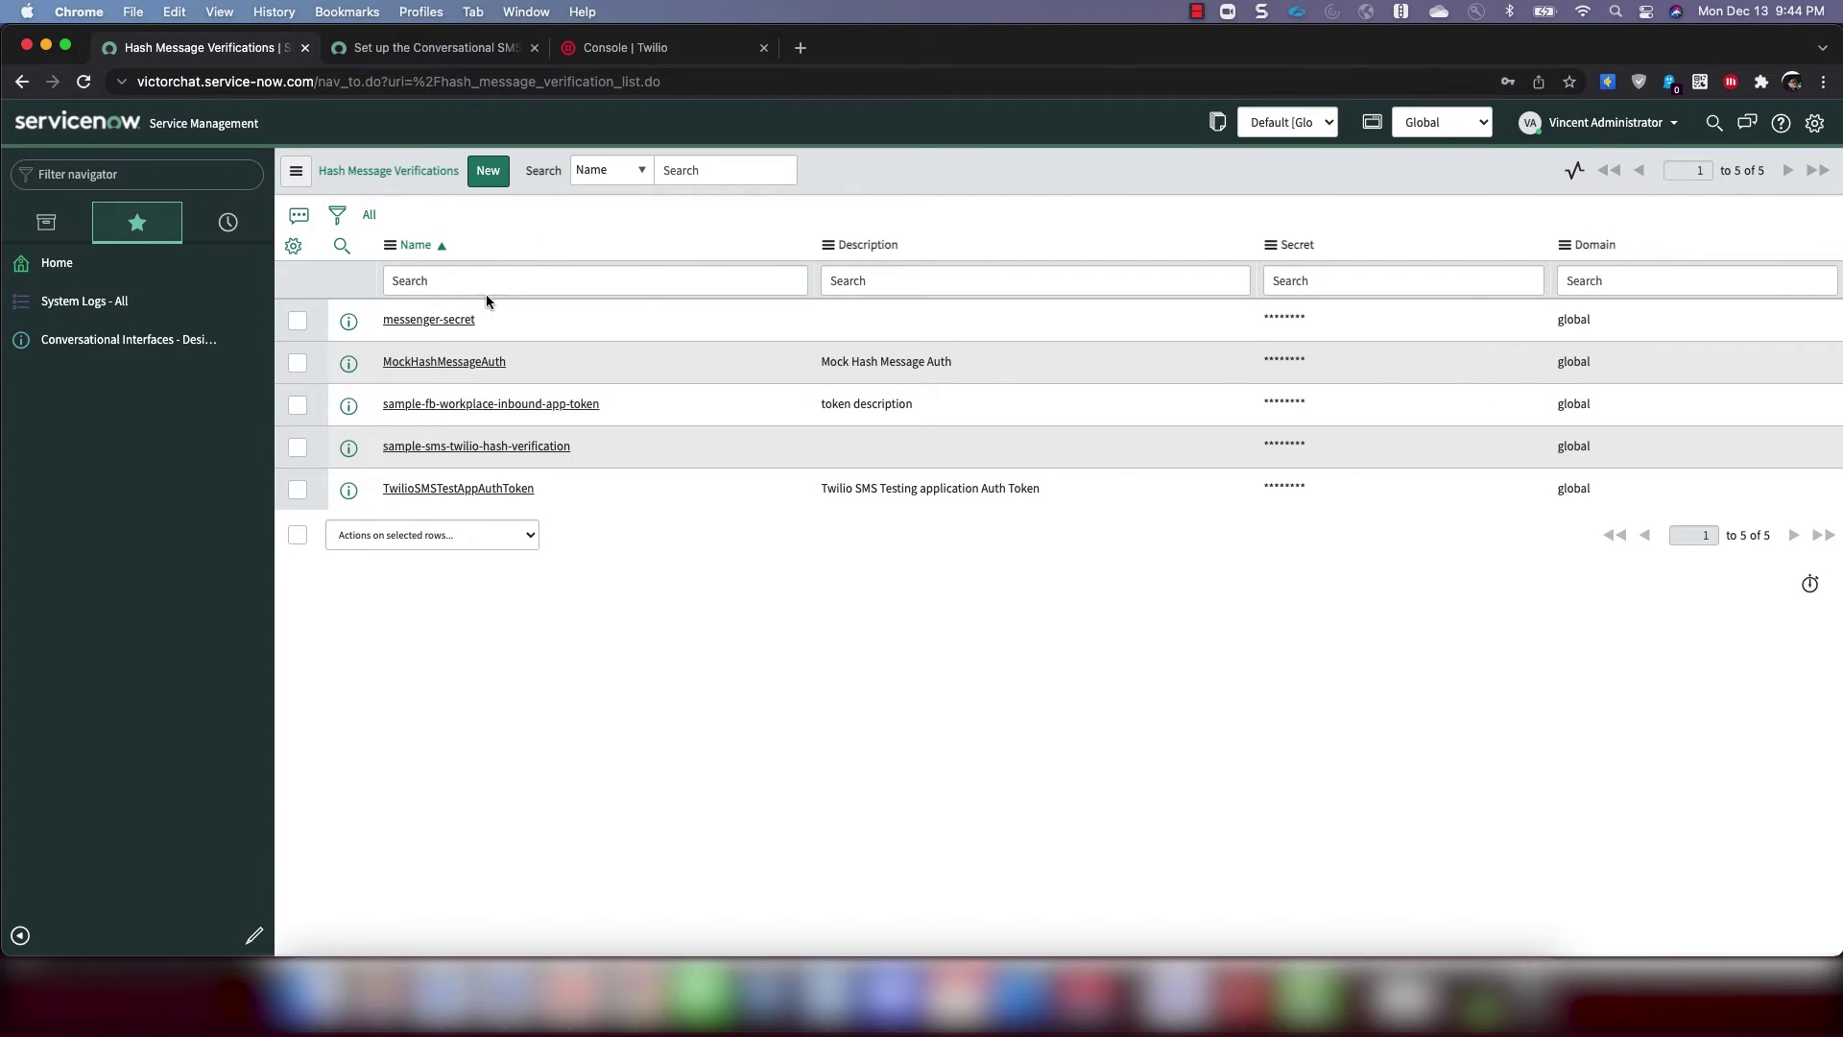
left_click(165, 173)
type("message")
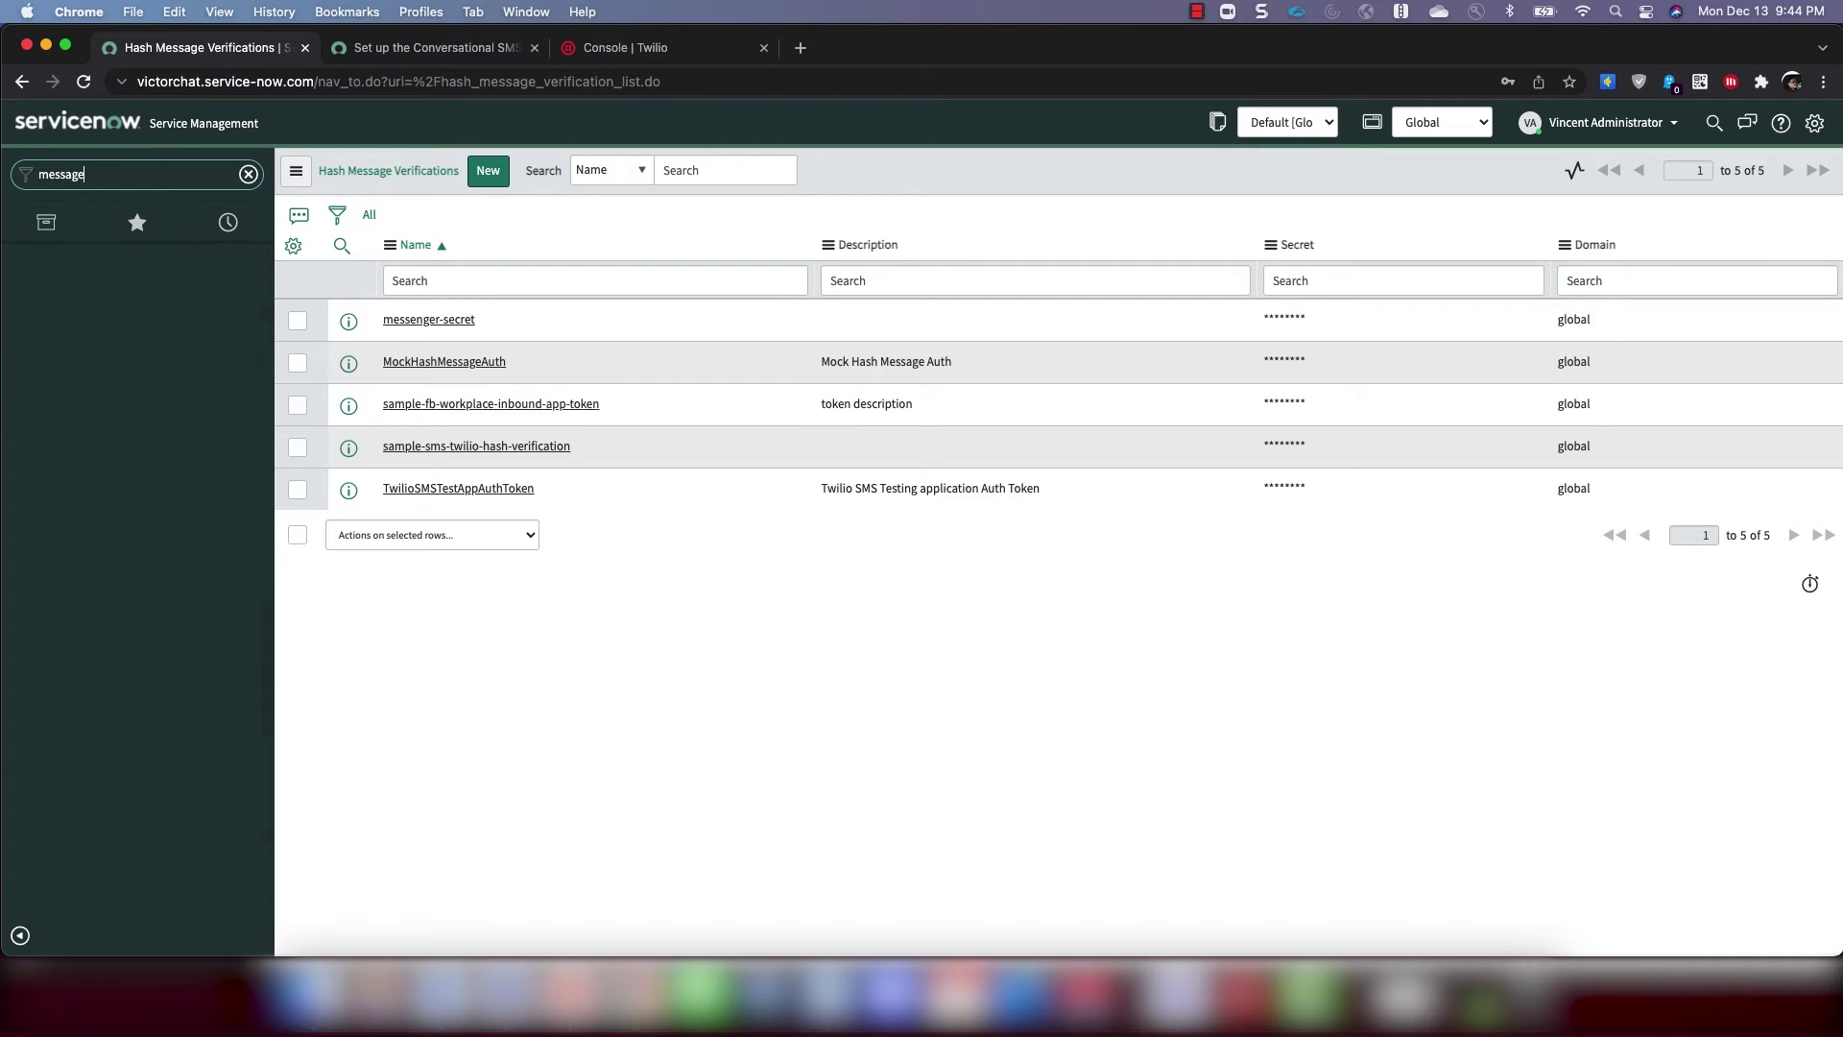
type("_auth.list")
key("Return")
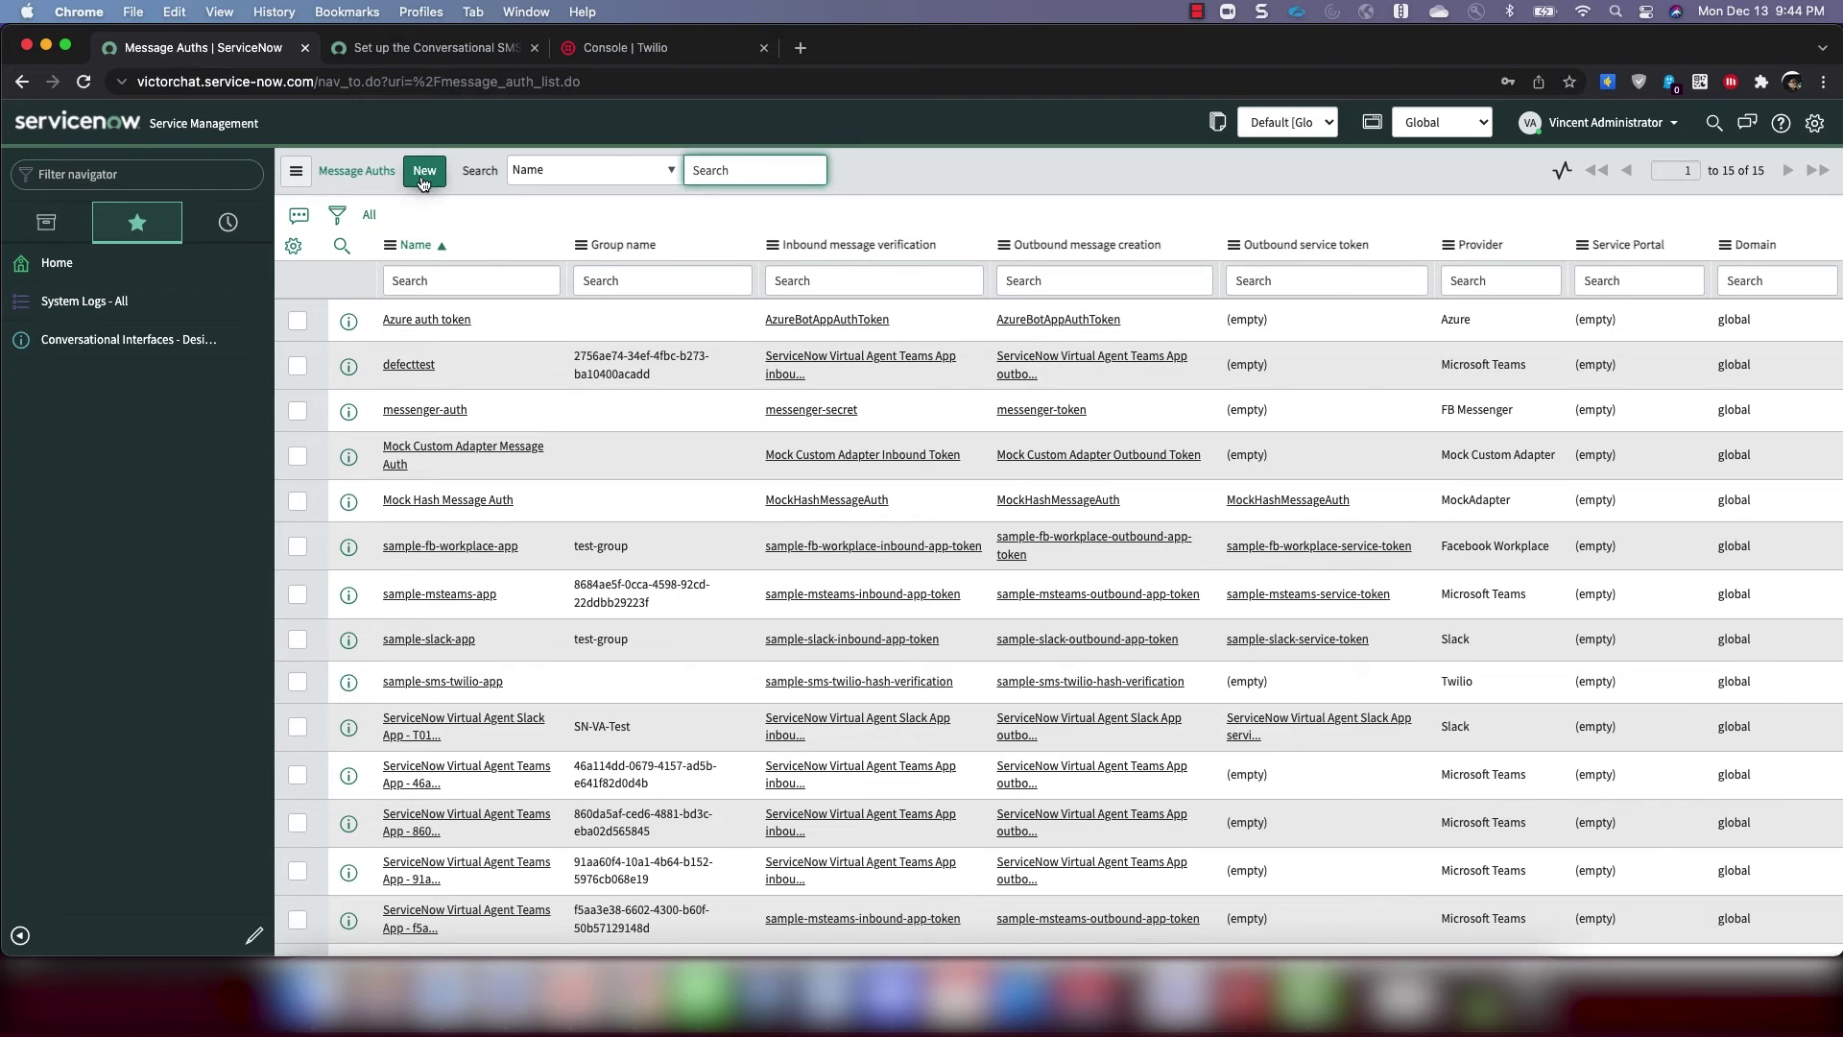
left_click(422, 181)
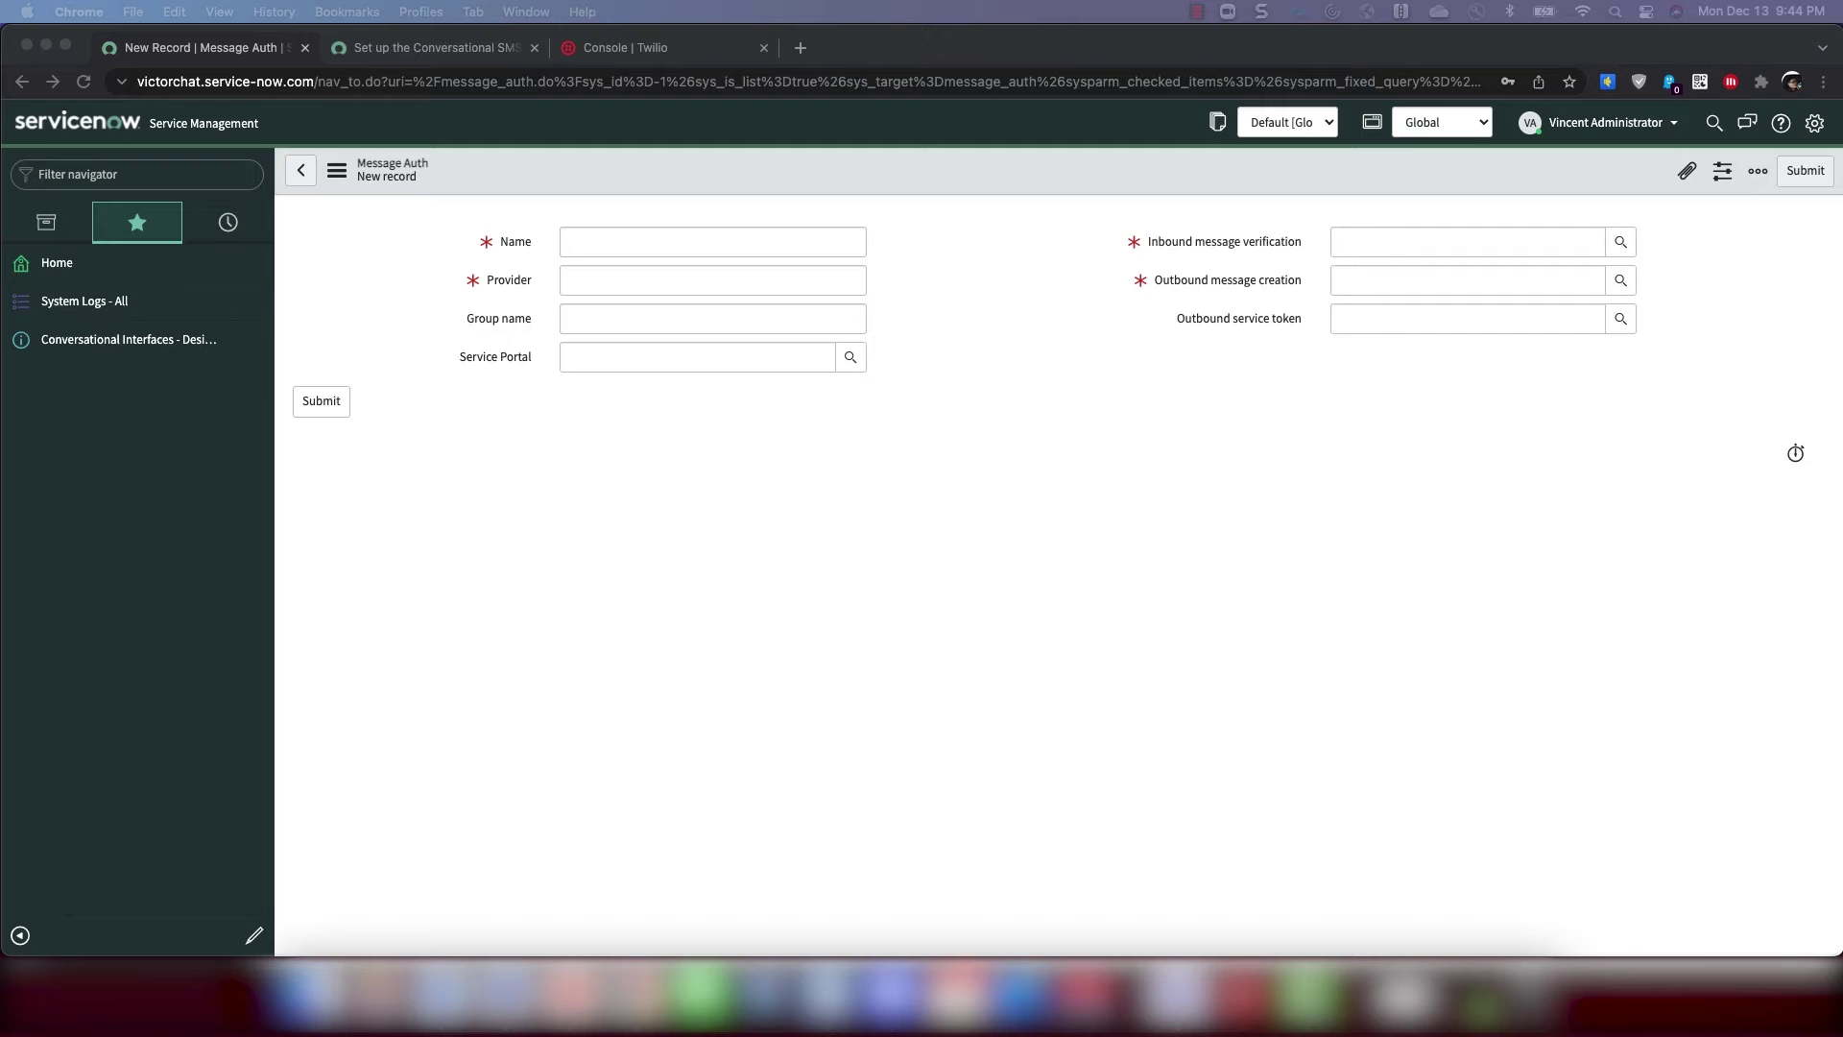
Name it VA Twilio SMS Test App Message Auth. with provider Twilio
left_click(625, 243)
type("VA Twilio SMS Test App Message Auth.")
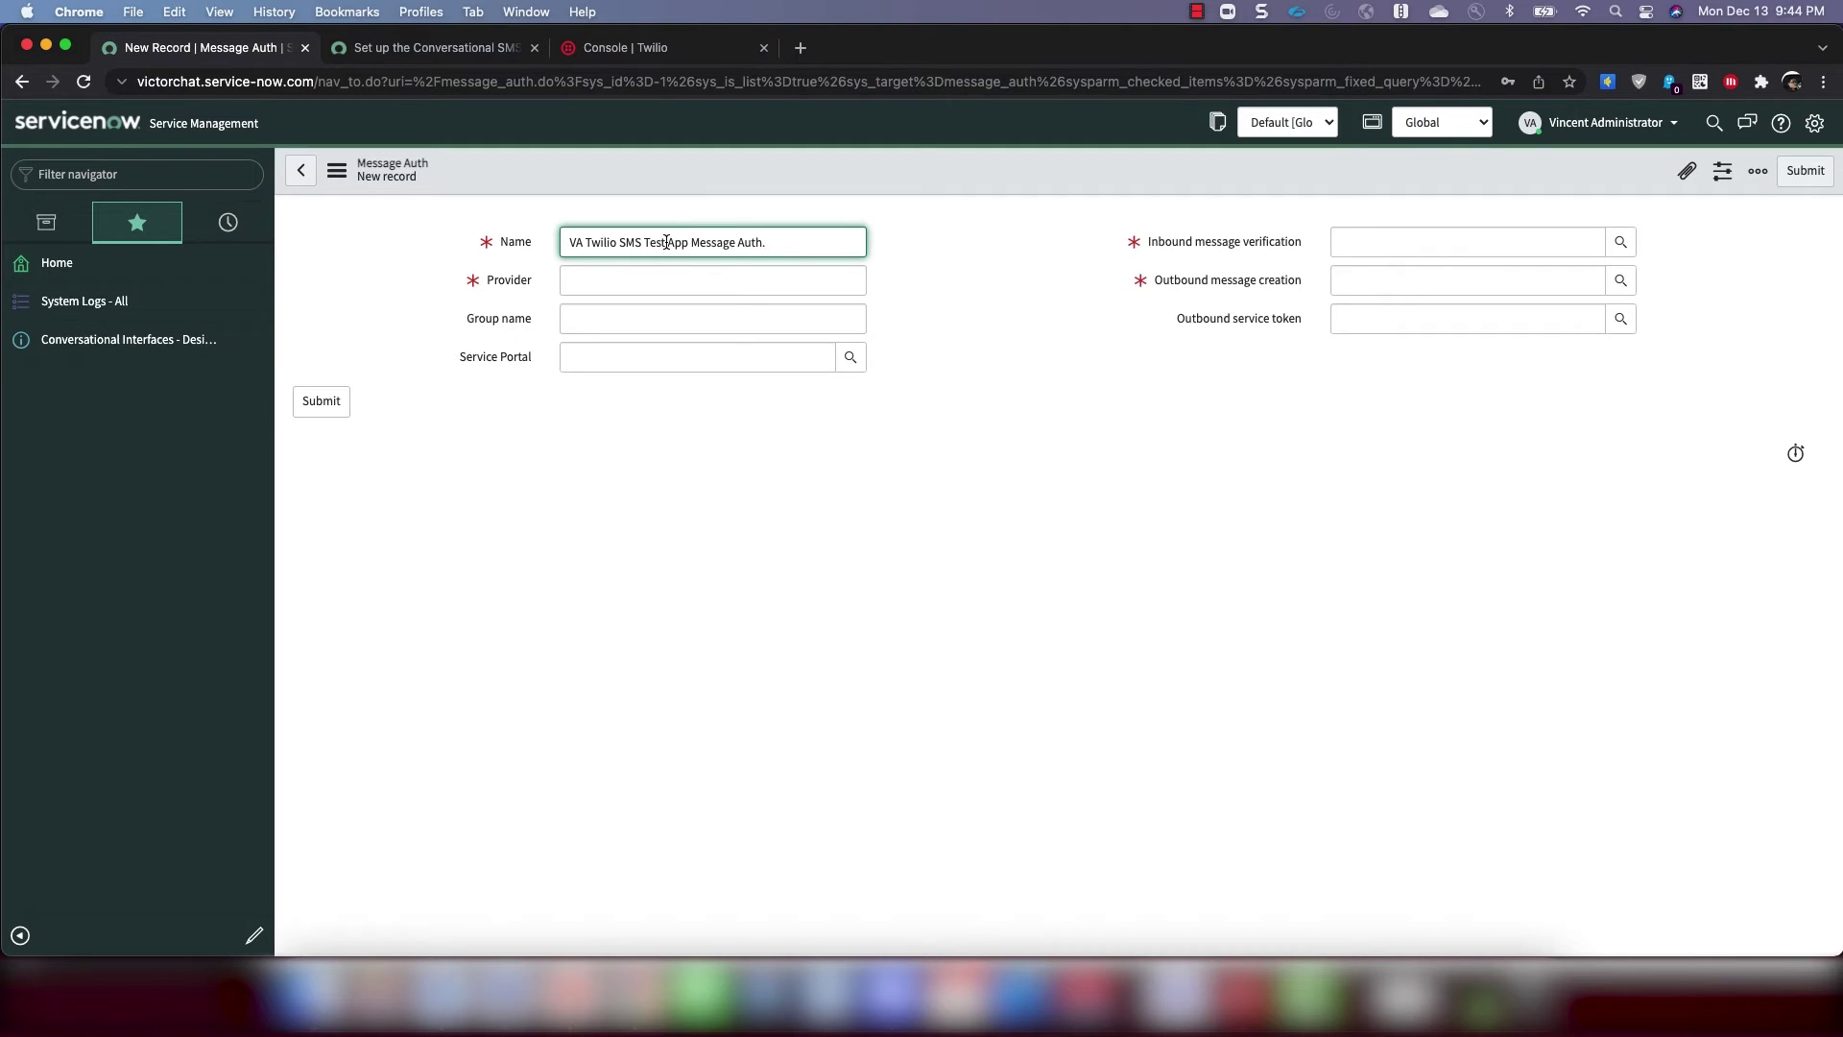
left_click(654, 274)
type("Twil")
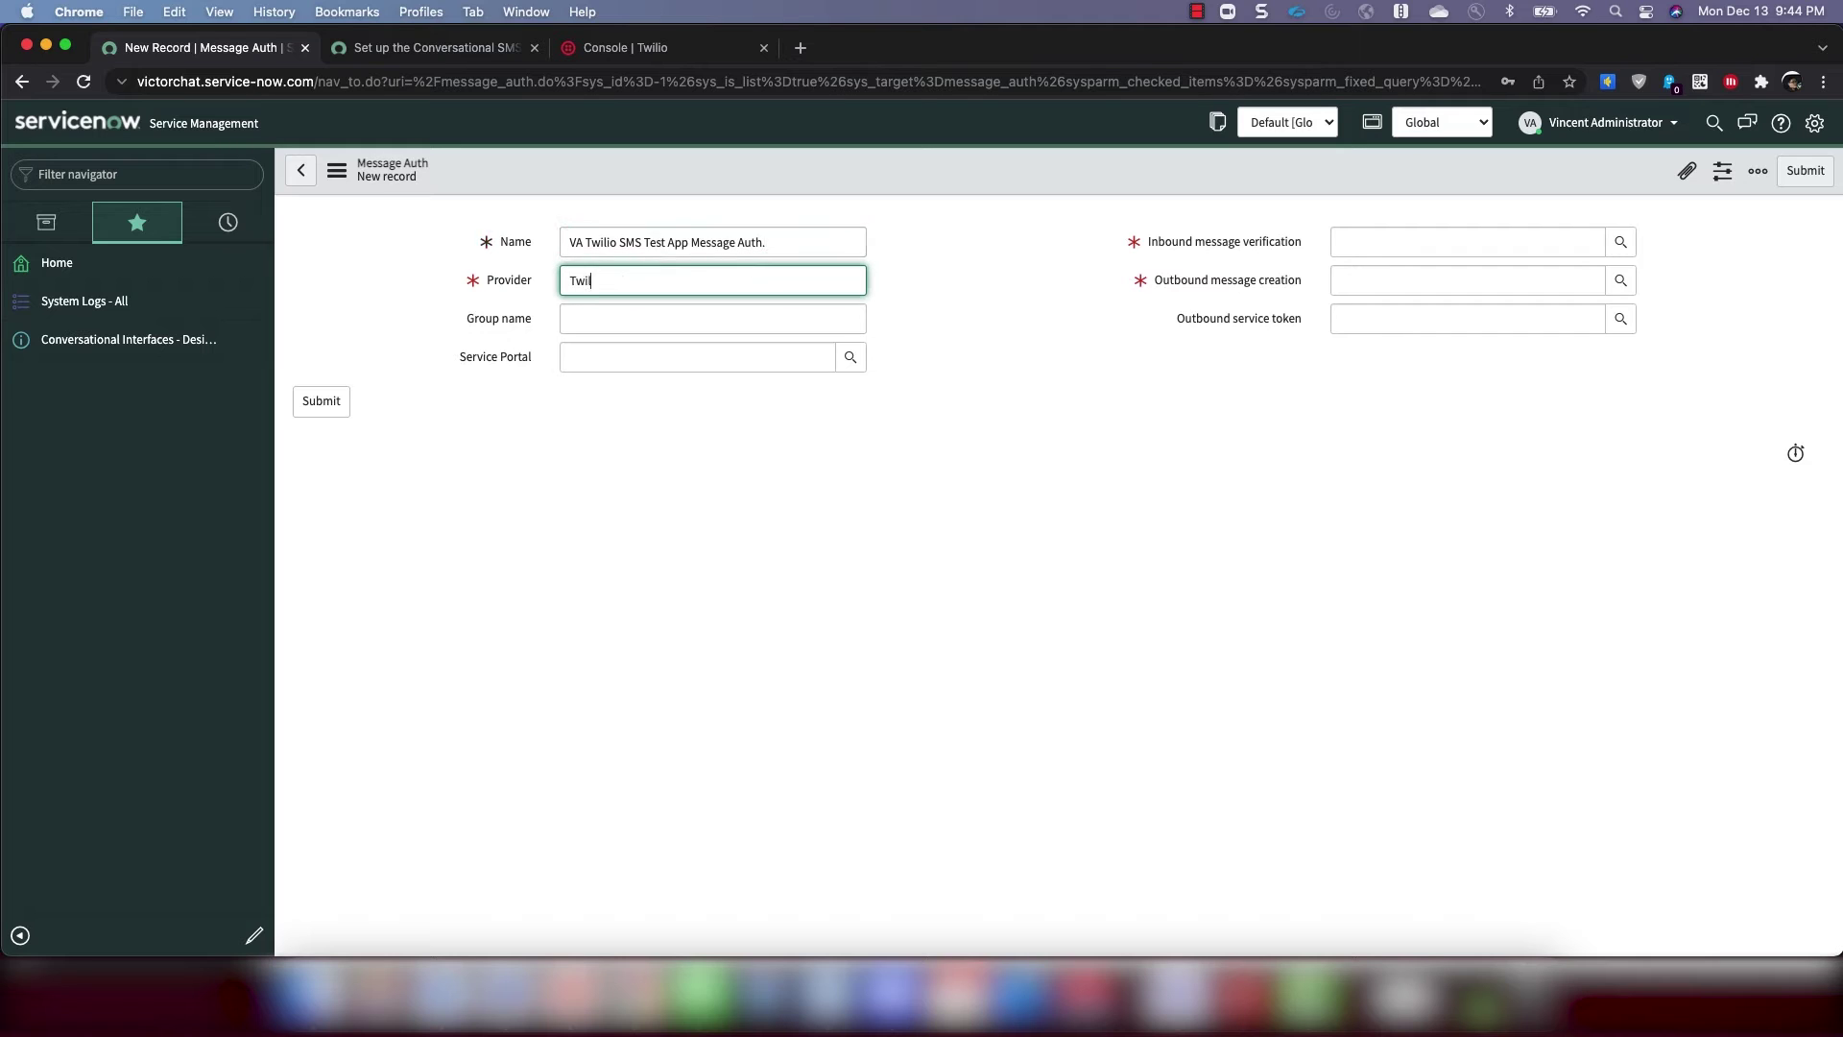
type("io")
left_click(1305, 373)
Set Inbound message verification to TwilioSMSTestAppAuthToken
mouse_move(1149, 252)
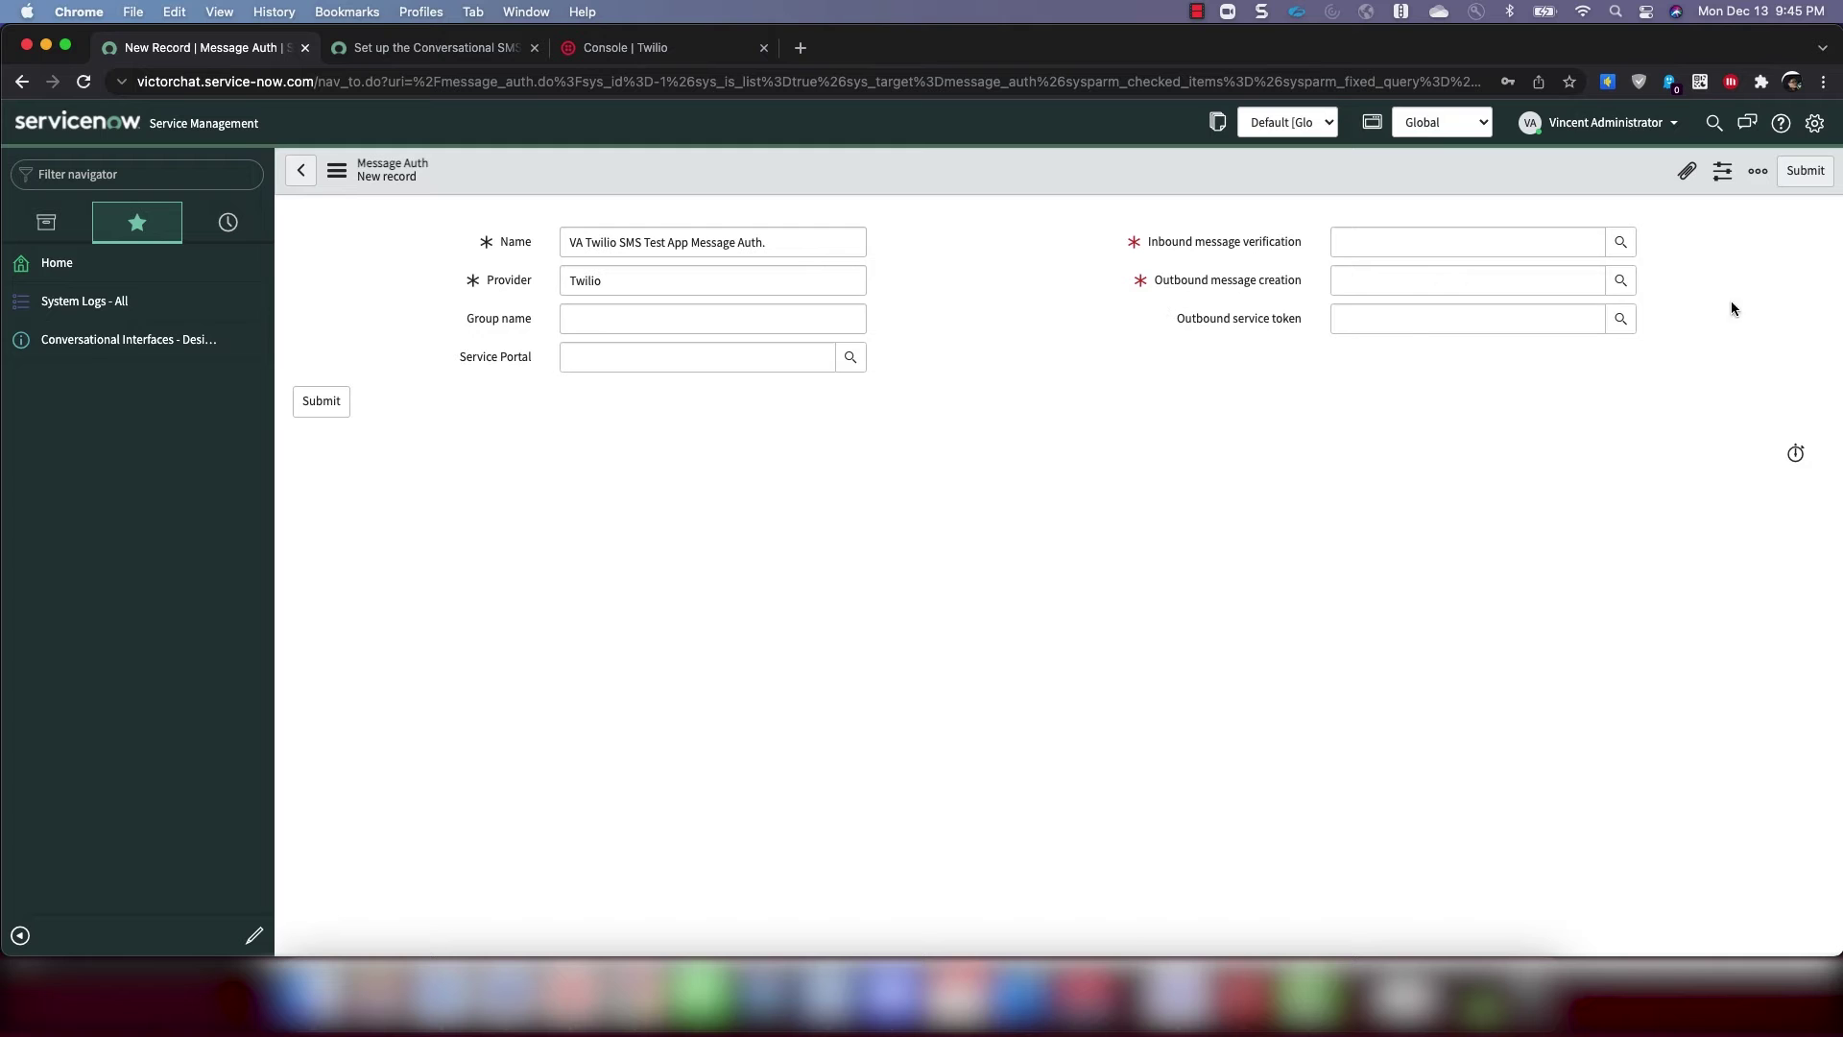
left_click(1620, 243)
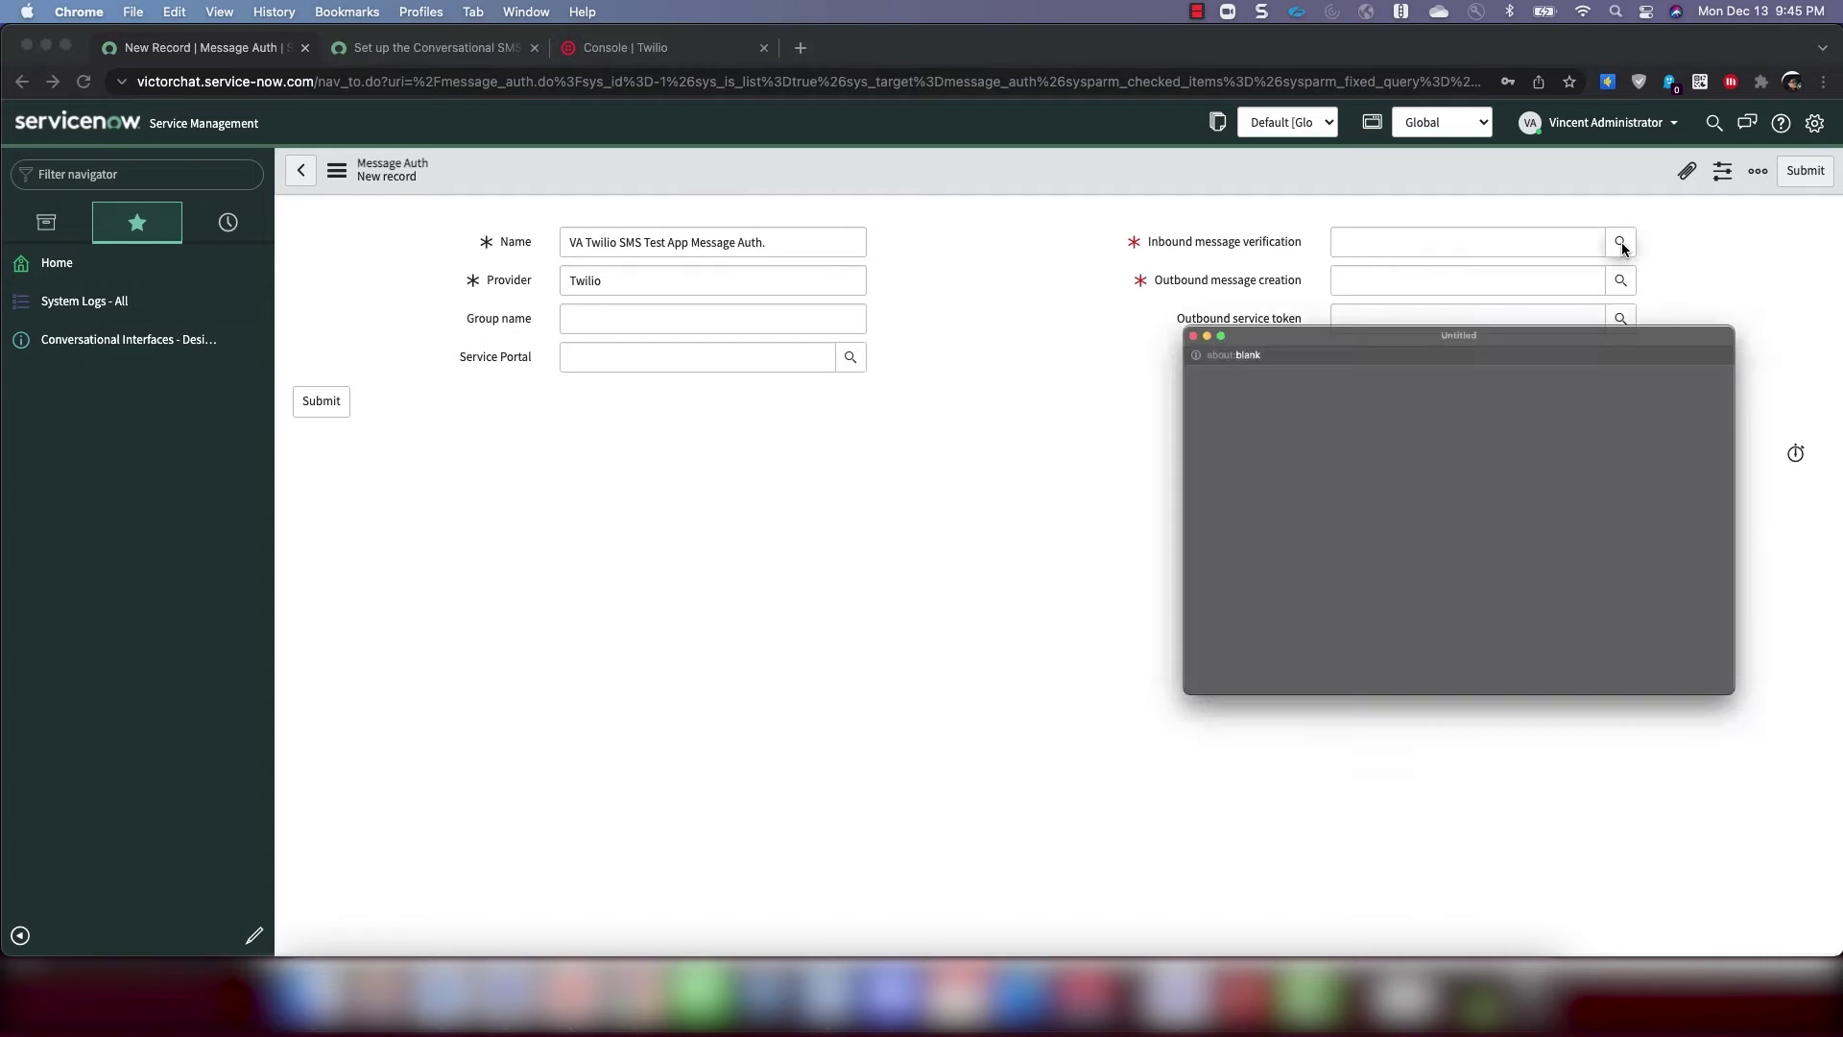
scroll(1211, 528, "down", 10)
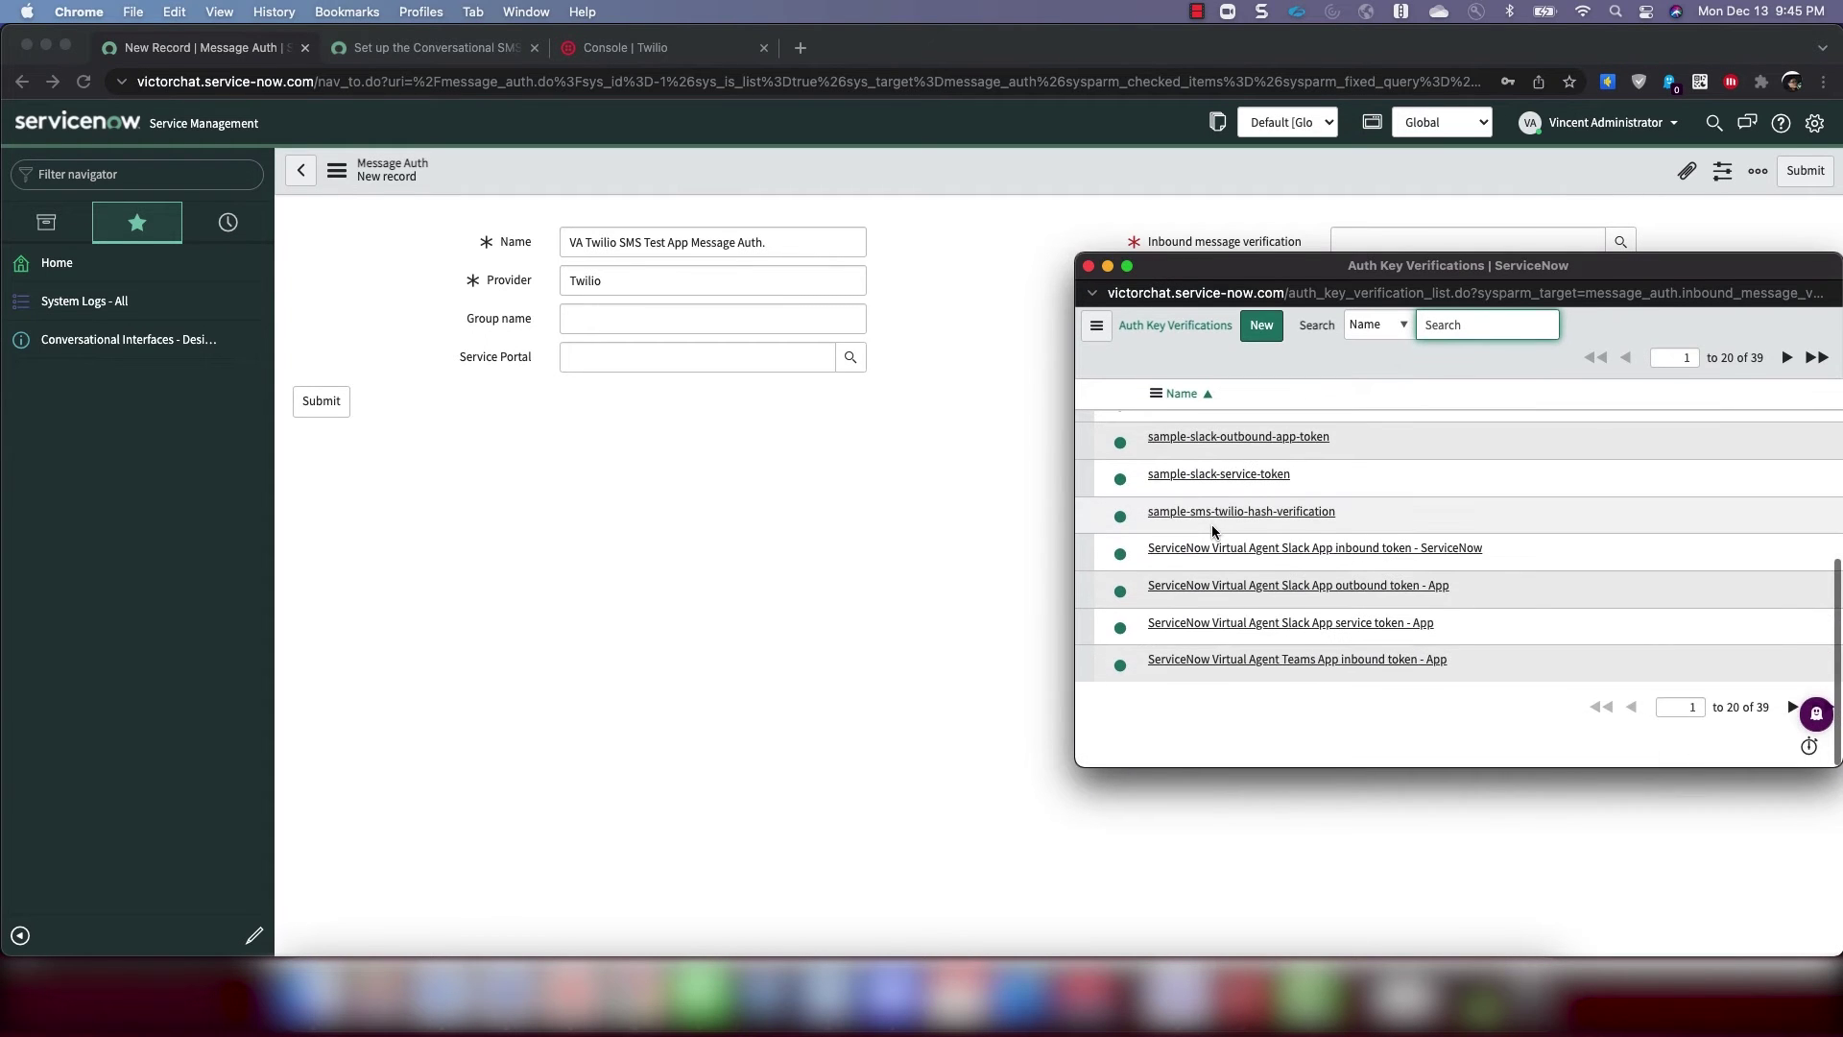
left_click(1787, 712)
scroll(1326, 581, "down", 5)
left_click(1238, 630)
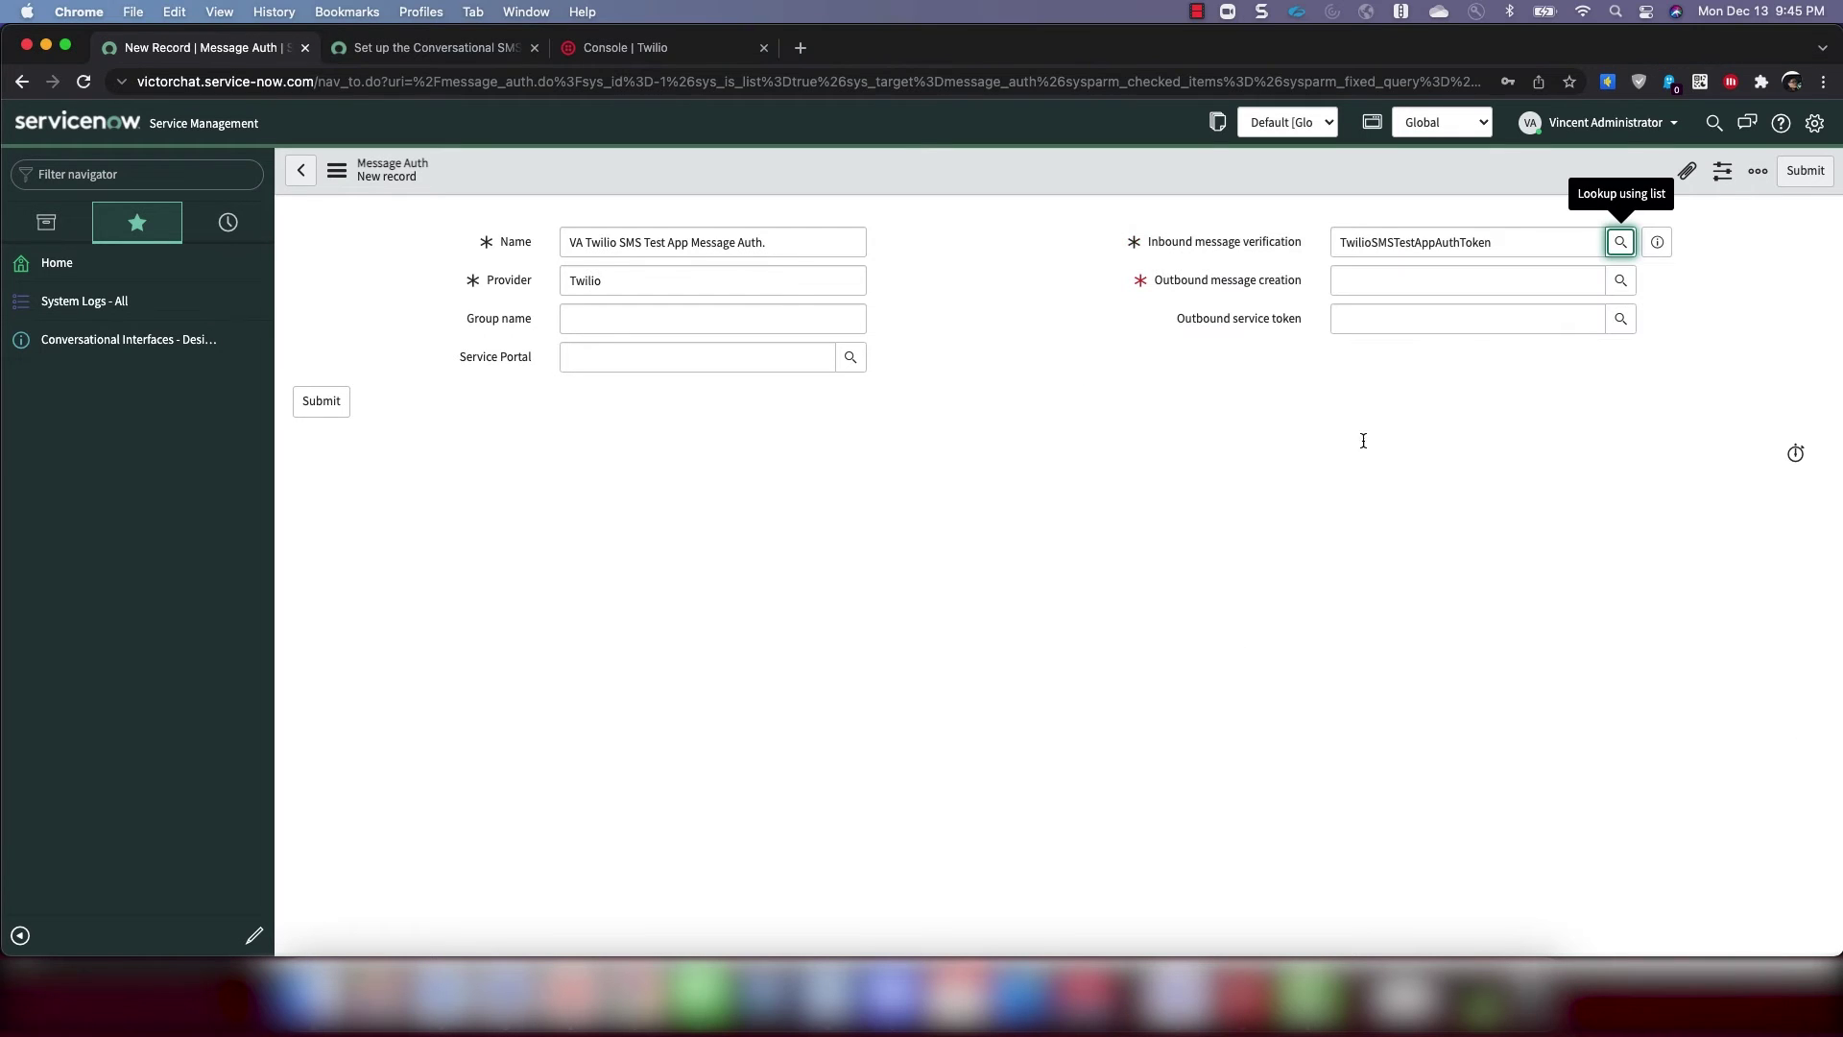
Set Outbound message creation to TwilioSMSTestAppAuthToken and submit the record
left_click(1447, 272)
left_click(1620, 280)
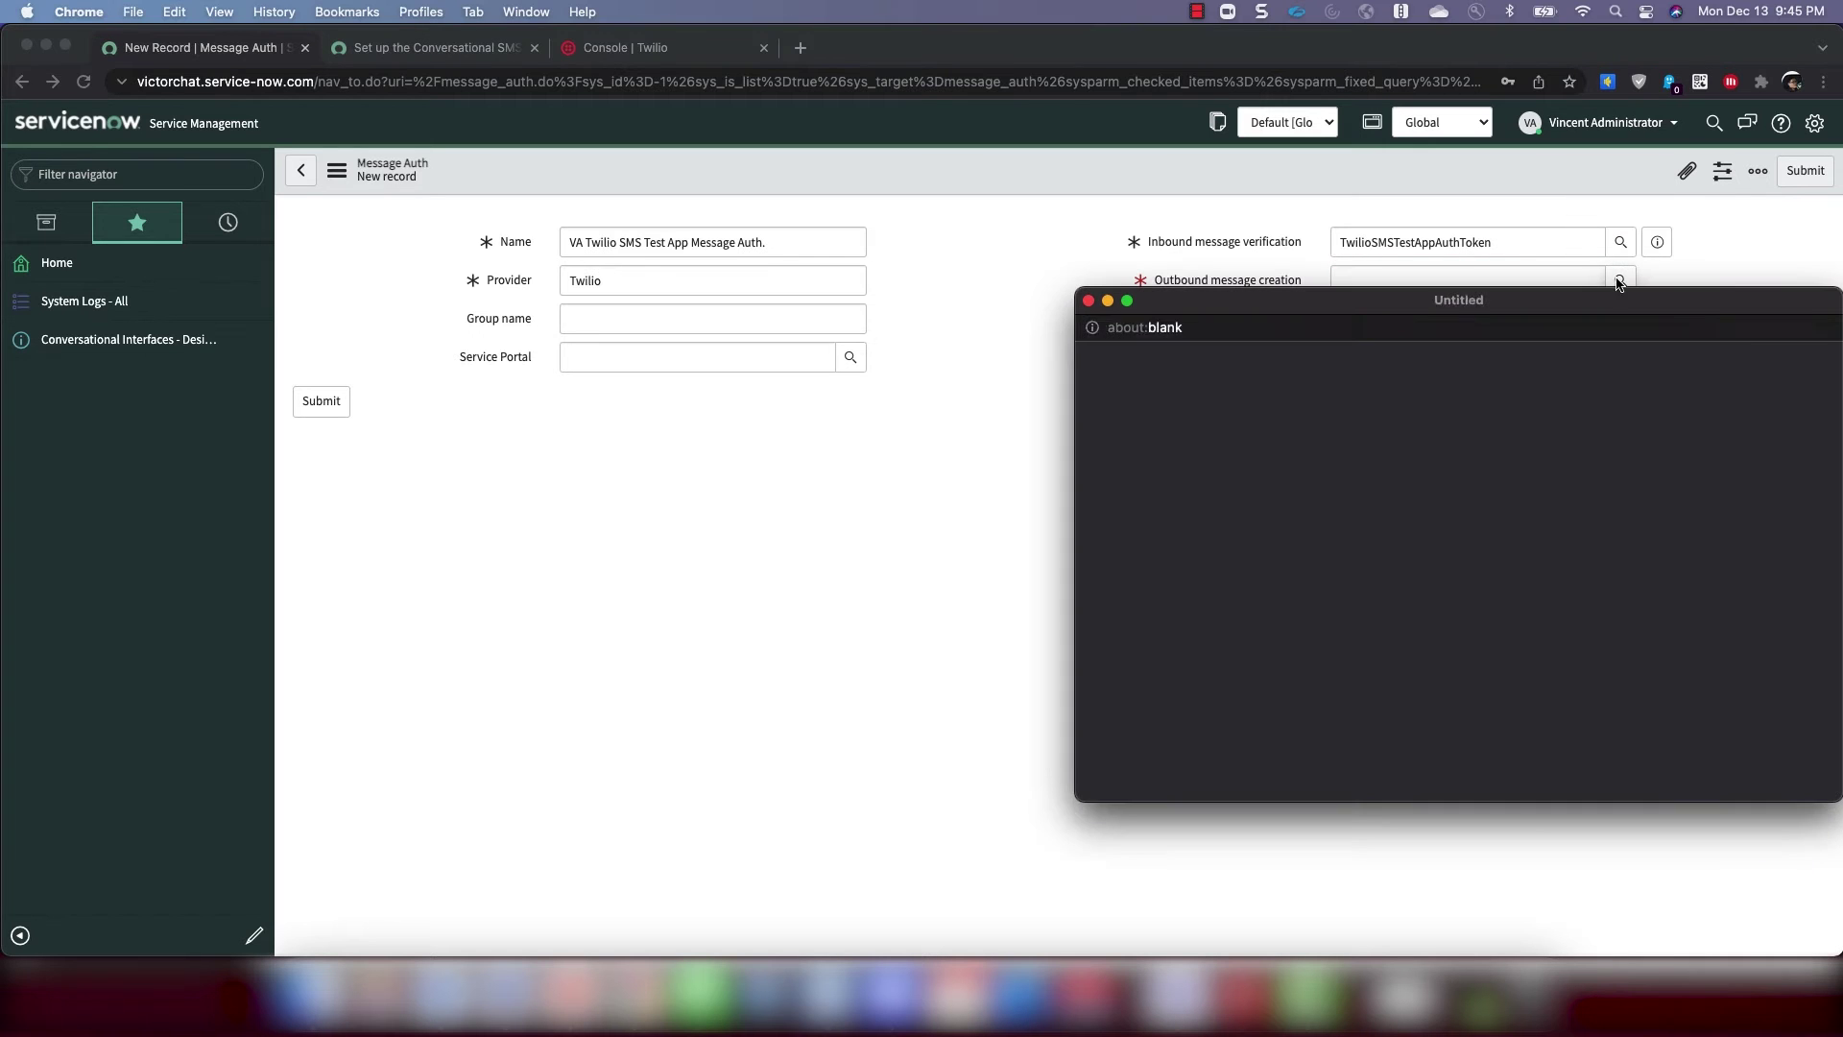
scroll(1252, 586, "down", 10)
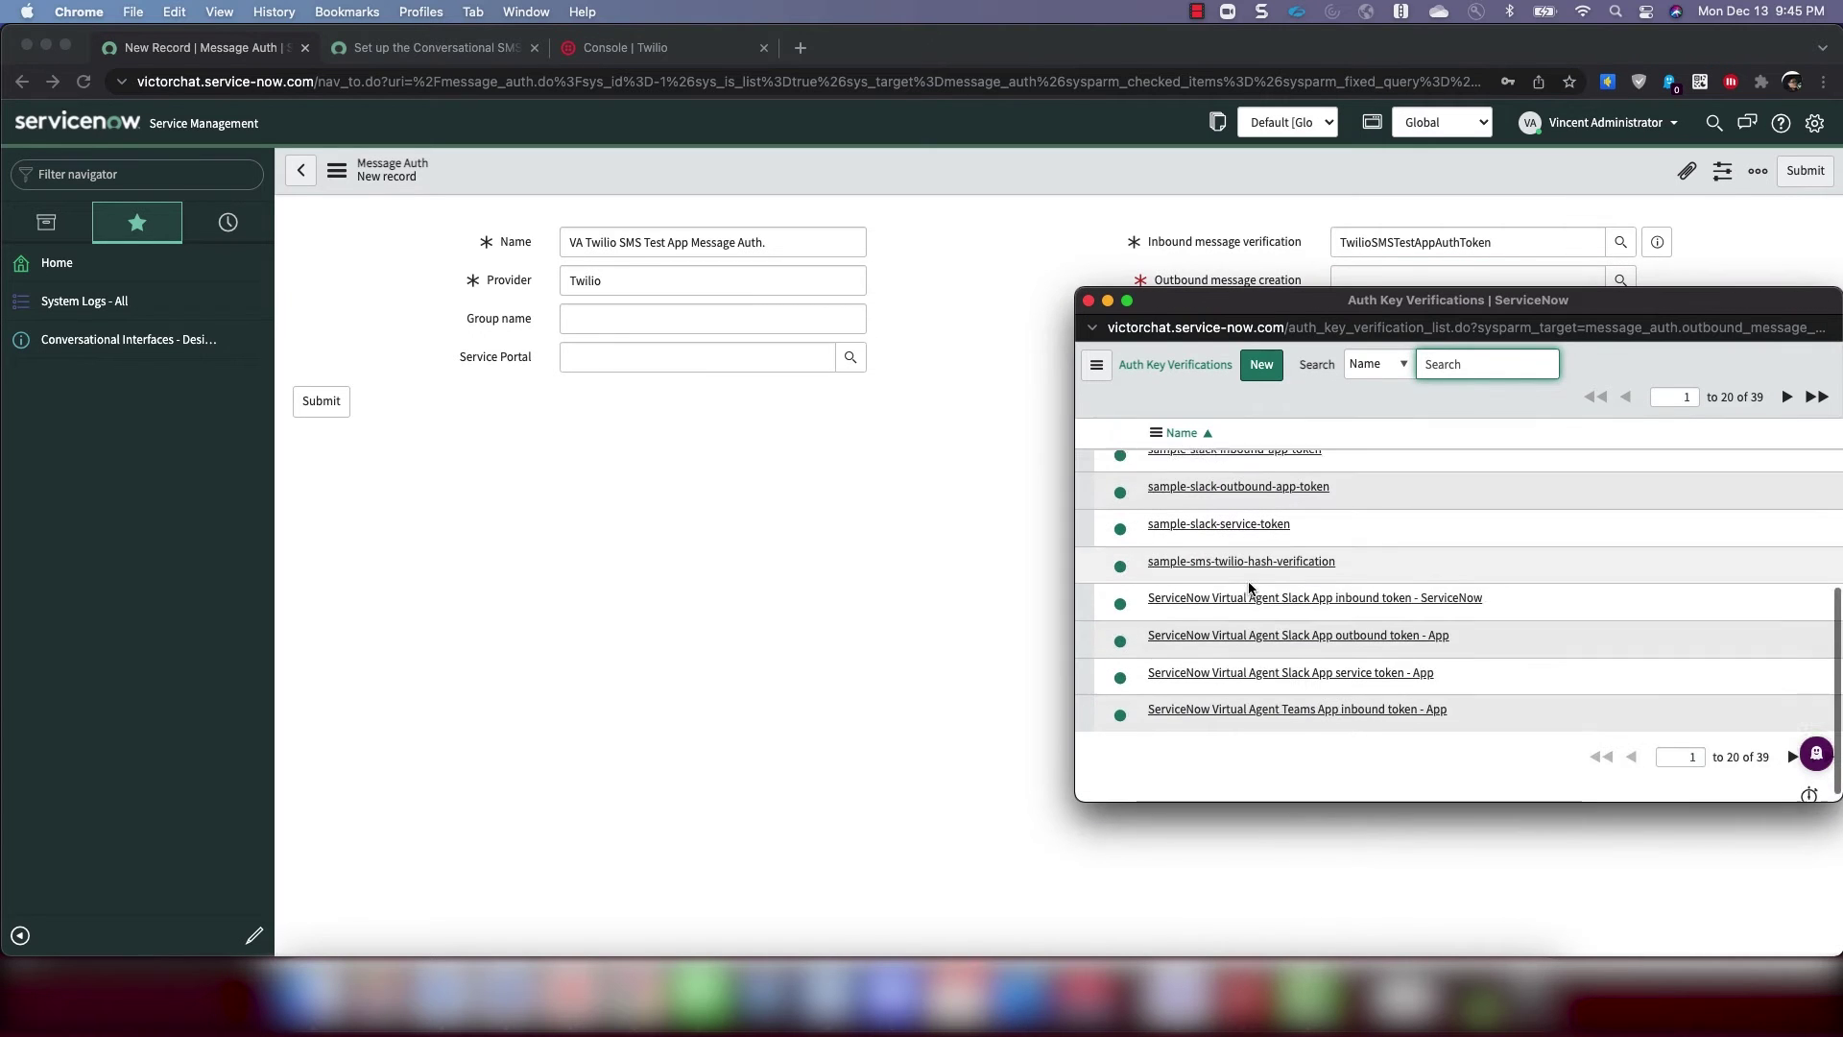
left_click(1791, 746)
scroll(1205, 574, "down", 5)
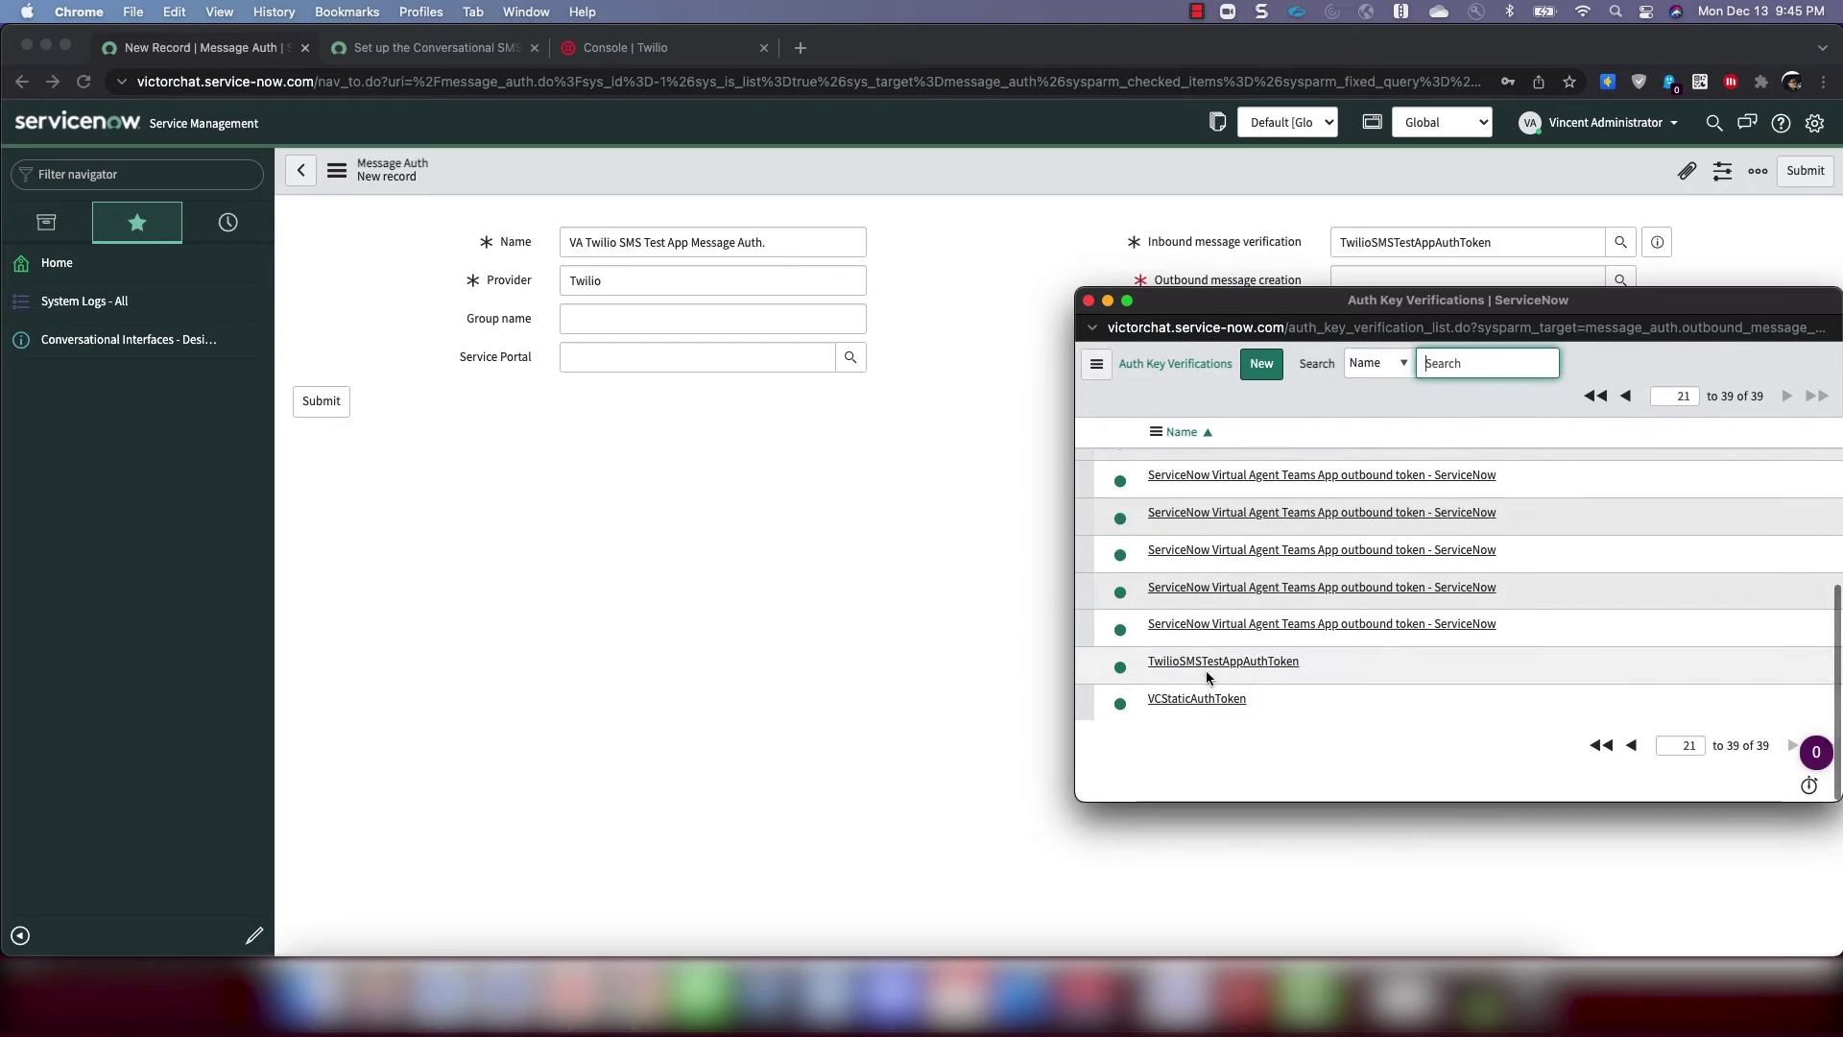
left_click(1201, 662)
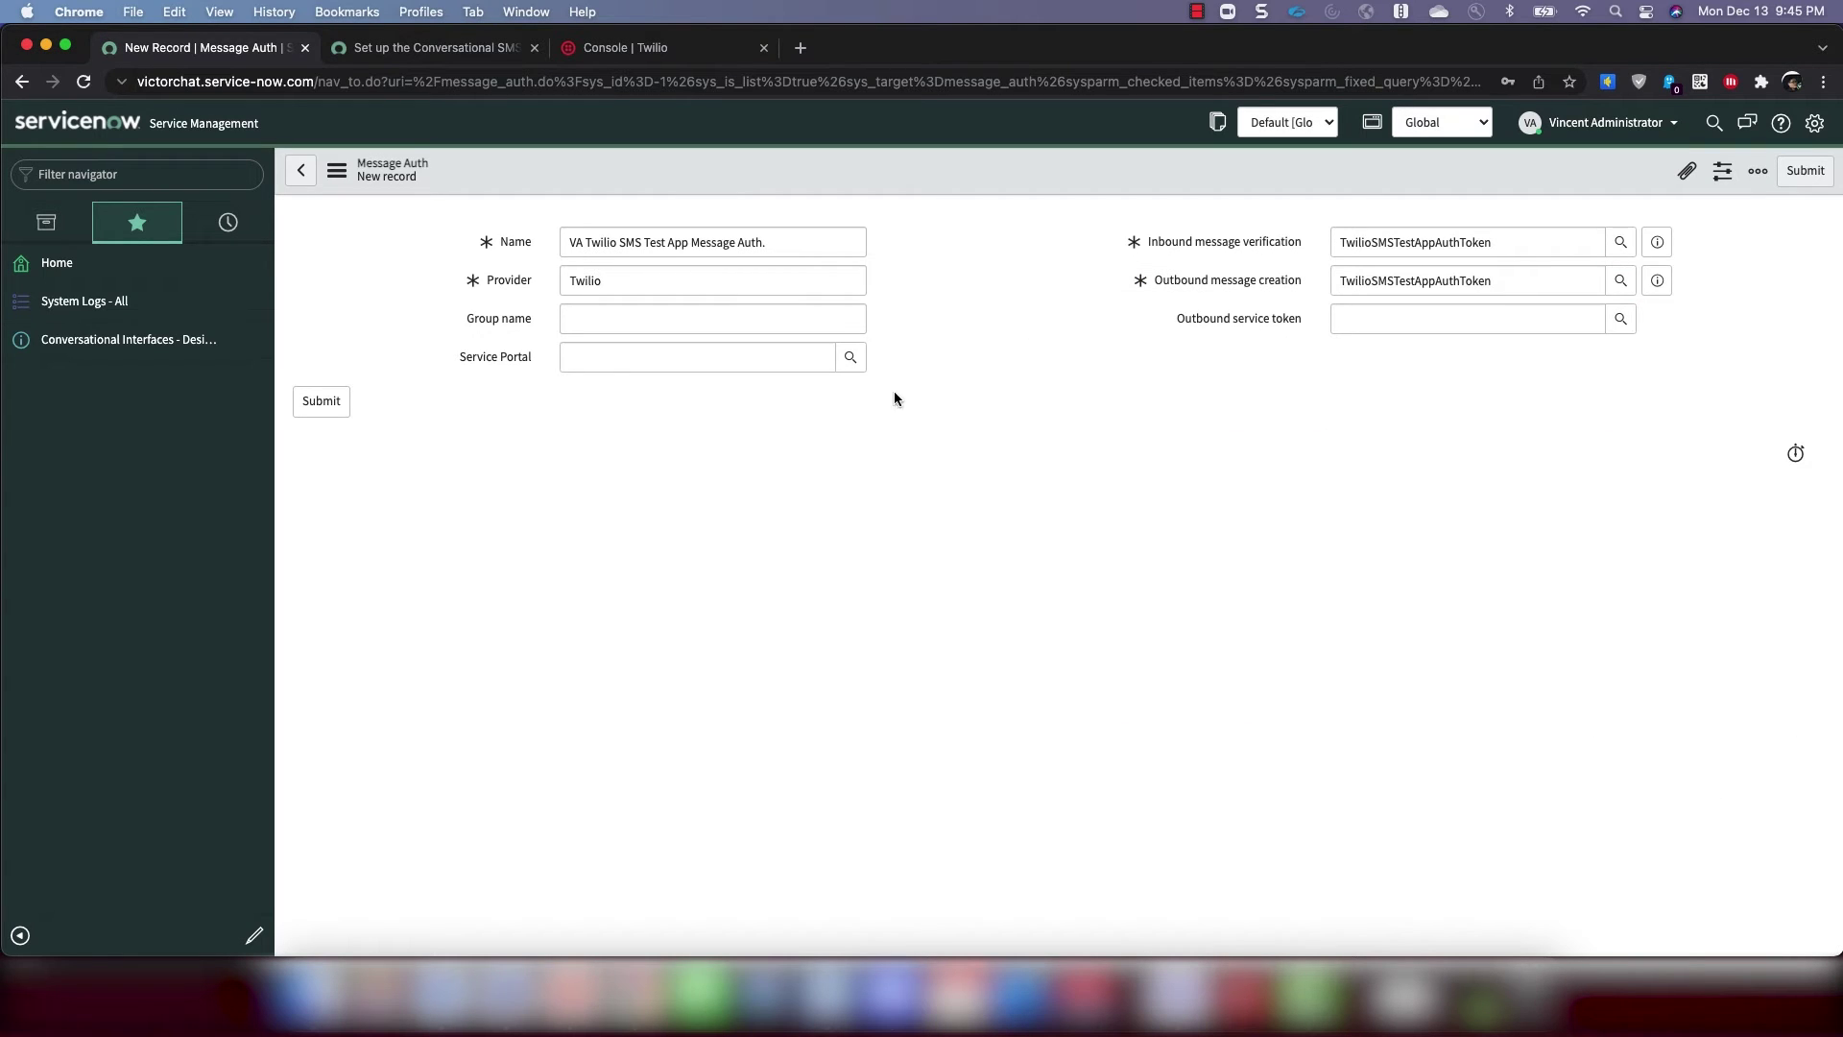
left_click(313, 406)
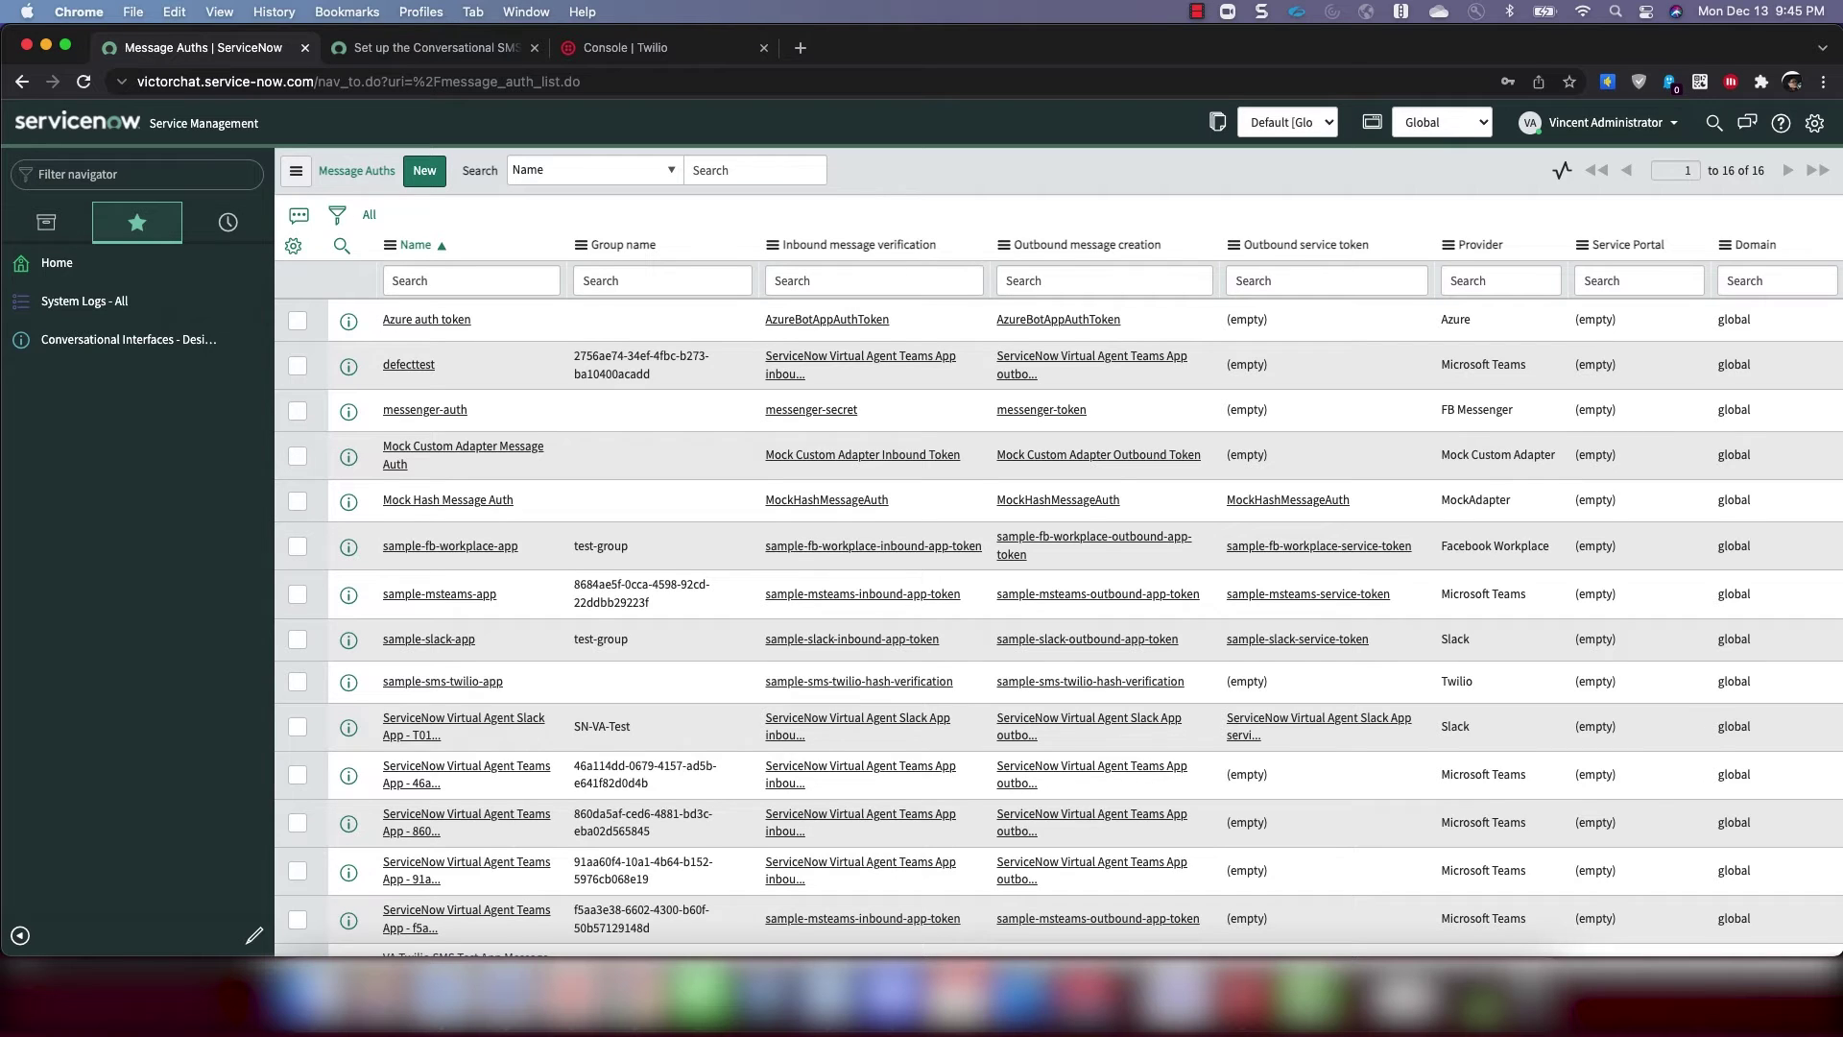
Filter the navigator for 'sms integrat' and open SMS integration with Twilio
left_click(97, 178)
type("sms inte")
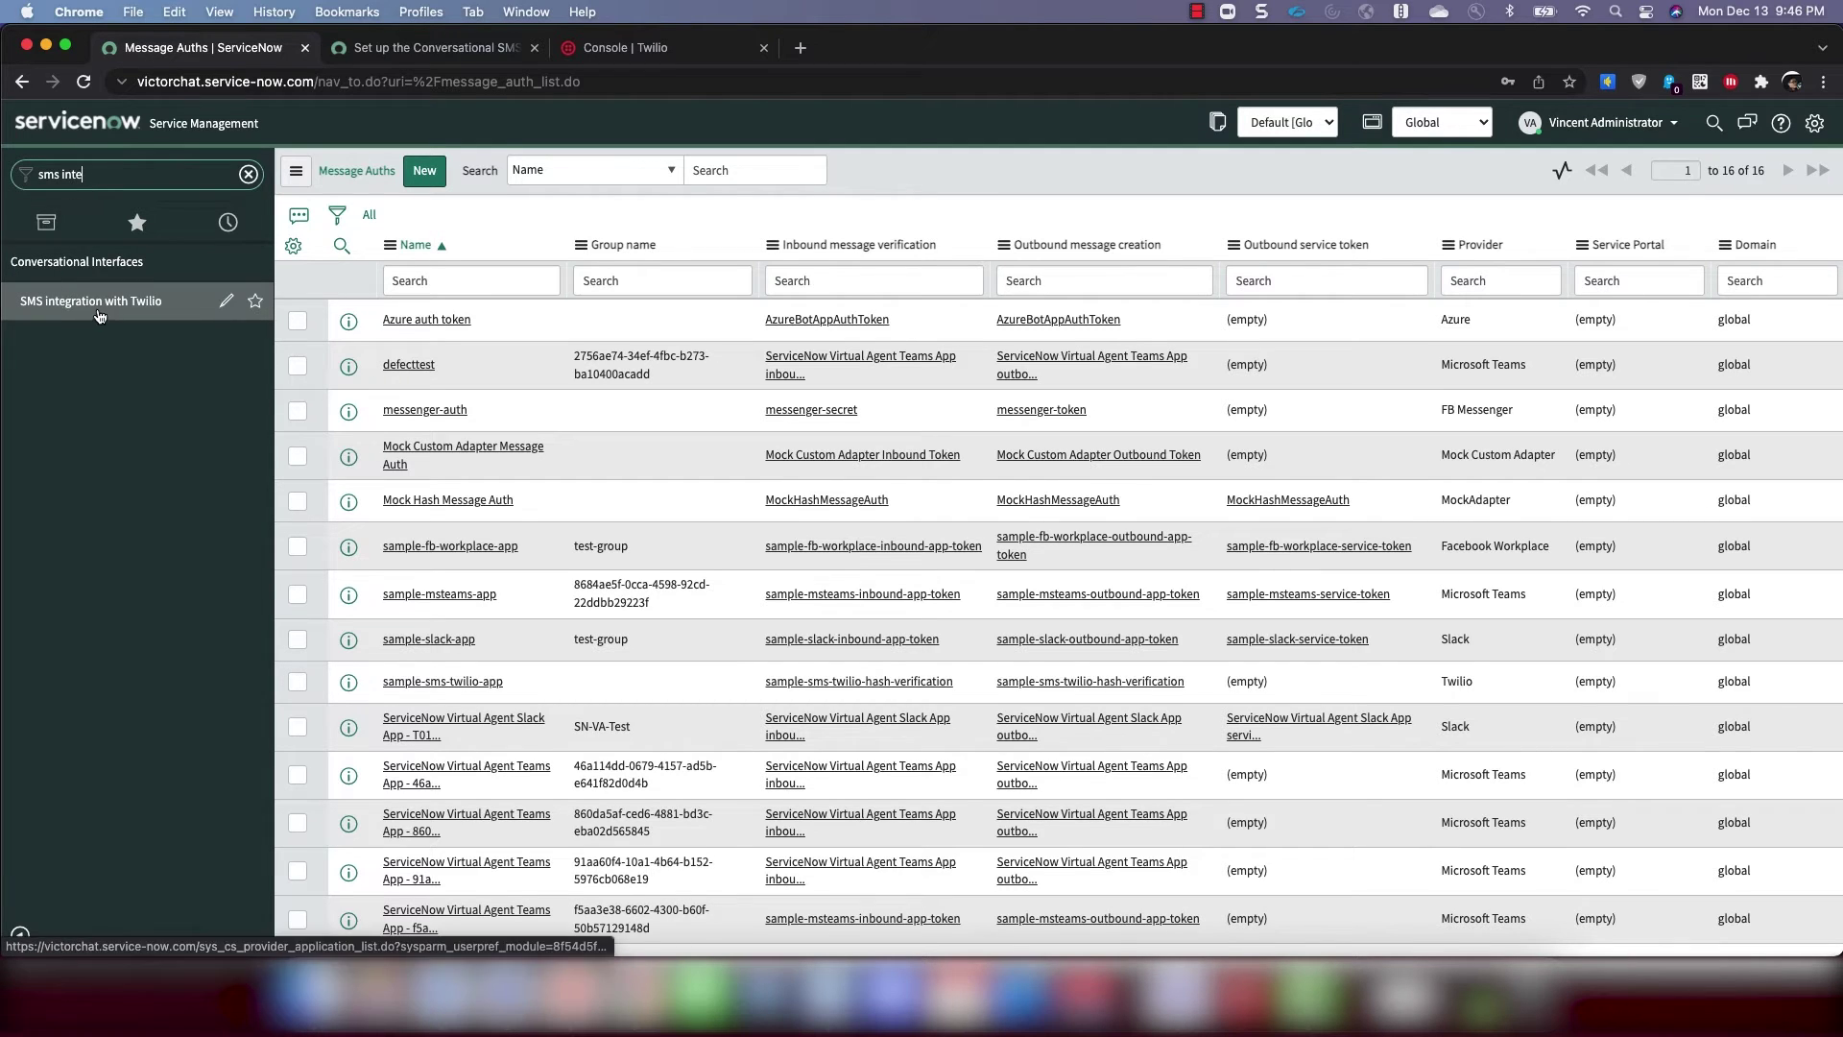
type("grat")
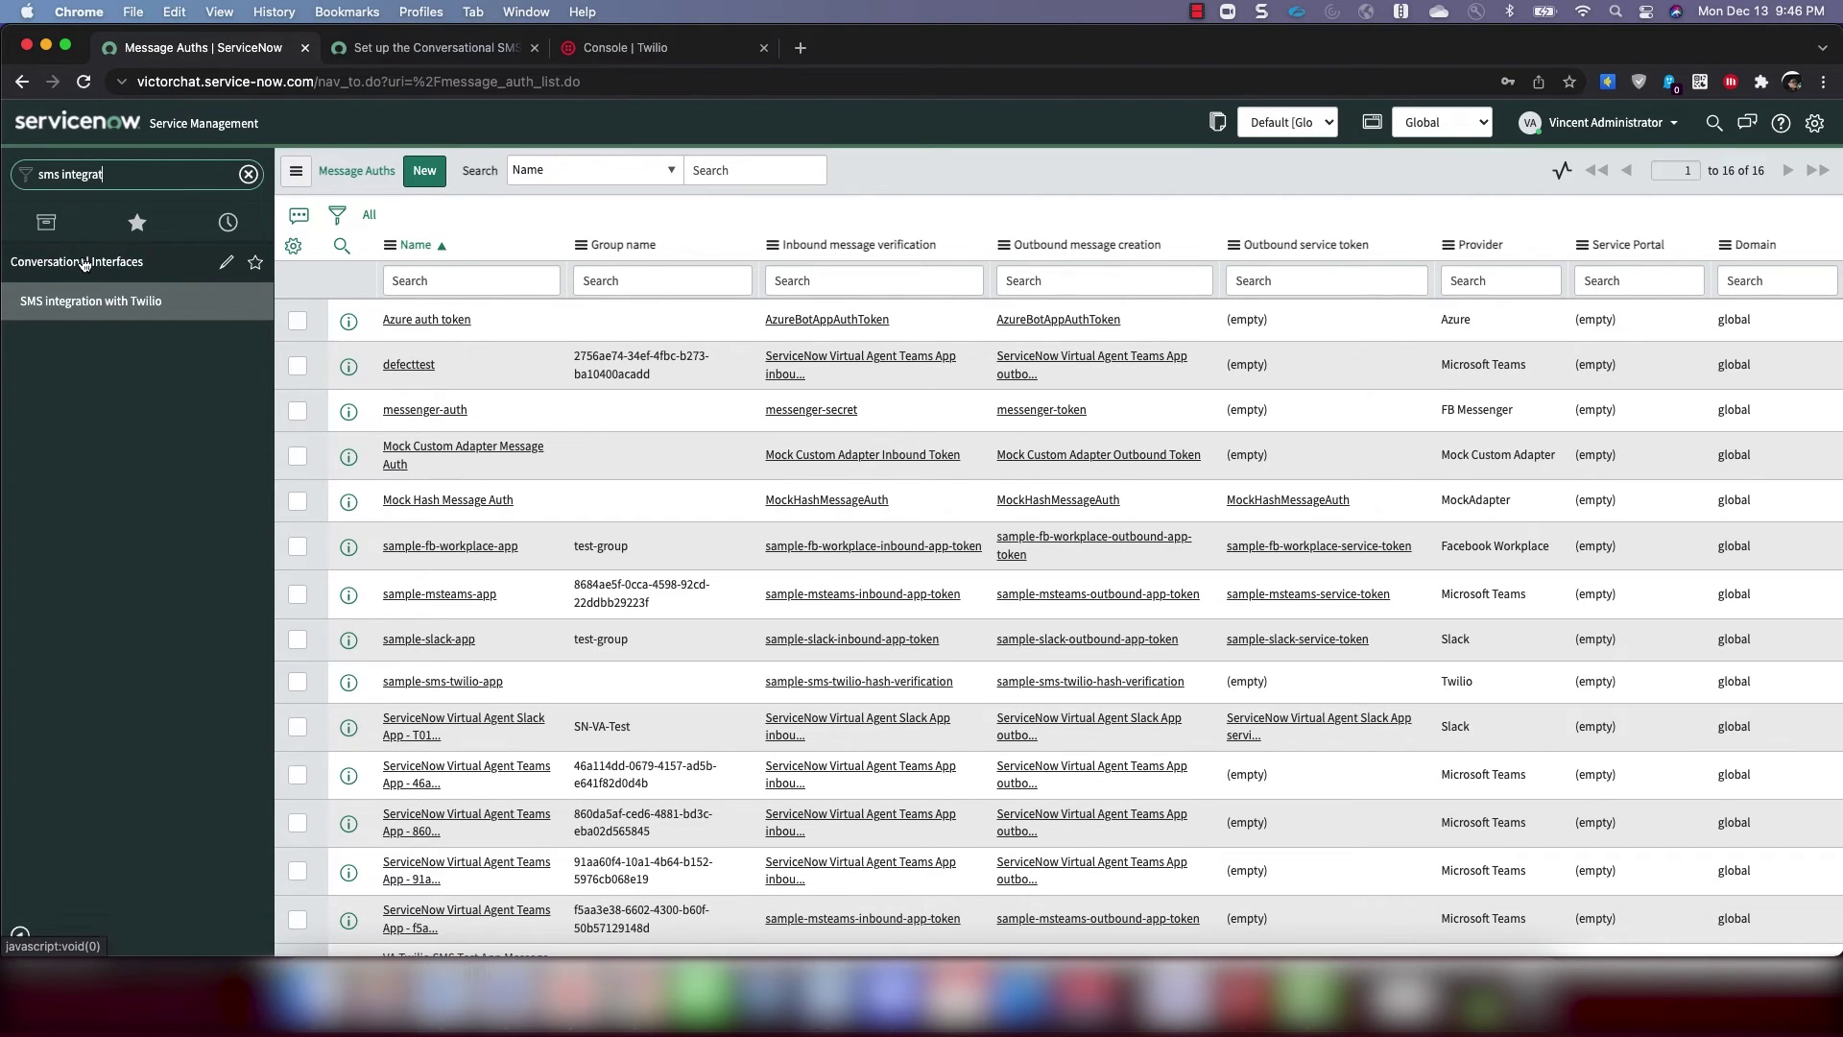
left_click(93, 314)
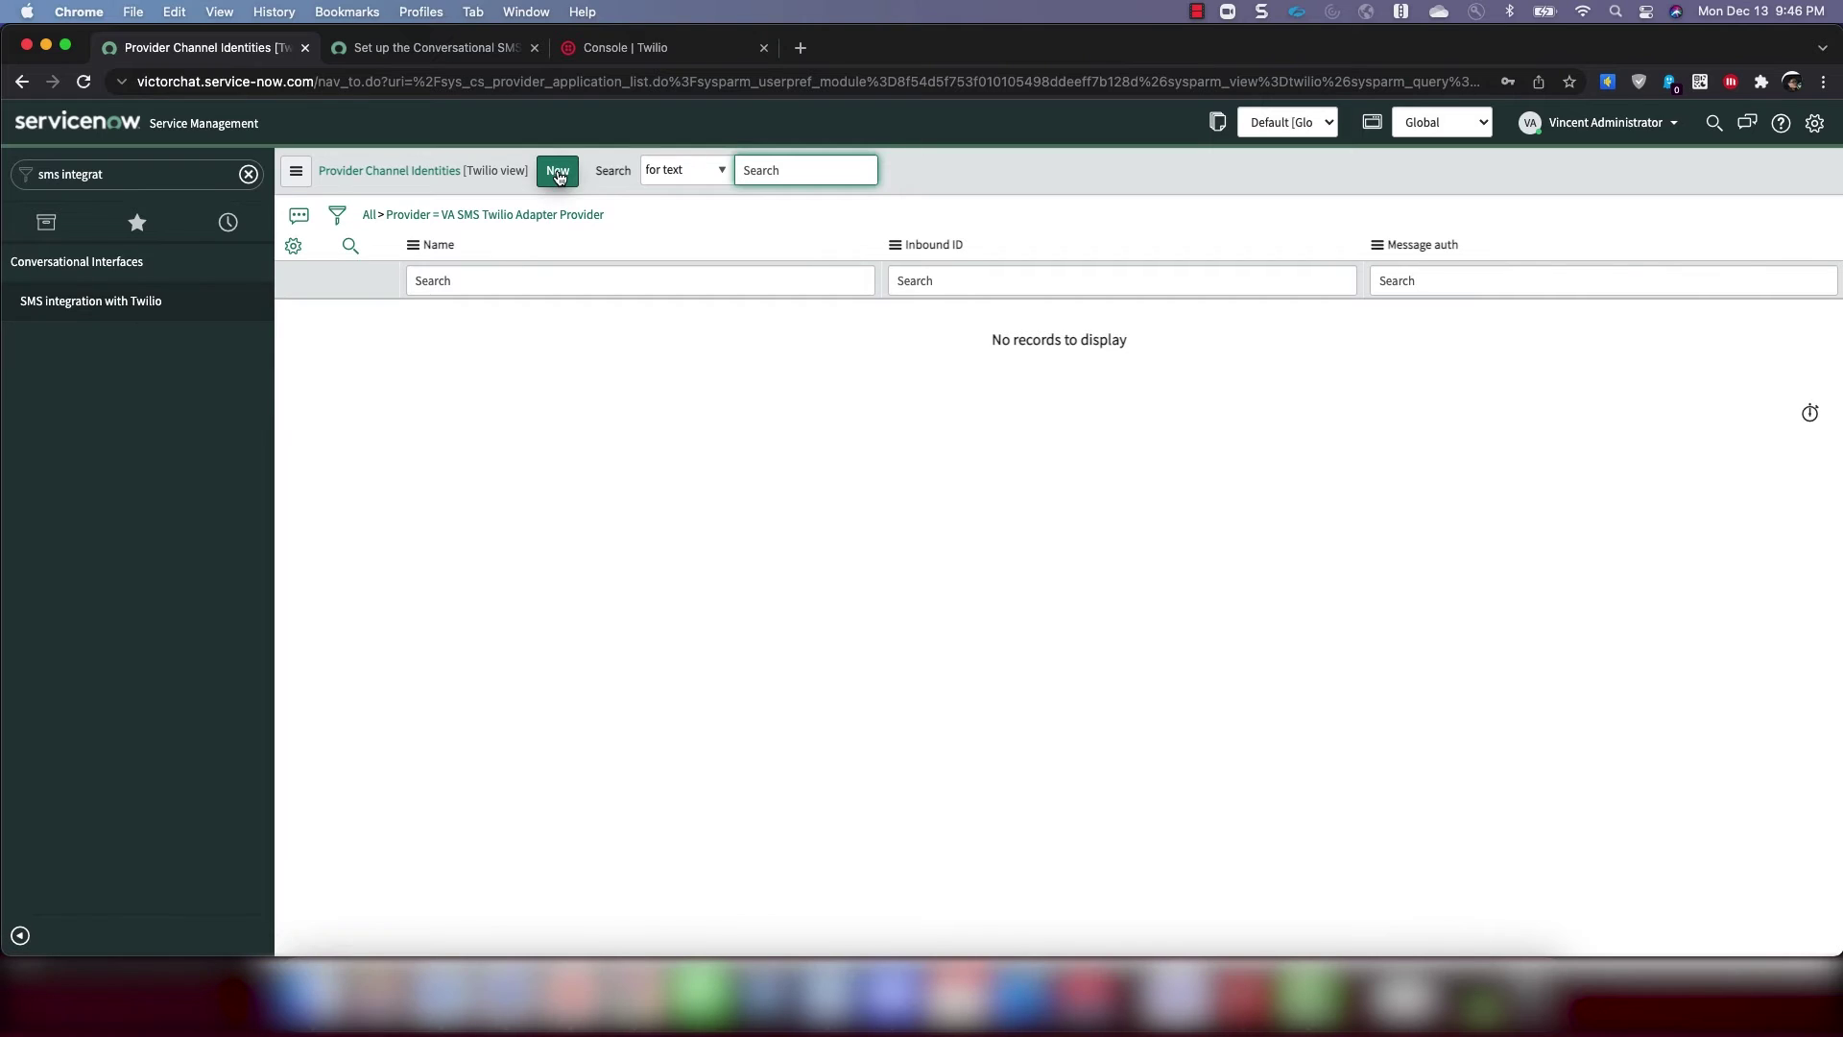
Create a channel identity named IT Service Desk using the copied Twilio trial number
left_click(560, 173)
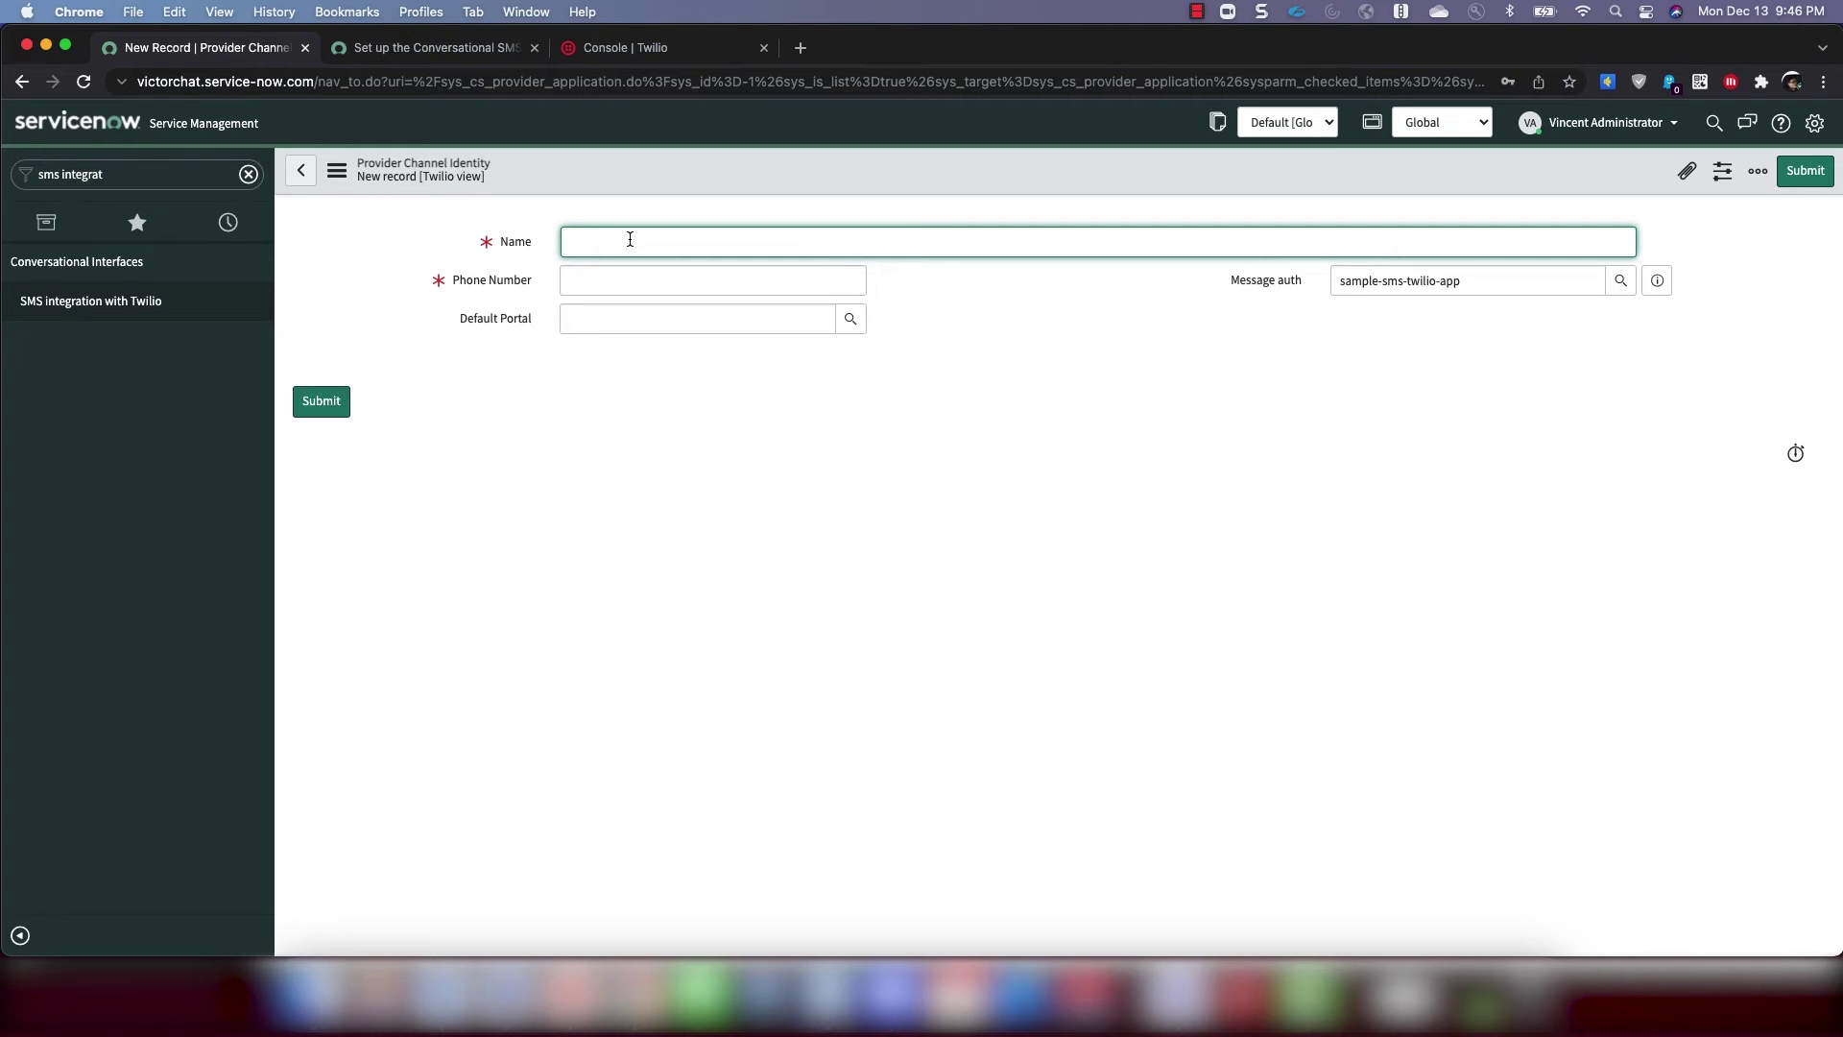
type("IT Service Desk")
left_click(613, 285)
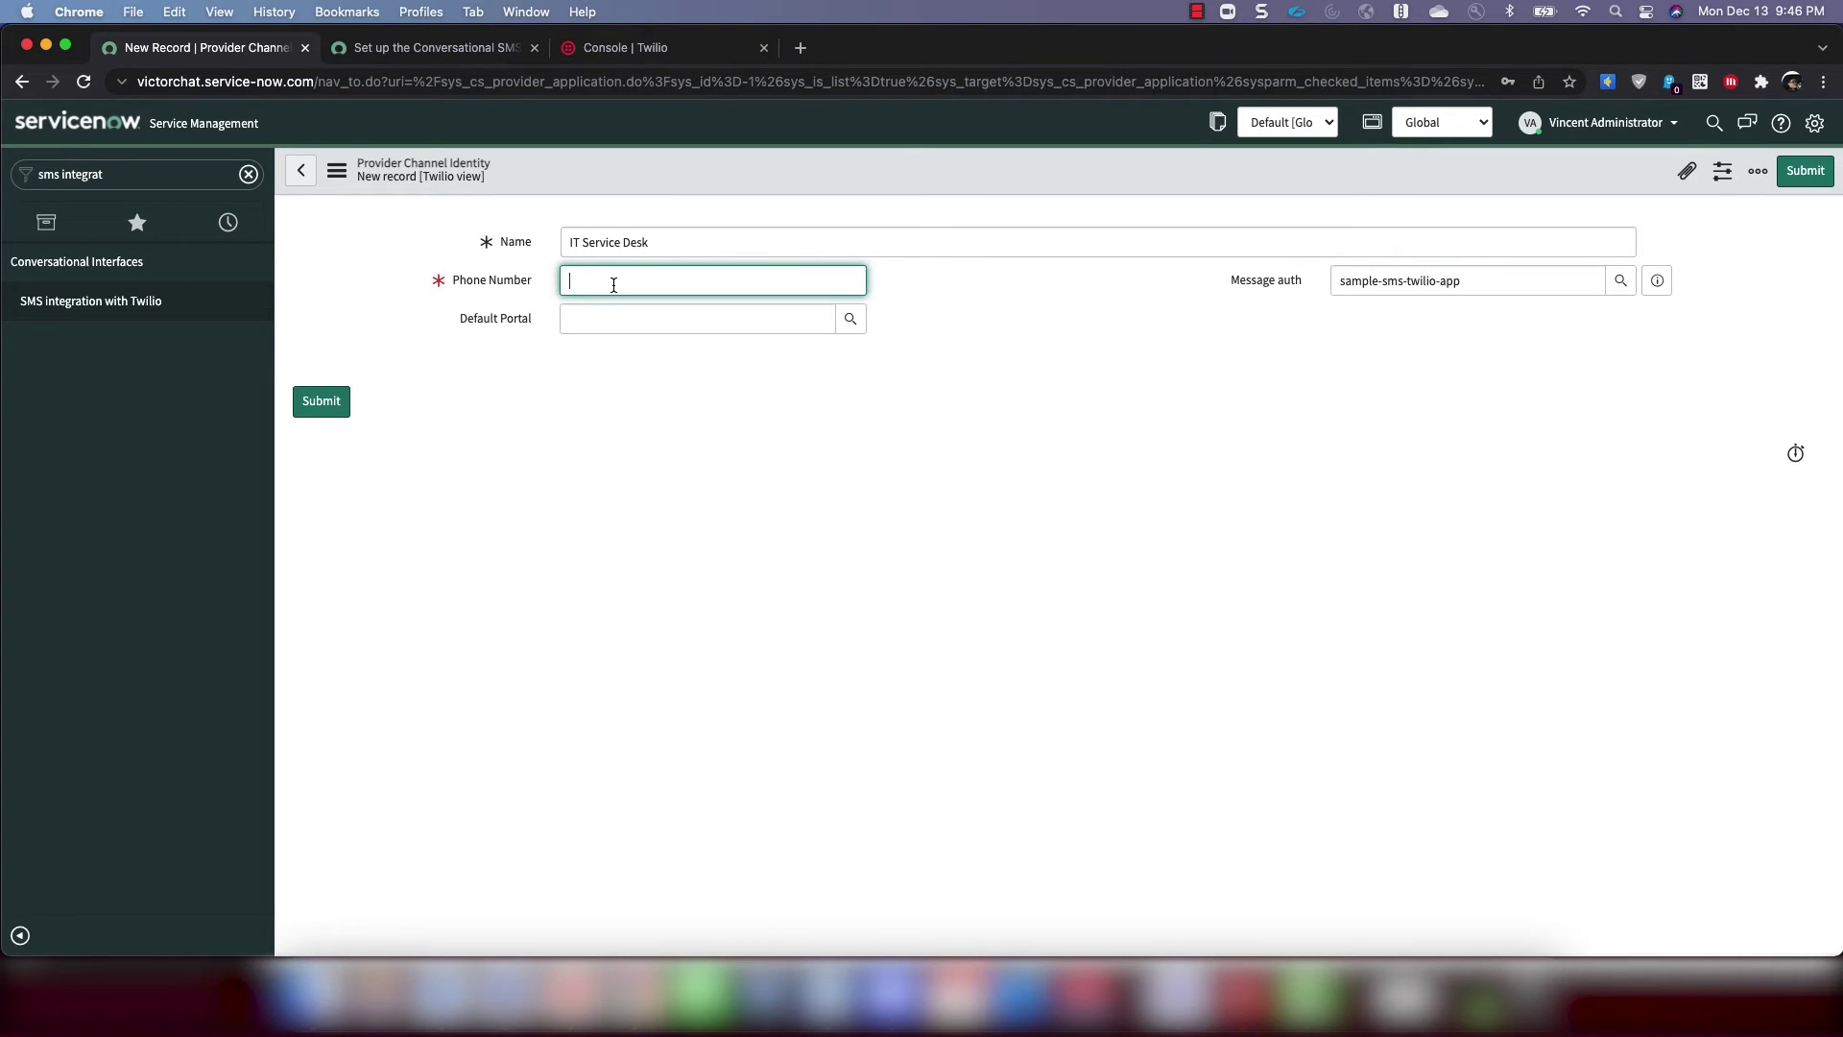
left_click(670, 54)
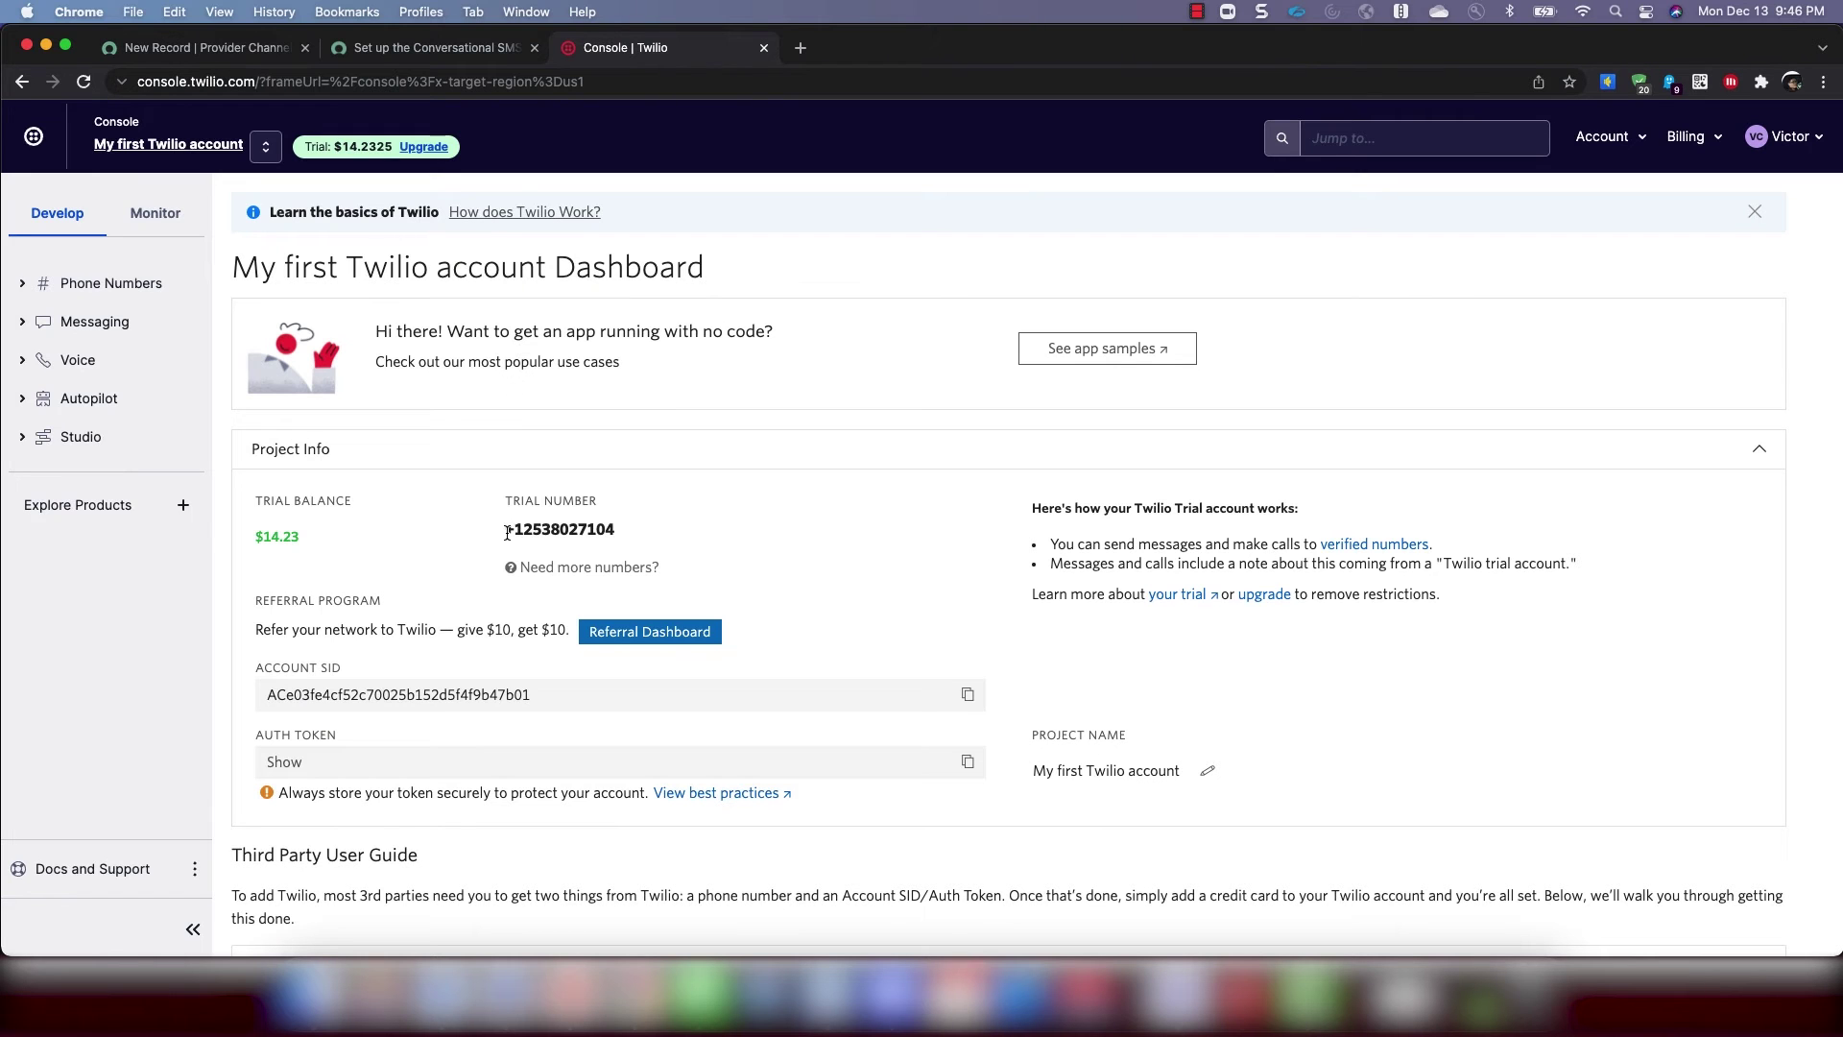
left_click_drag(505, 531, 615, 534)
key("super+c")
left_click(276, 54)
key("super+v")
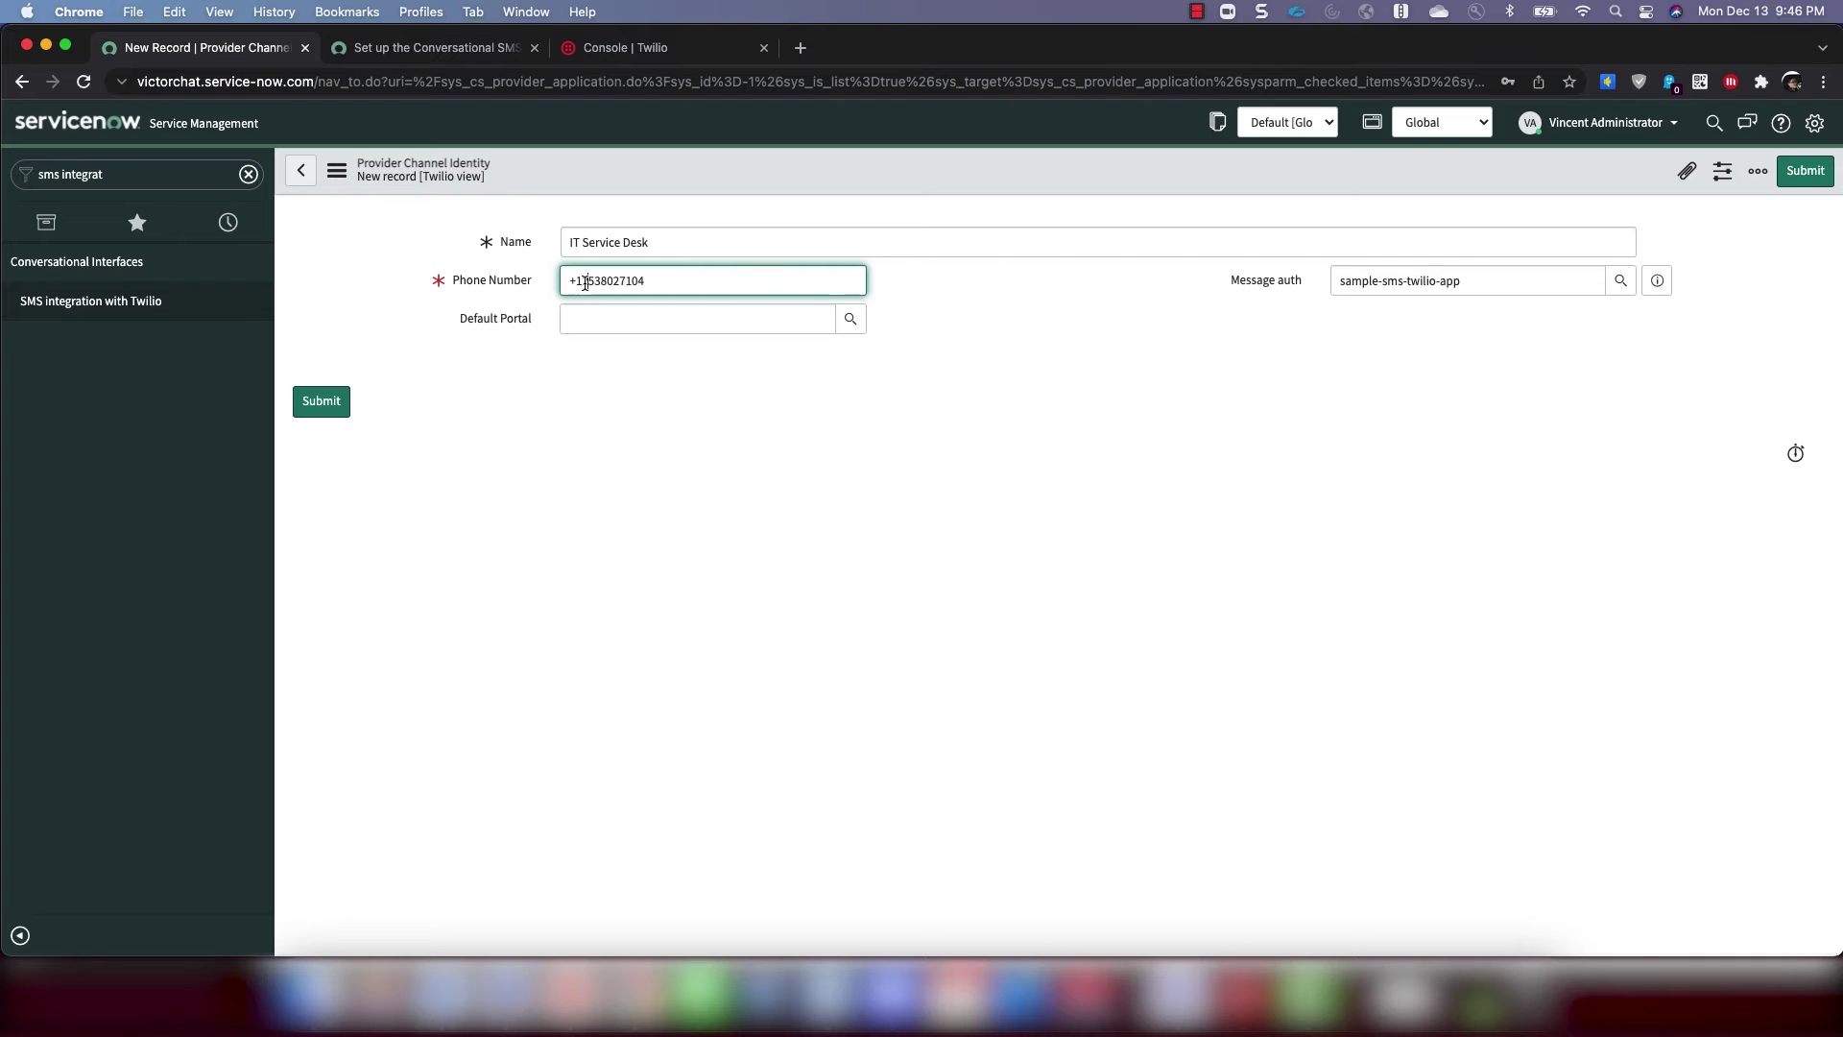
left_click(643, 410)
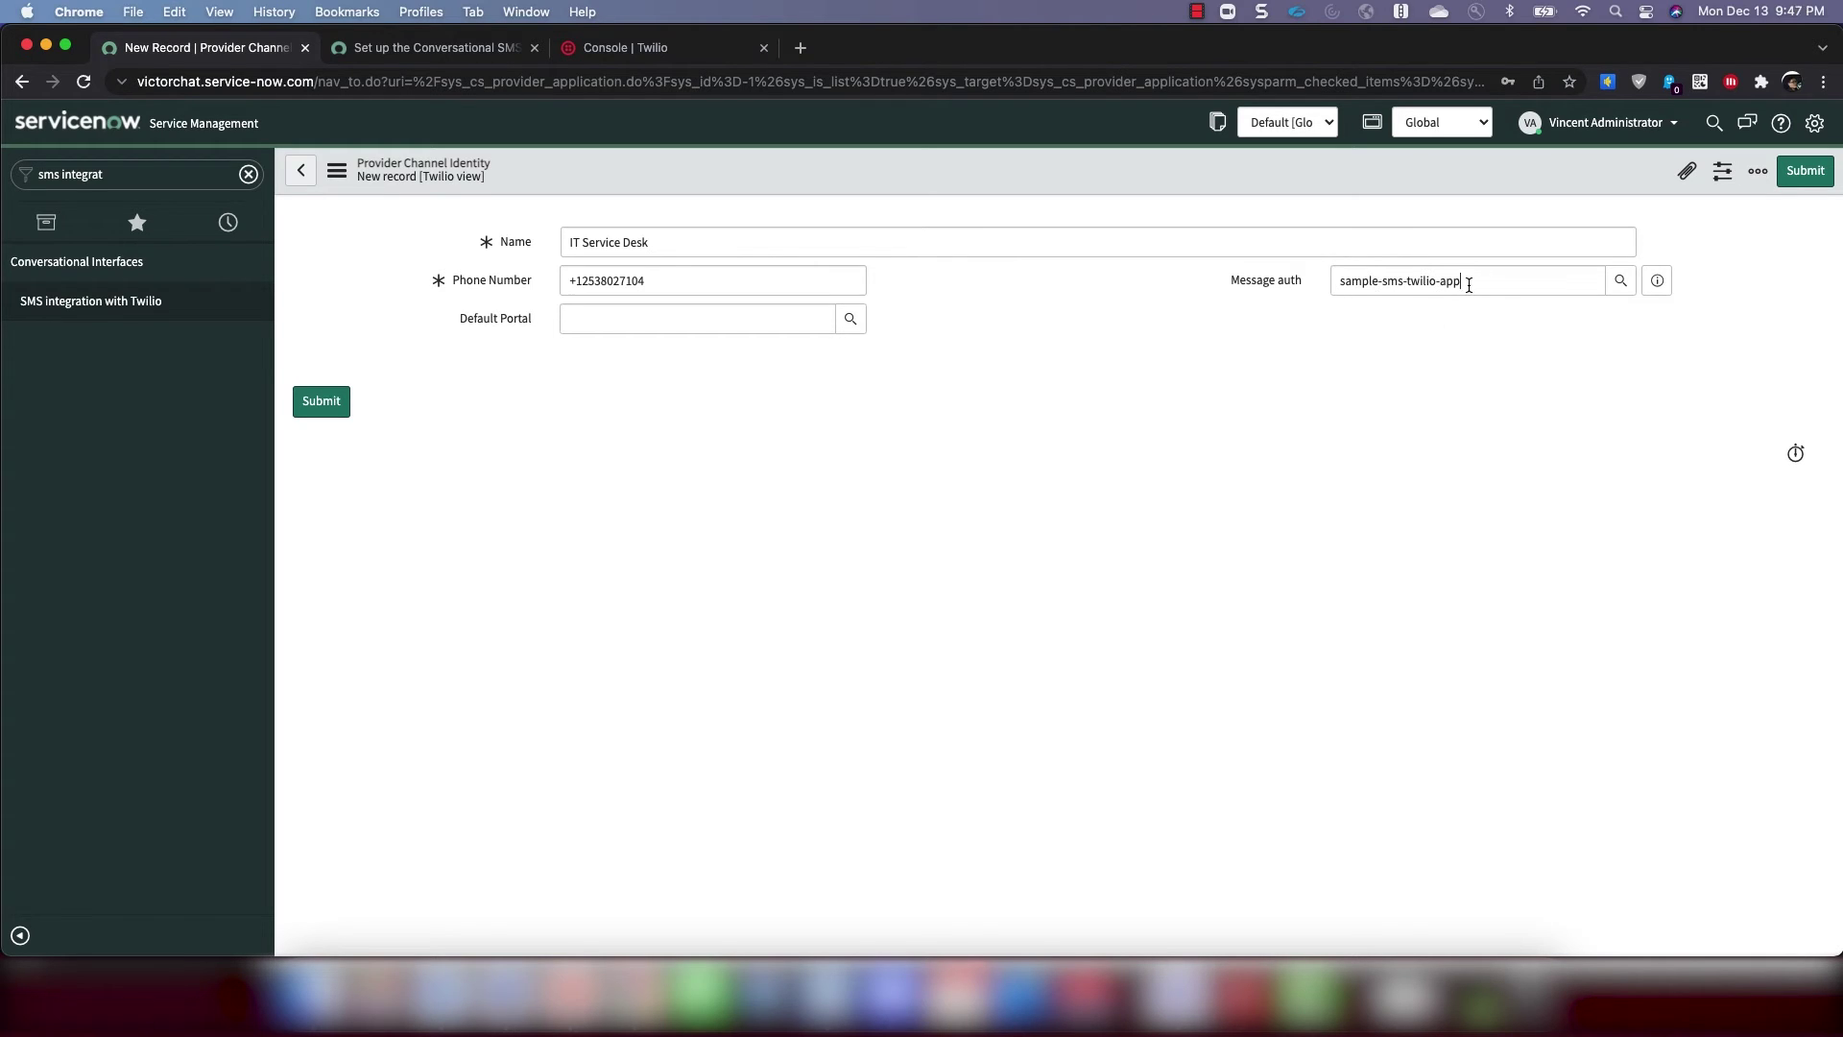
Set its Message auth to VA Twilio SMS Test App Message Auth. and submit
left_click_drag(1468, 285, 1176, 288)
key("BackSpace")
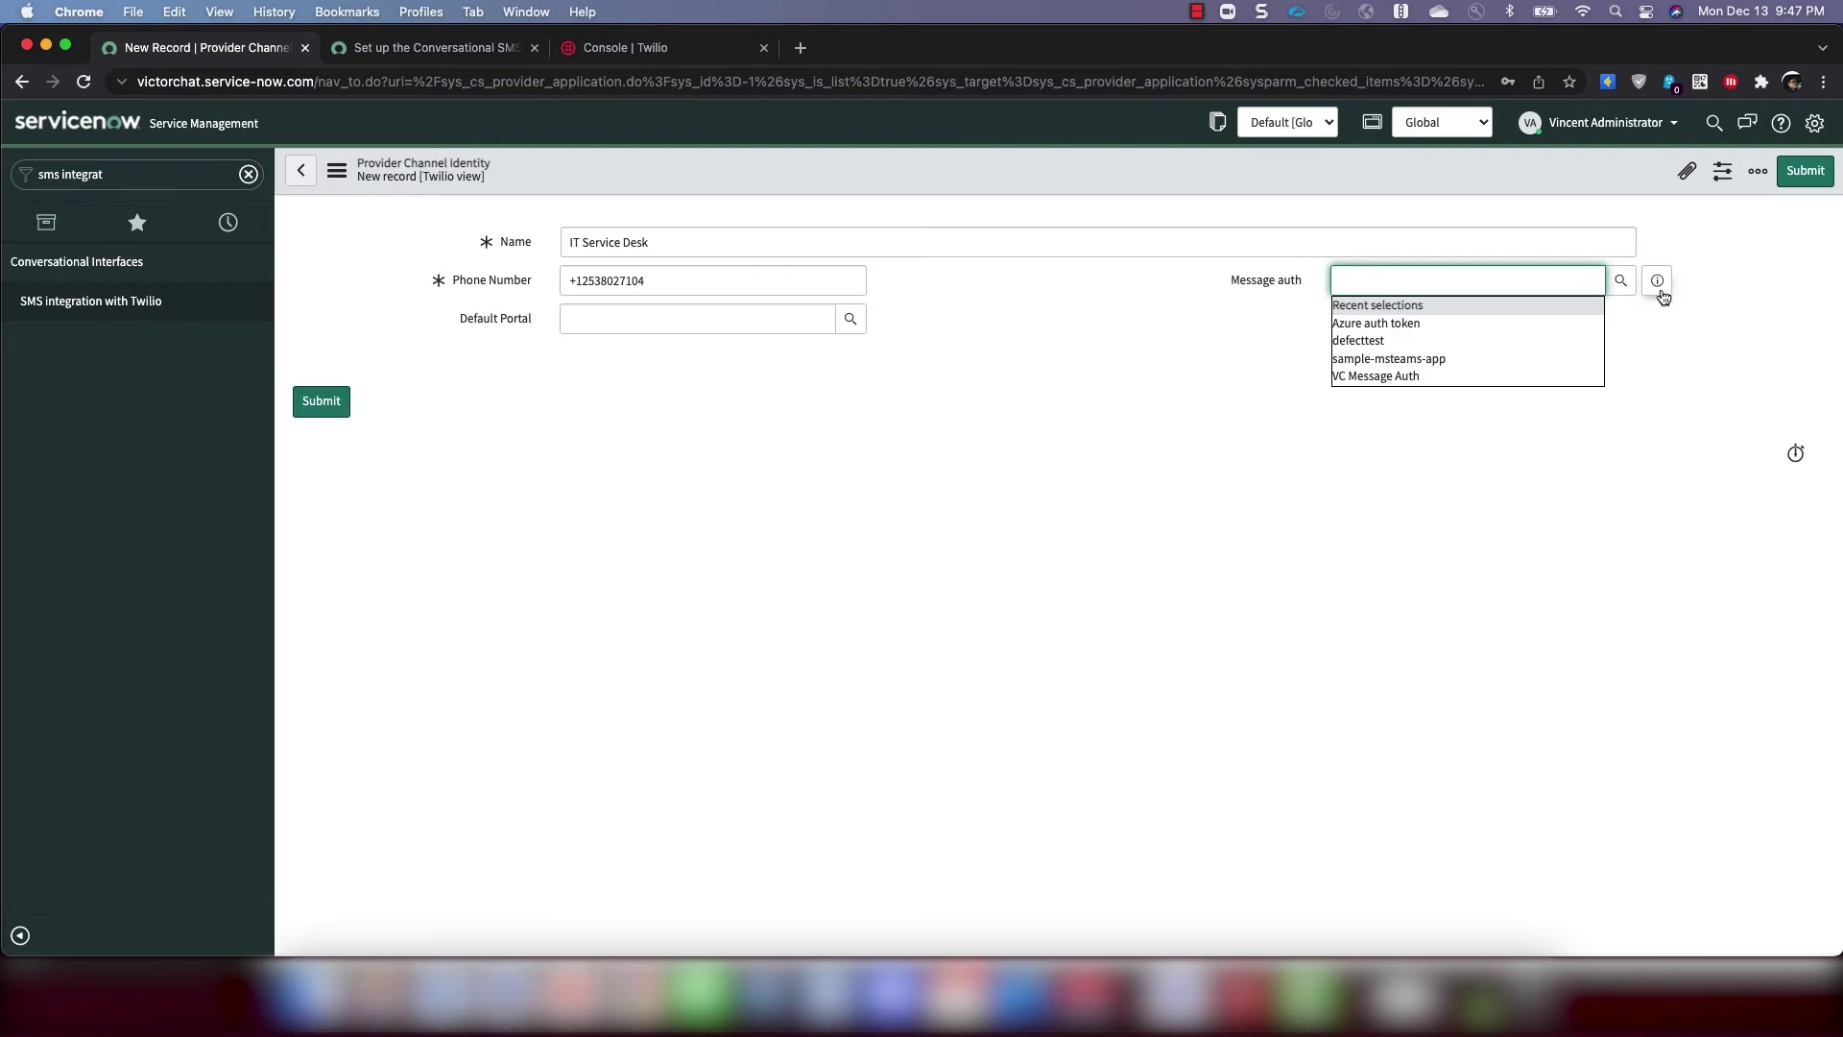
left_click(1657, 282)
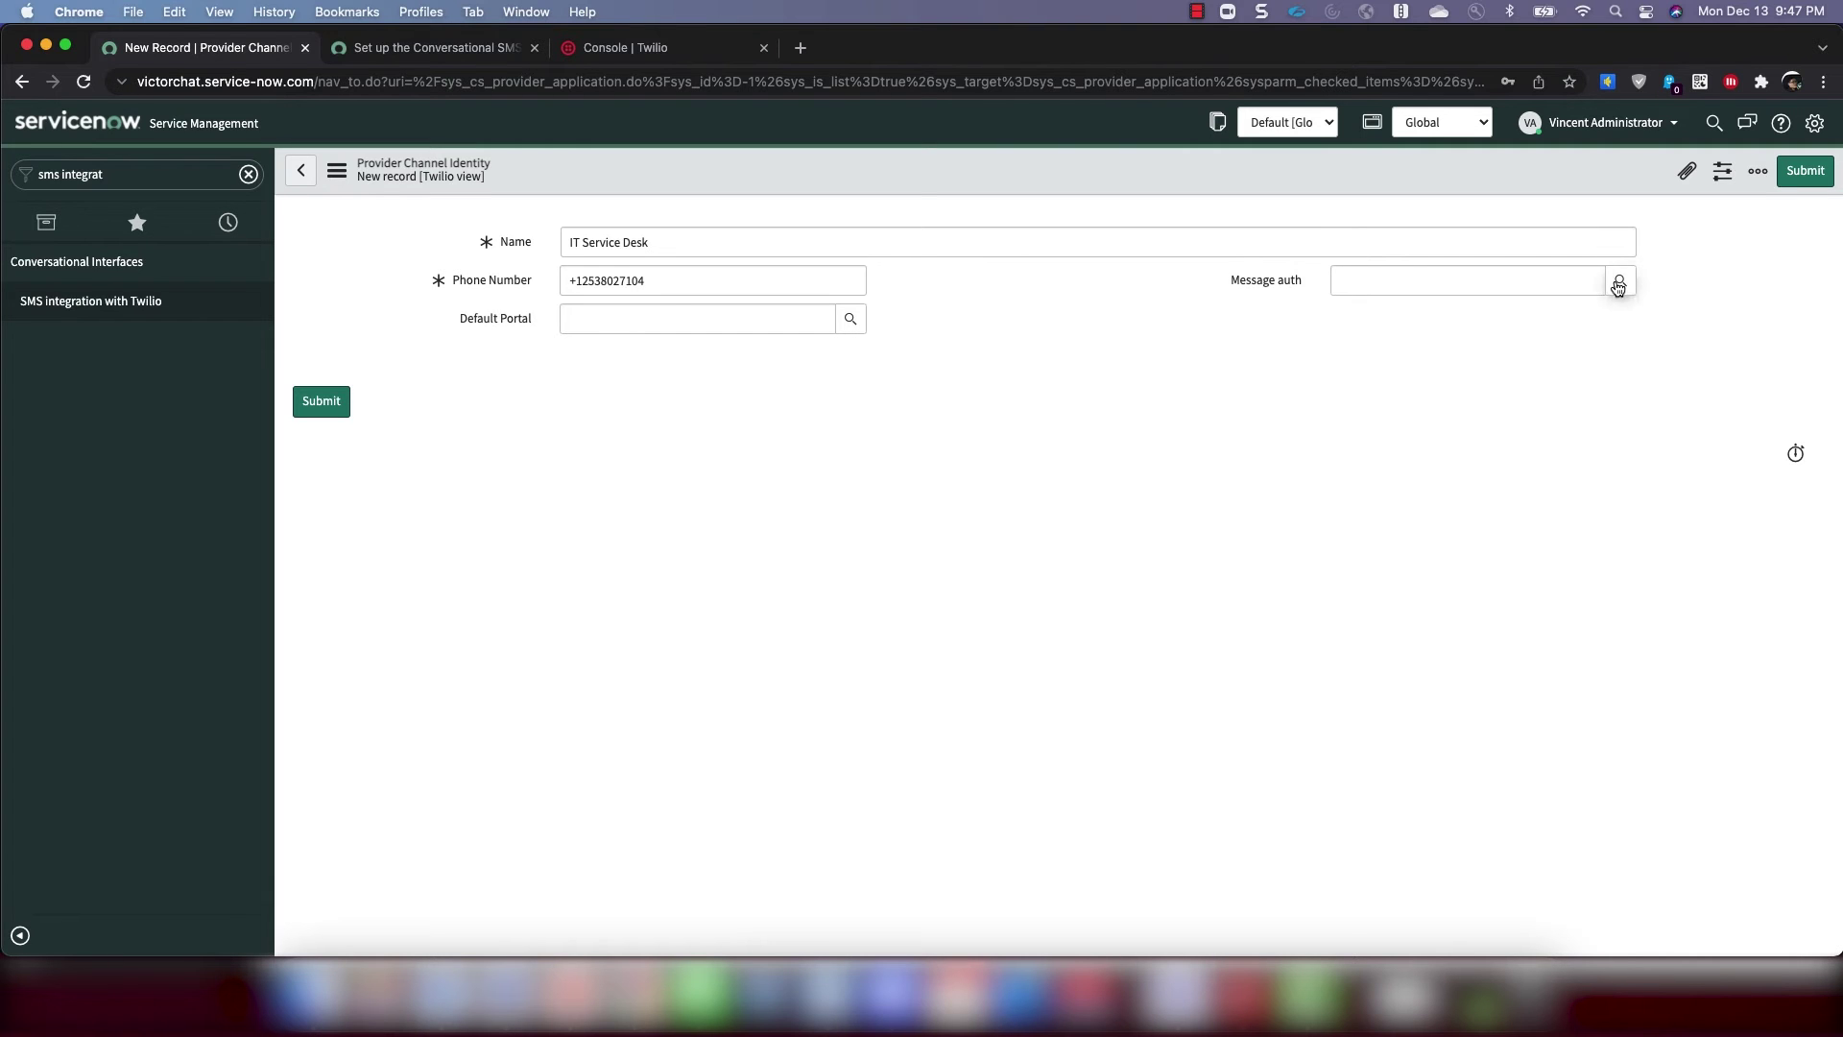
left_click(1620, 280)
scroll(1340, 602, "down", 10)
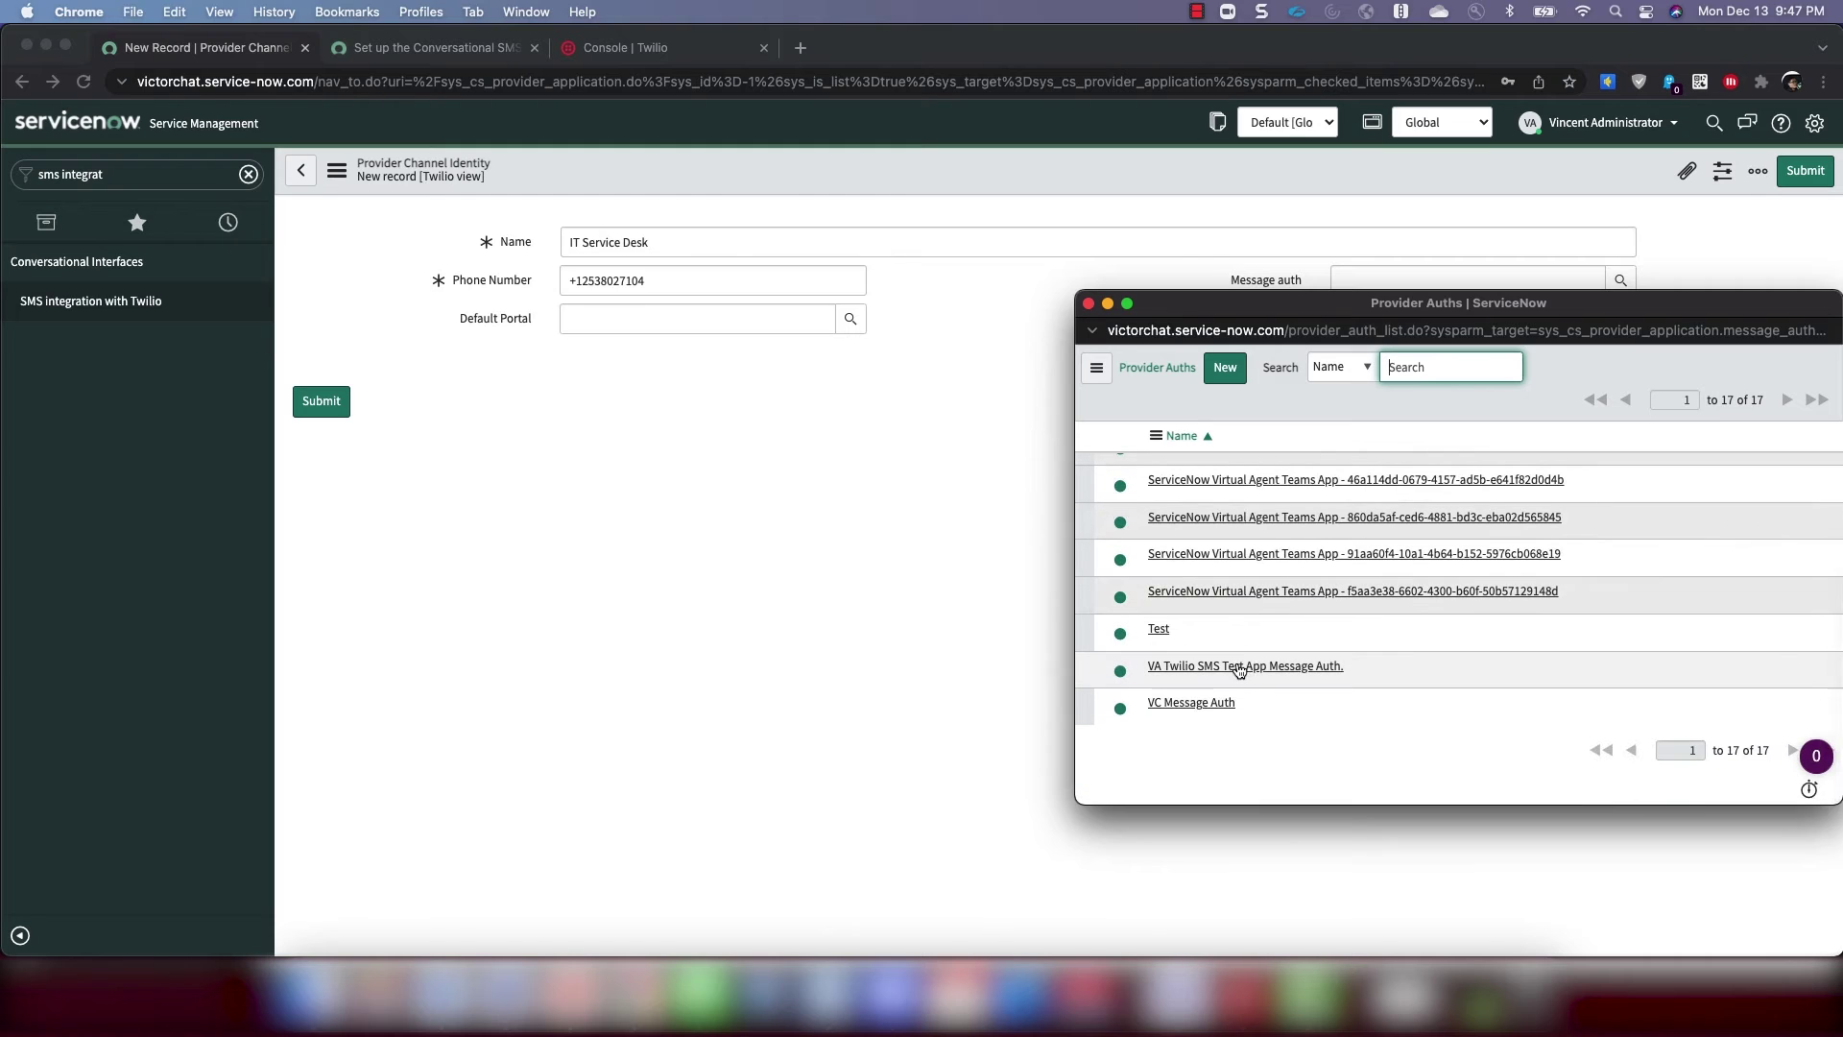
left_click(1208, 673)
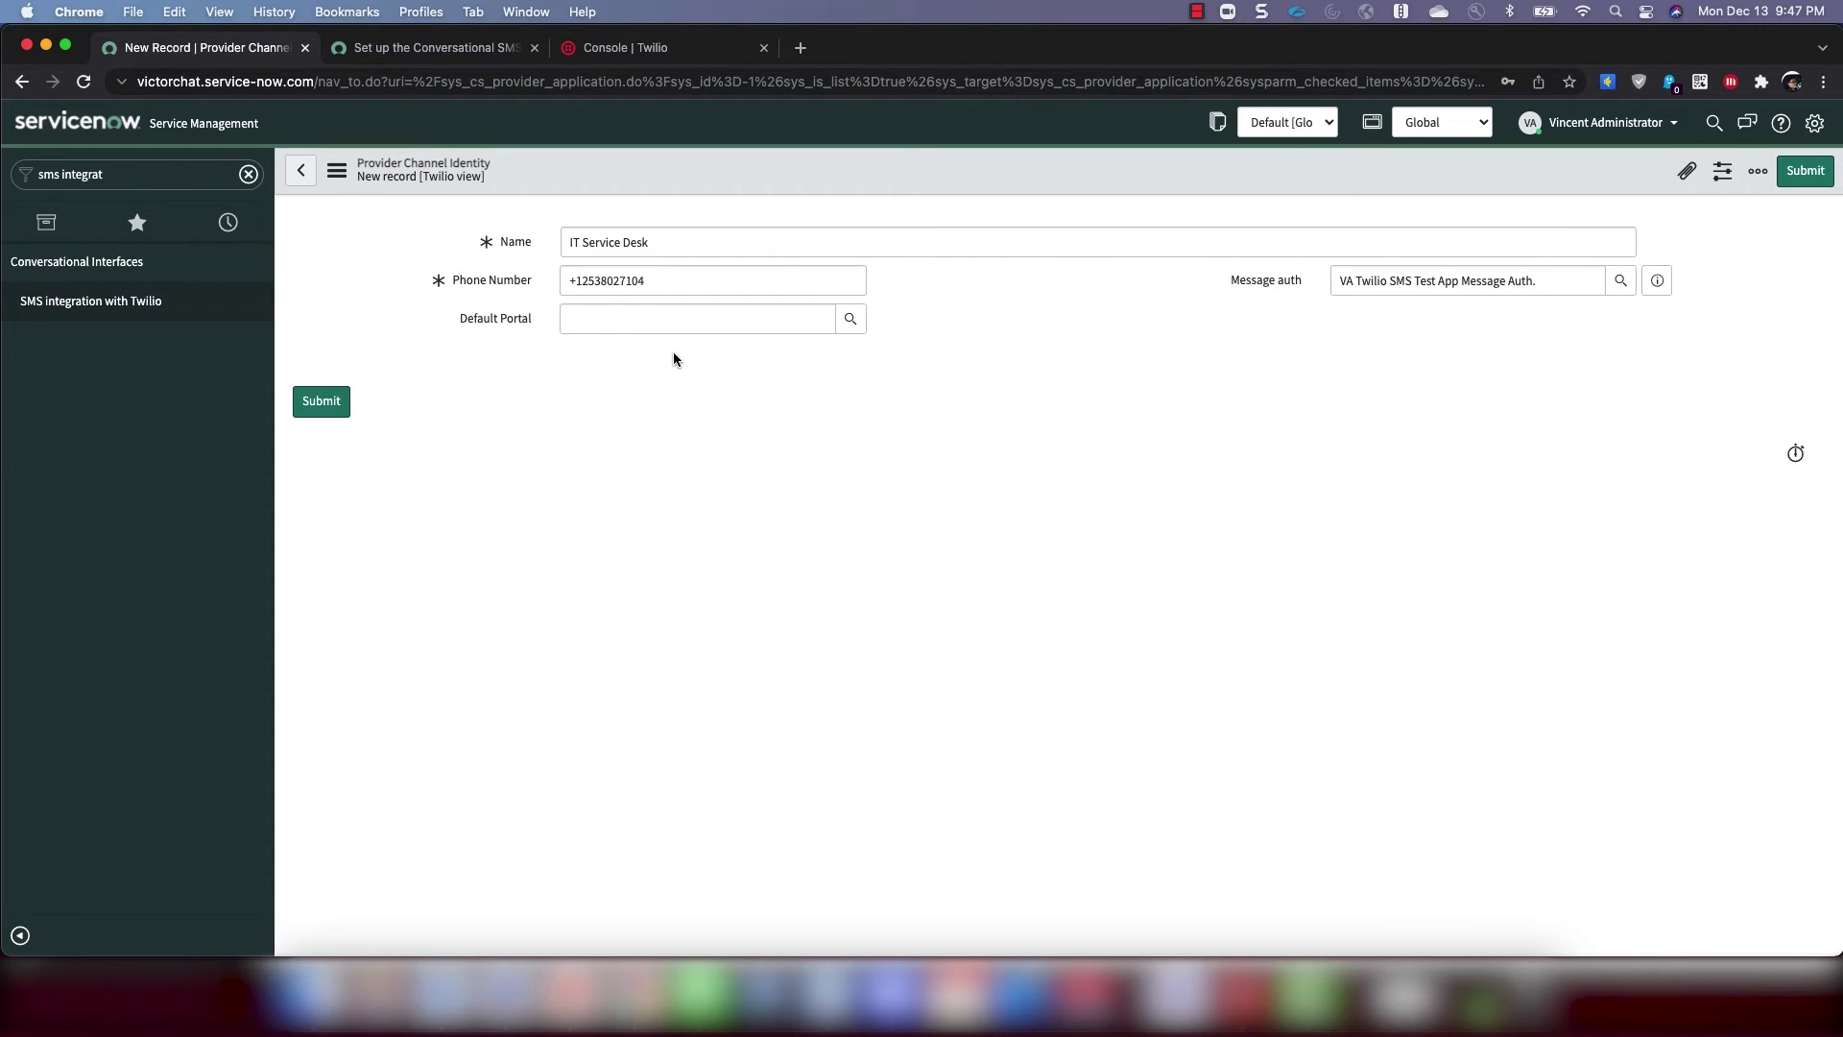
left_click(321, 400)
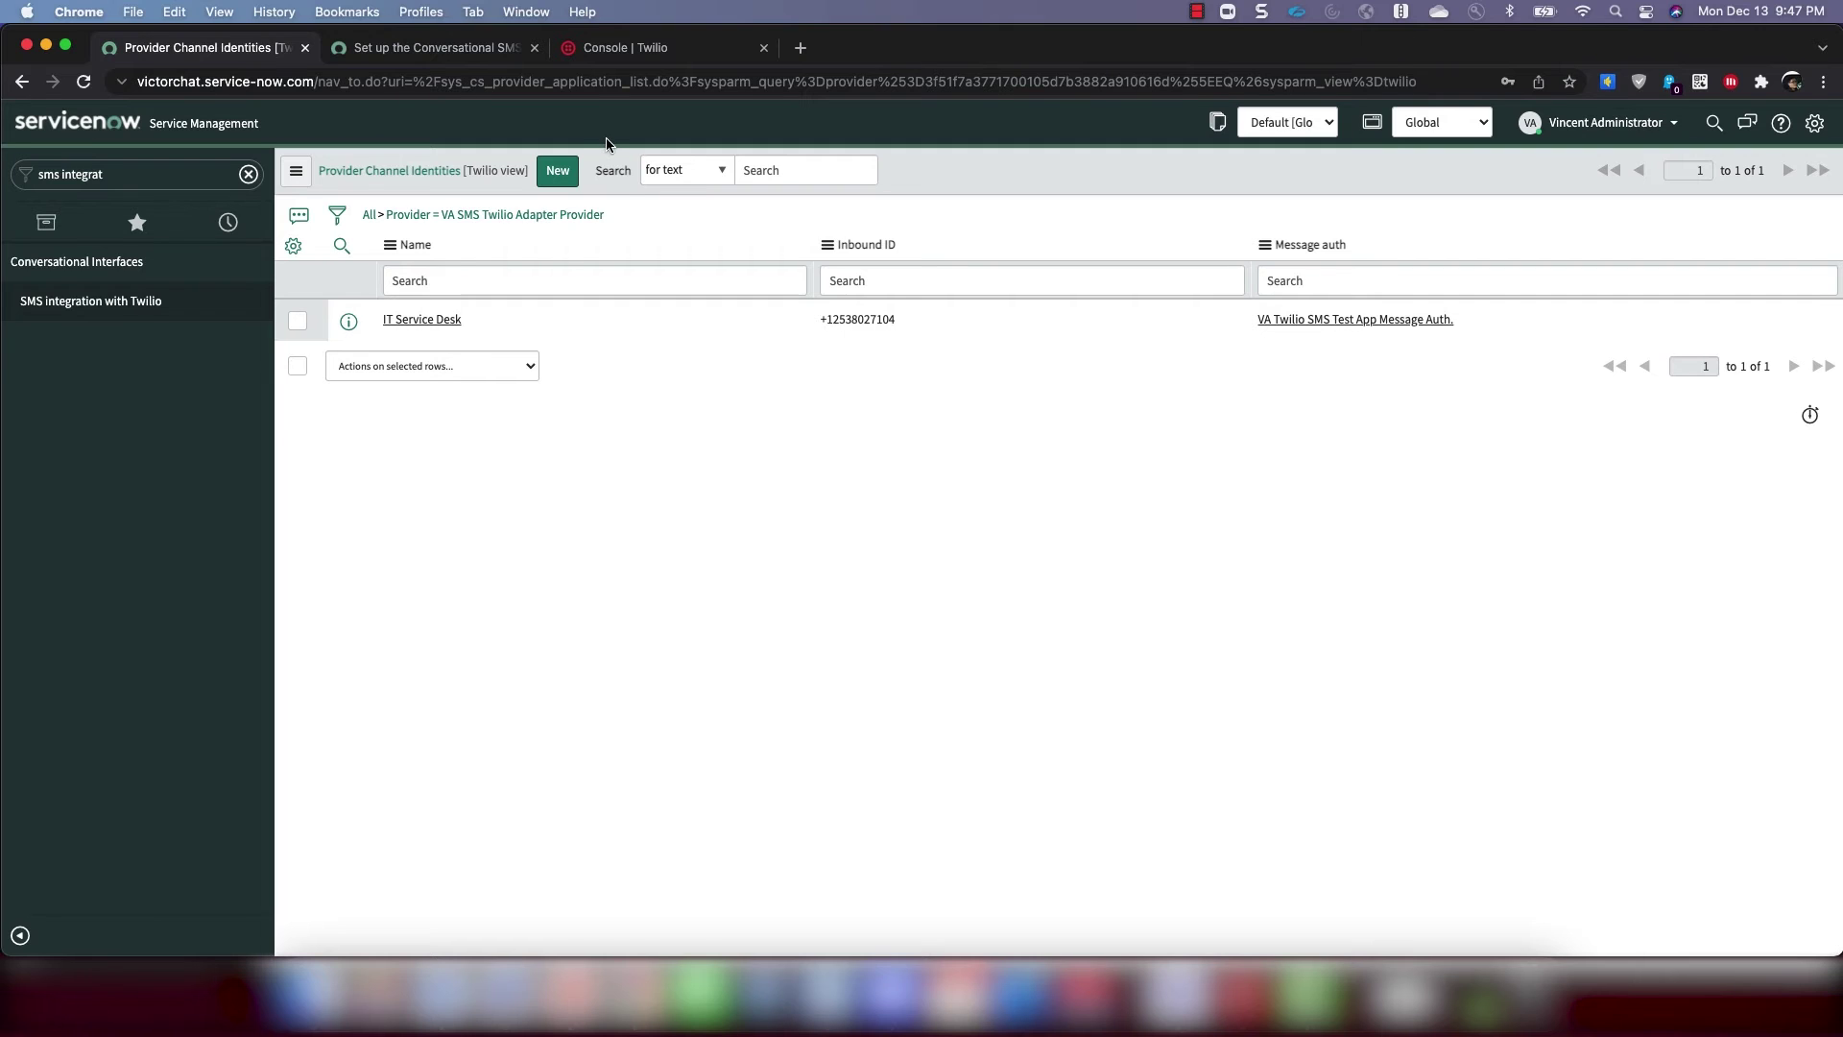
Go to Phone Numbers > Manage > Active numbers and open the trial number
left_click(643, 50)
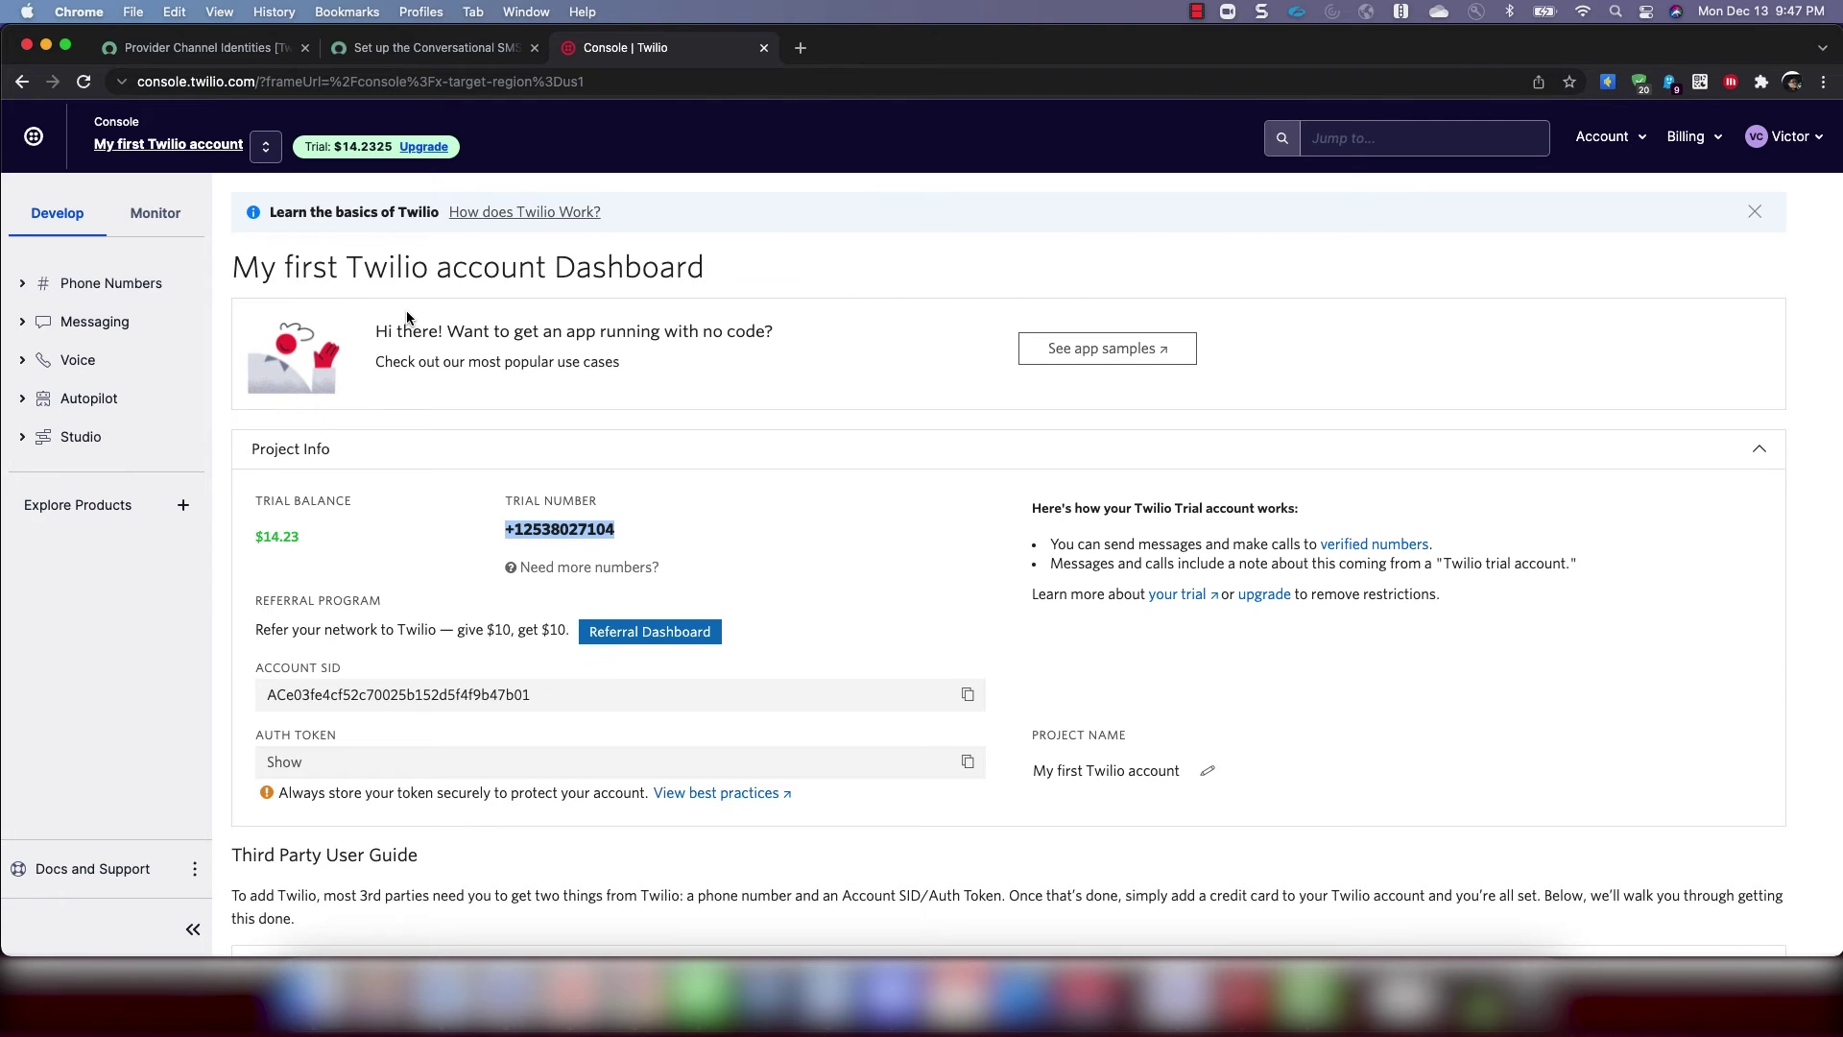
left_click(548, 534)
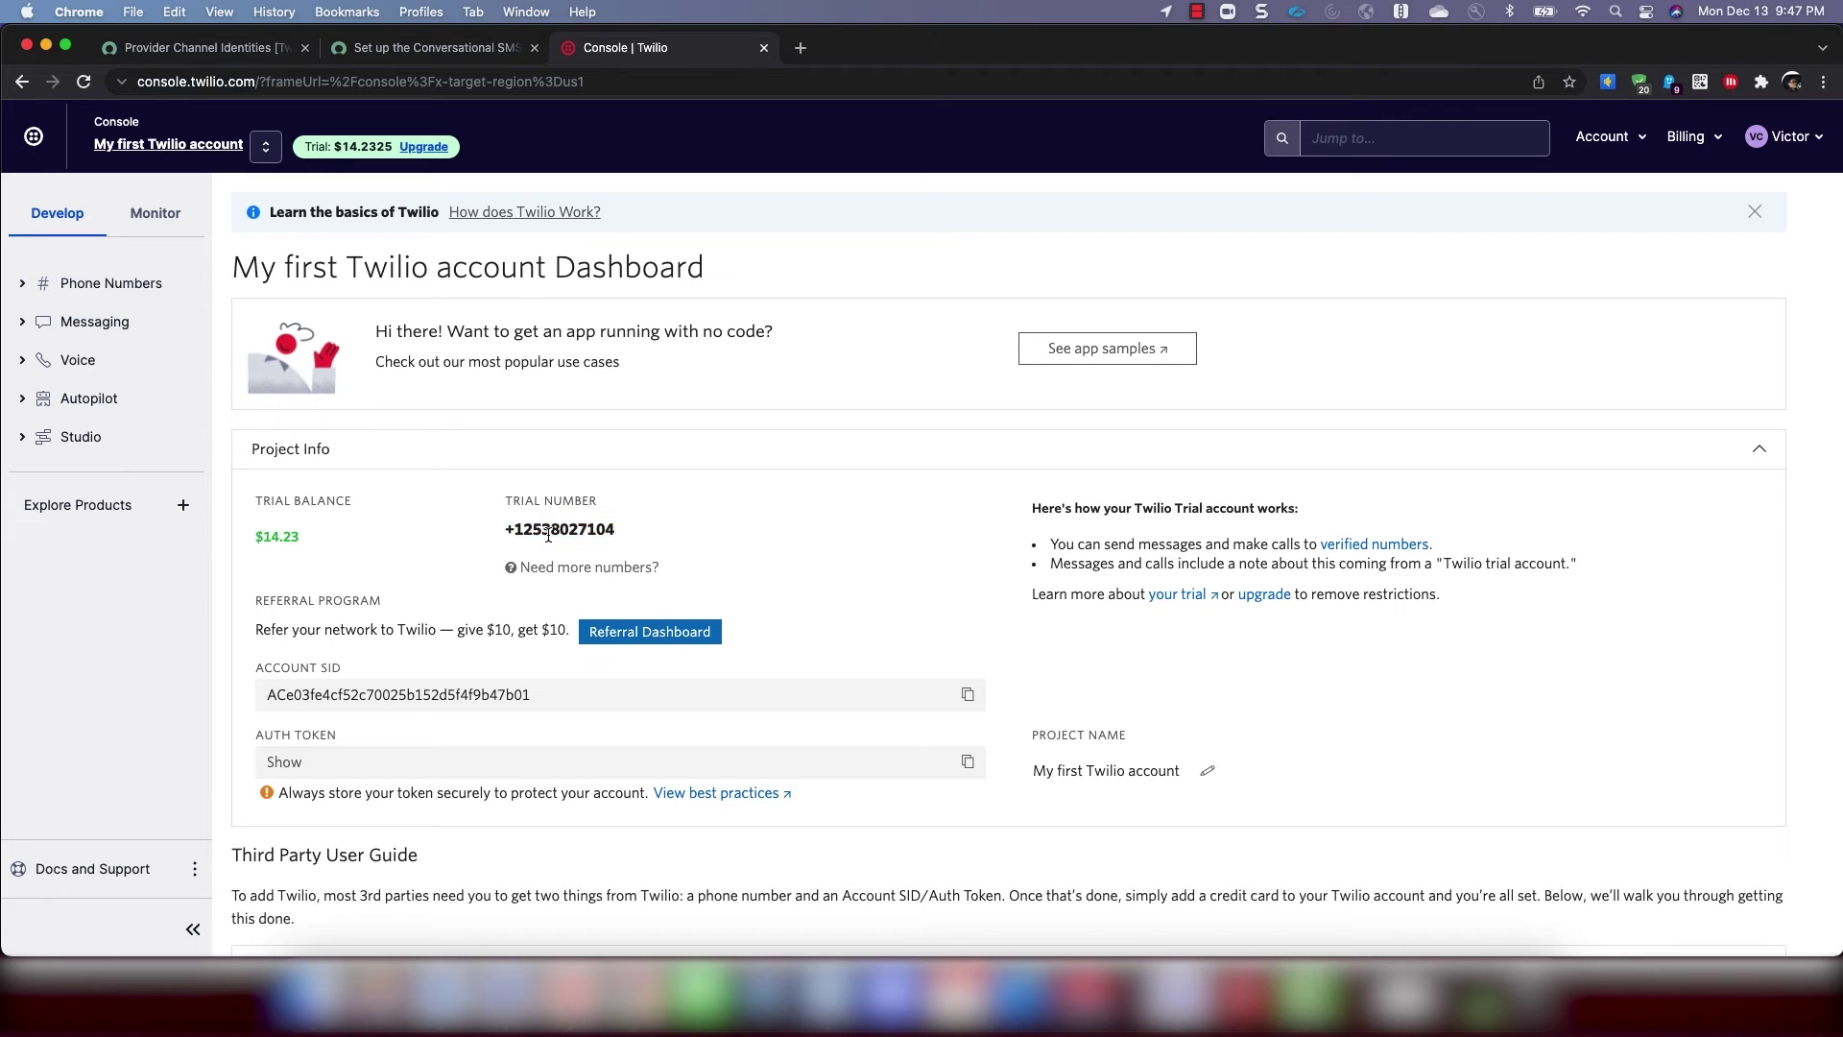
left_click(84, 286)
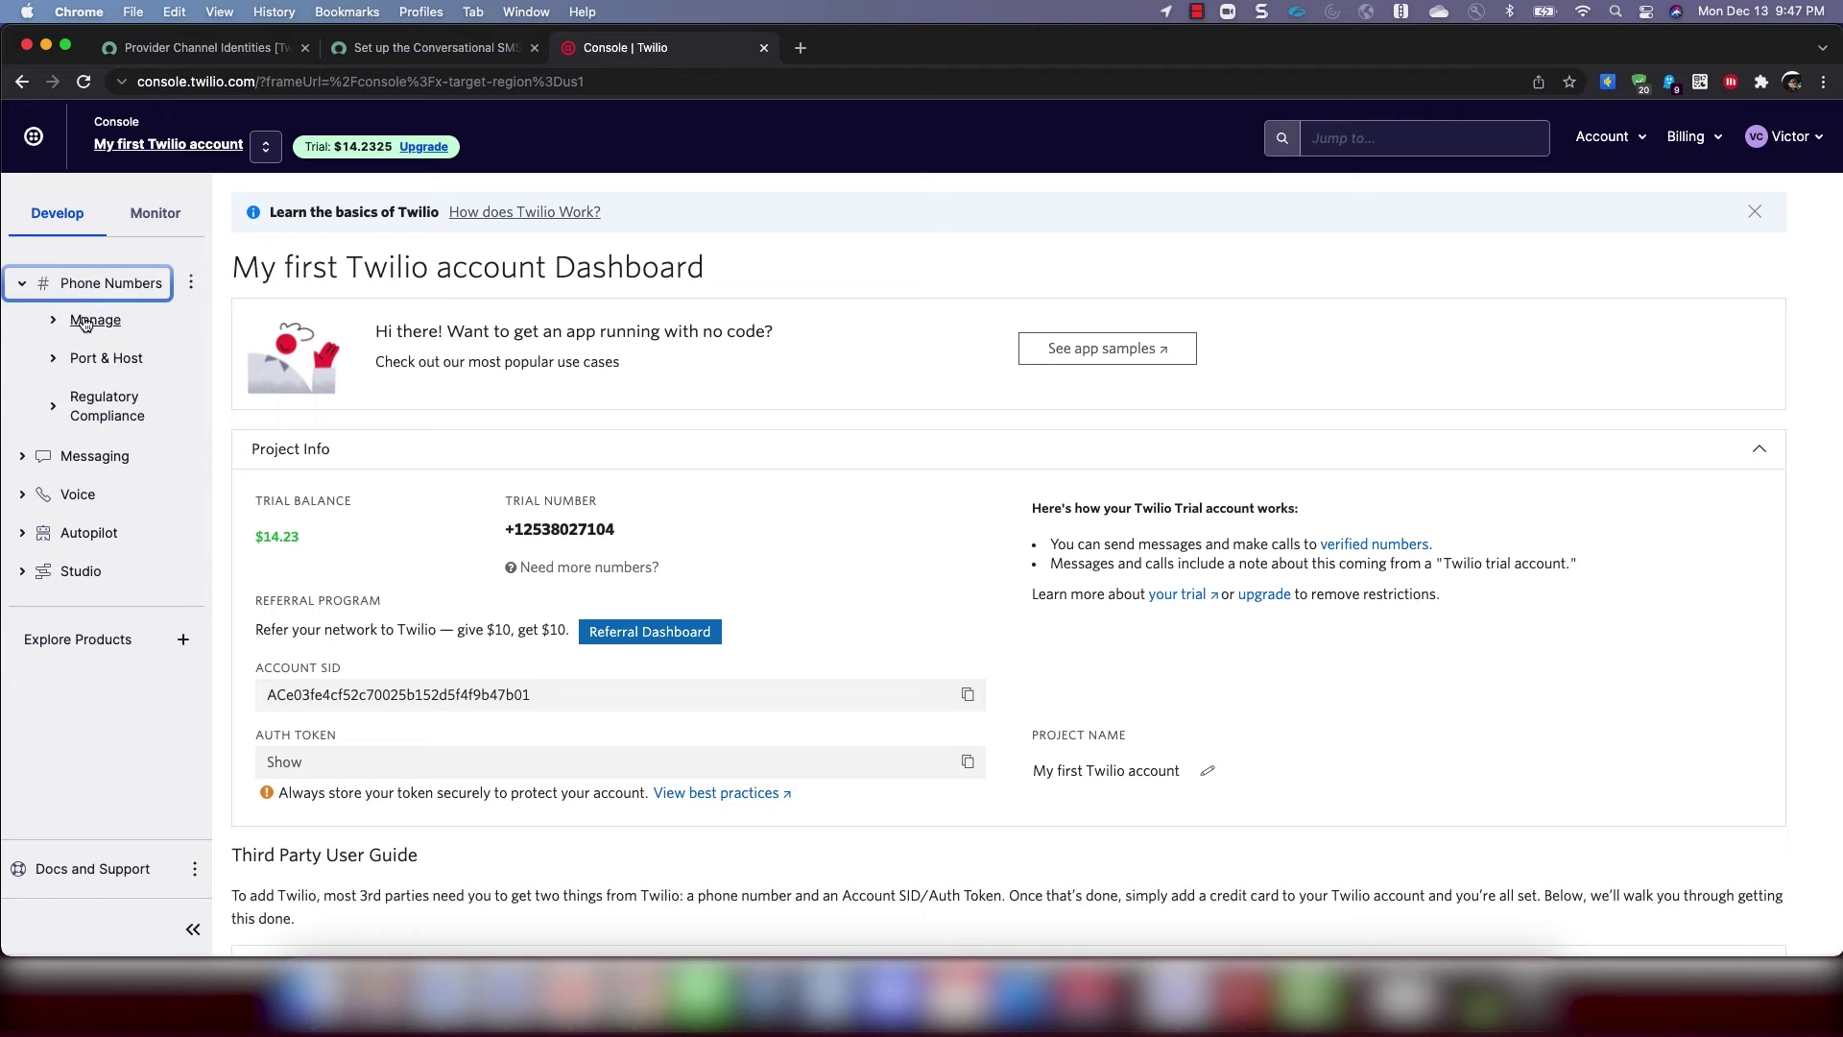
left_click(84, 319)
left_click(108, 361)
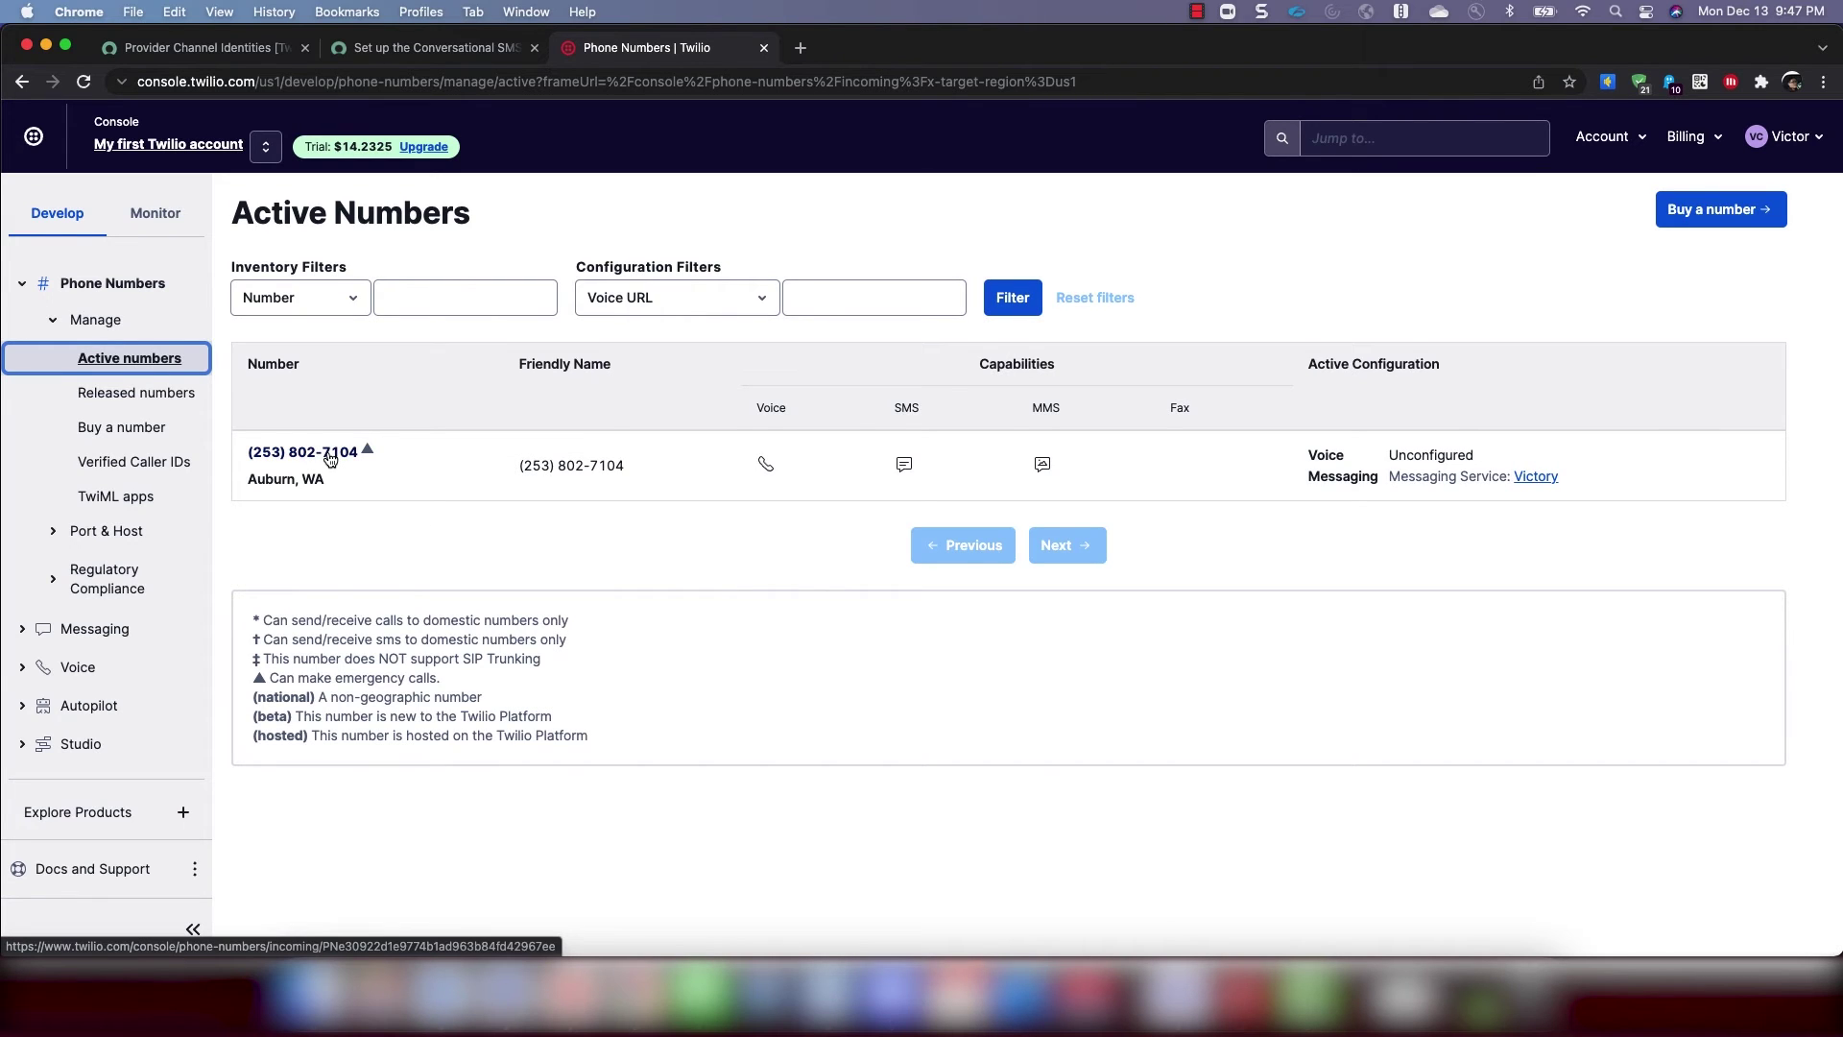
left_click(329, 456)
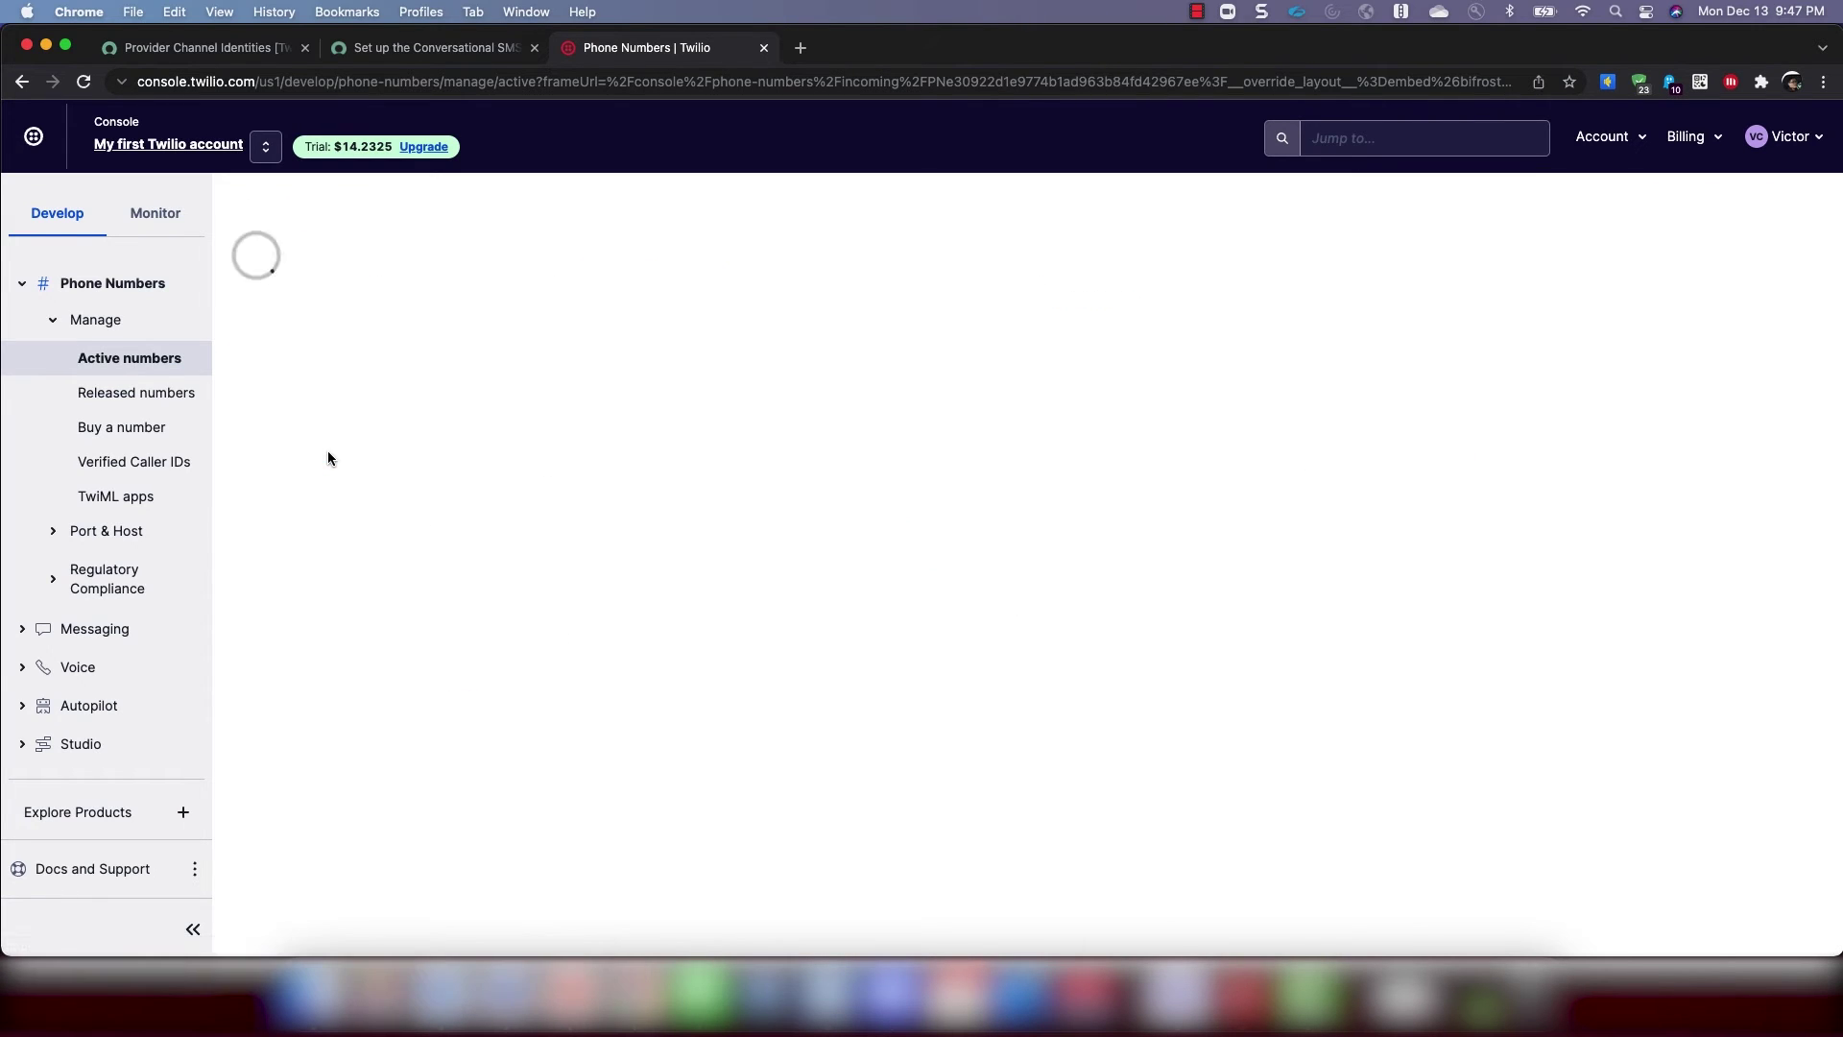
Set 'A call comes in' to the sn_va_sms_twilio/message webhook on instance victorchat
scroll(499, 453, "down", 3)
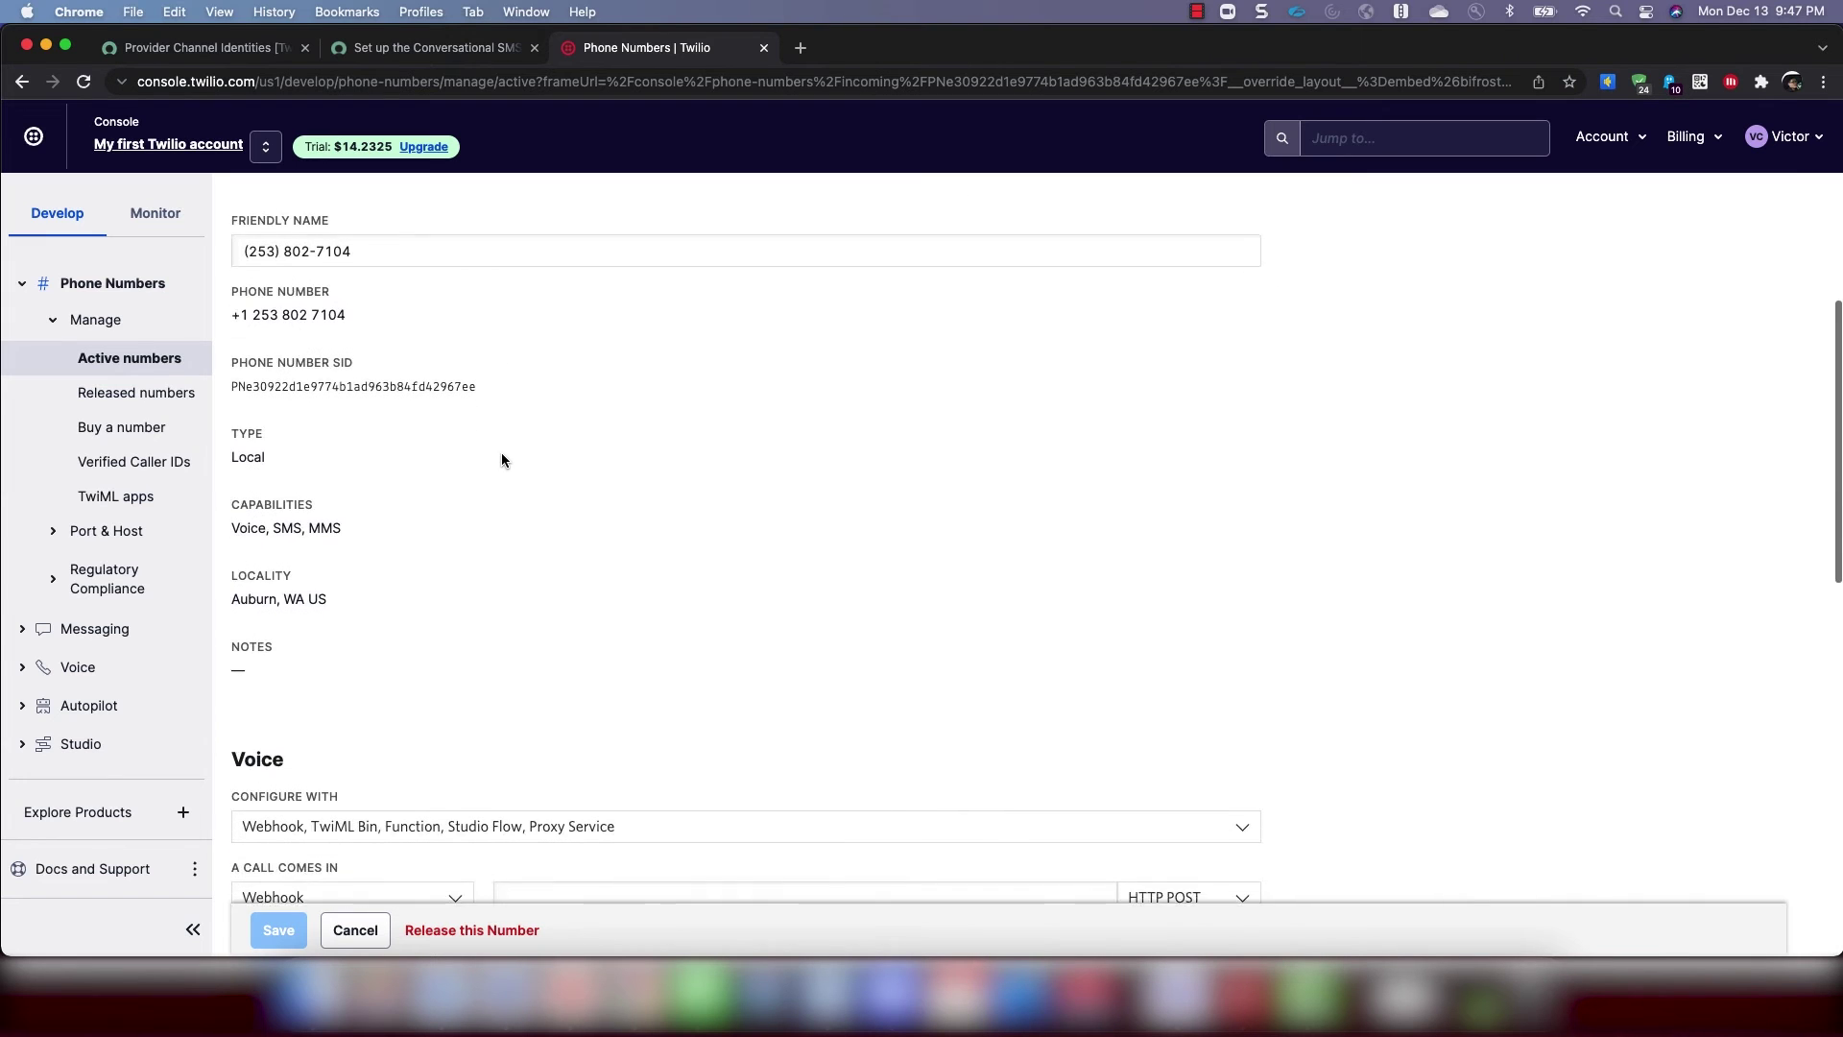
scroll(501, 452, "down", 5)
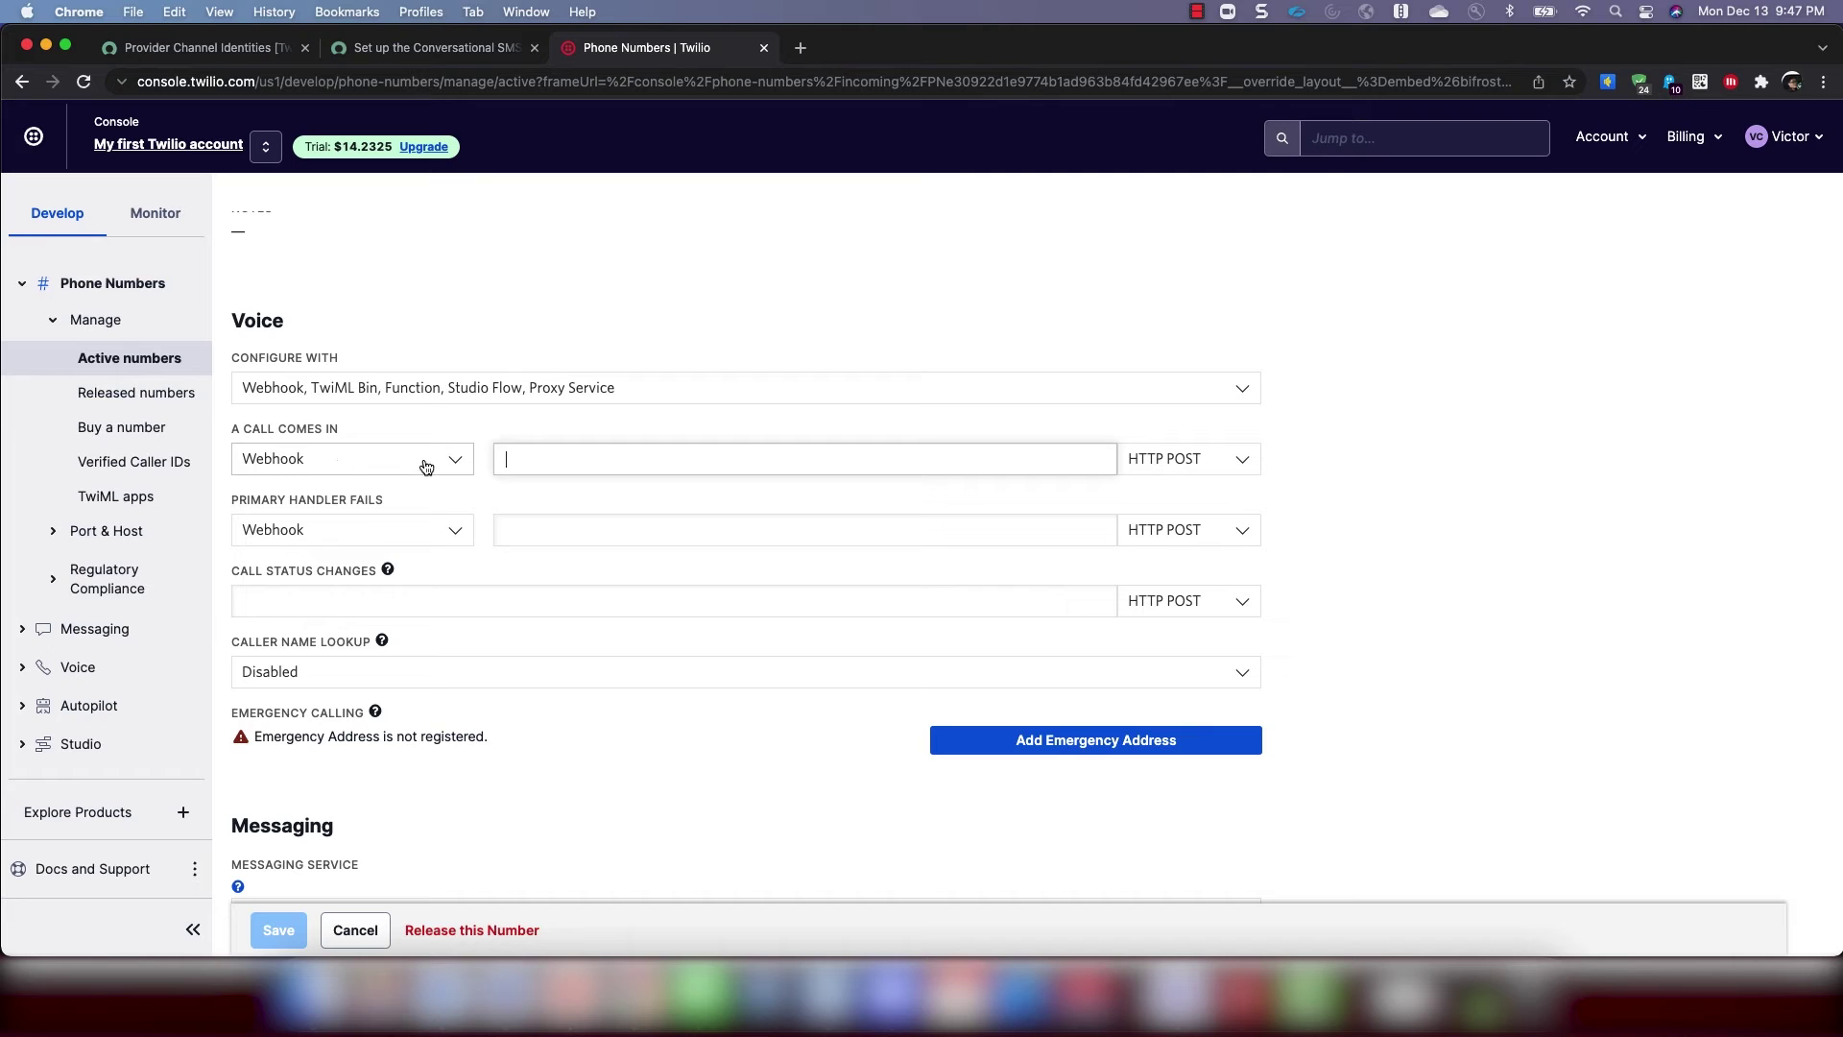
scroll(538, 455, "down", 4)
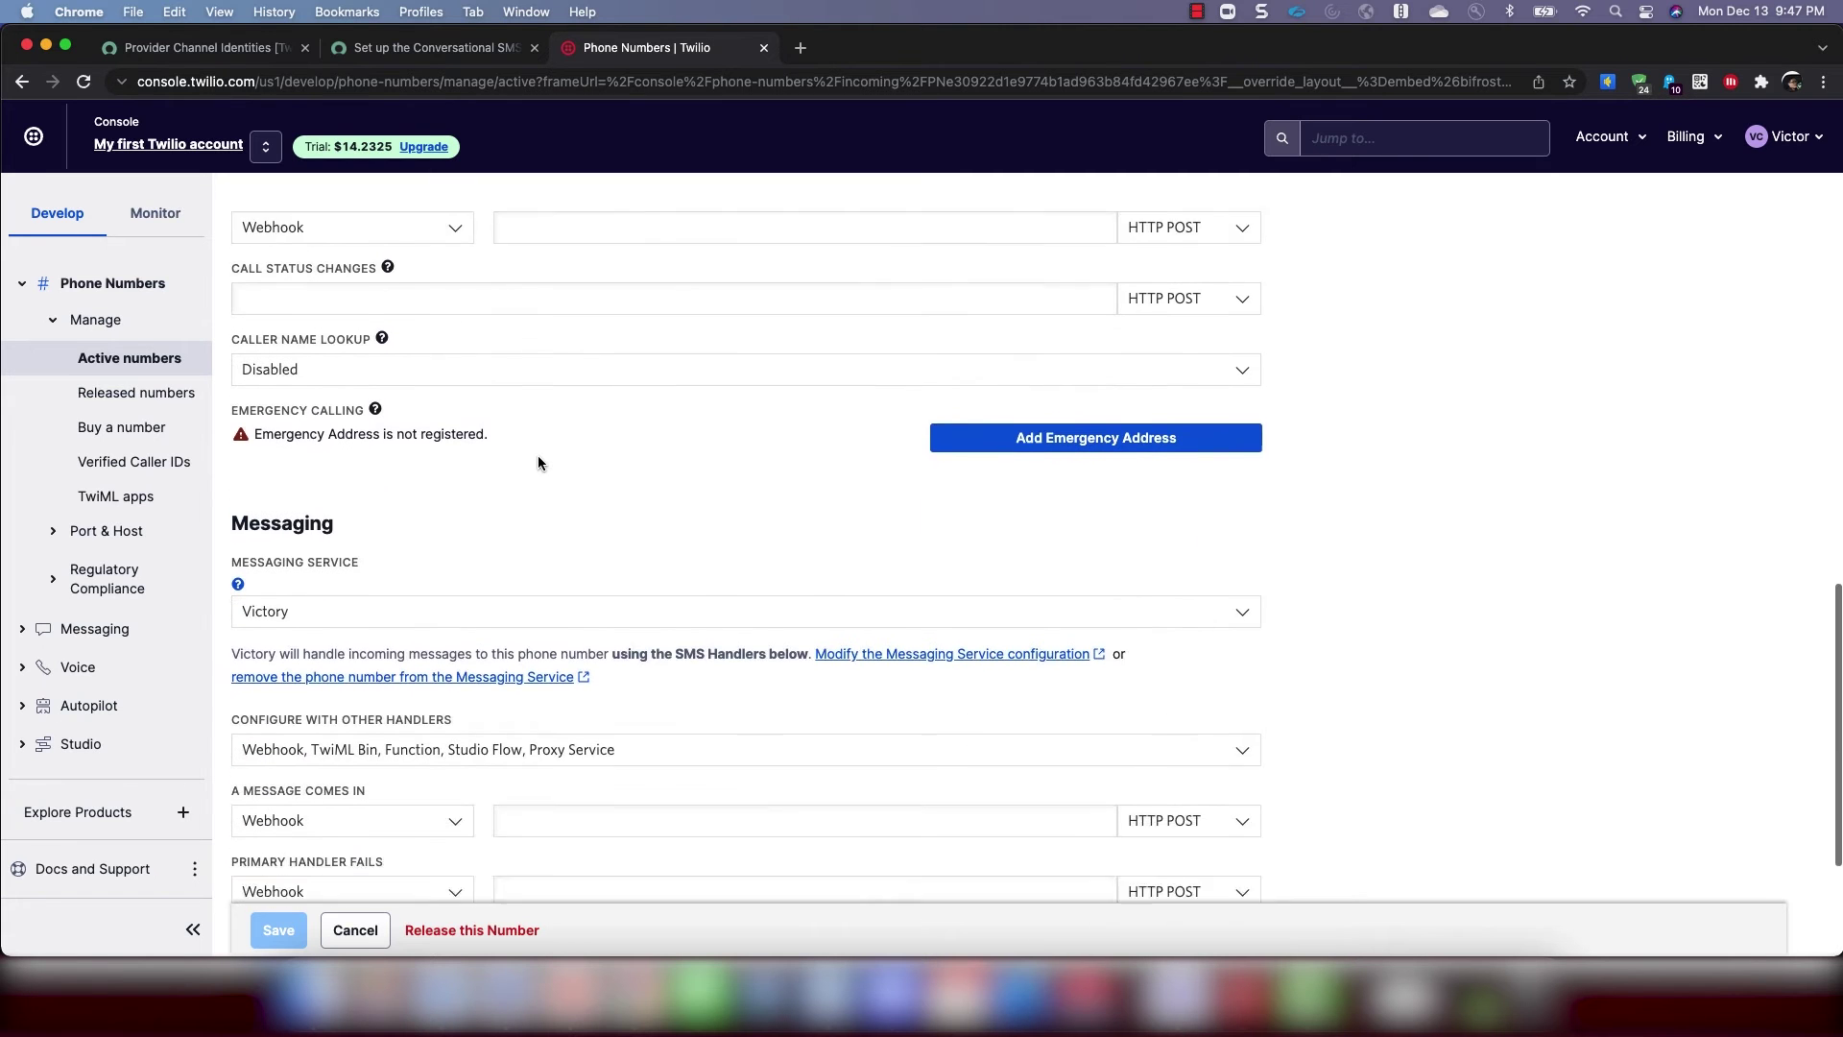
scroll(523, 331, "up", 3)
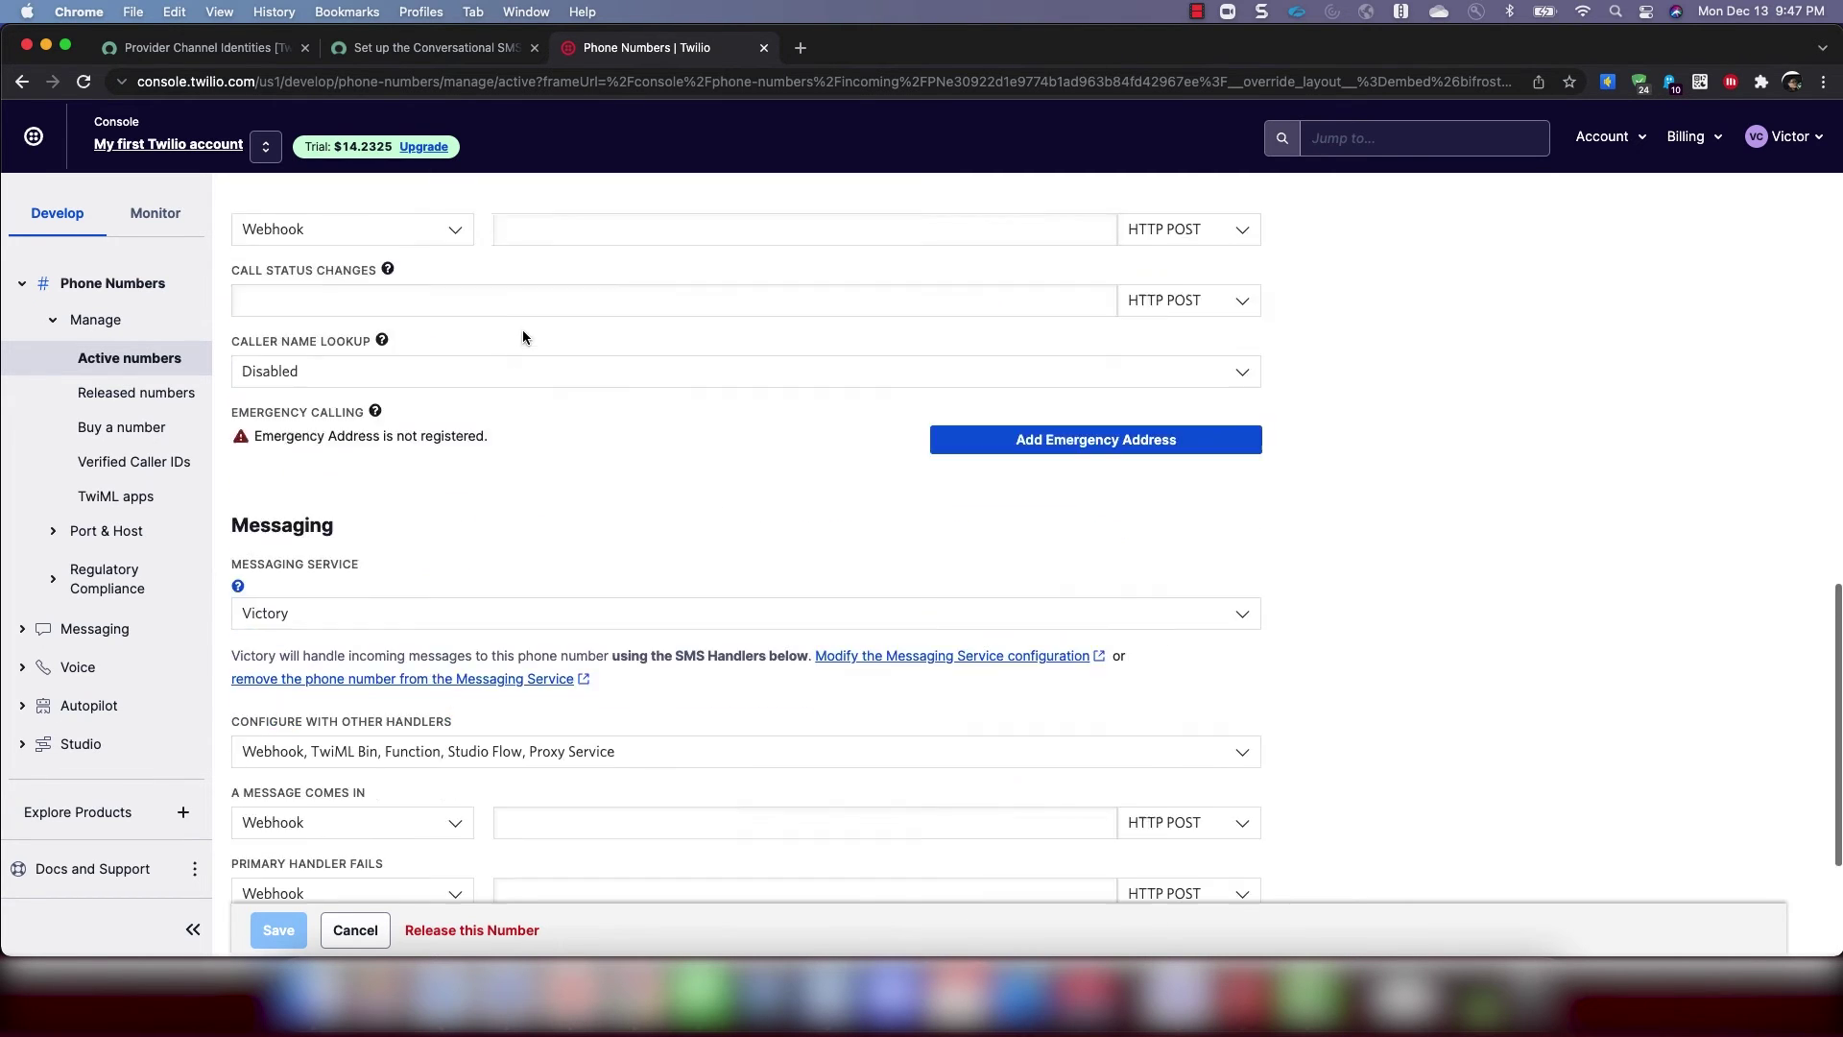
scroll(523, 331, "up", 3)
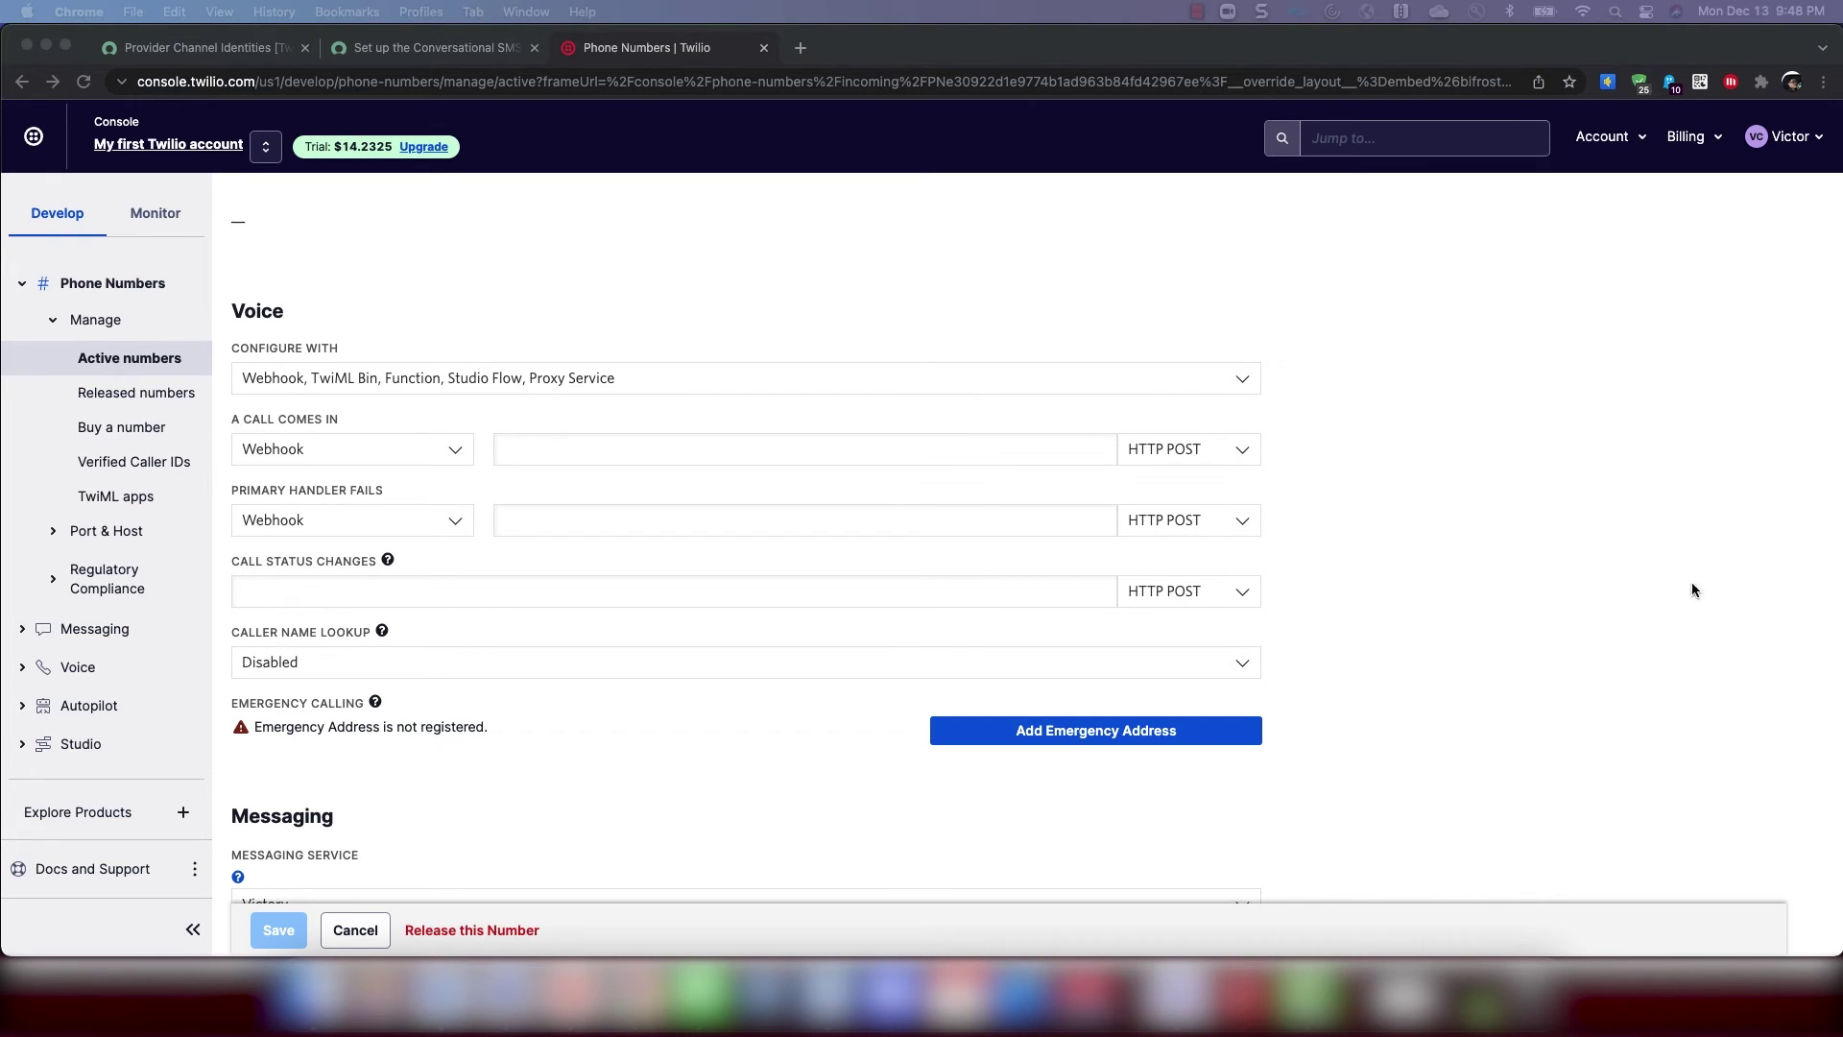
left_click(517, 452)
type("https://<instance-name>.service-now.com/api/sn_va_sms_twilio/message")
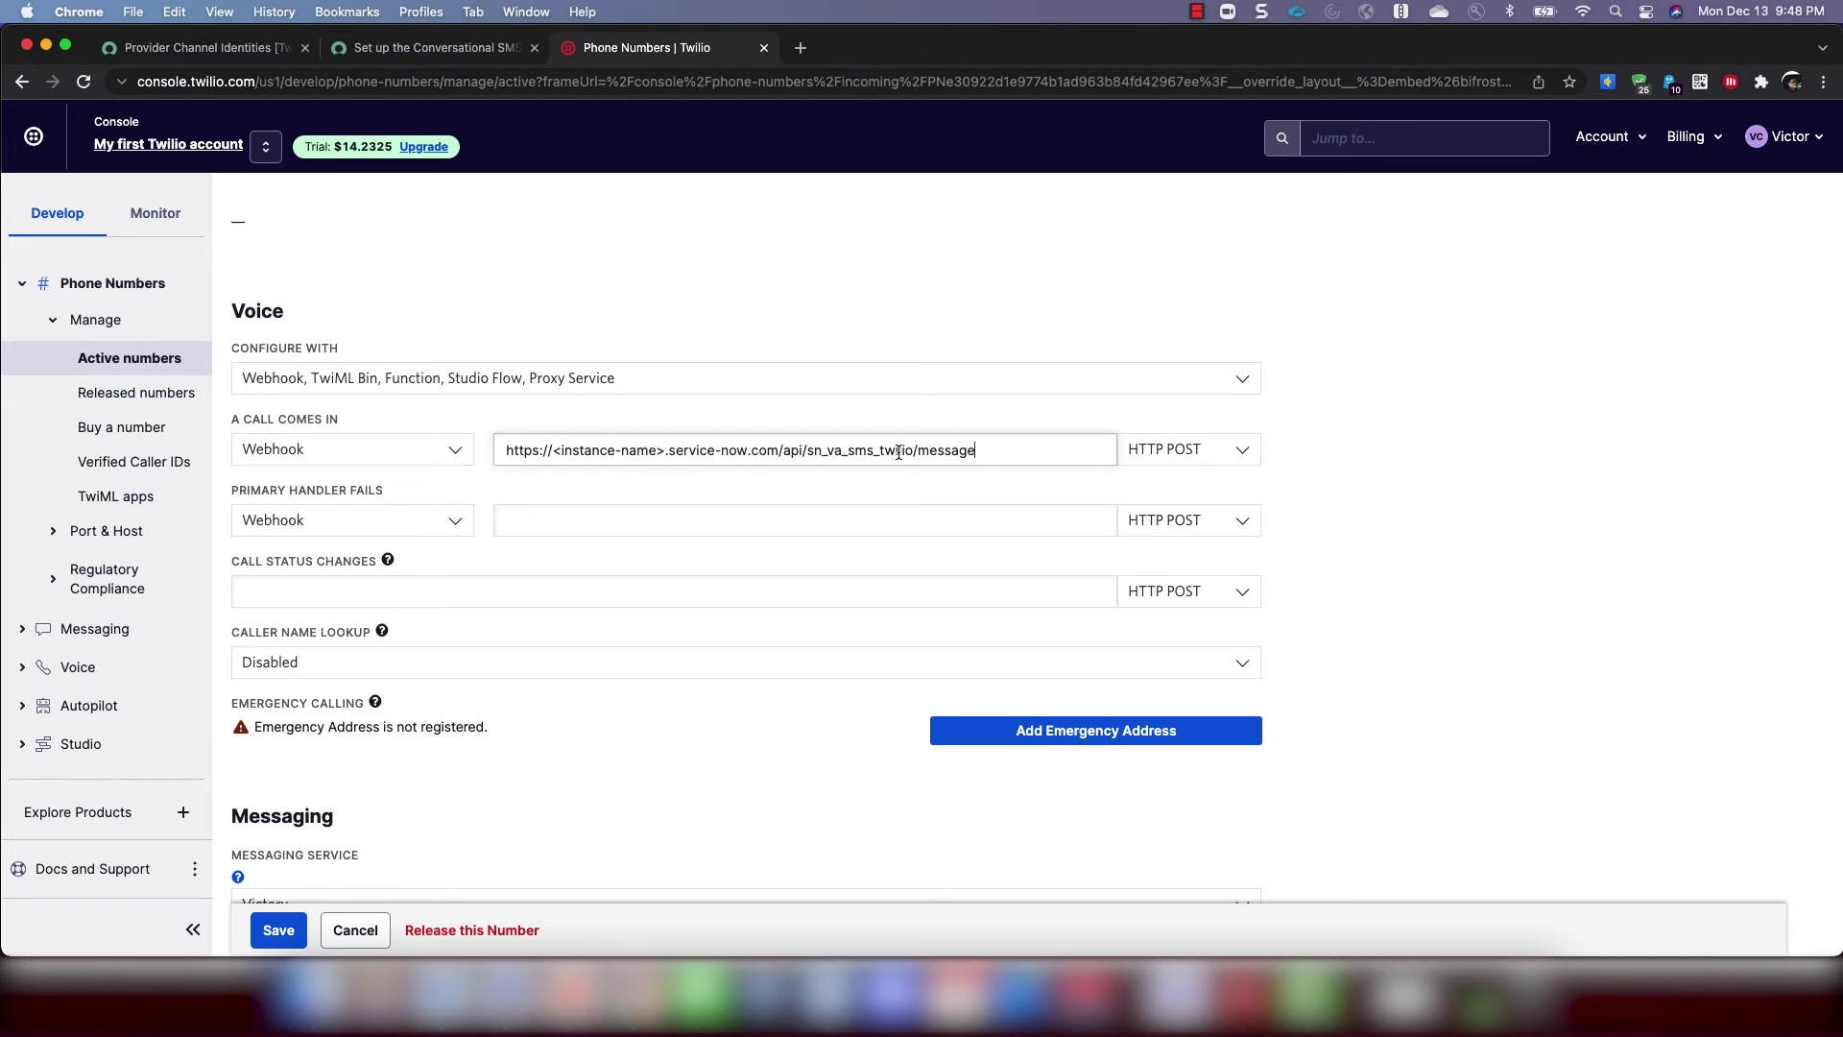
left_click_drag(666, 451, 548, 450)
left_click(384, 56)
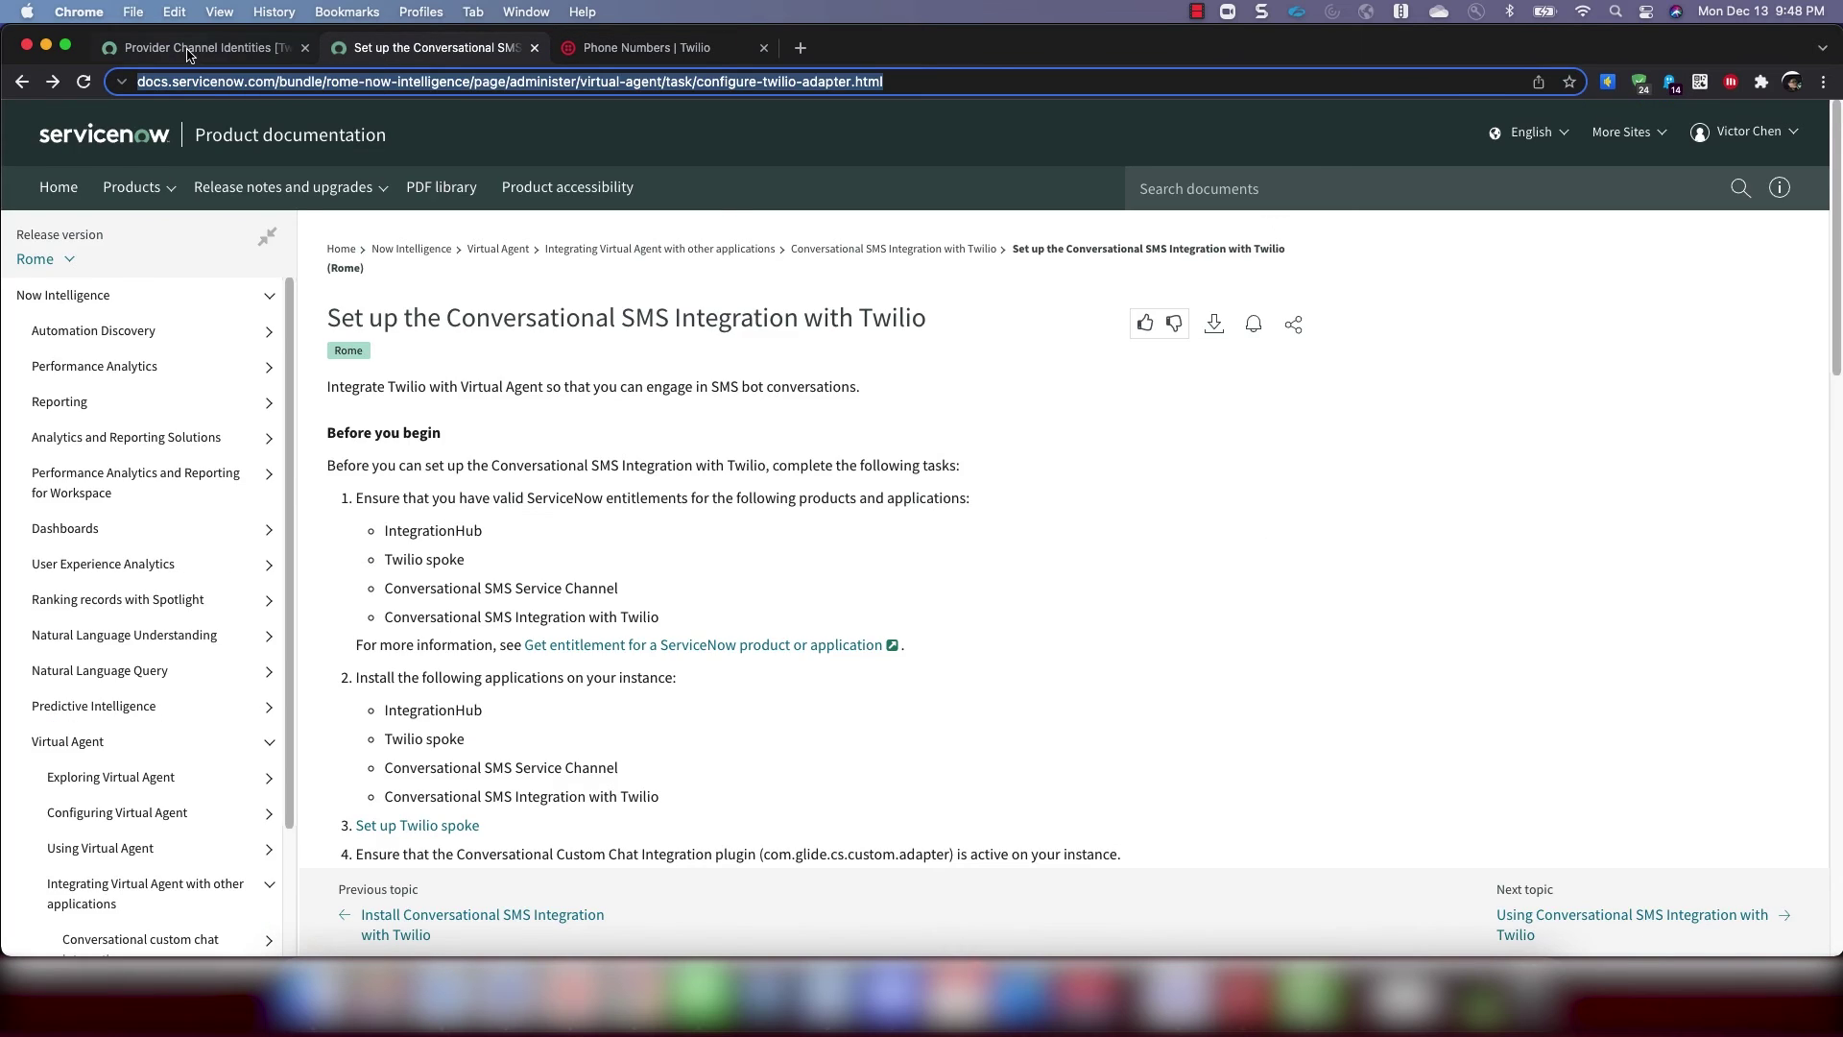
left_click(187, 52)
left_click(622, 50)
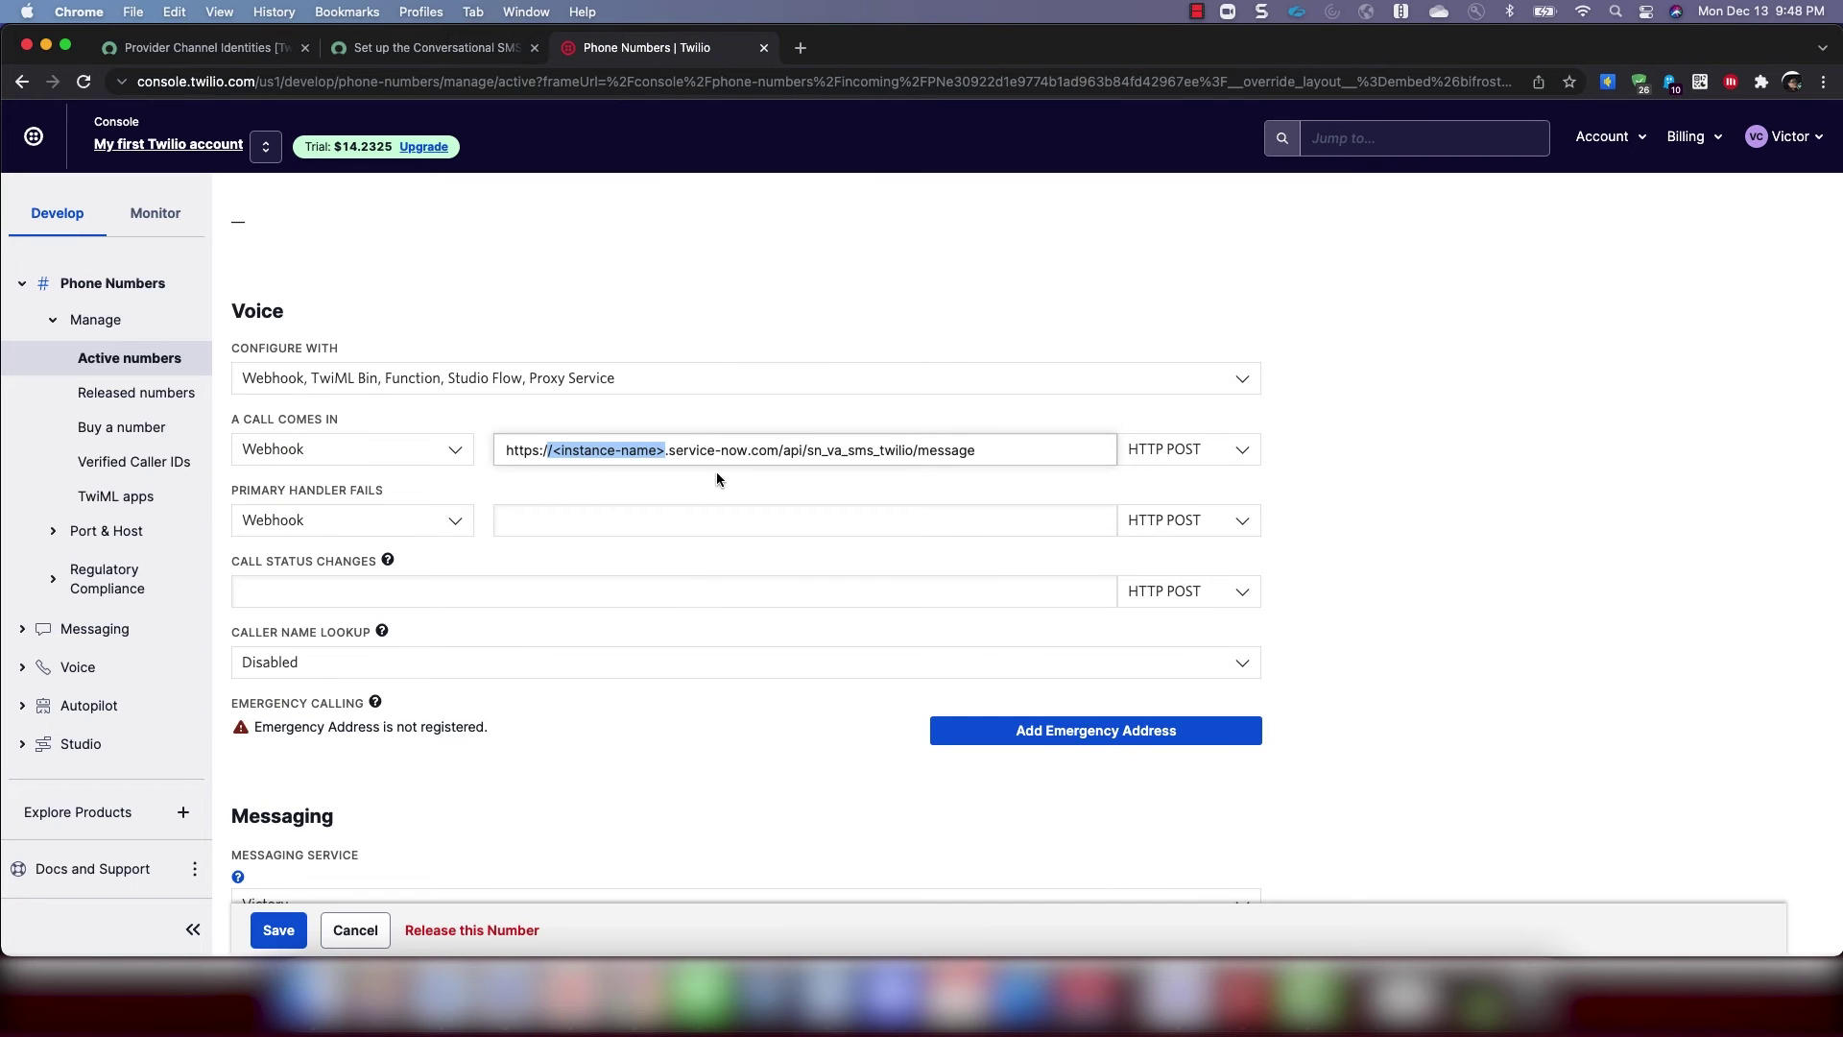
left_click_drag(664, 454, 552, 454)
type("victo")
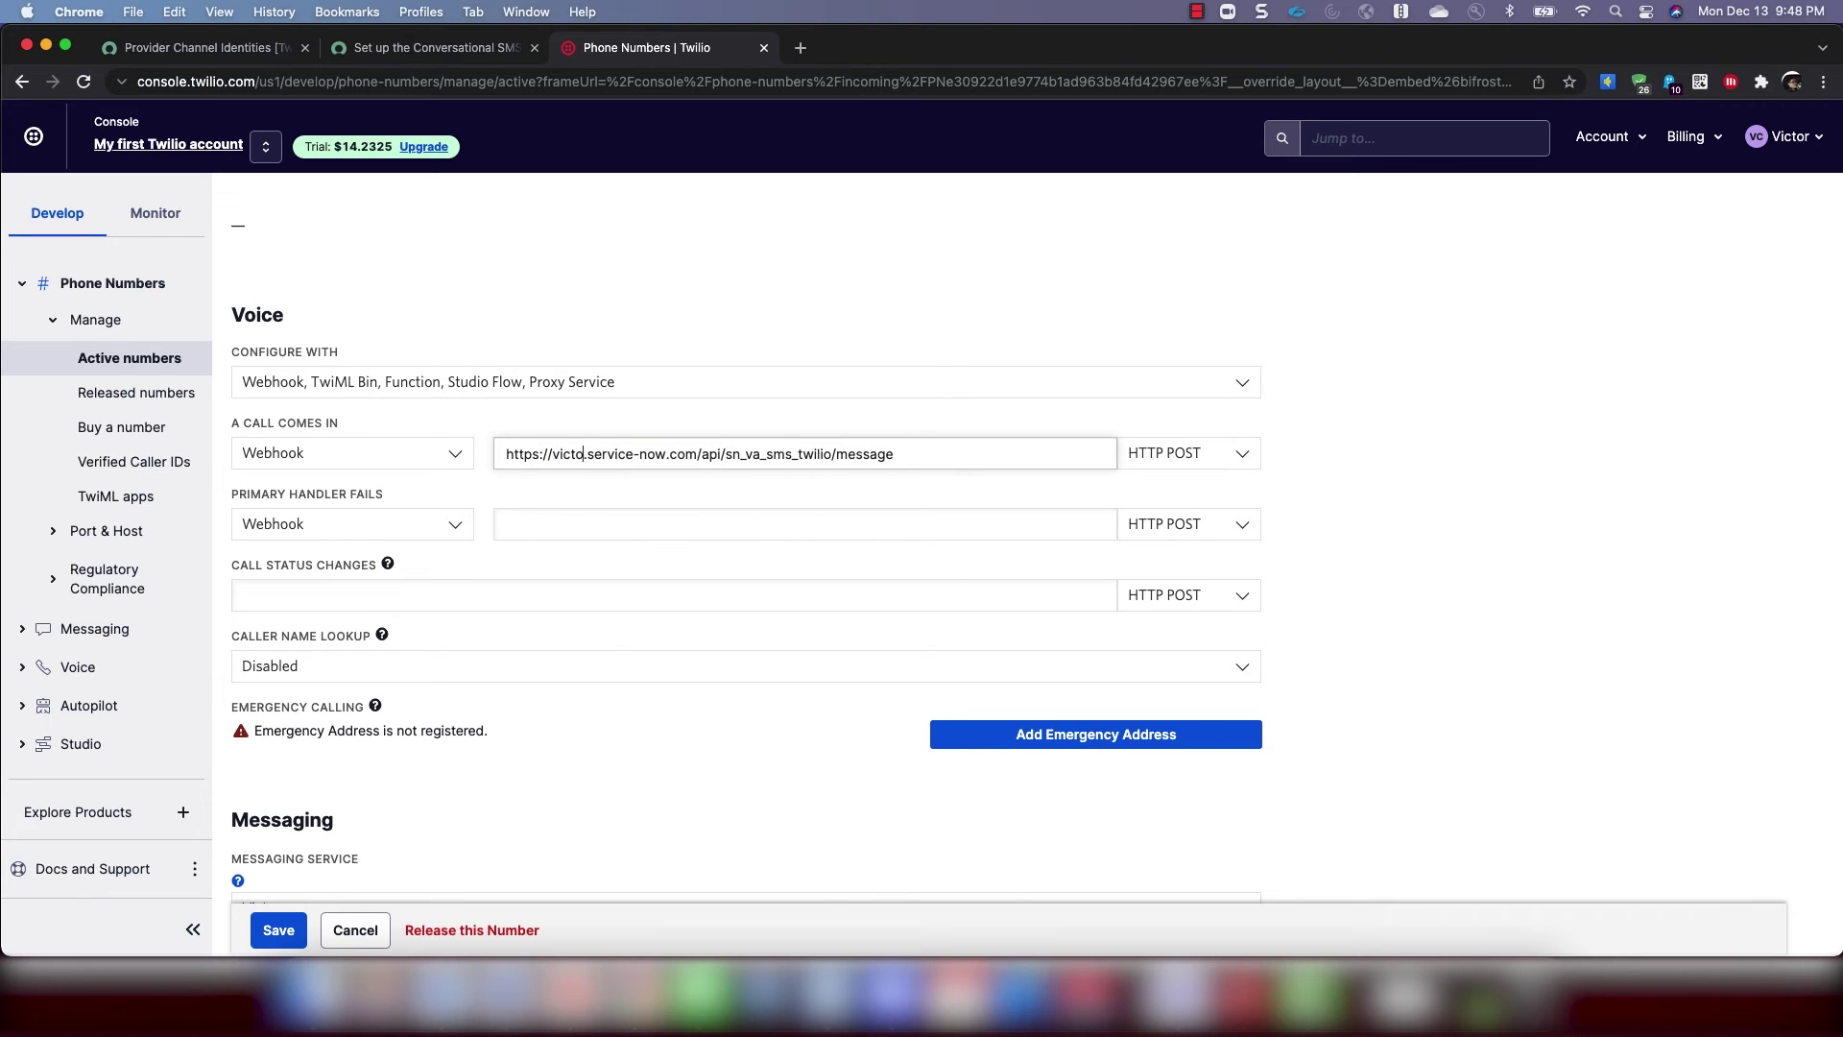
type("rchat")
Set 'A message comes in' to the same victorchat webhook URL and save the number
scroll(626, 629, "down", 3)
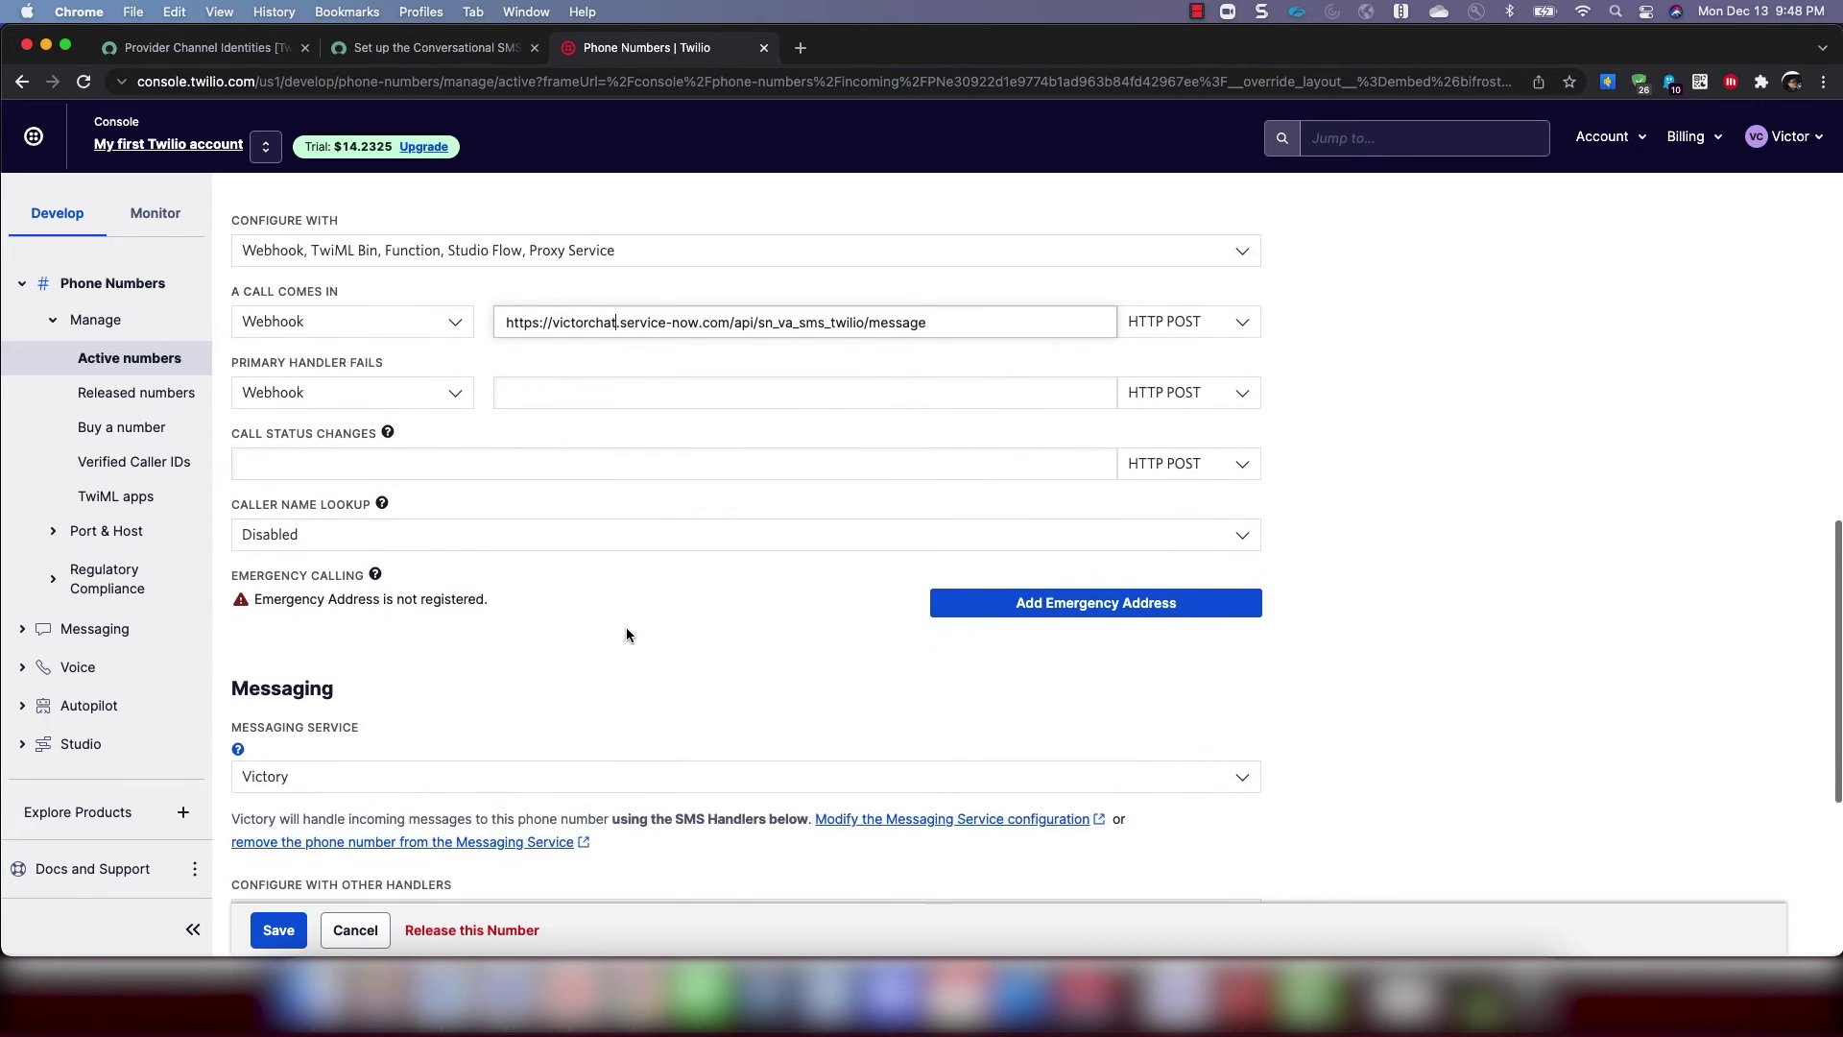
scroll(626, 635, "down", 5)
left_click(578, 676)
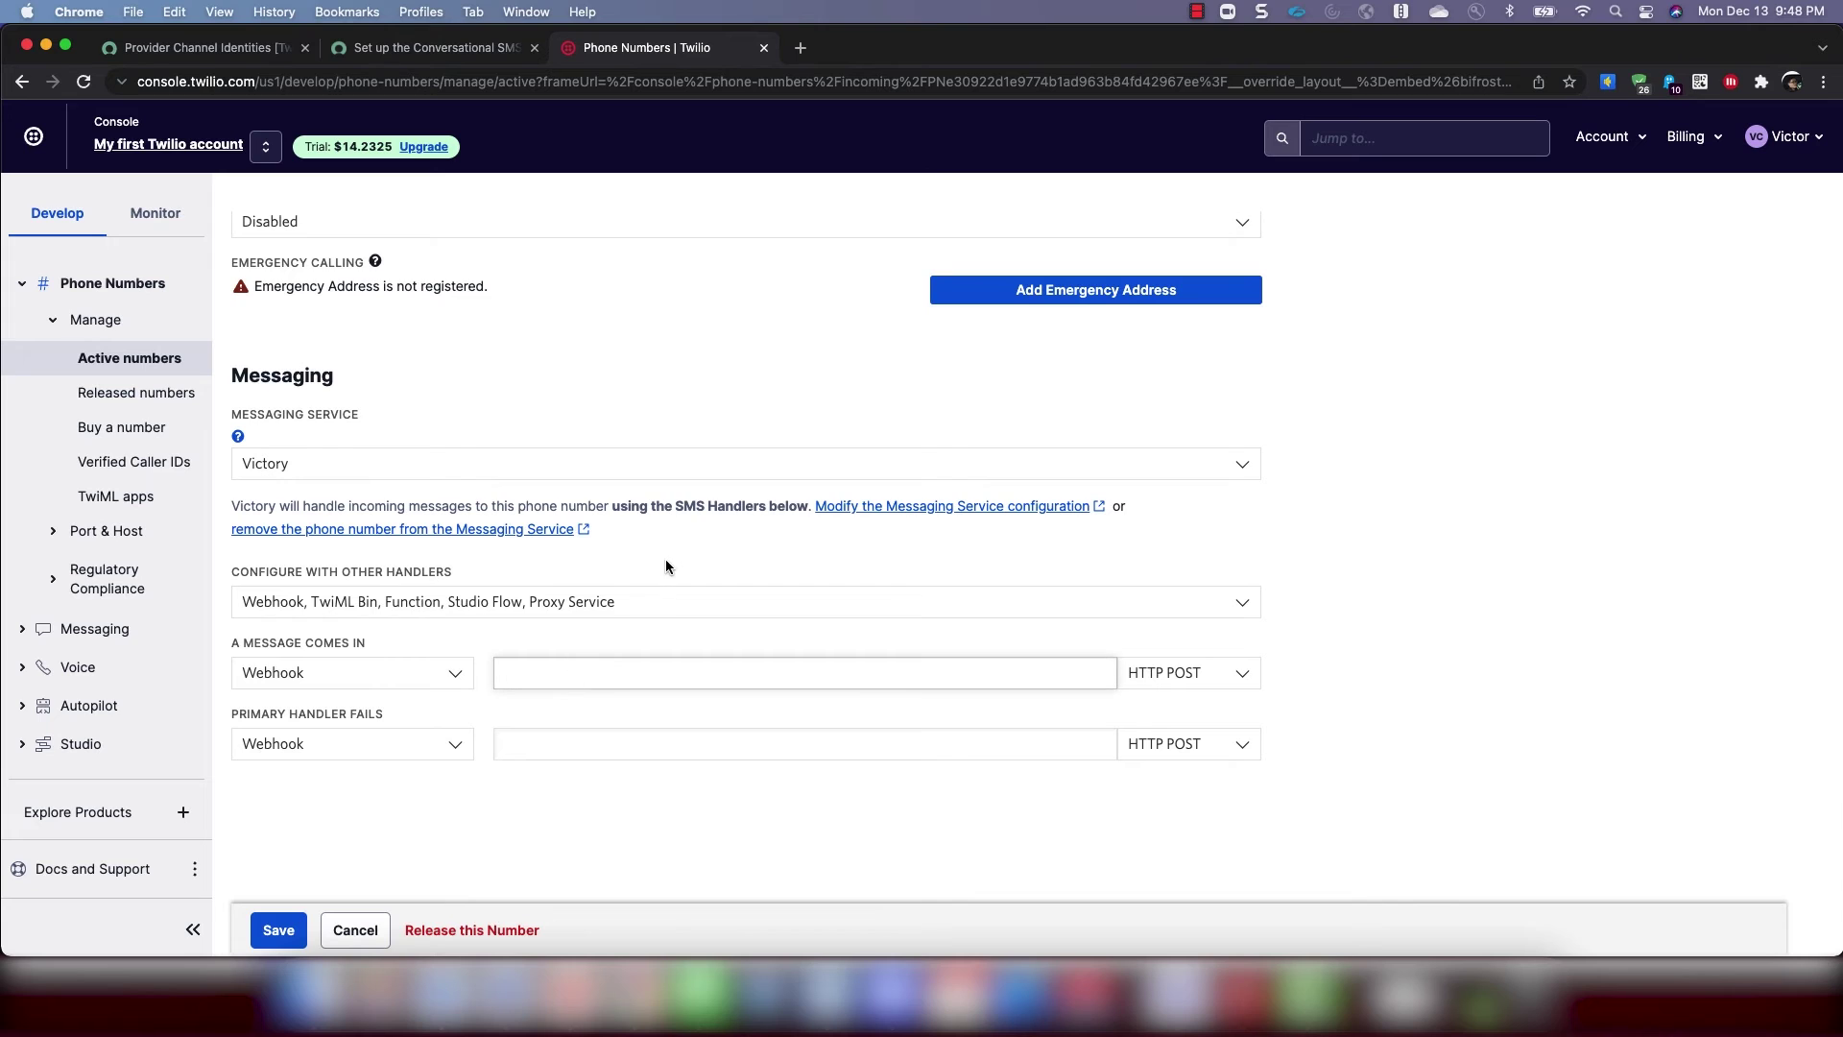
type("https://<instance-name>.service-now.com/api/sn_va_sms_twilio/message")
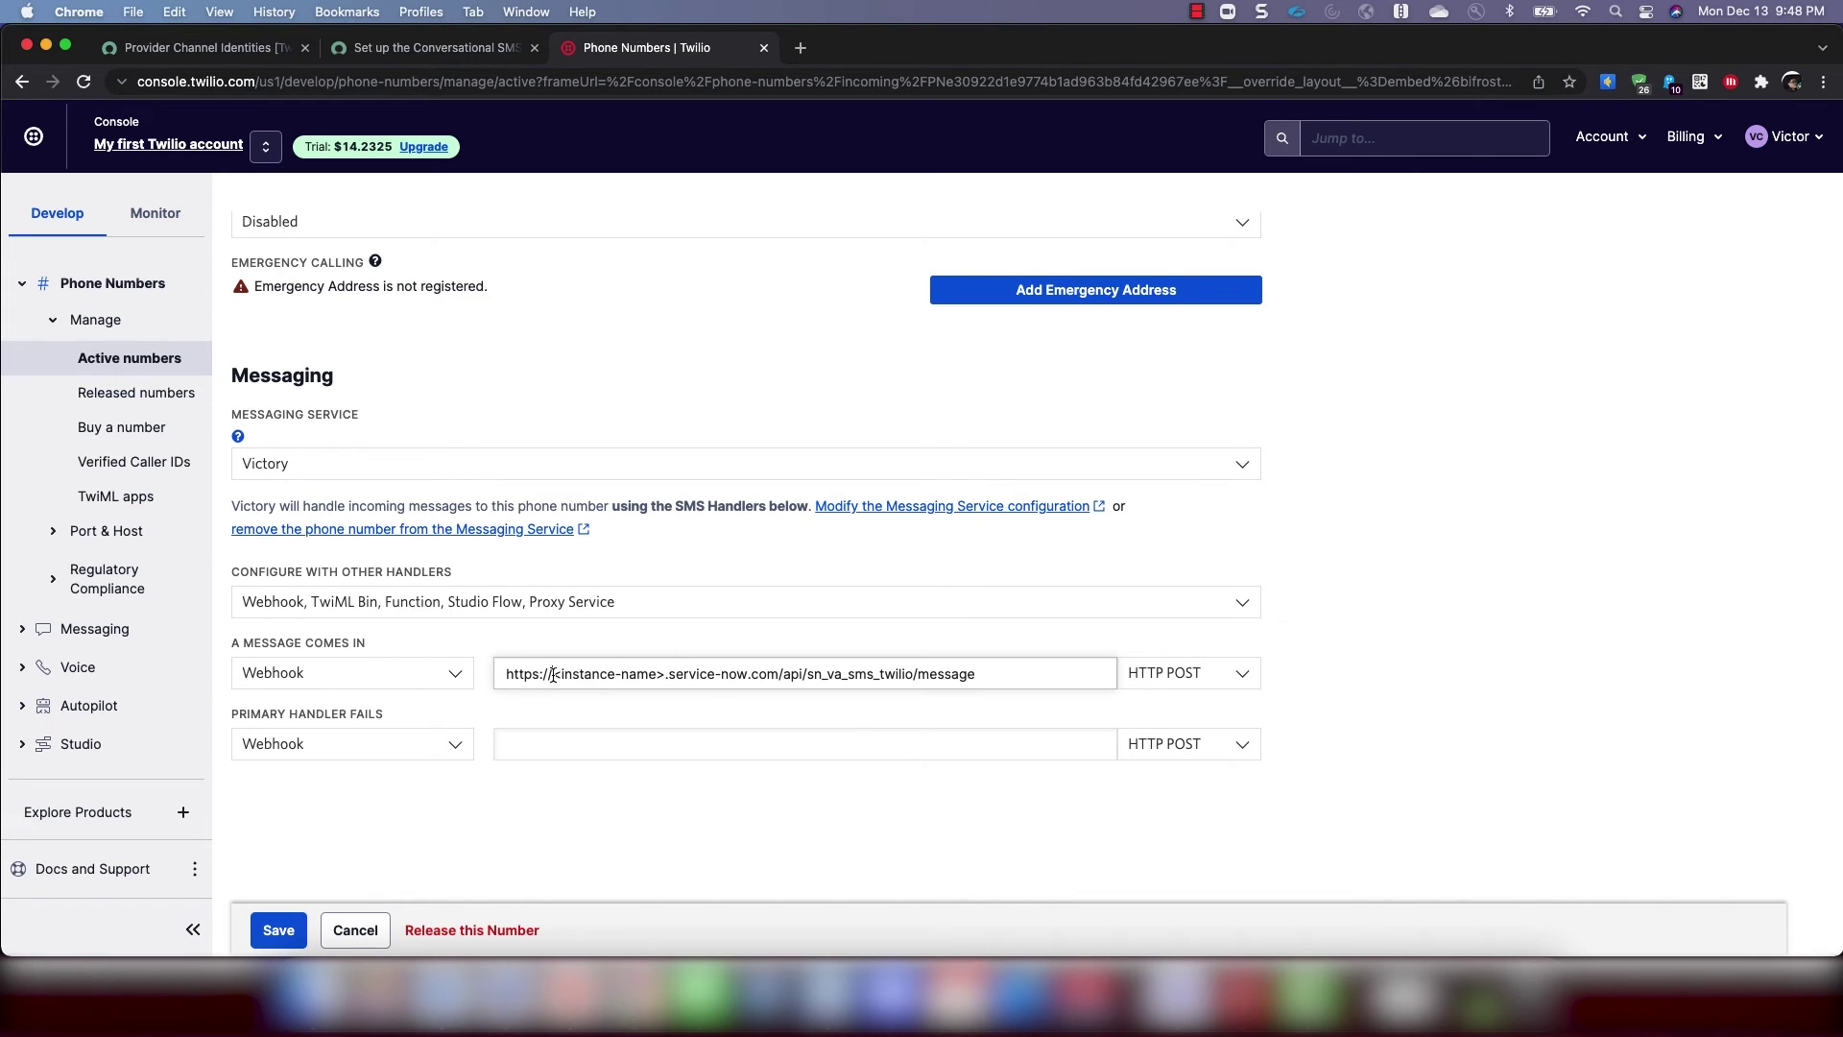
left_click_drag(553, 675, 665, 677)
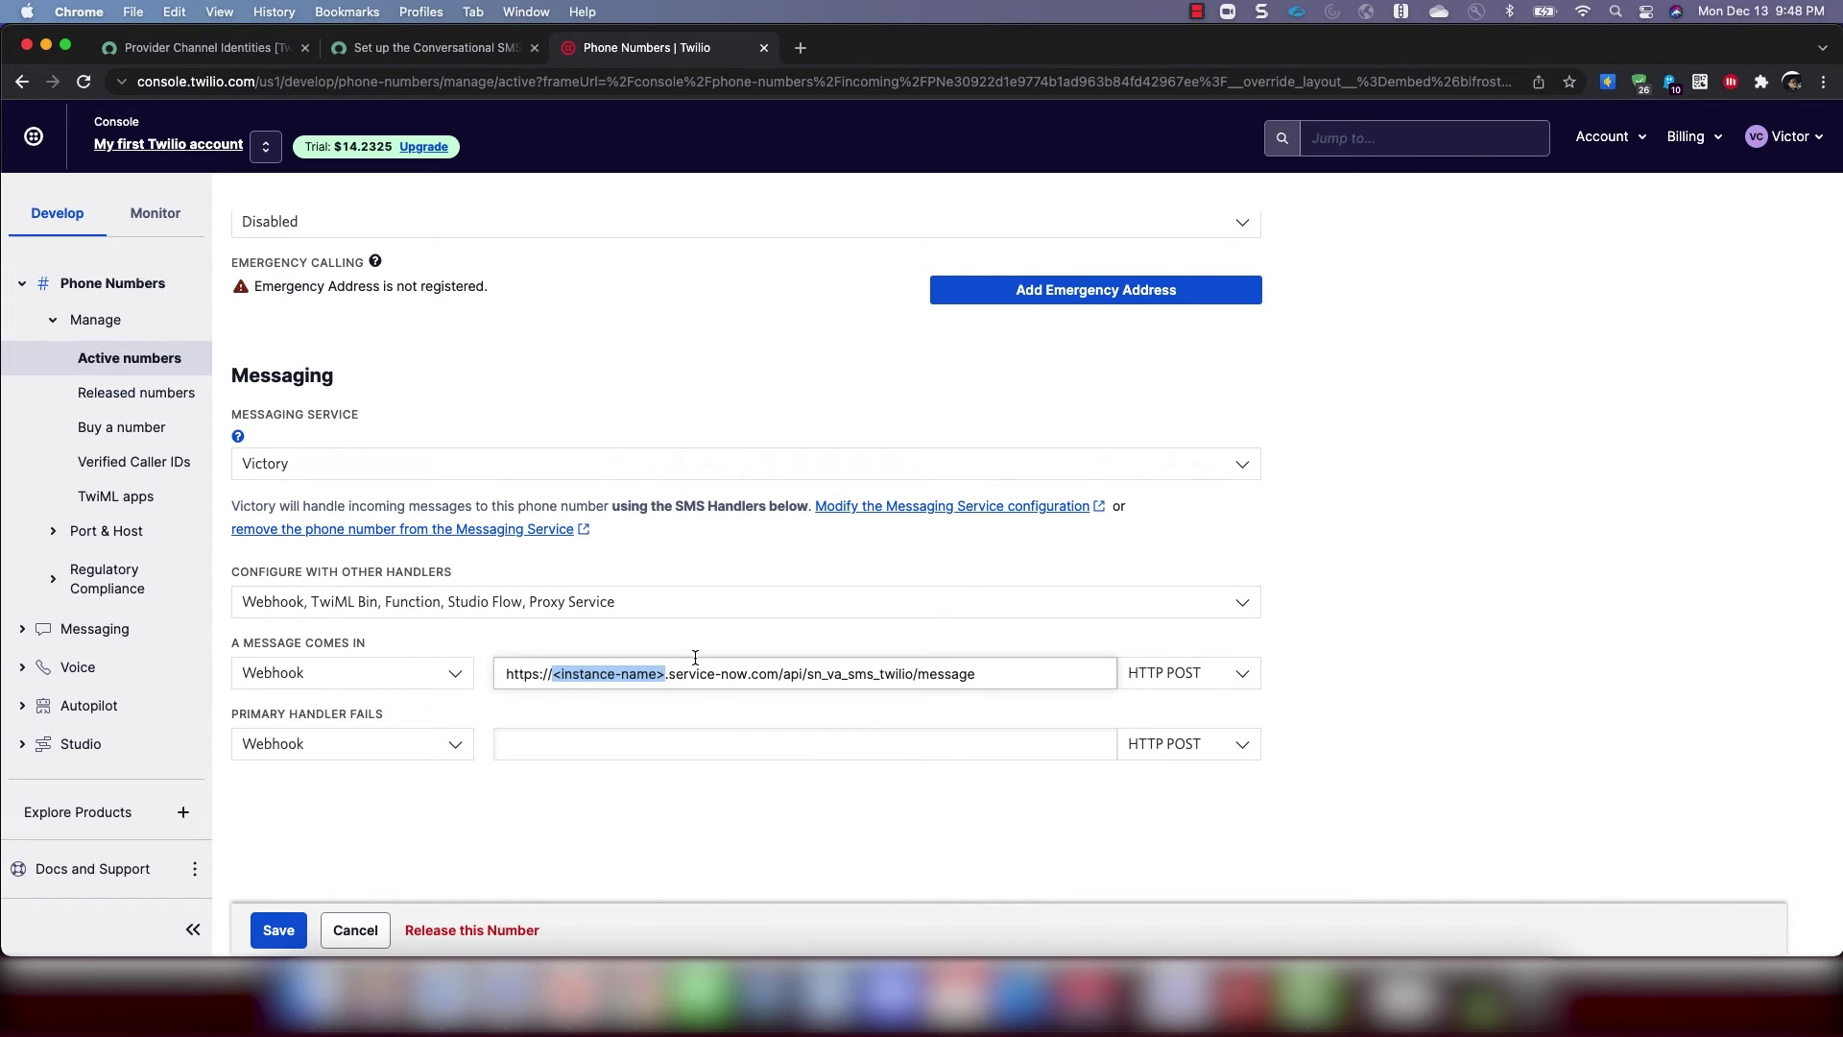
type("victorchat")
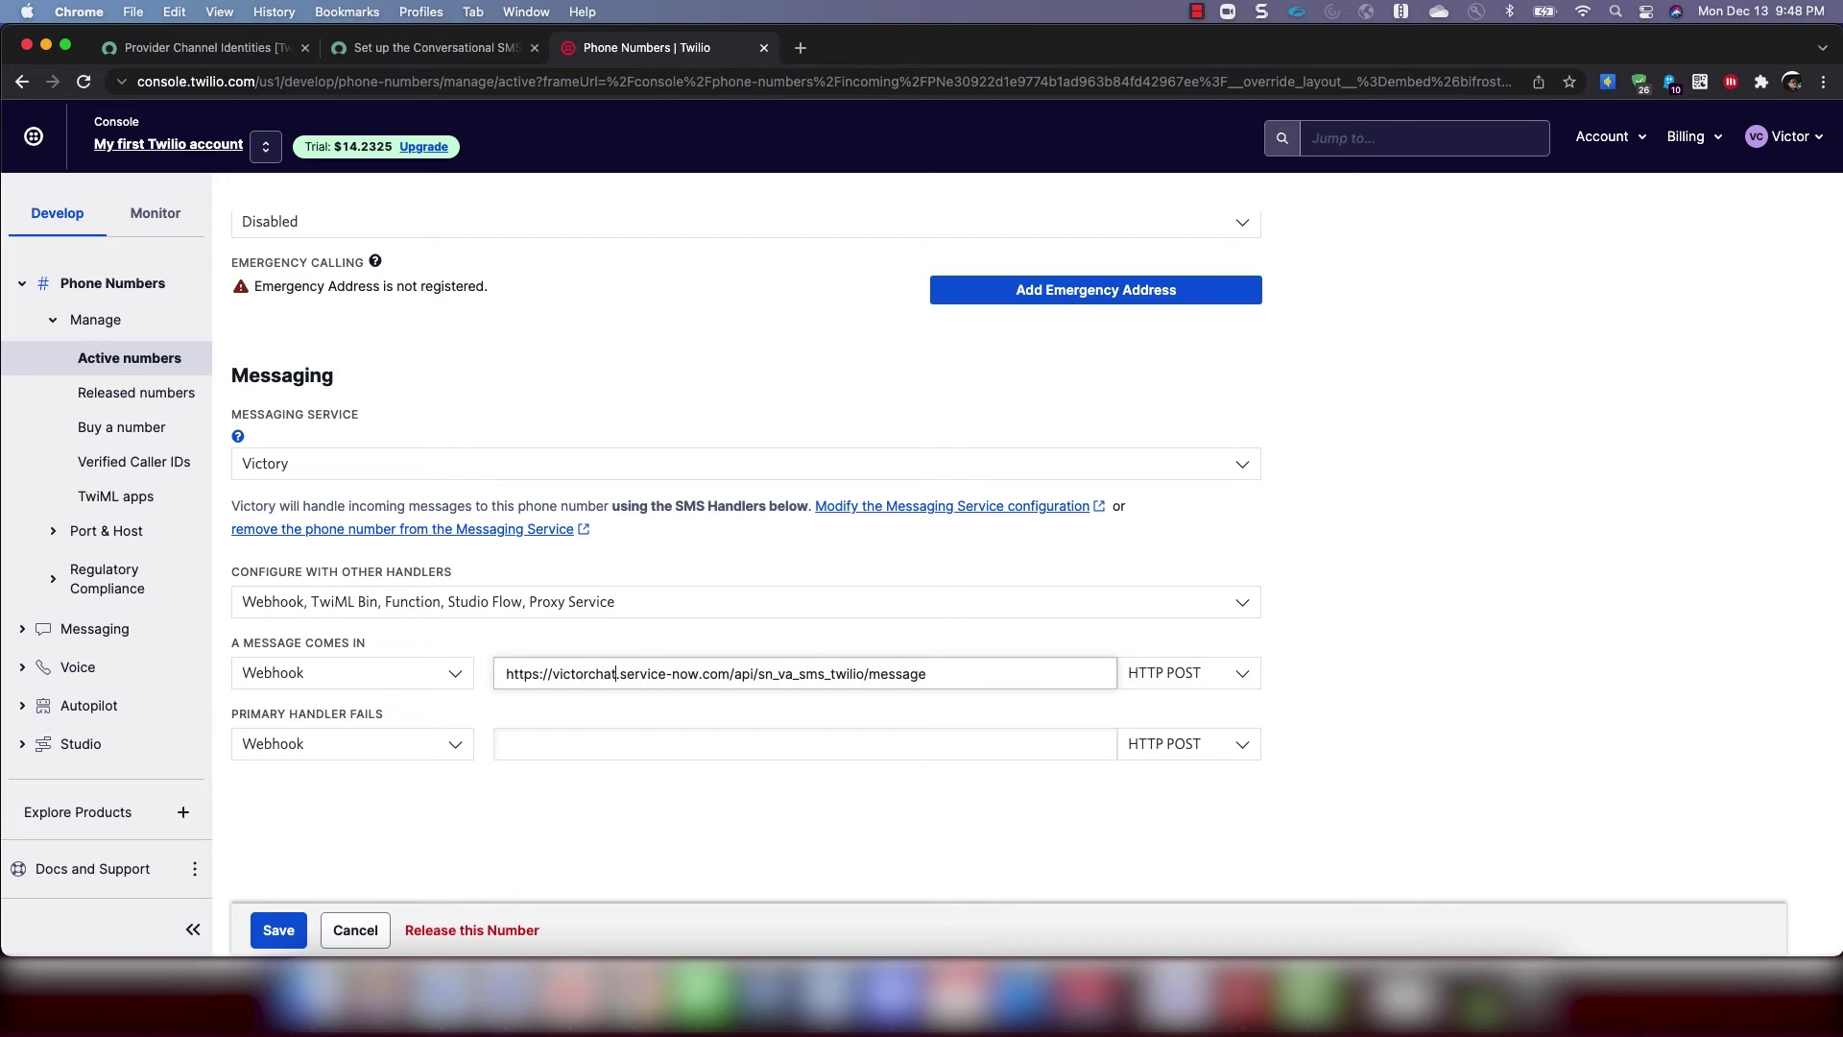
left_click(279, 929)
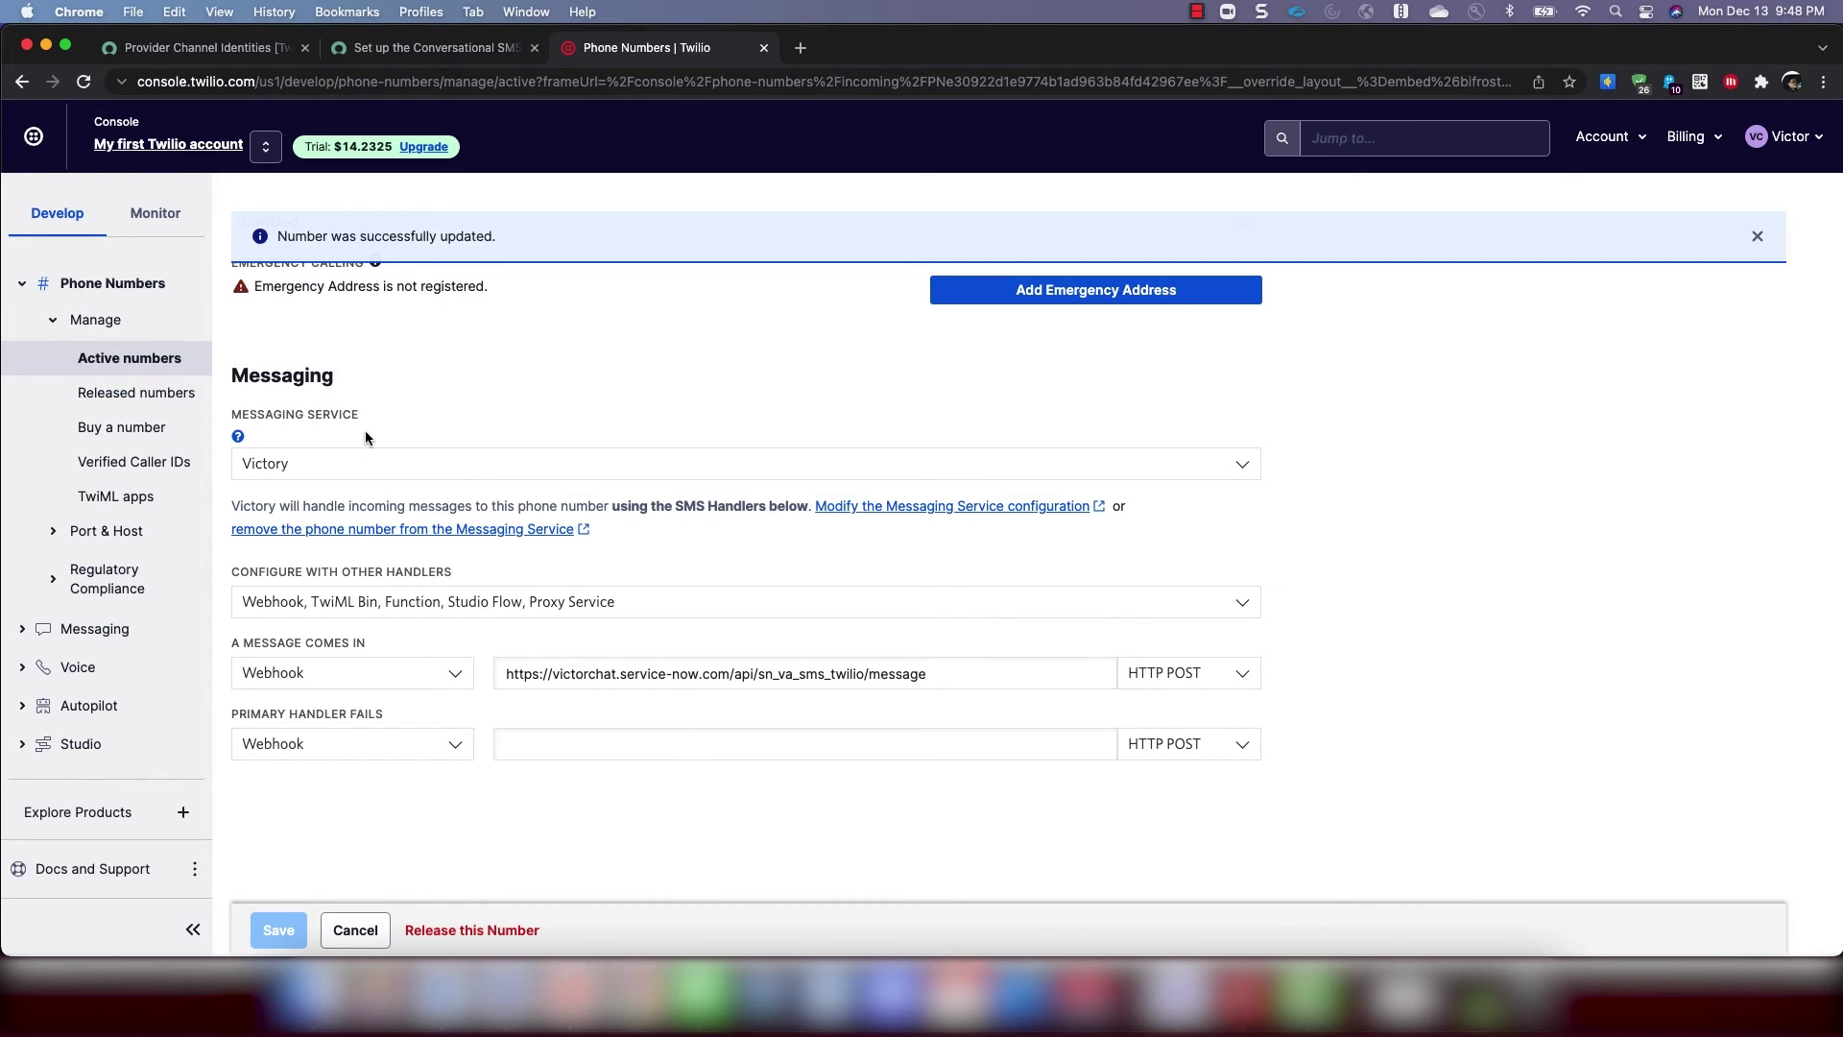
Search the navigator for 'designer' and open the Virtual Agent Designer
left_click(319, 55)
left_click(288, 53)
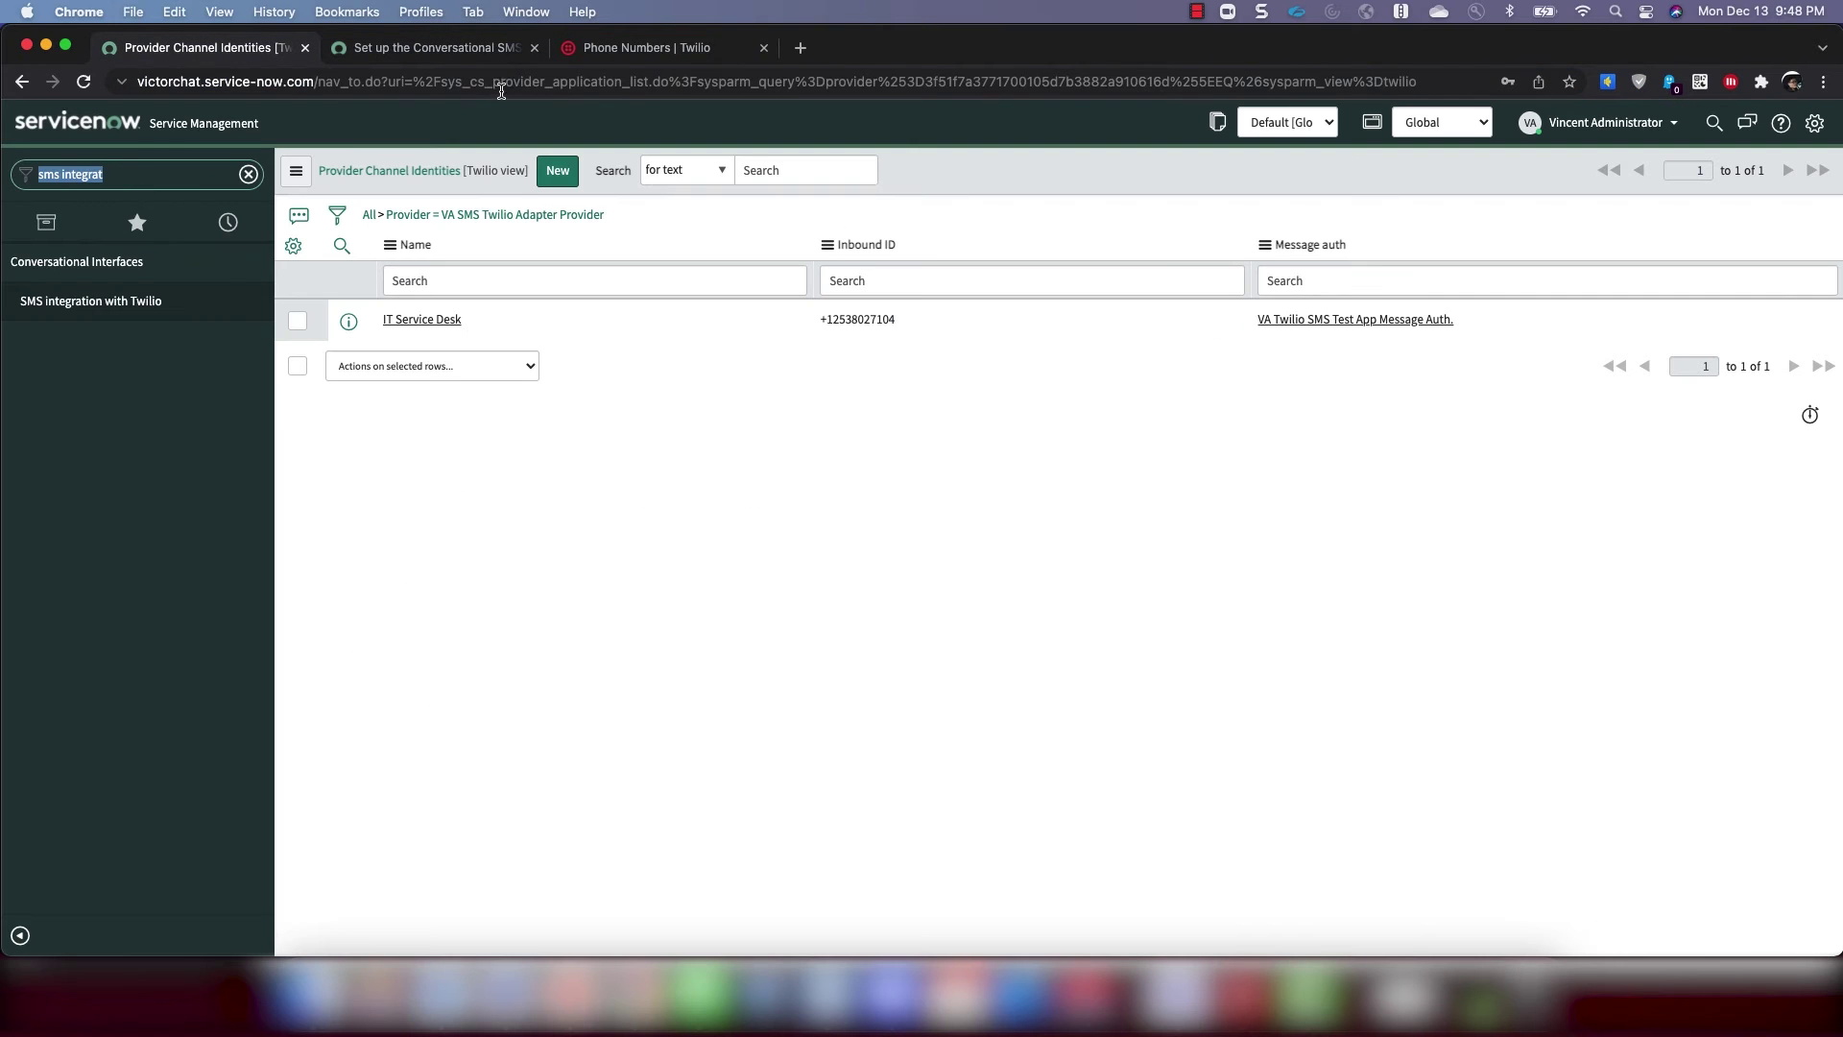
left_click(142, 188)
type("designer")
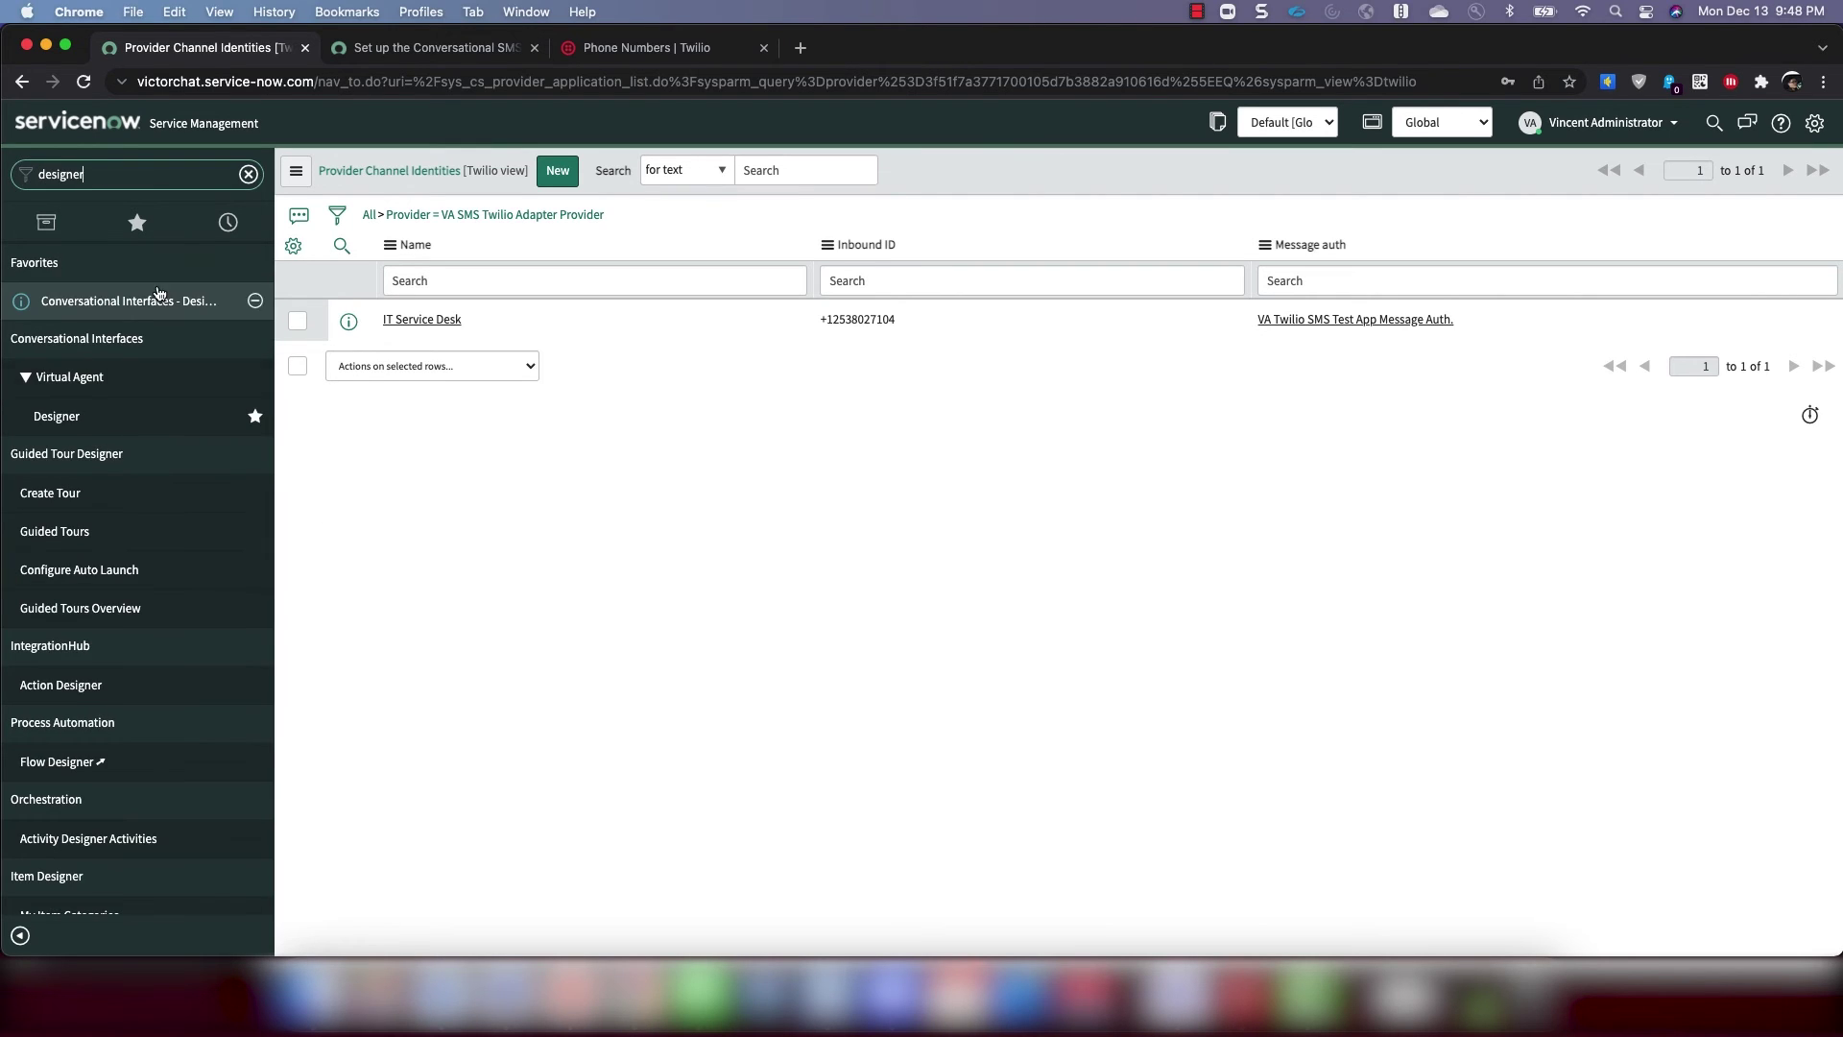
left_click(139, 305)
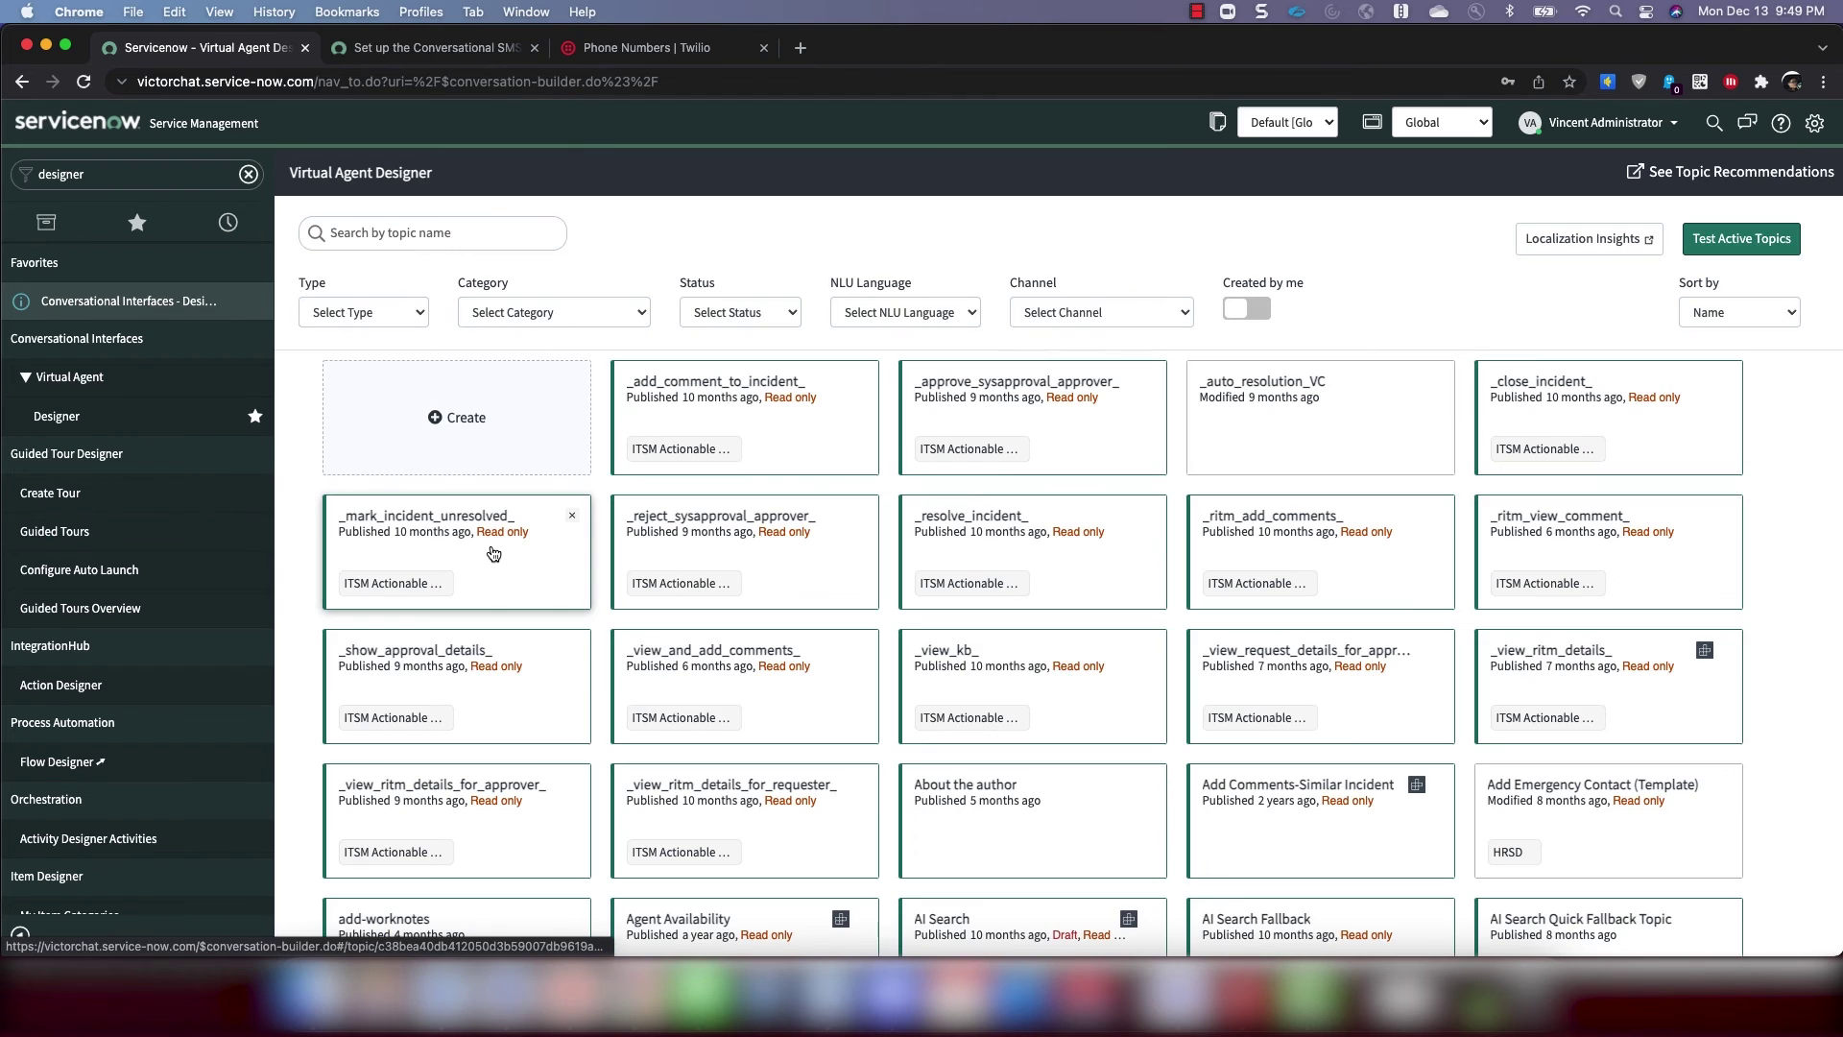
scroll(697, 534, "down", 3)
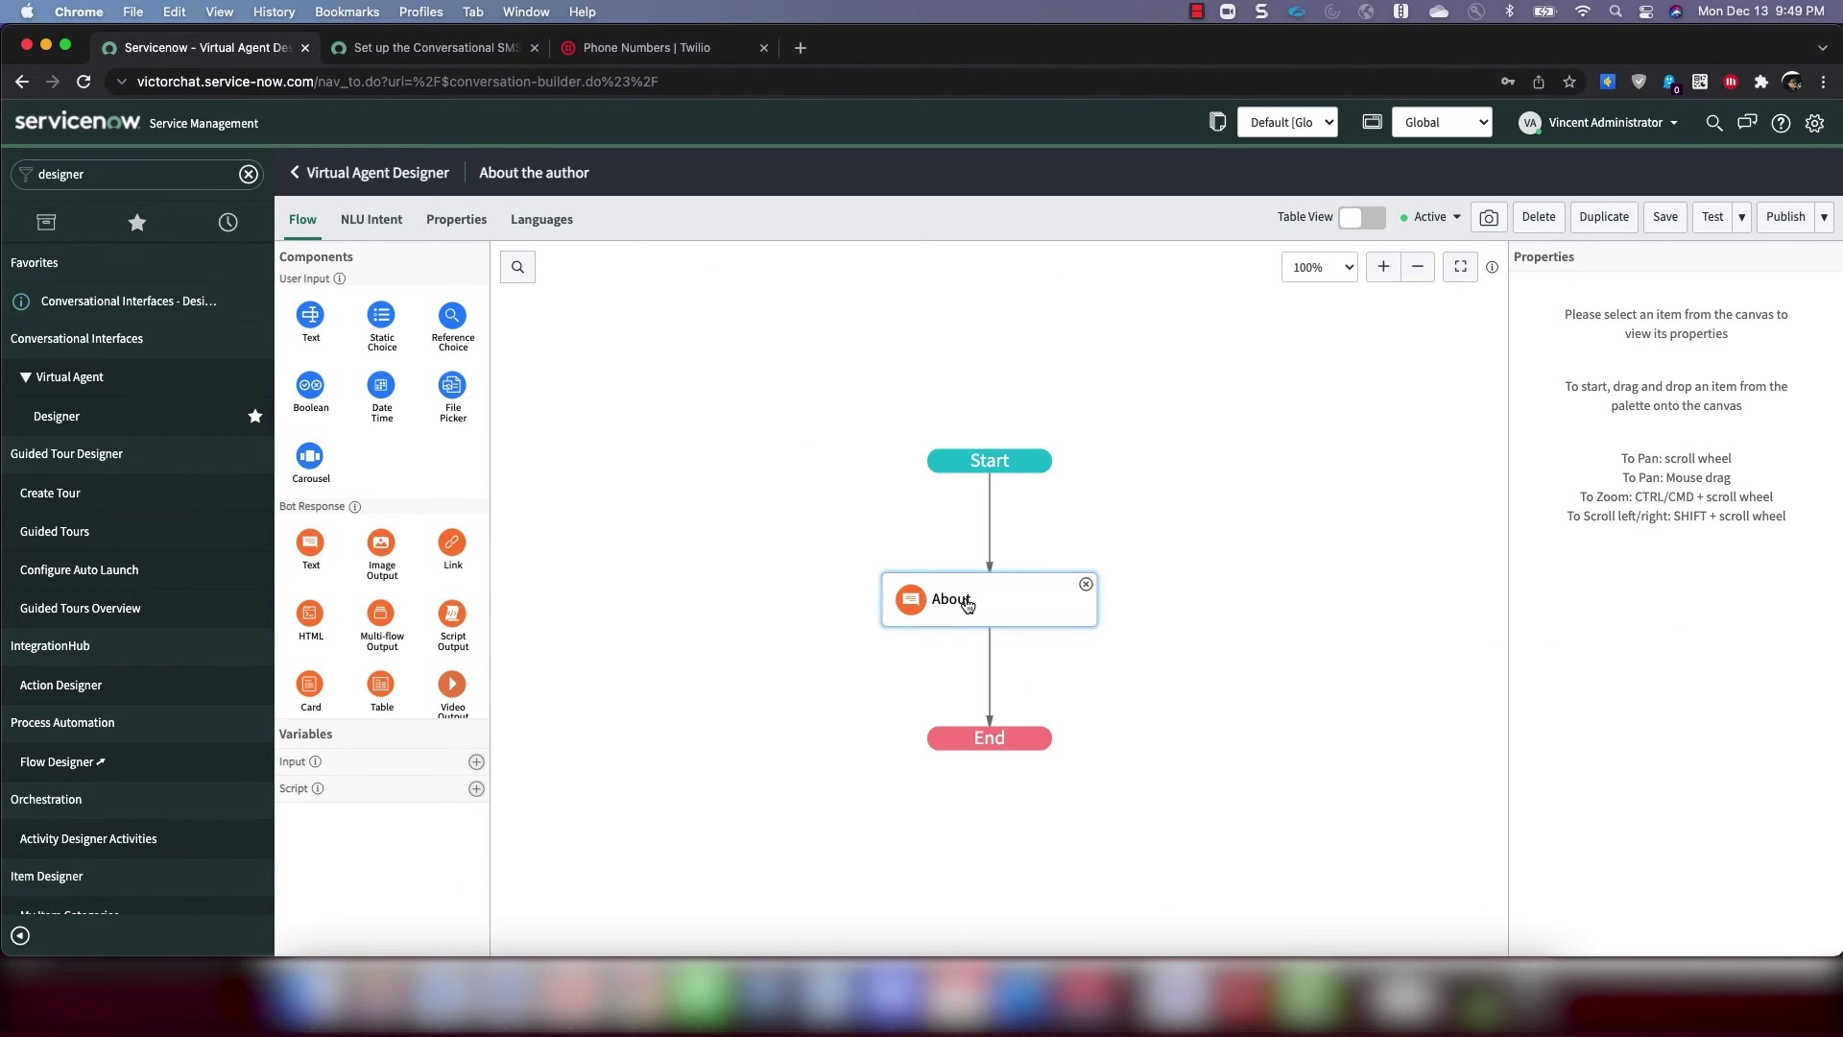
Add SMS to the About the author topic's additional channel support
left_click(969, 600)
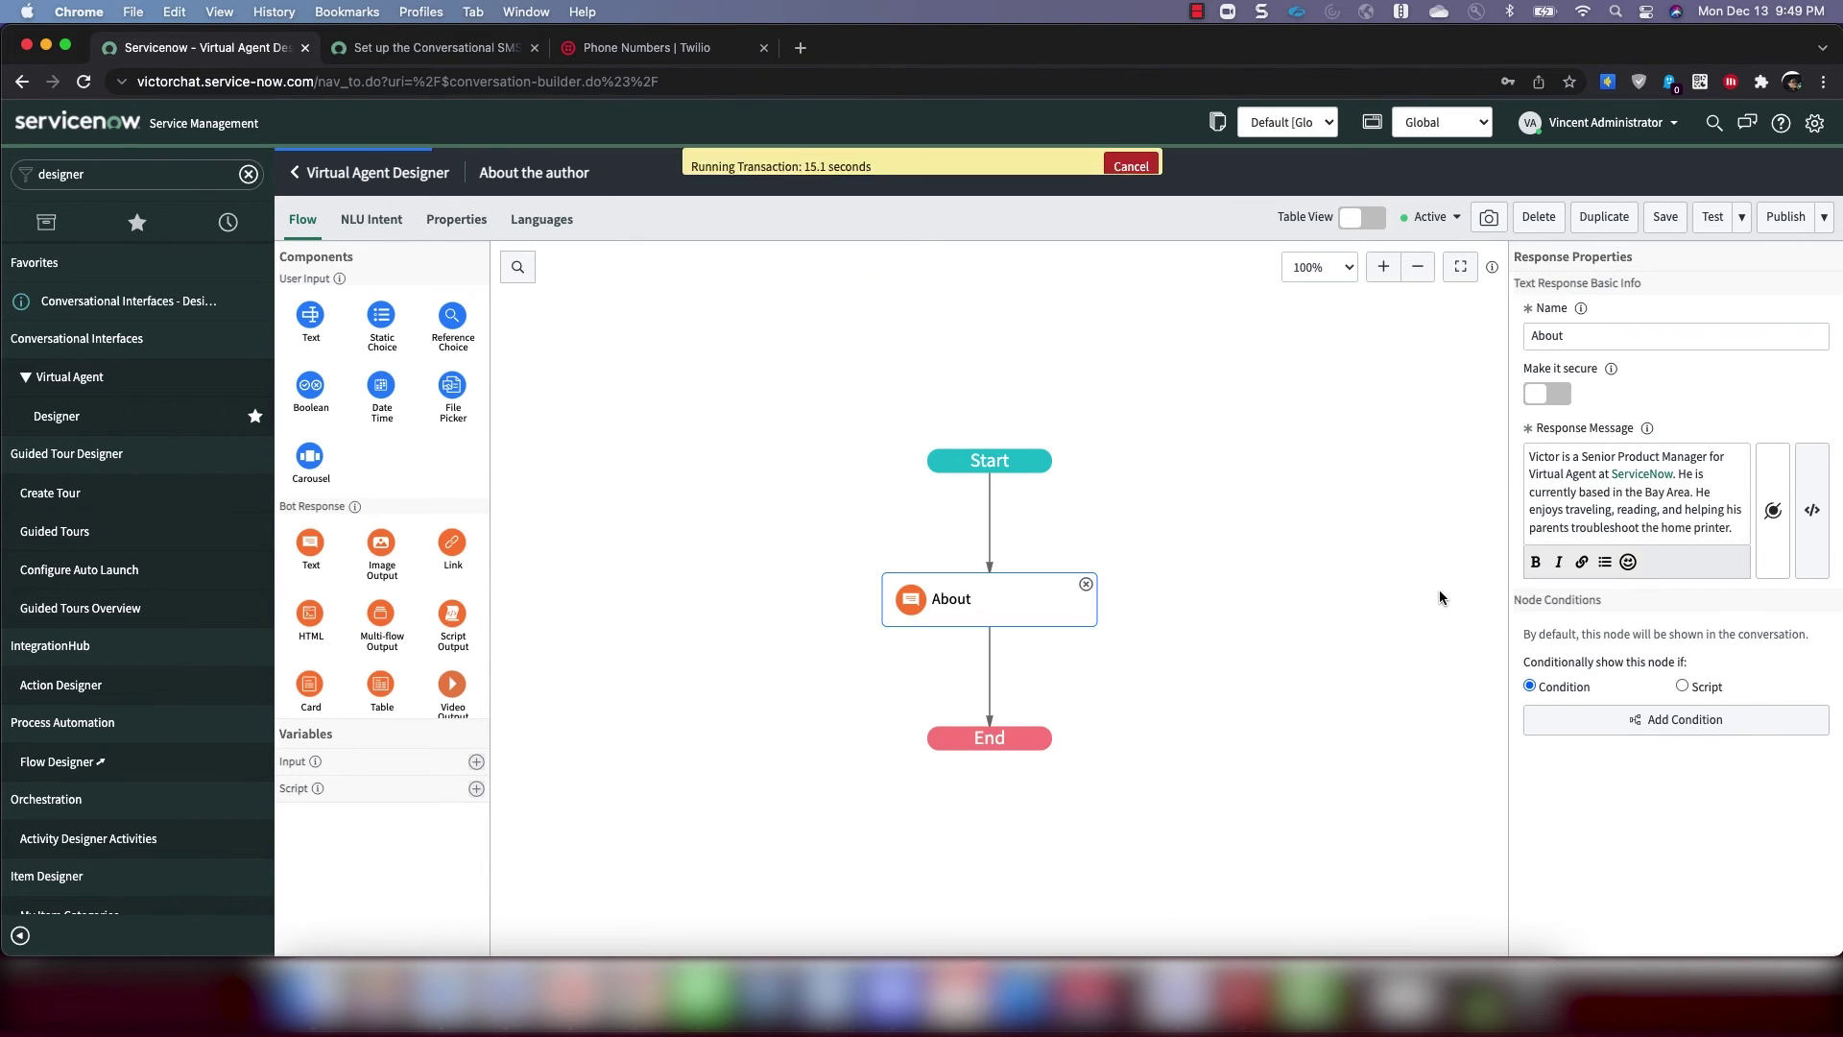
left_click(457, 223)
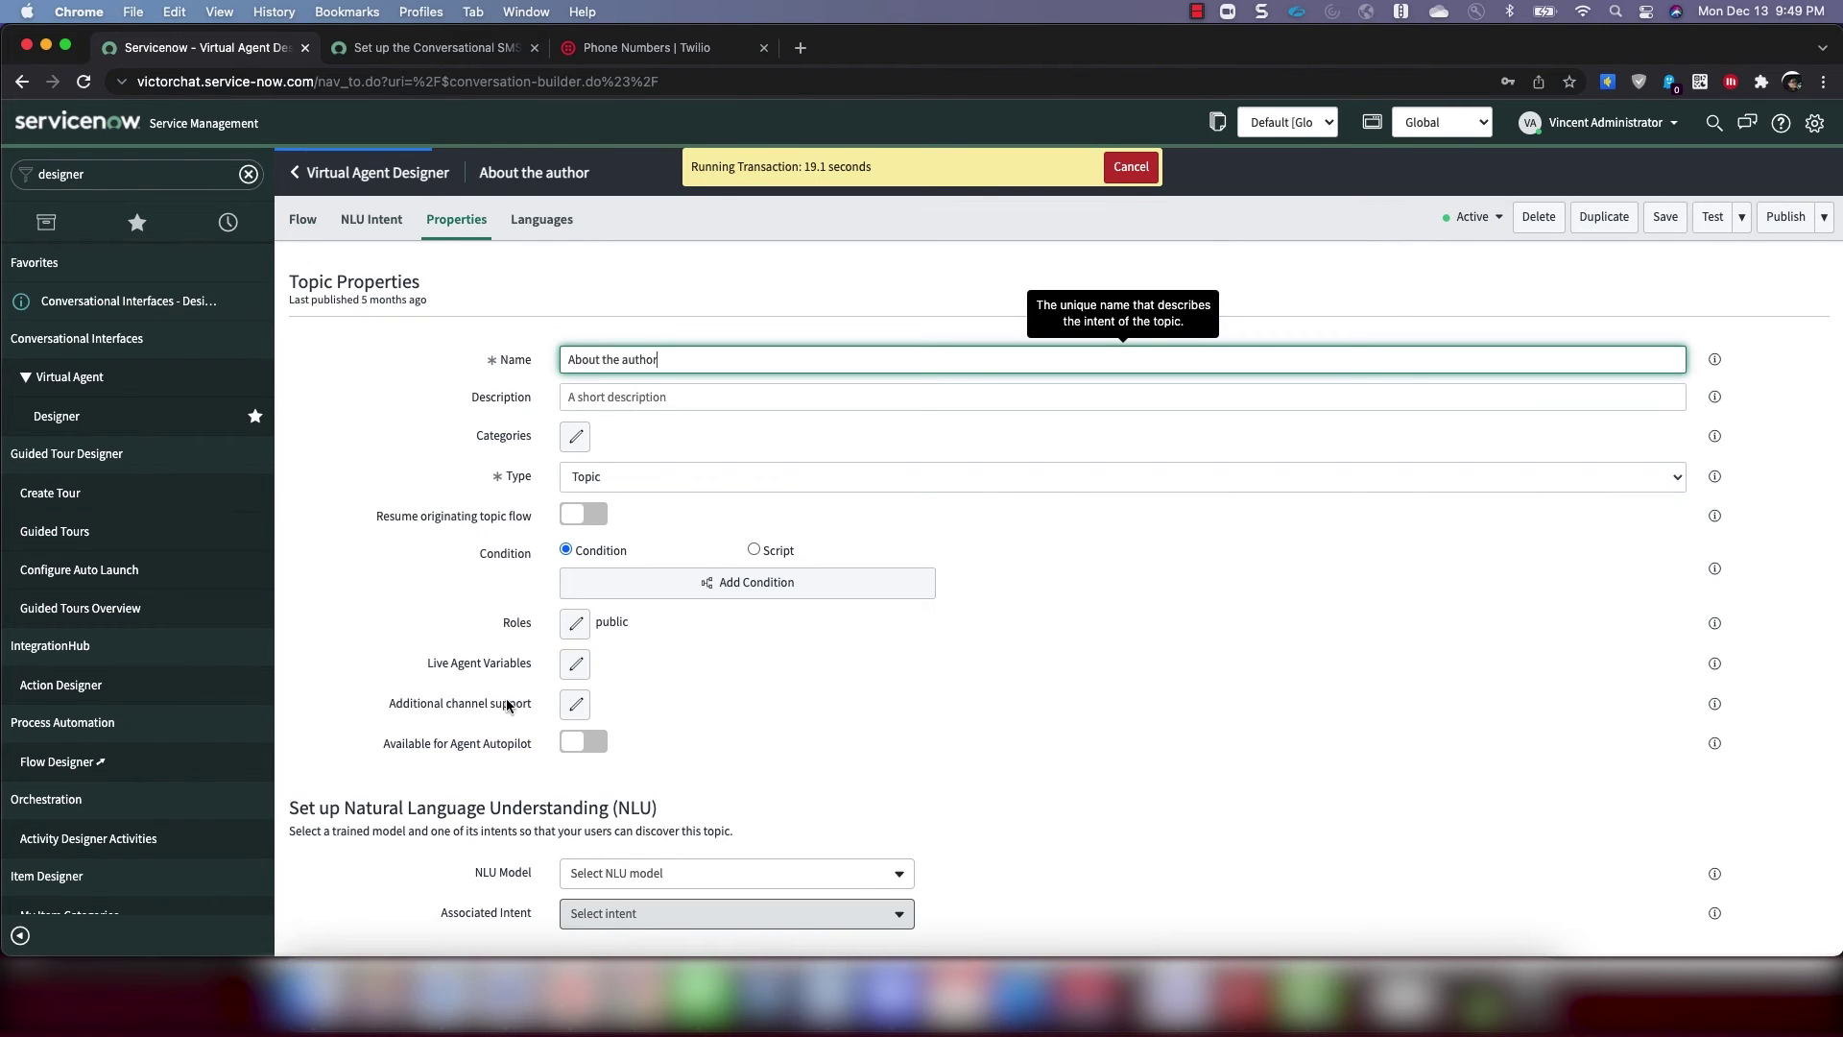
left_click(576, 704)
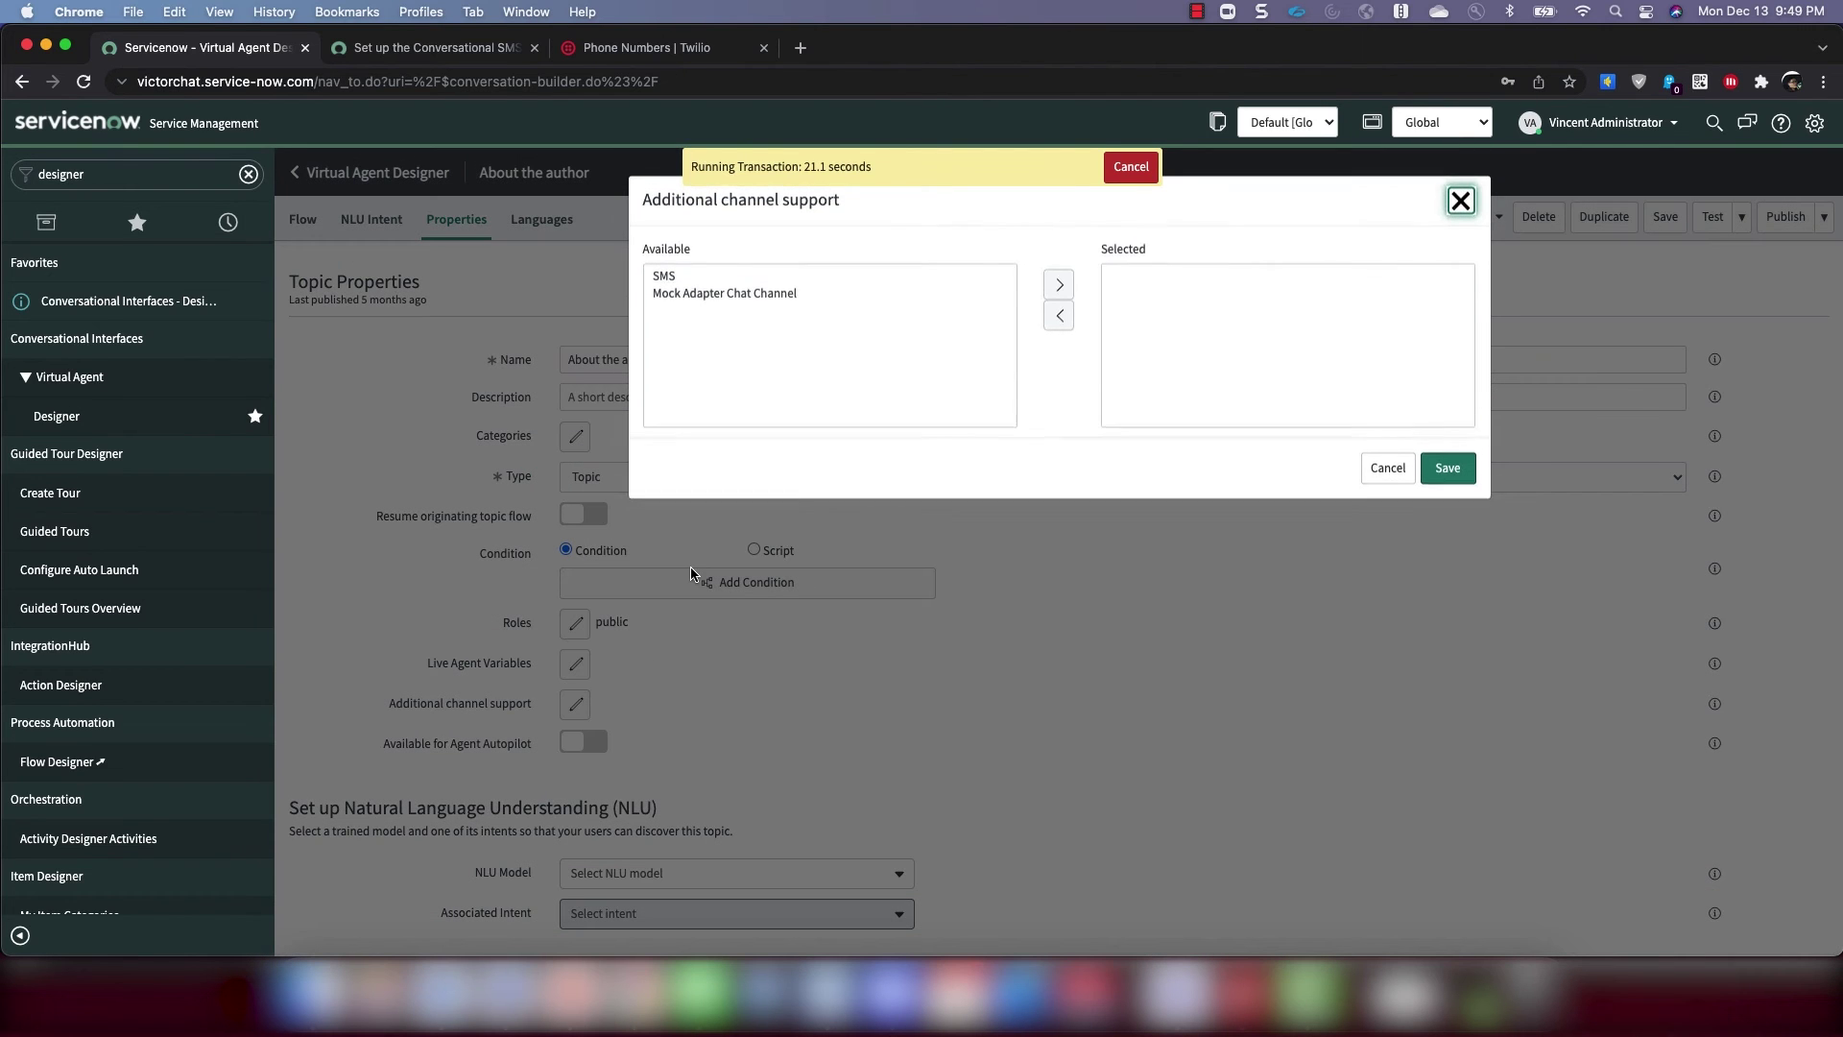
left_click(670, 277)
left_click(1059, 287)
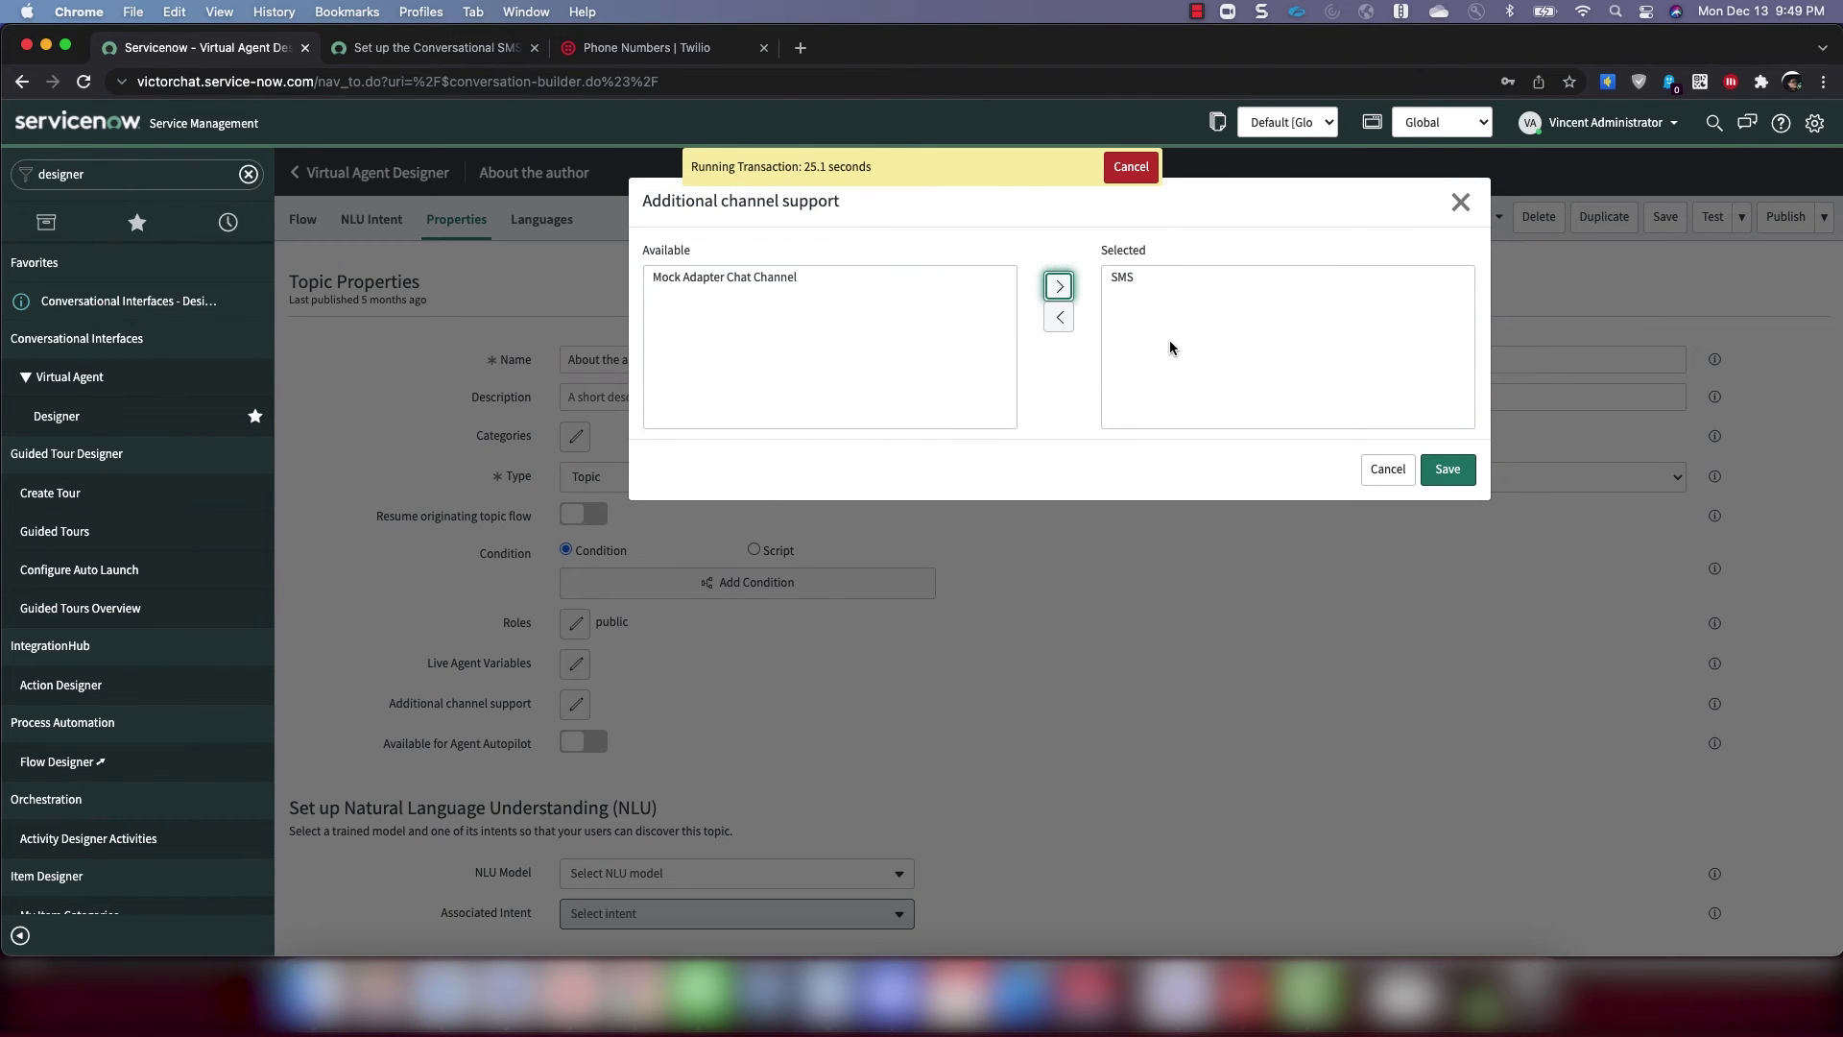
left_click(1447, 469)
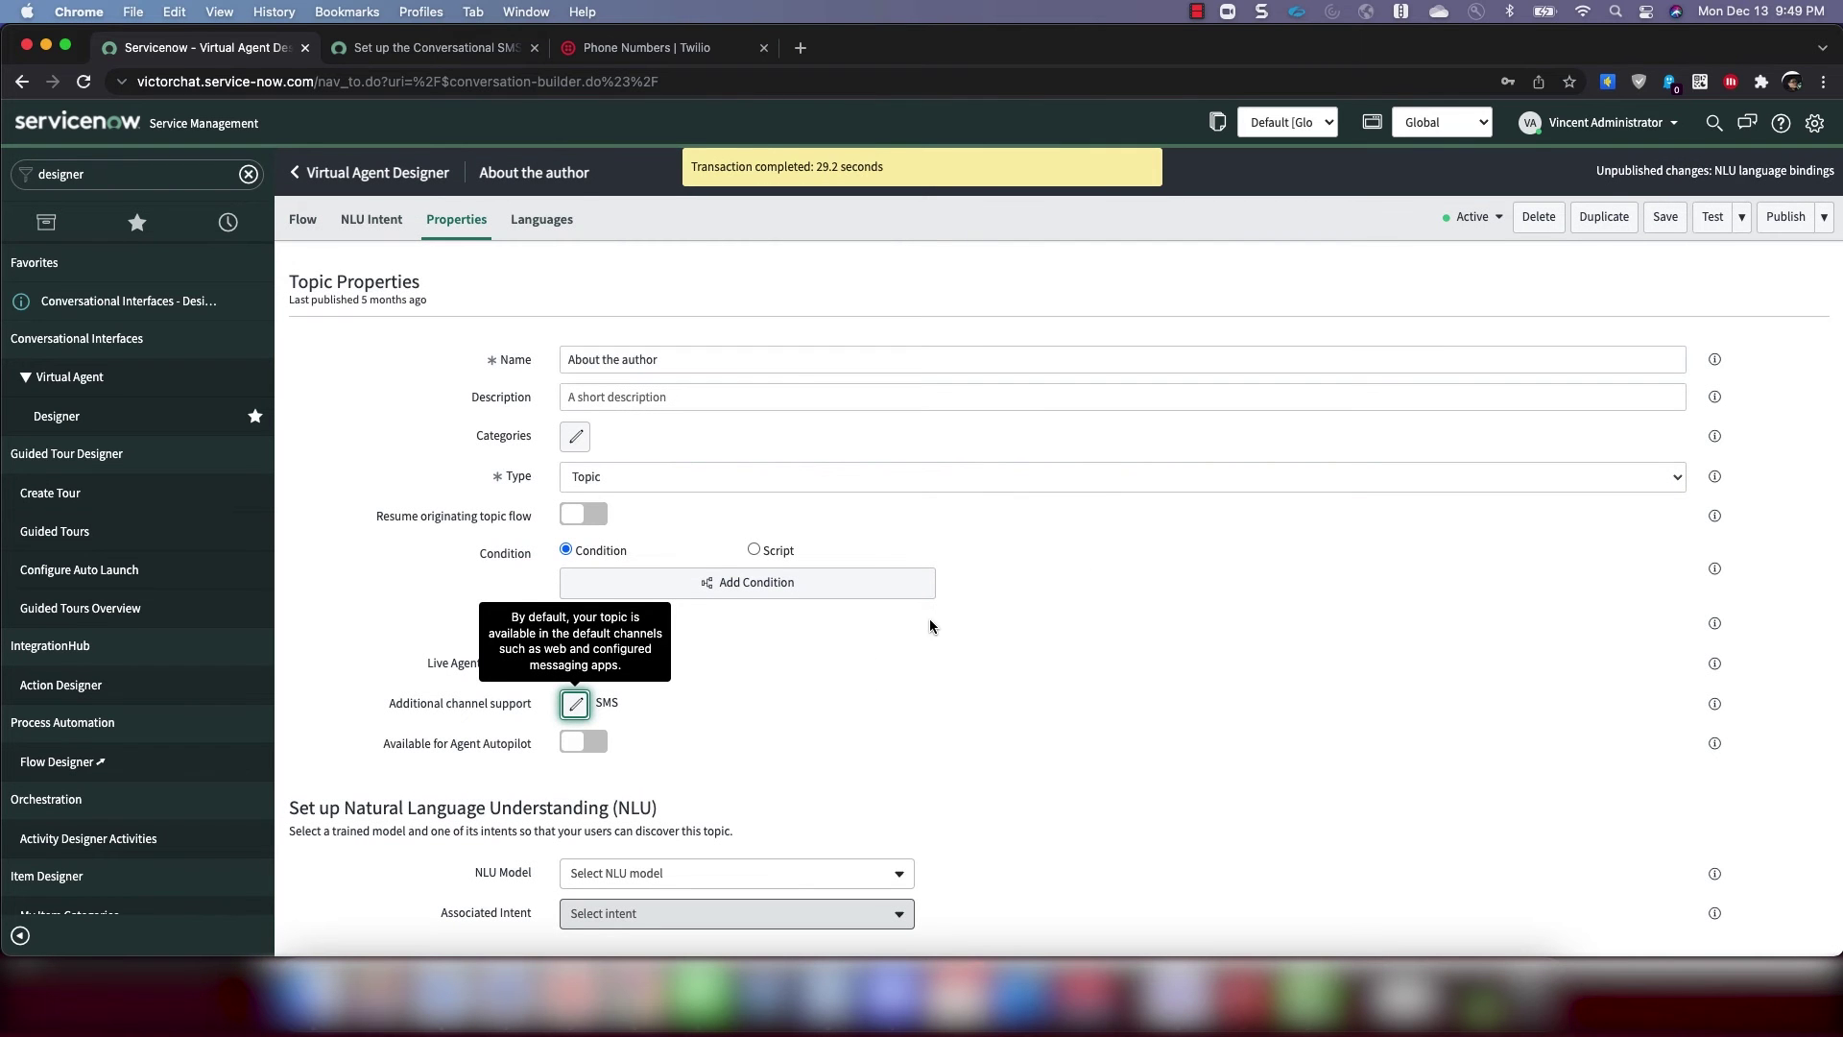
Save the topic and publish it despite the missing English binding
left_click(1665, 218)
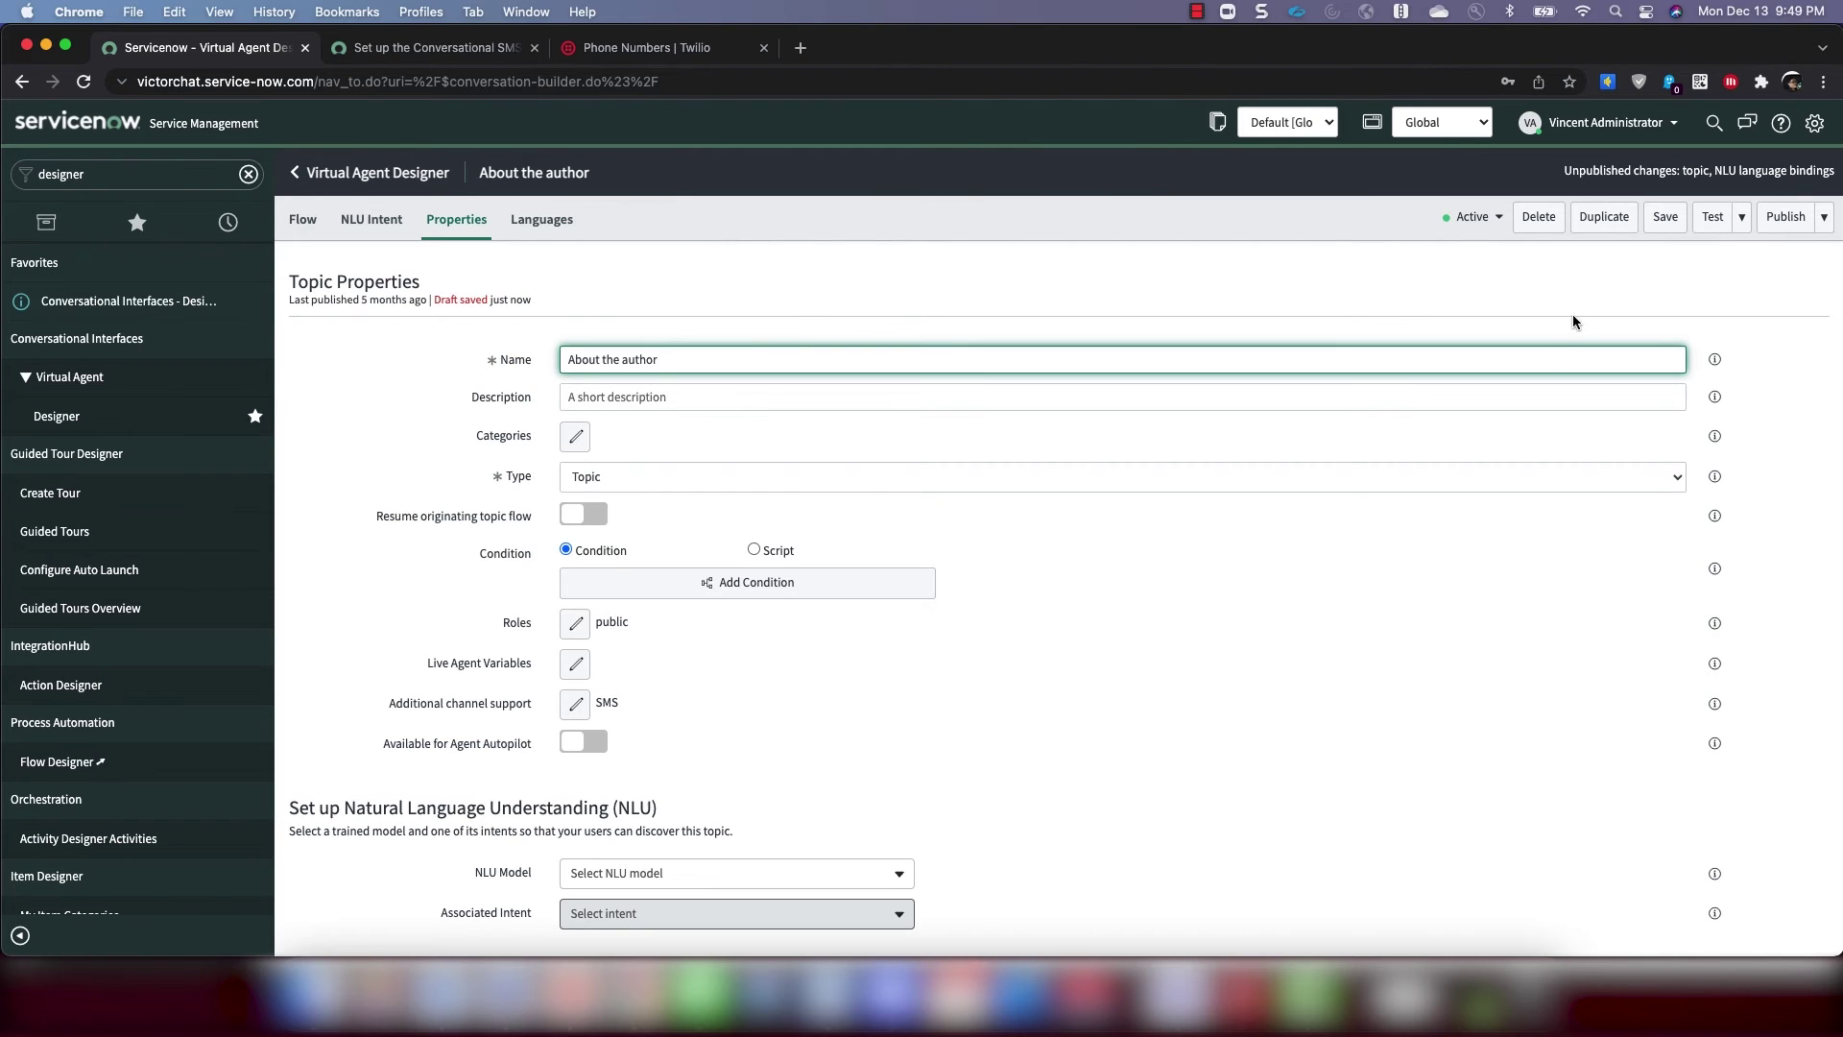
left_click(1786, 217)
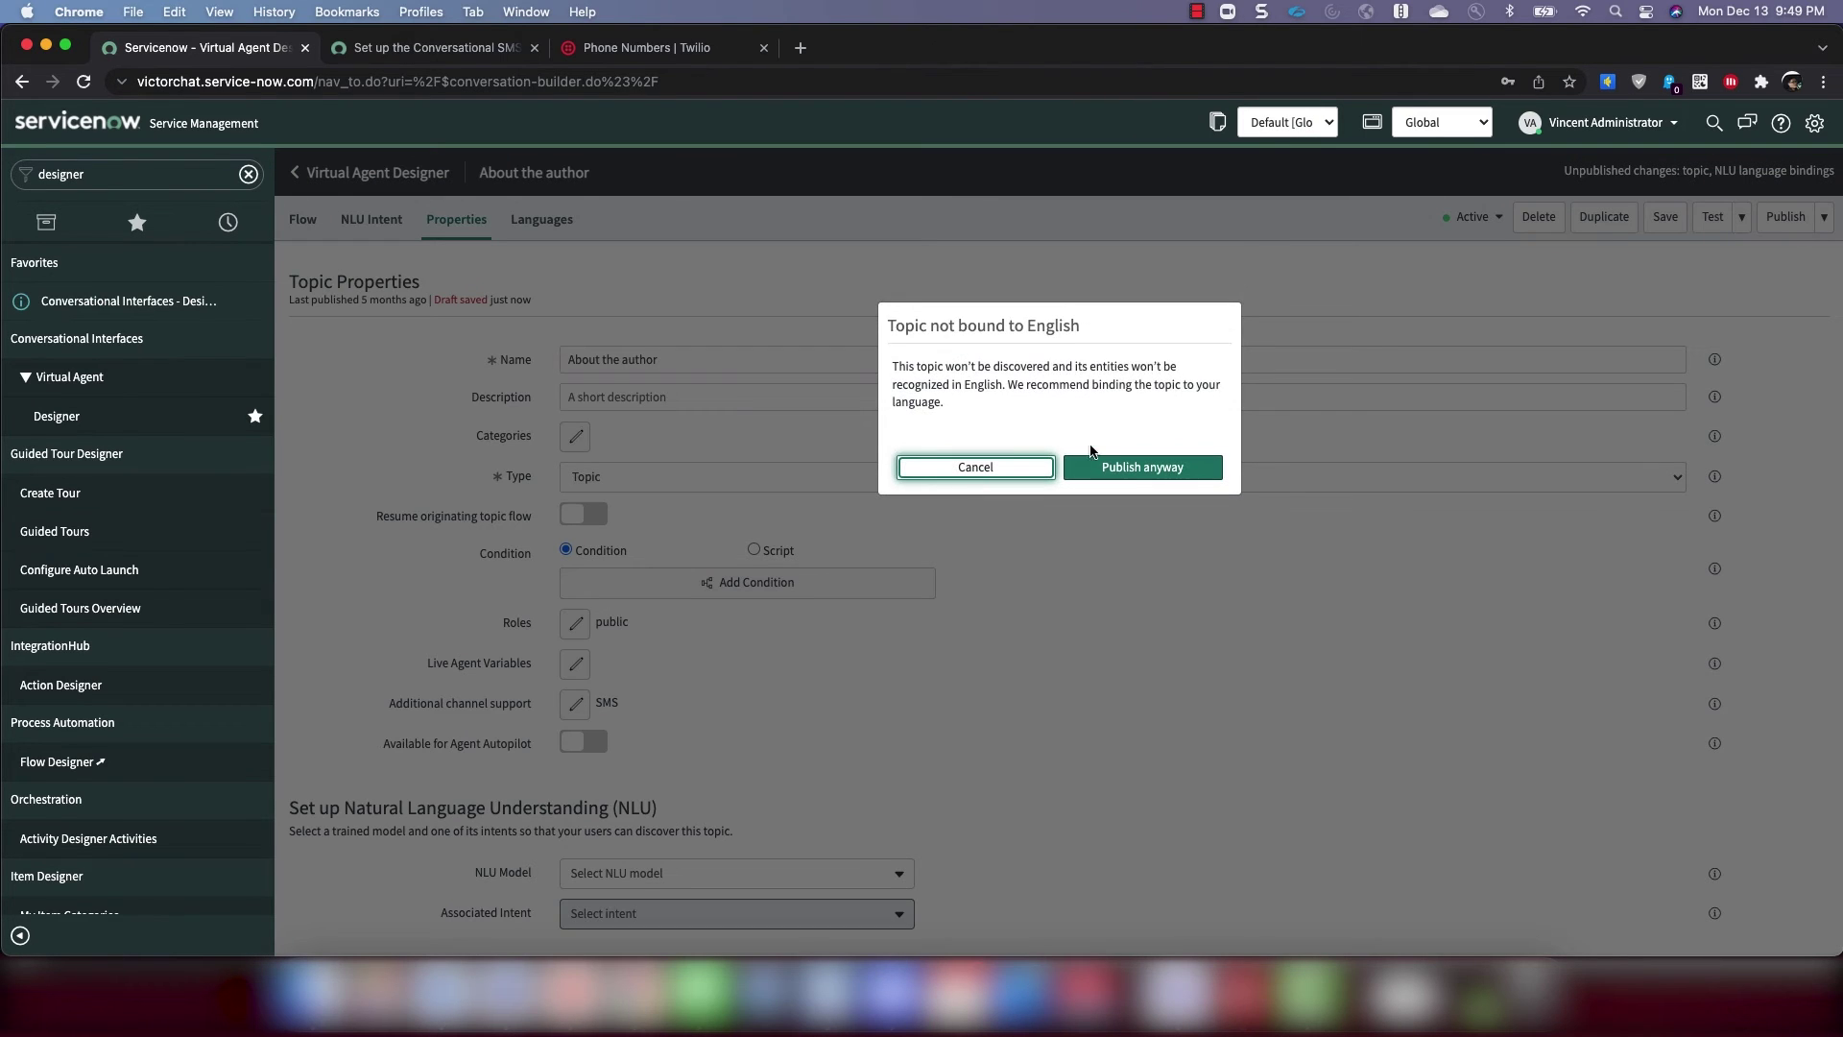
left_click(1101, 472)
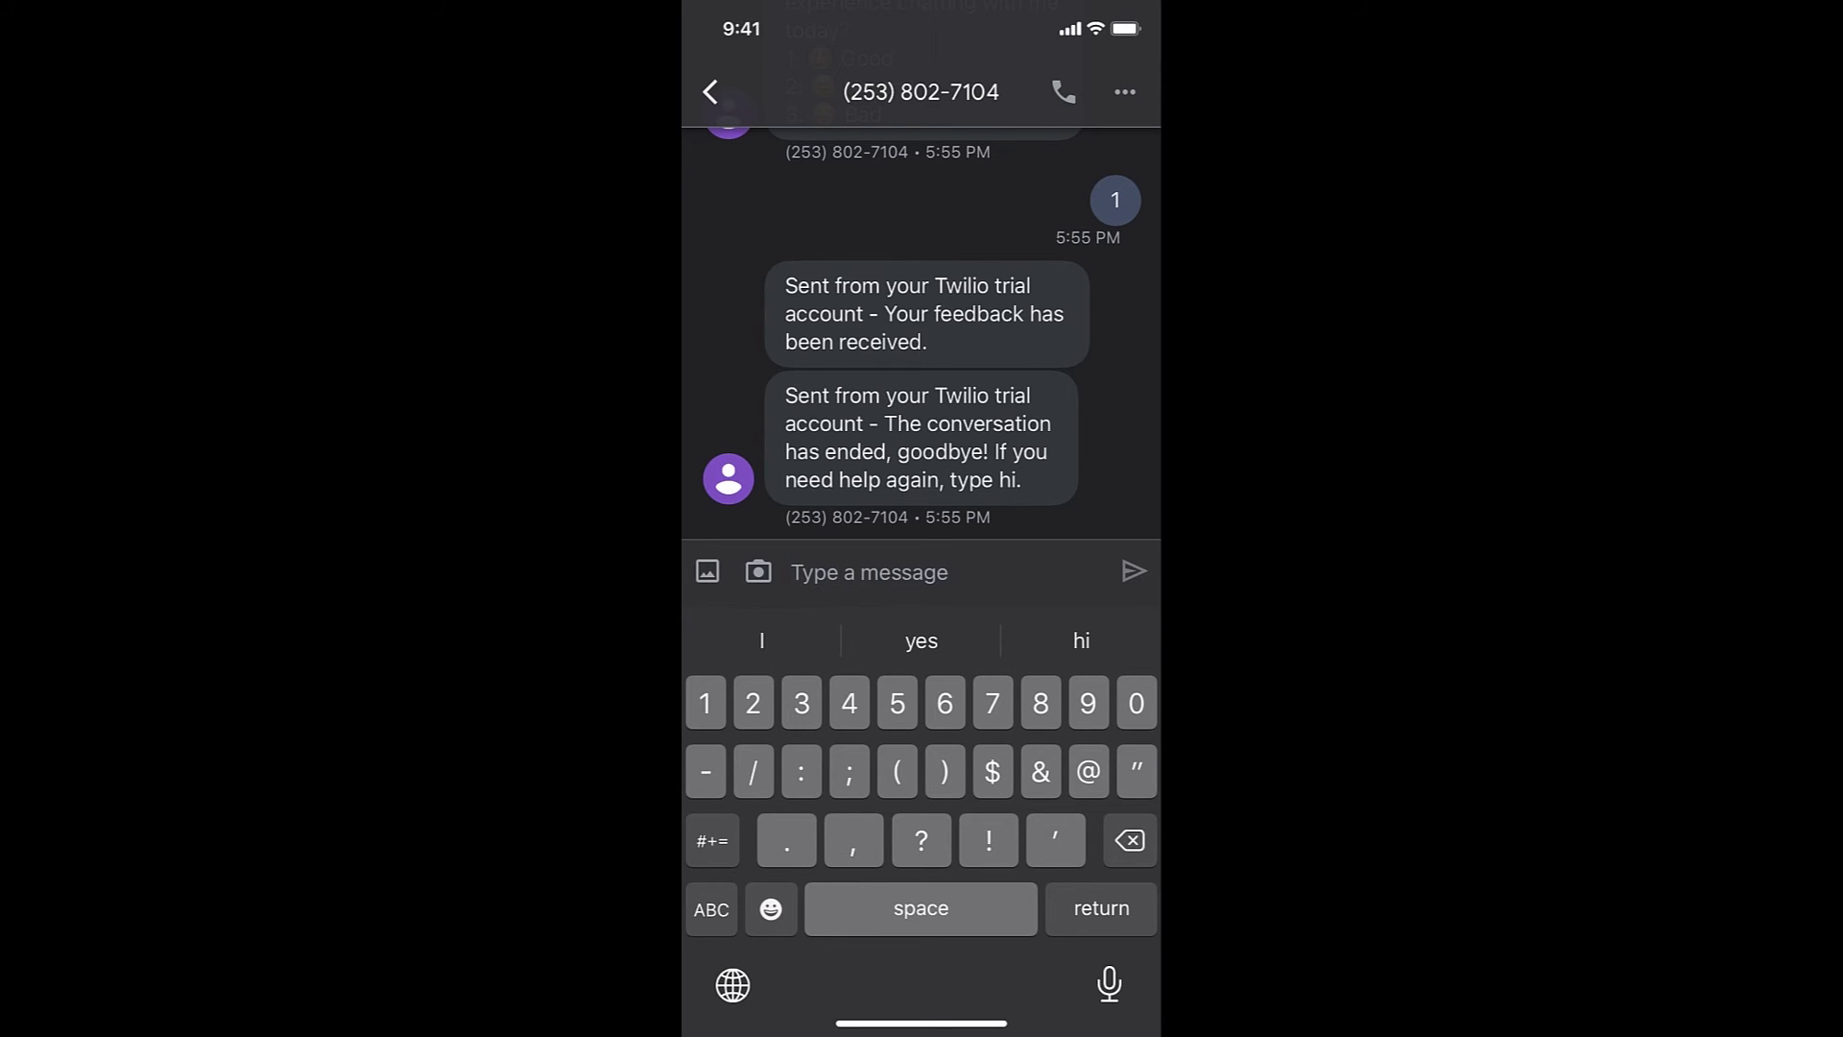
Text 'Hi' to the bot, then reply 1 to choose About the author
left_click(712, 909)
type("Hi")
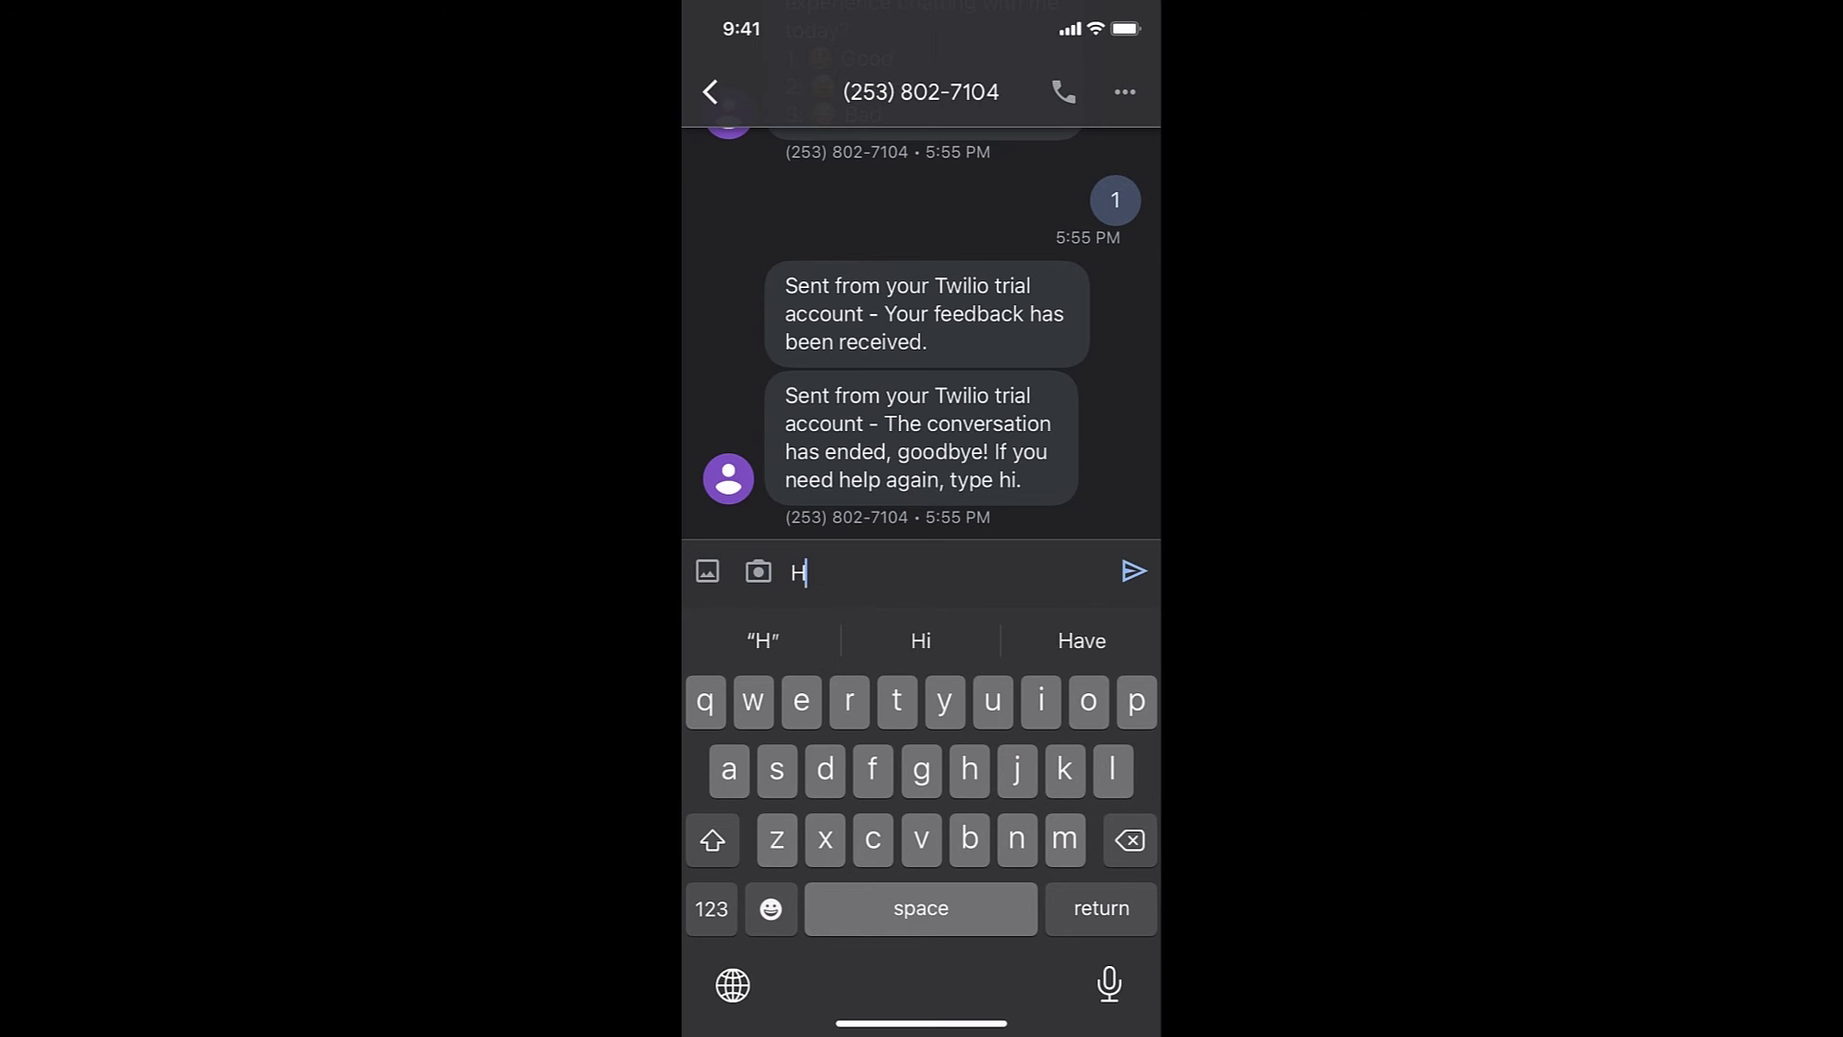
left_click(1133, 571)
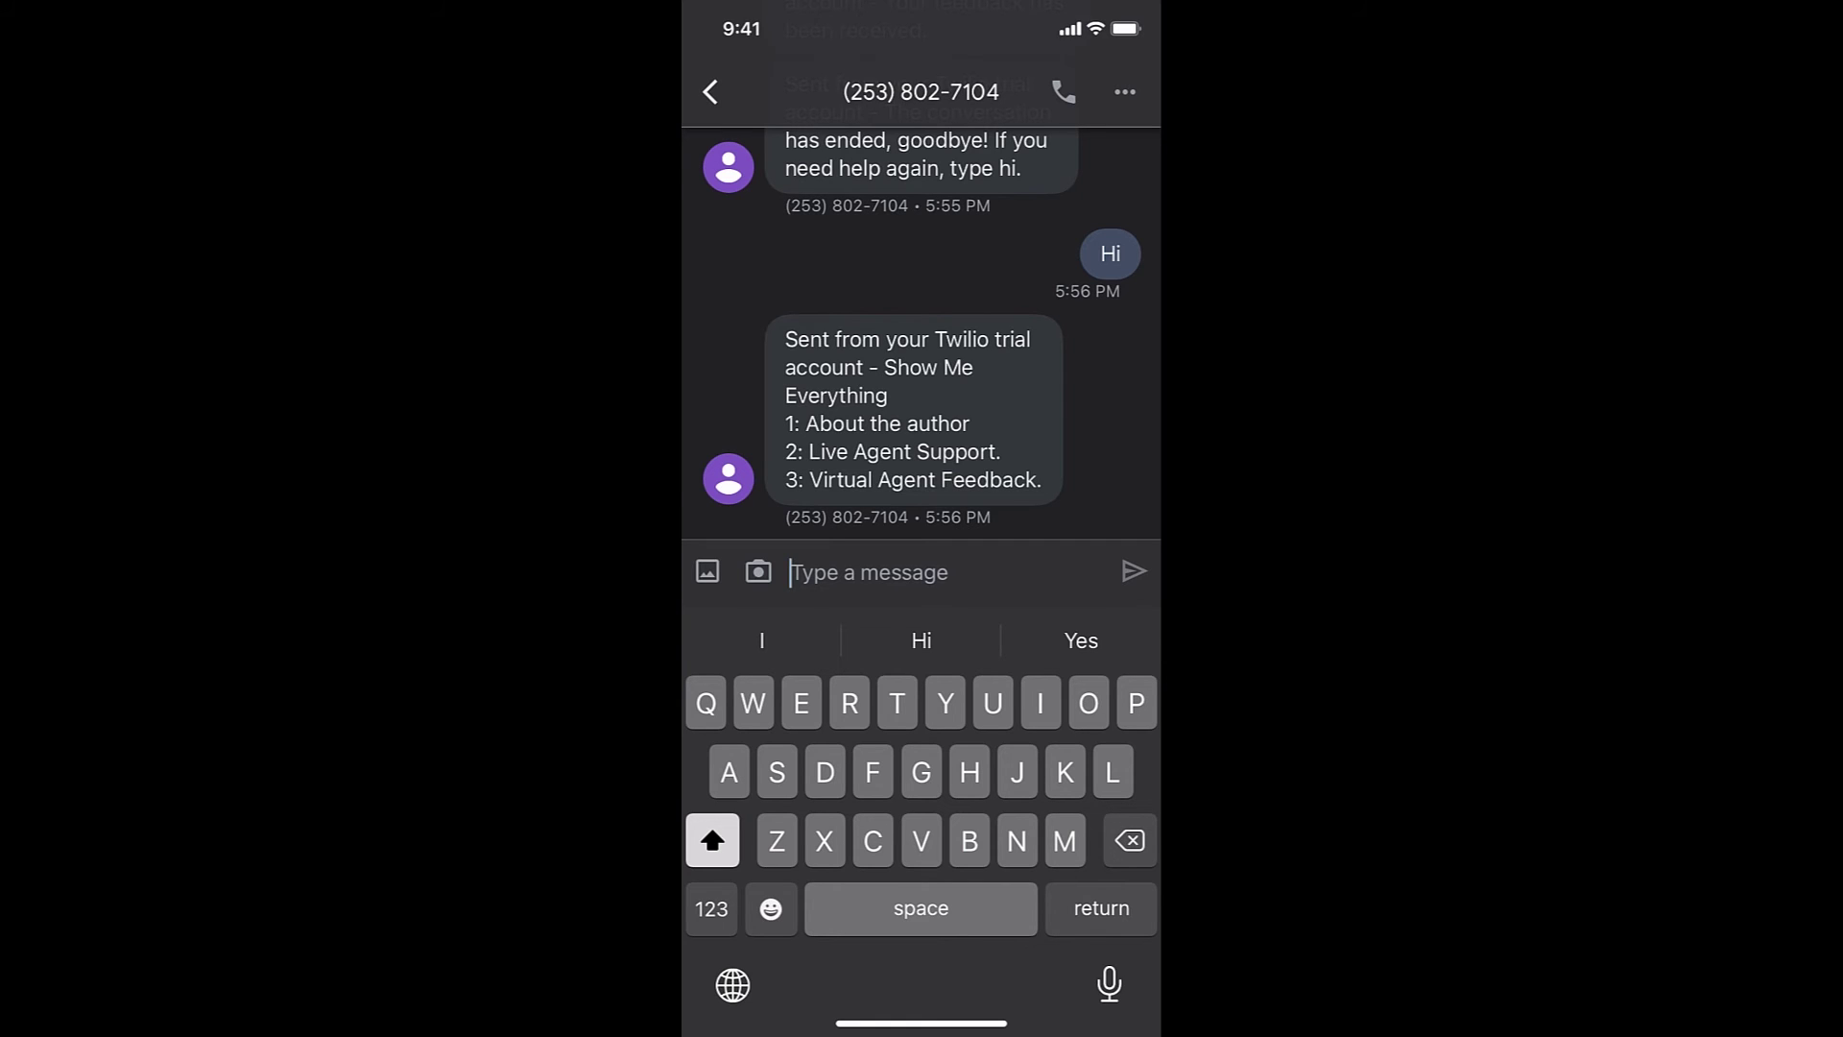
left_click(711, 908)
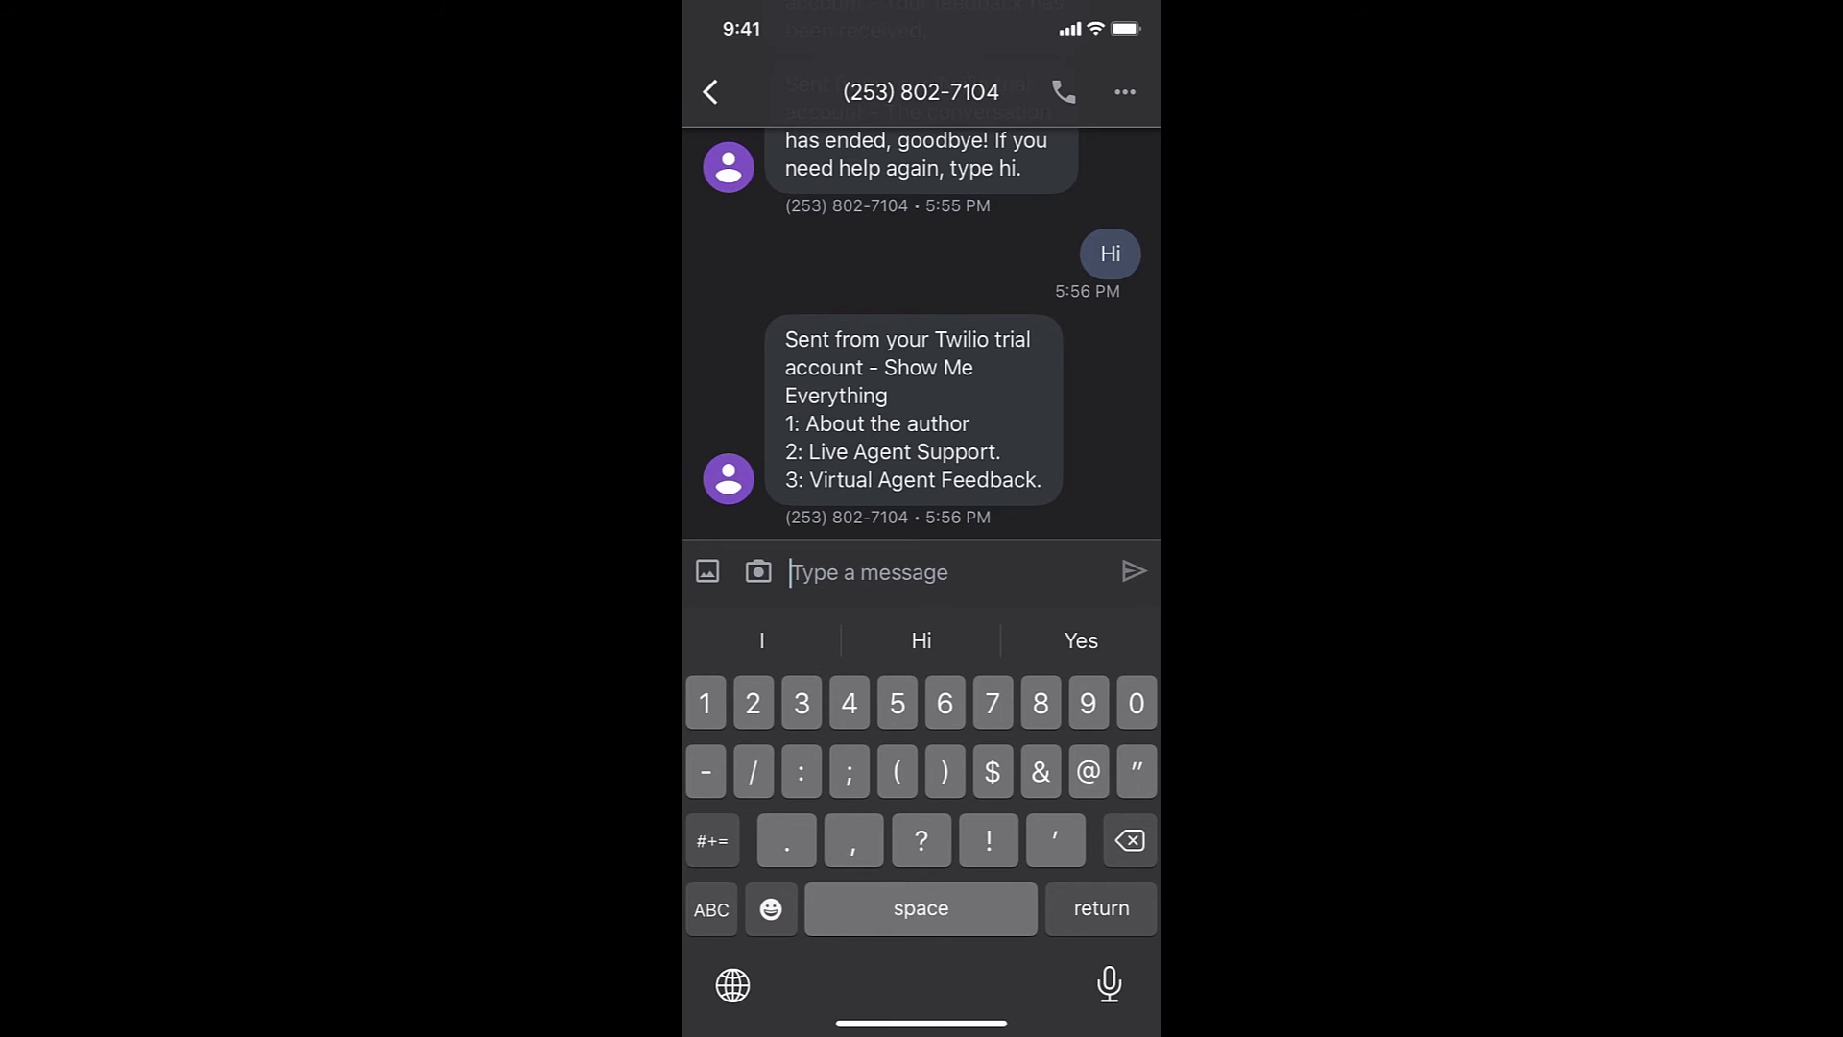
type("1")
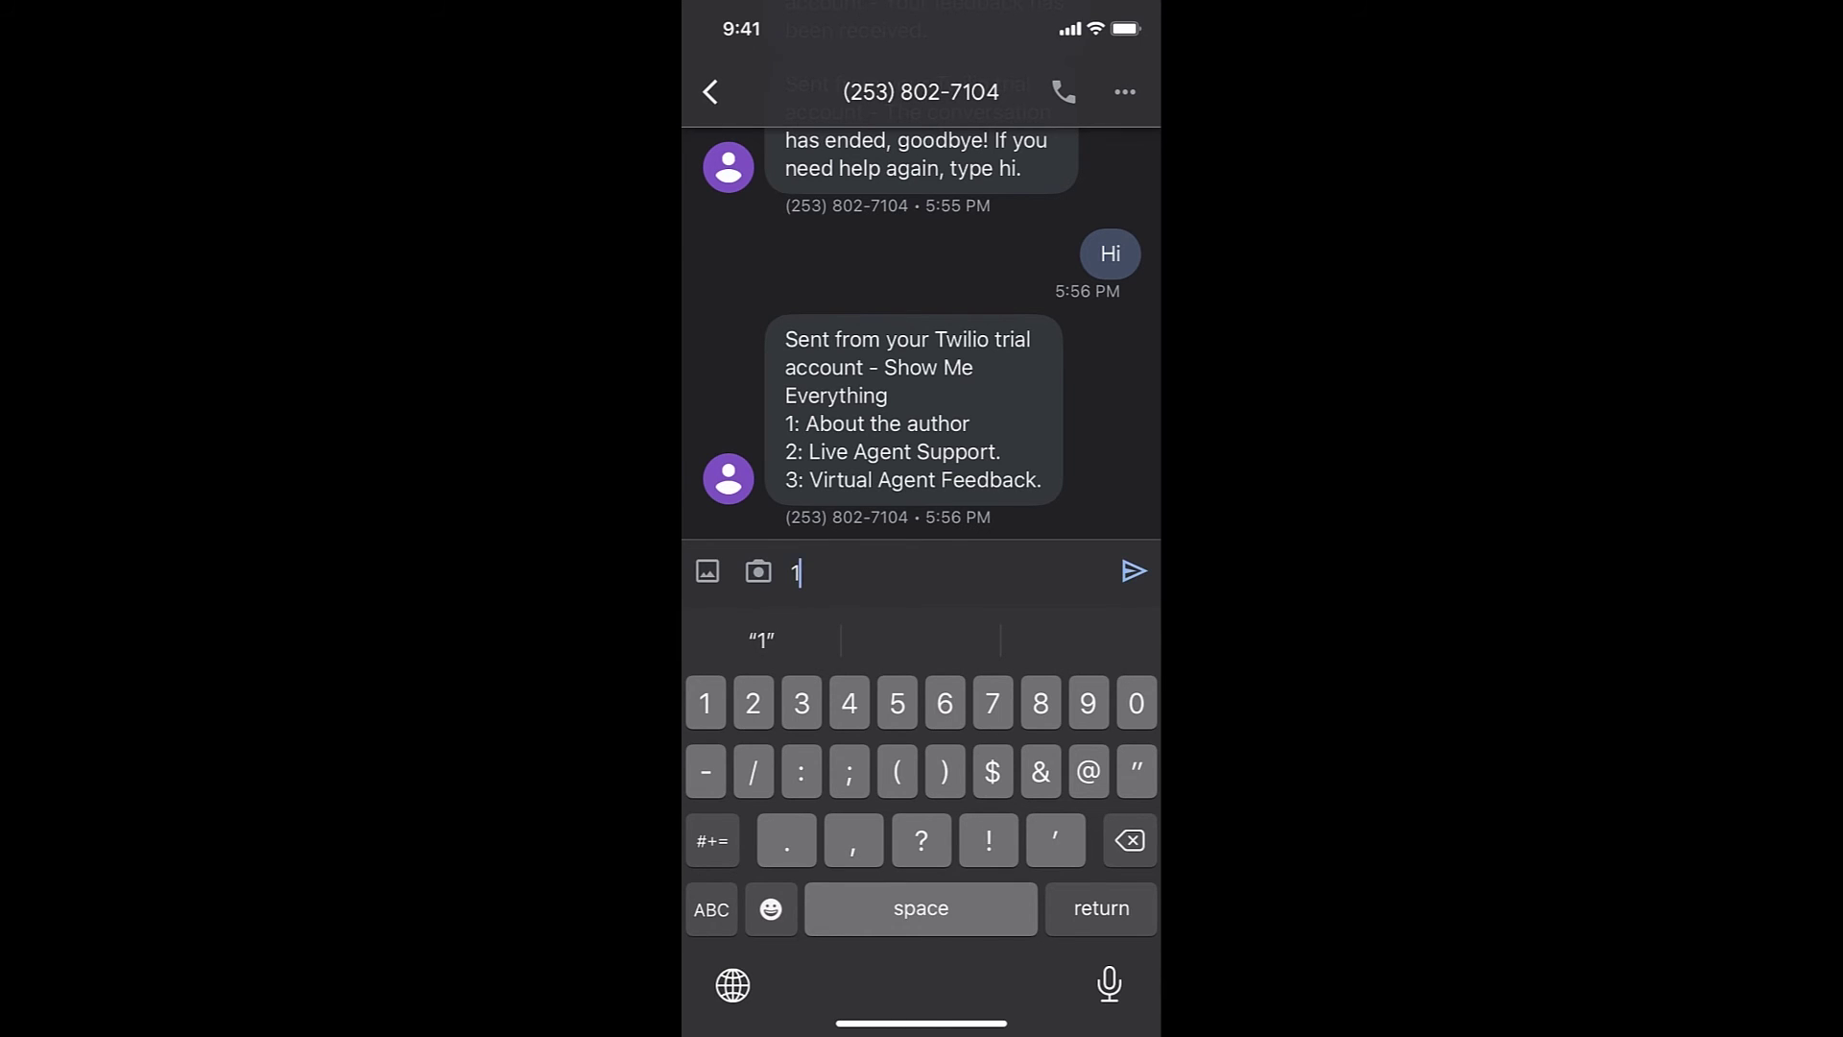
left_click(1133, 571)
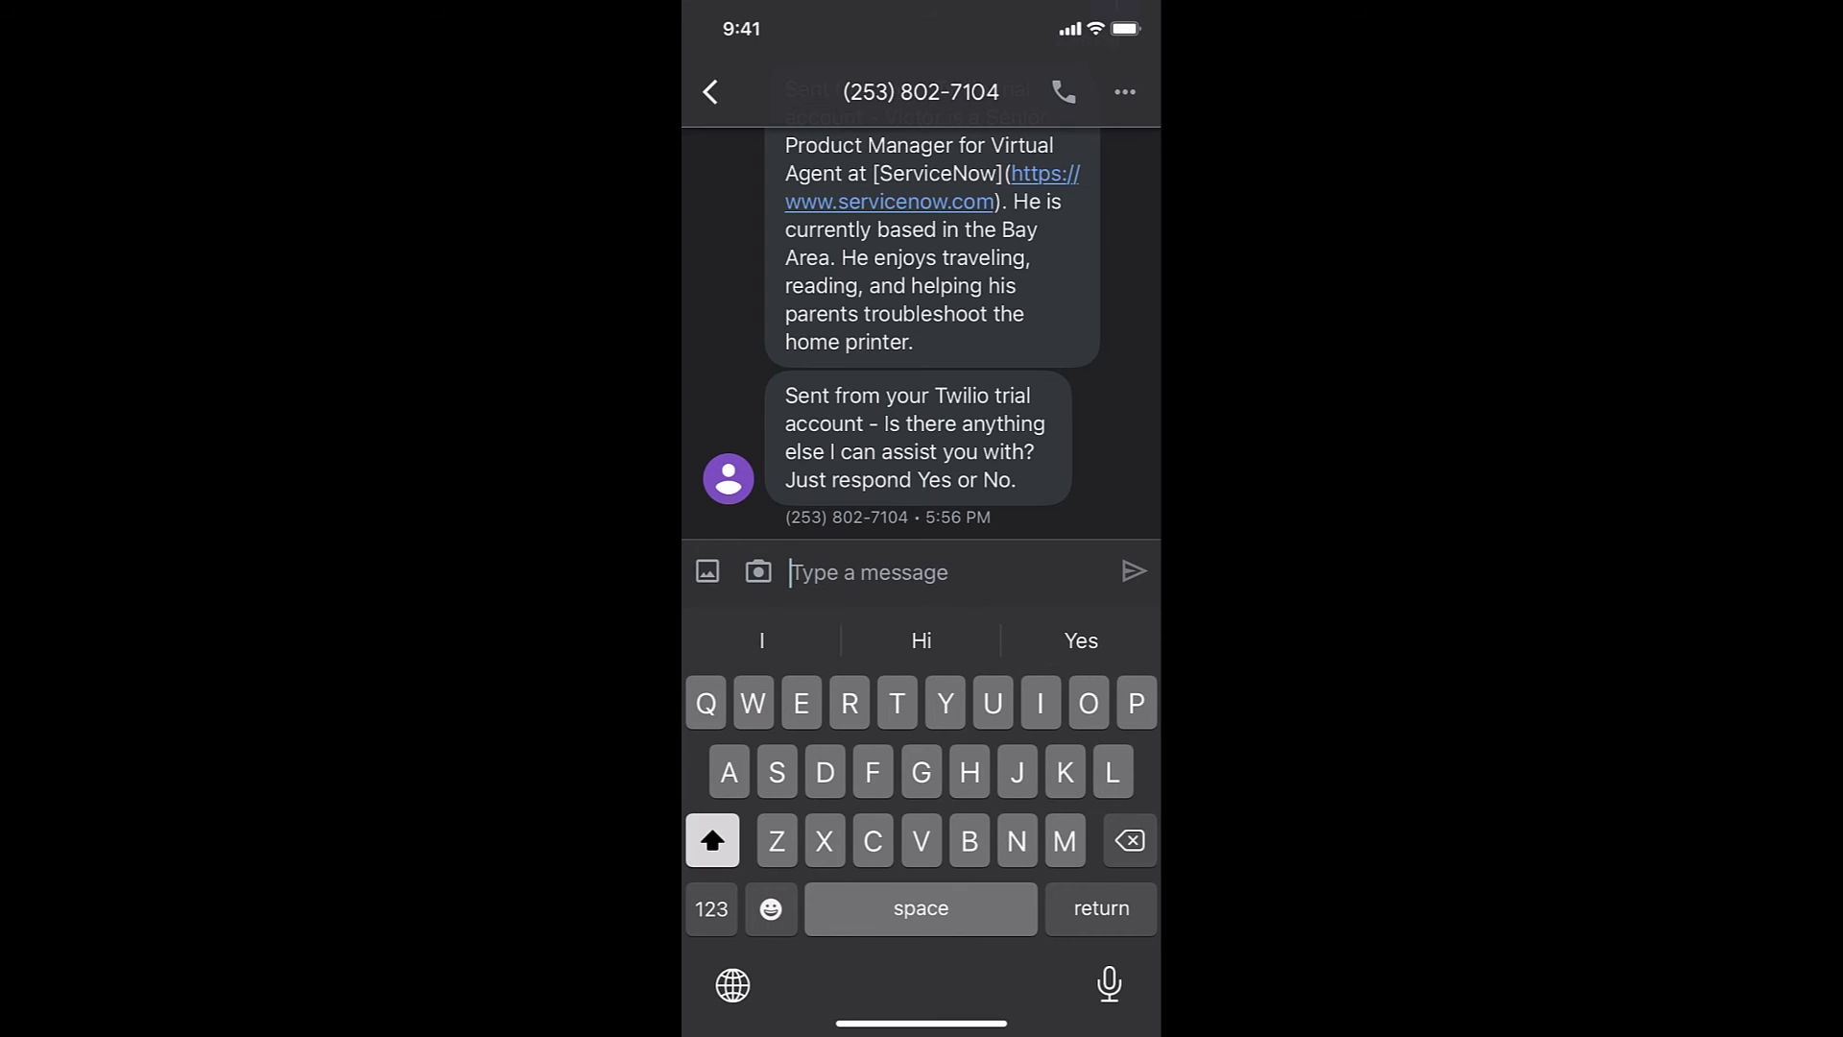
Reply 'No' to end the chat, then send 1 as the survey rating
type("No")
key("Return")
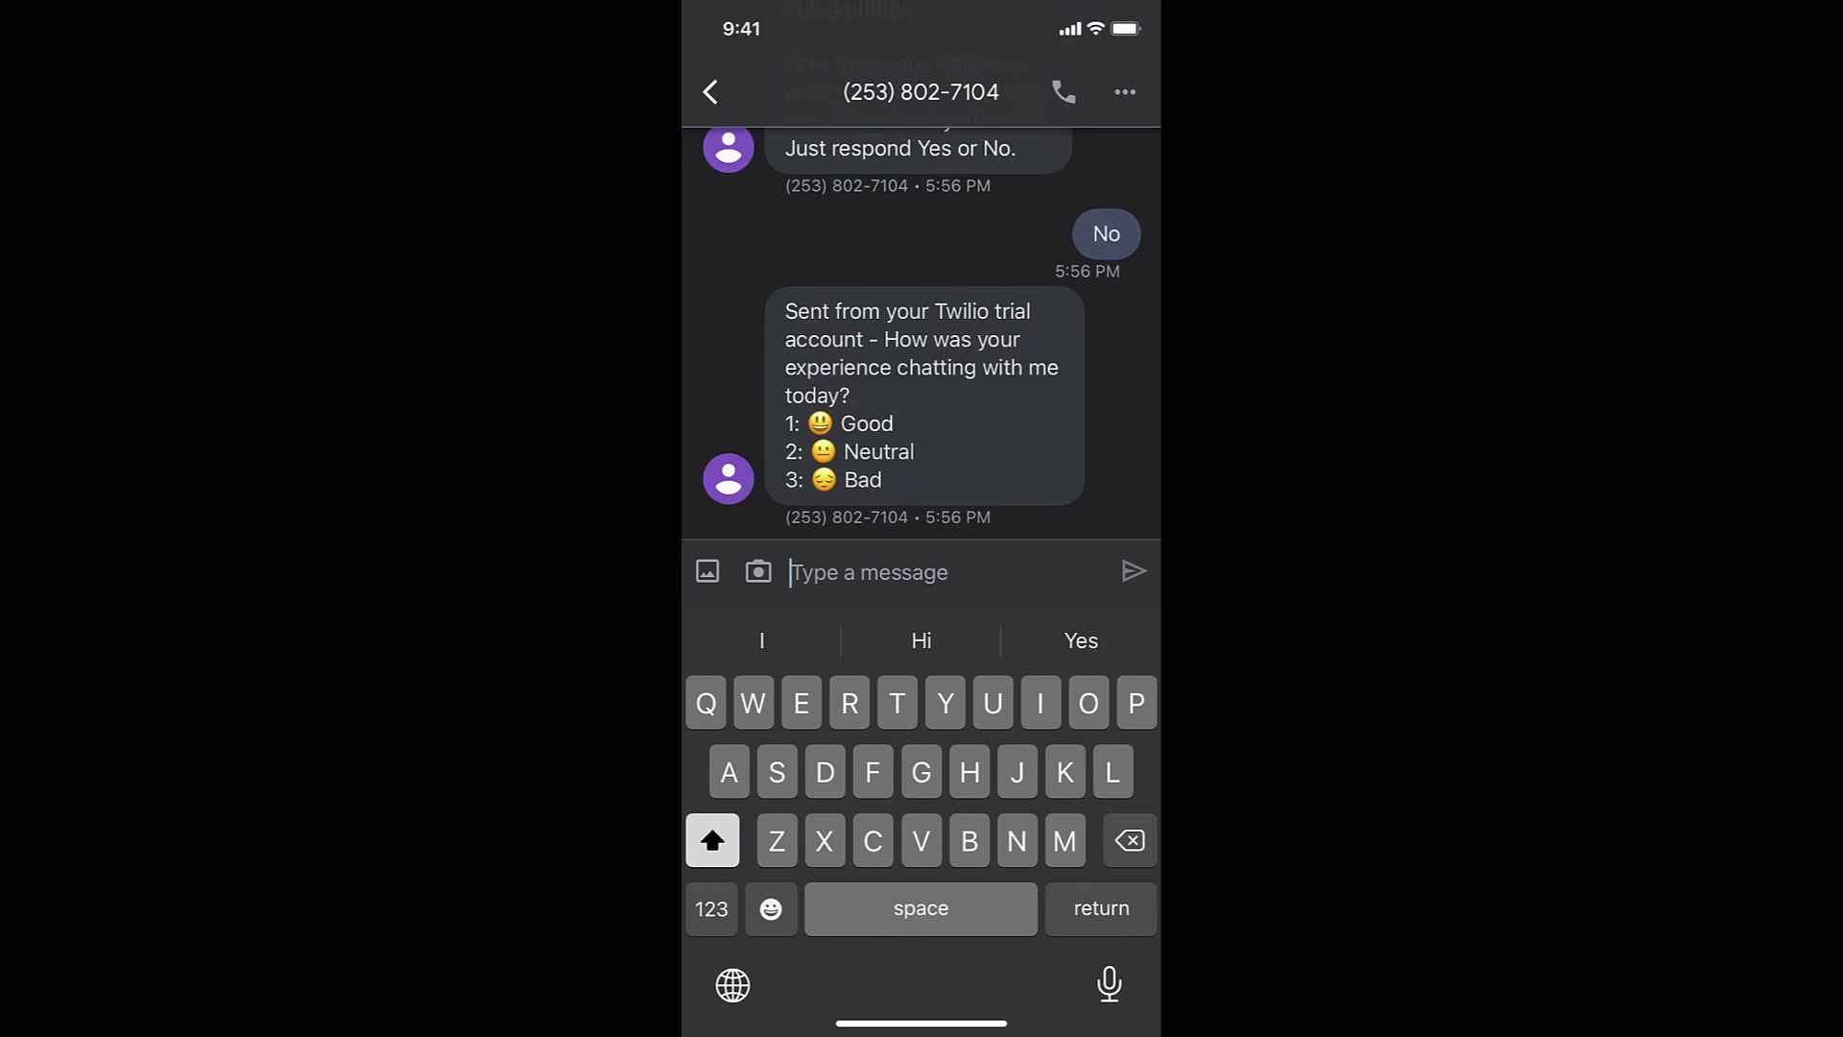
left_click(711, 908)
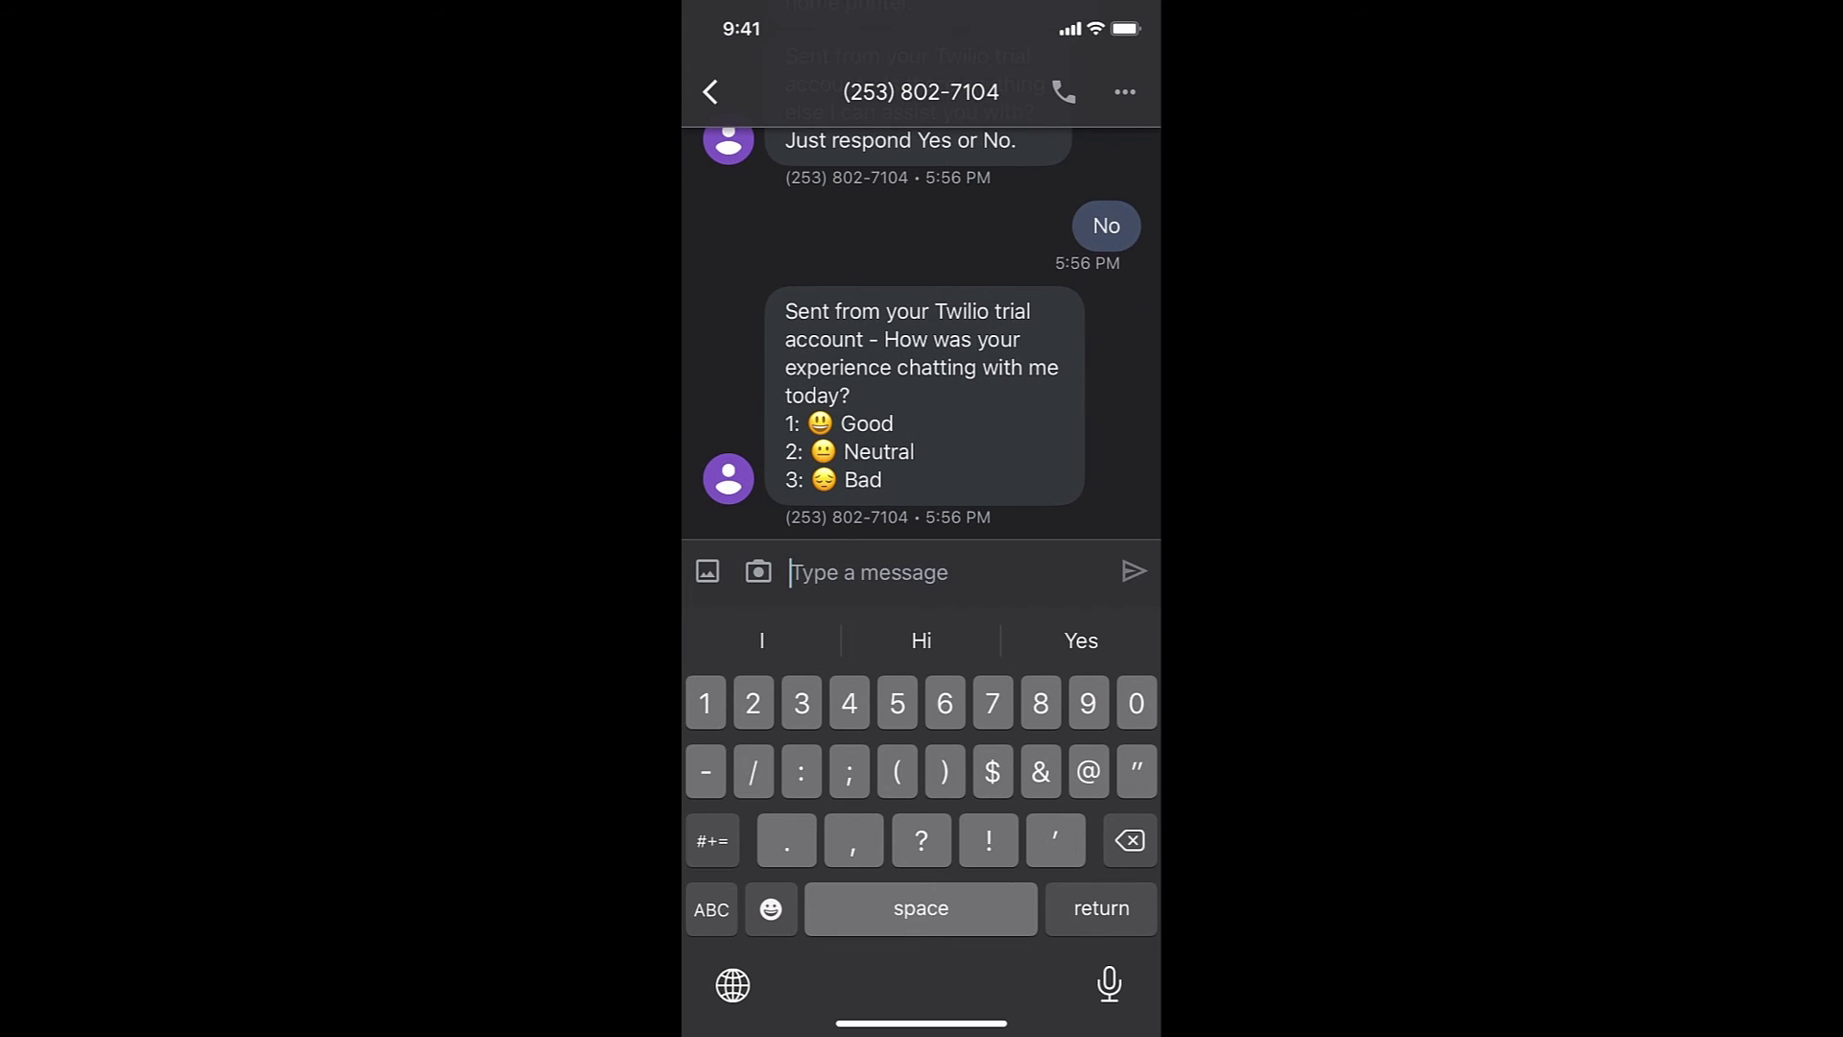
type("1")
left_click(1134, 571)
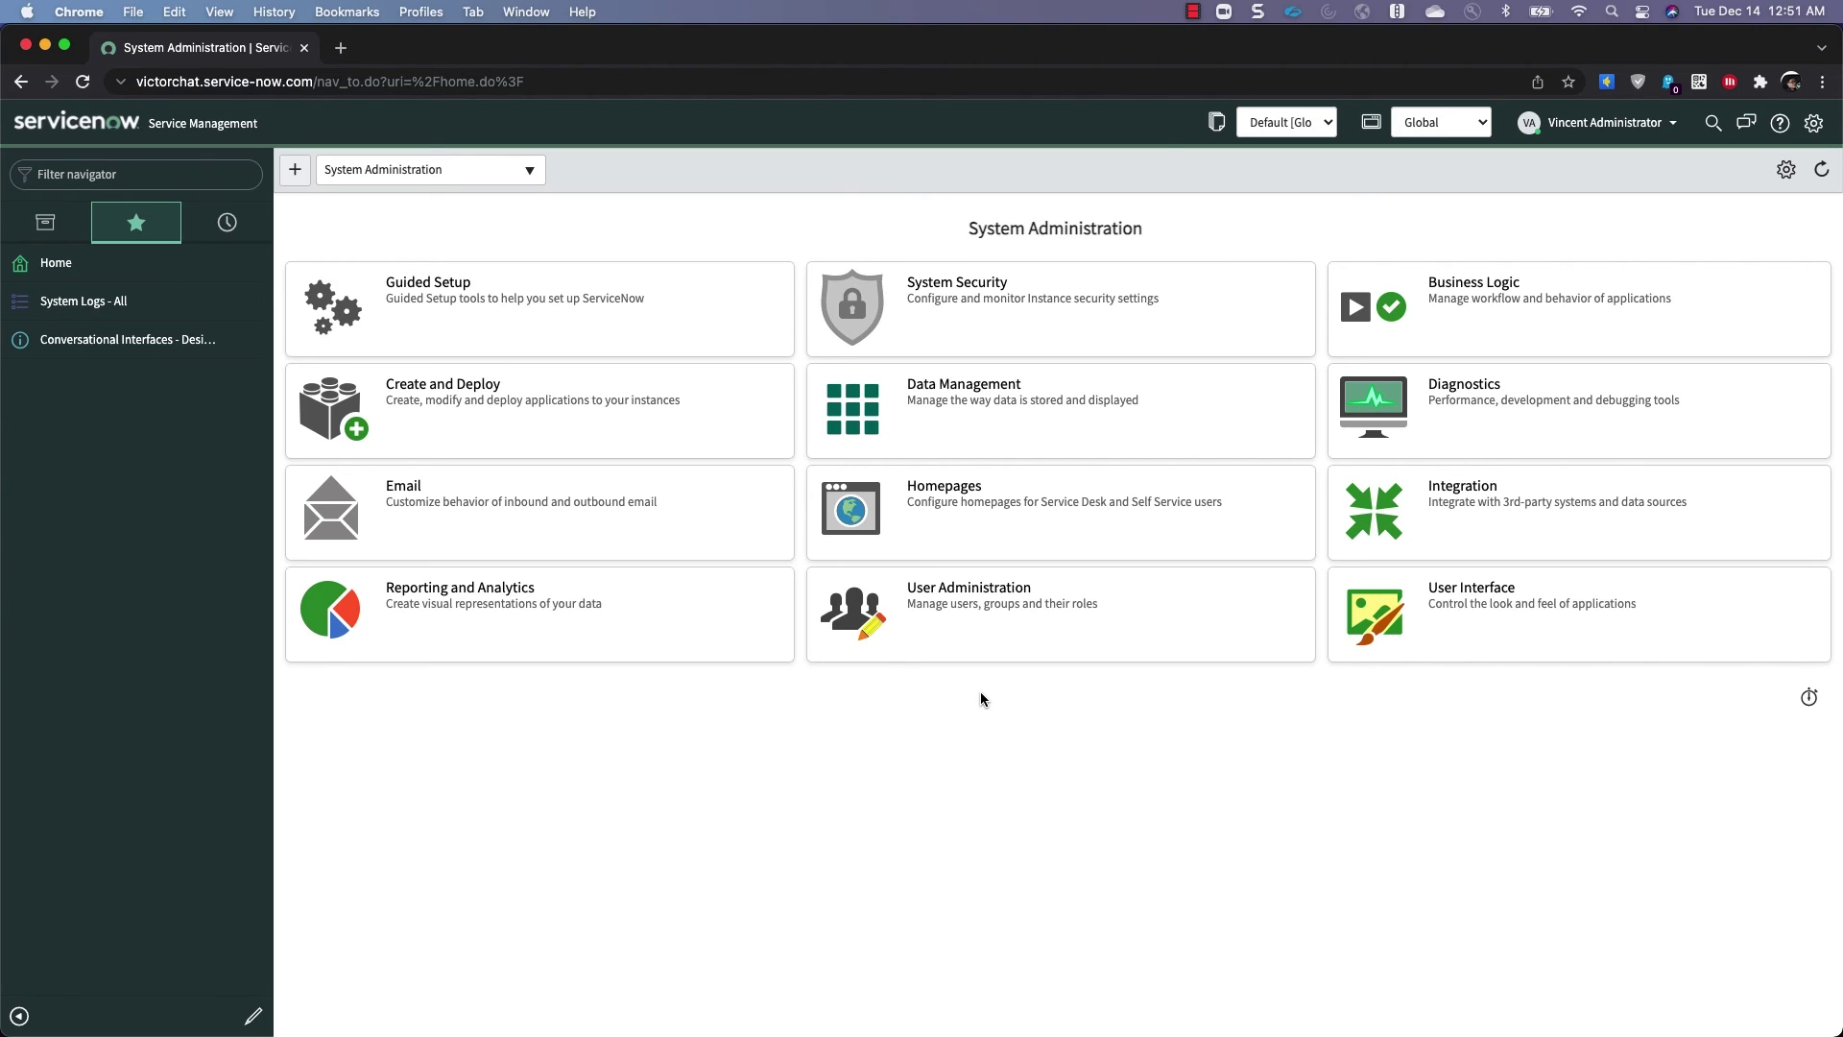
Filter the navigator for 'service channel' and open the SMS service channel record
left_click(182, 180)
type("servic")
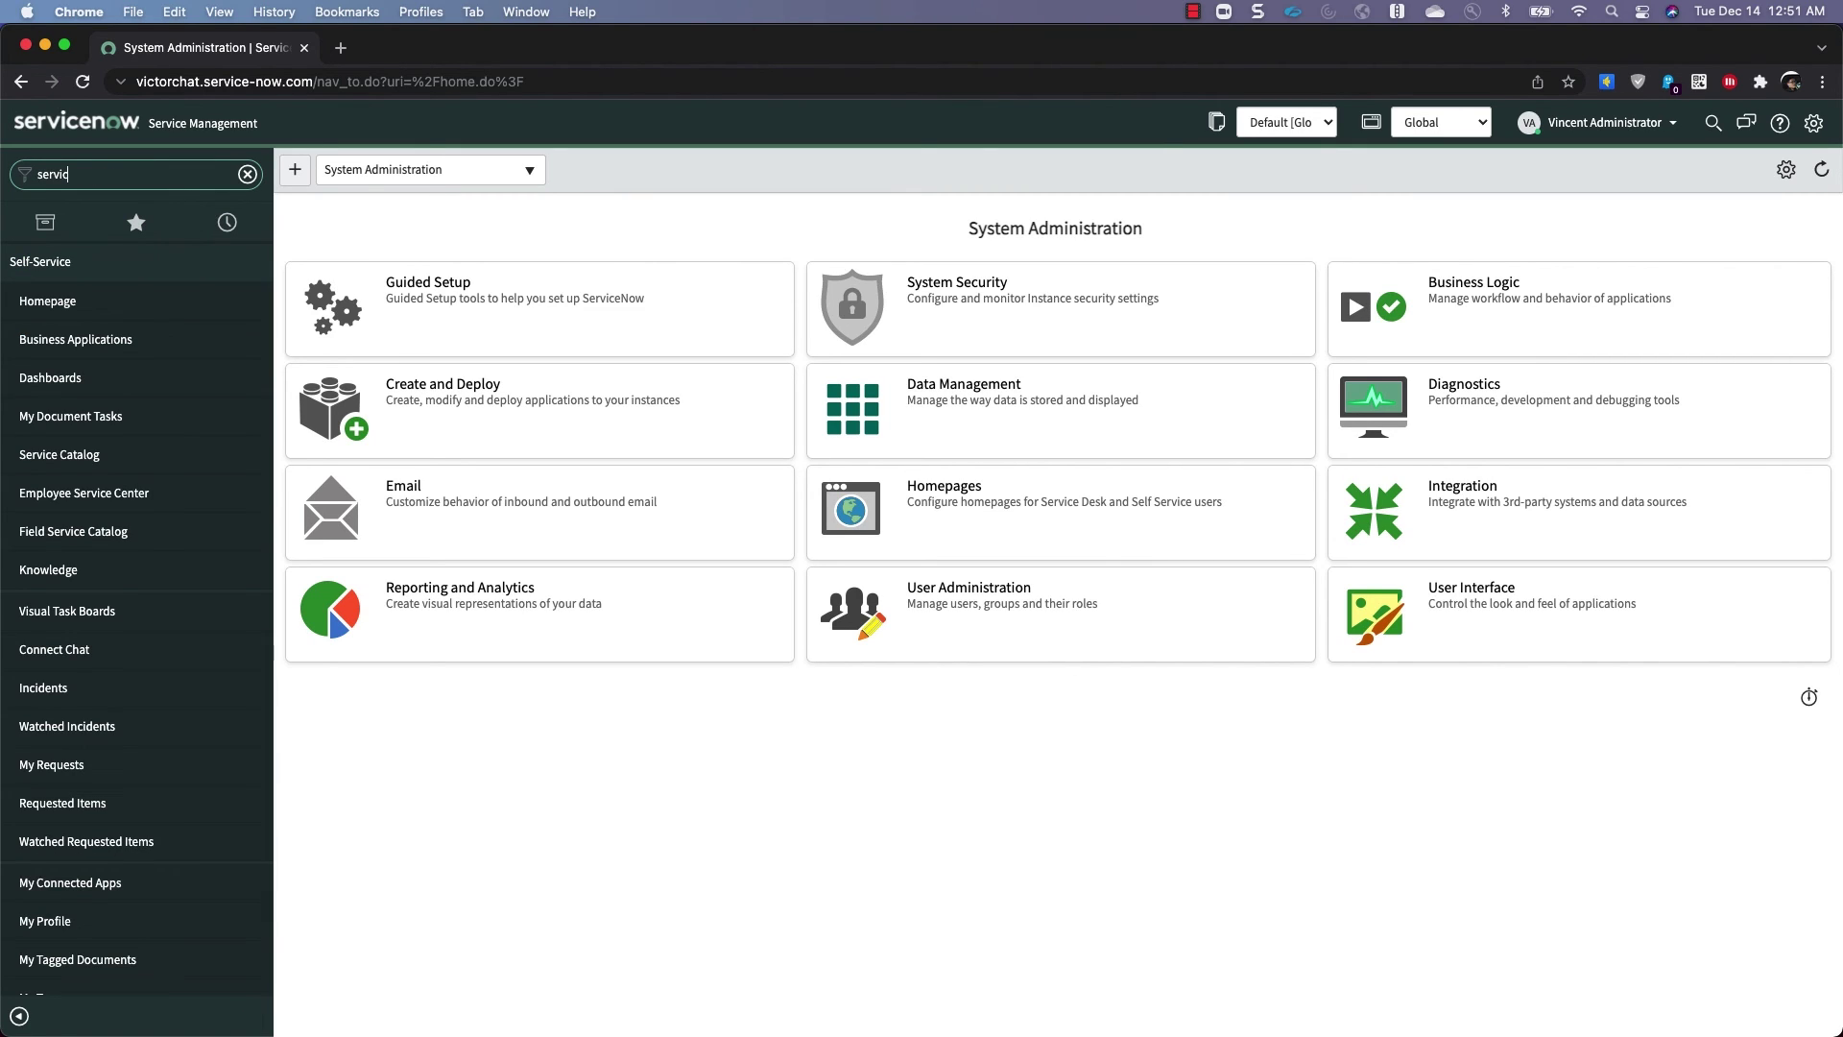
type("e")
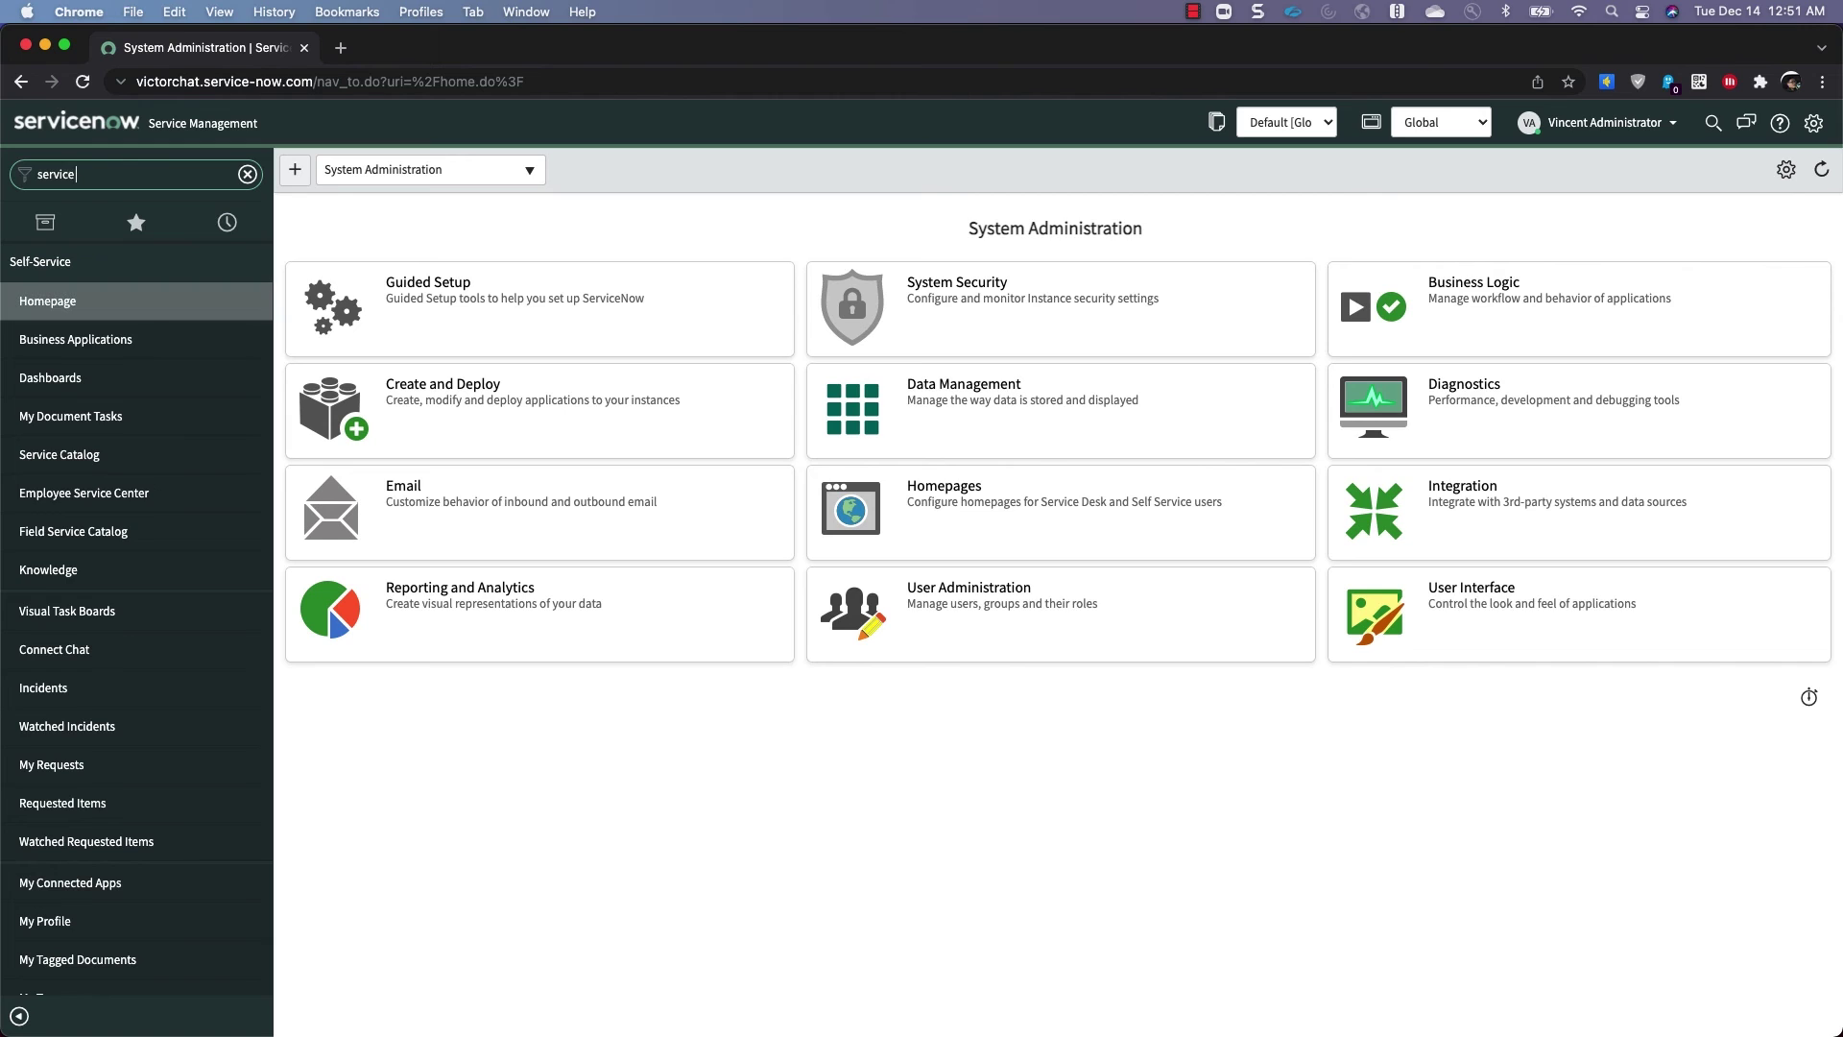
type(" channel")
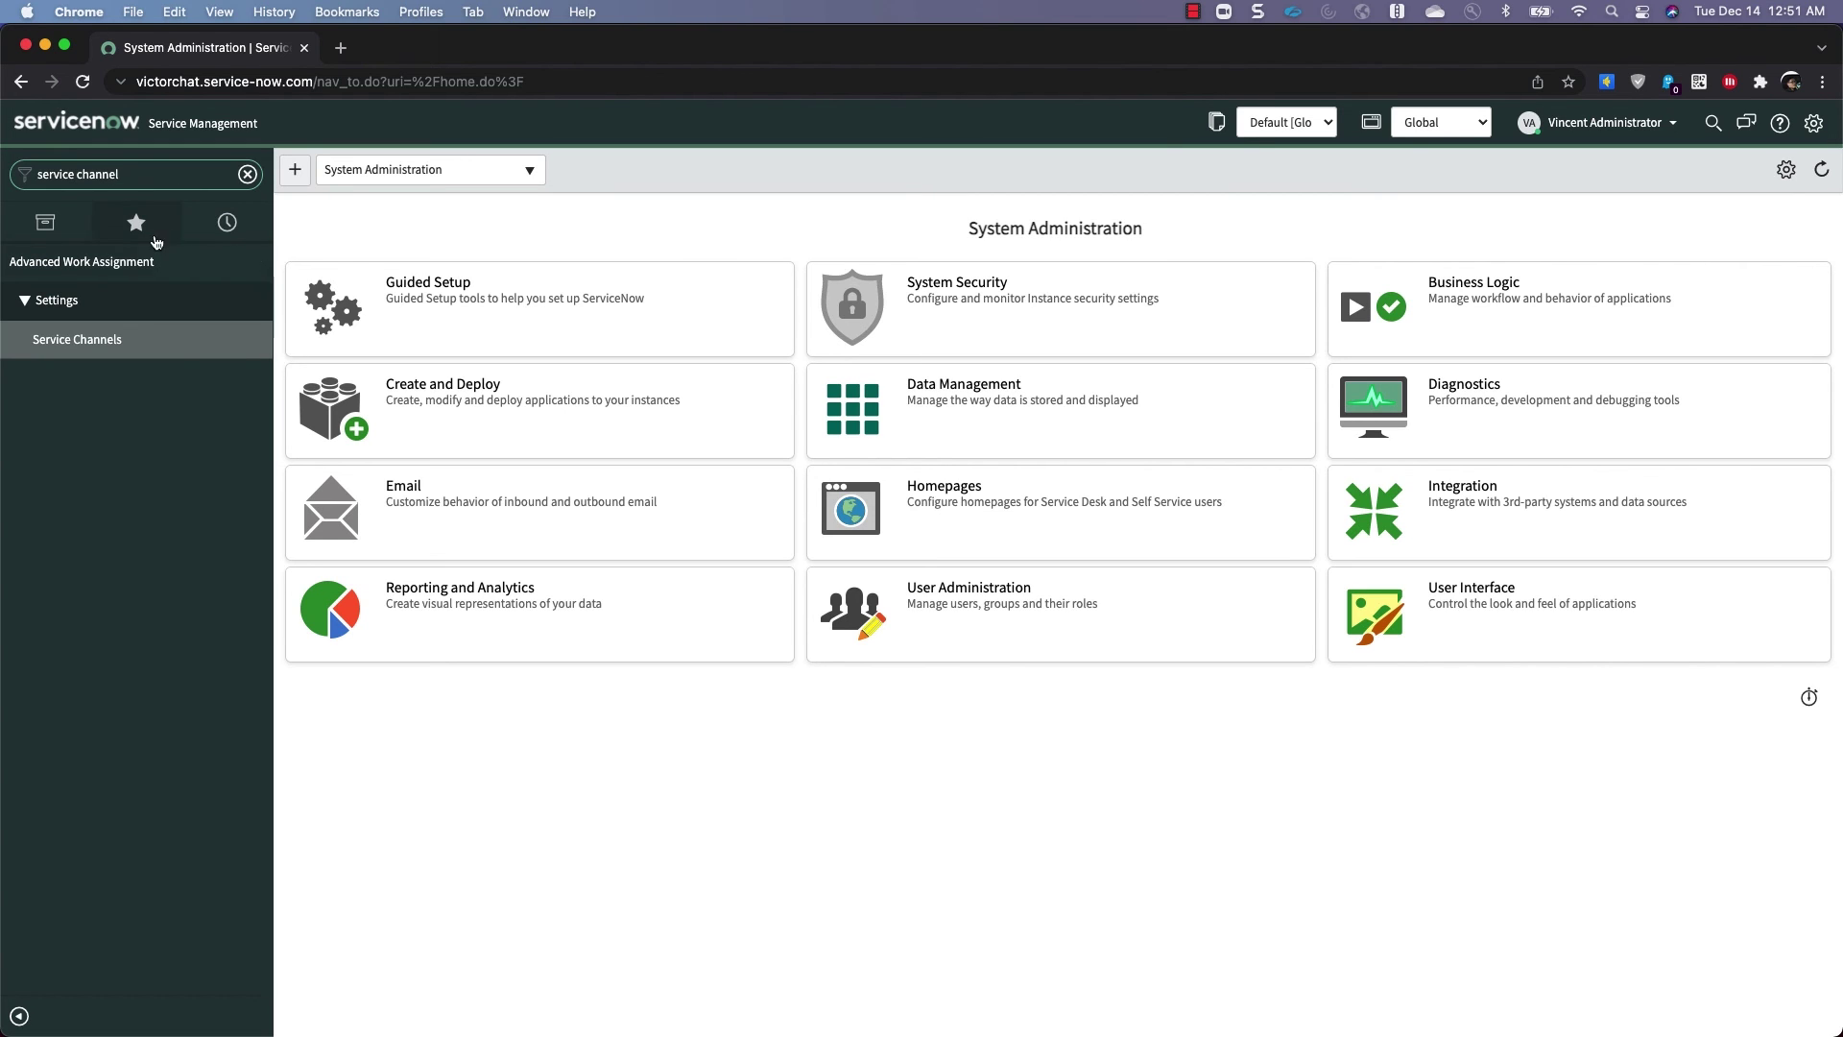
left_click(84, 339)
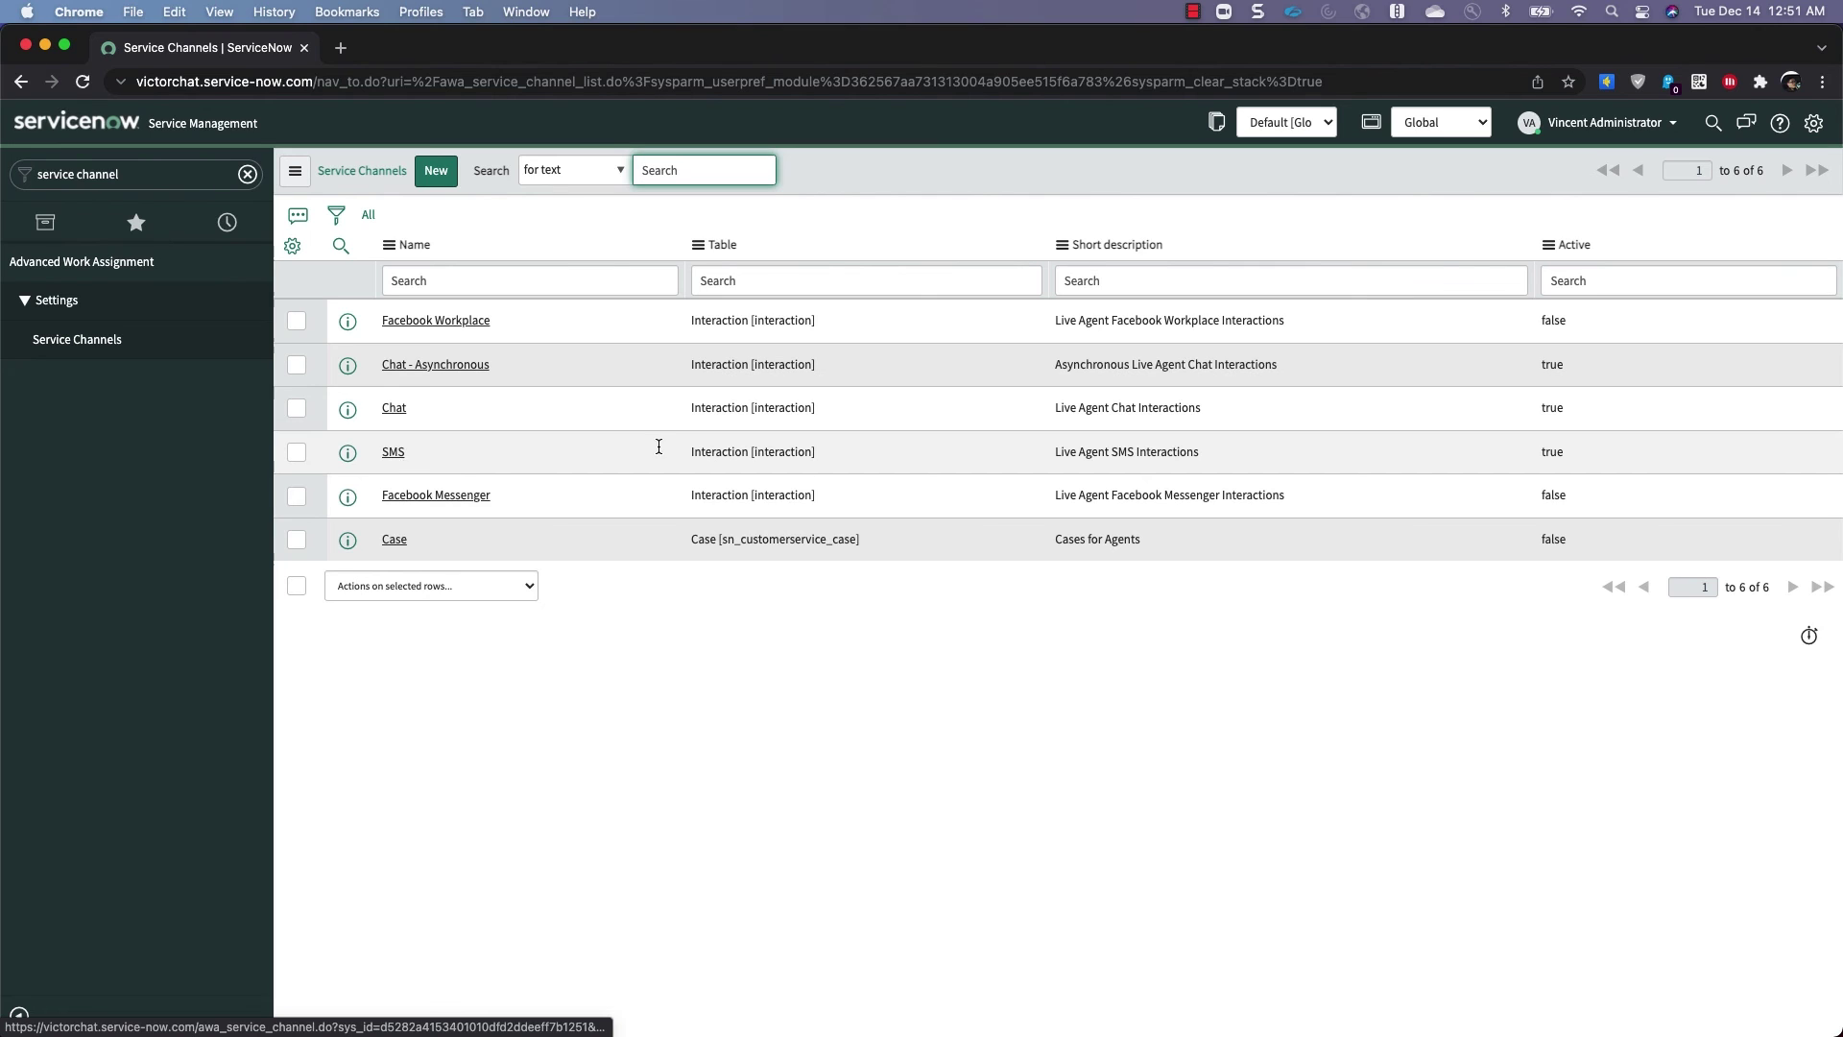
left_click(392, 453)
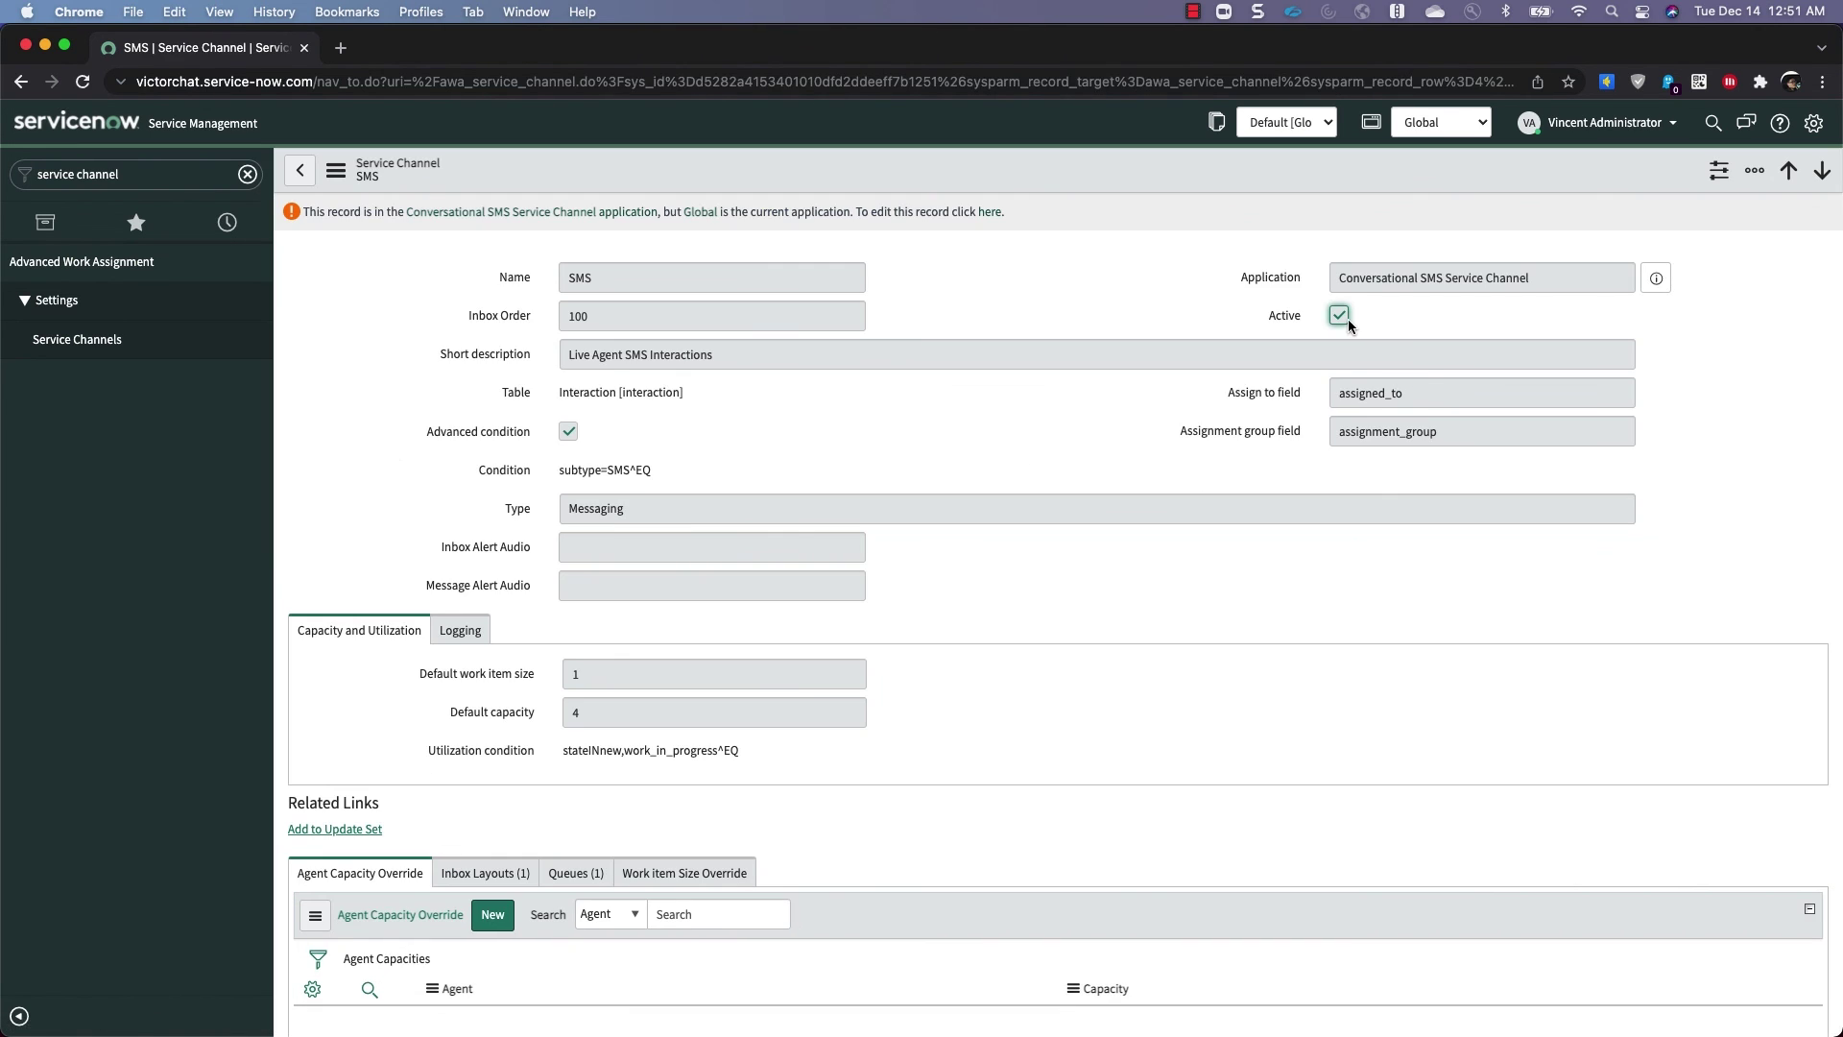
scroll(987, 614, "down", 2)
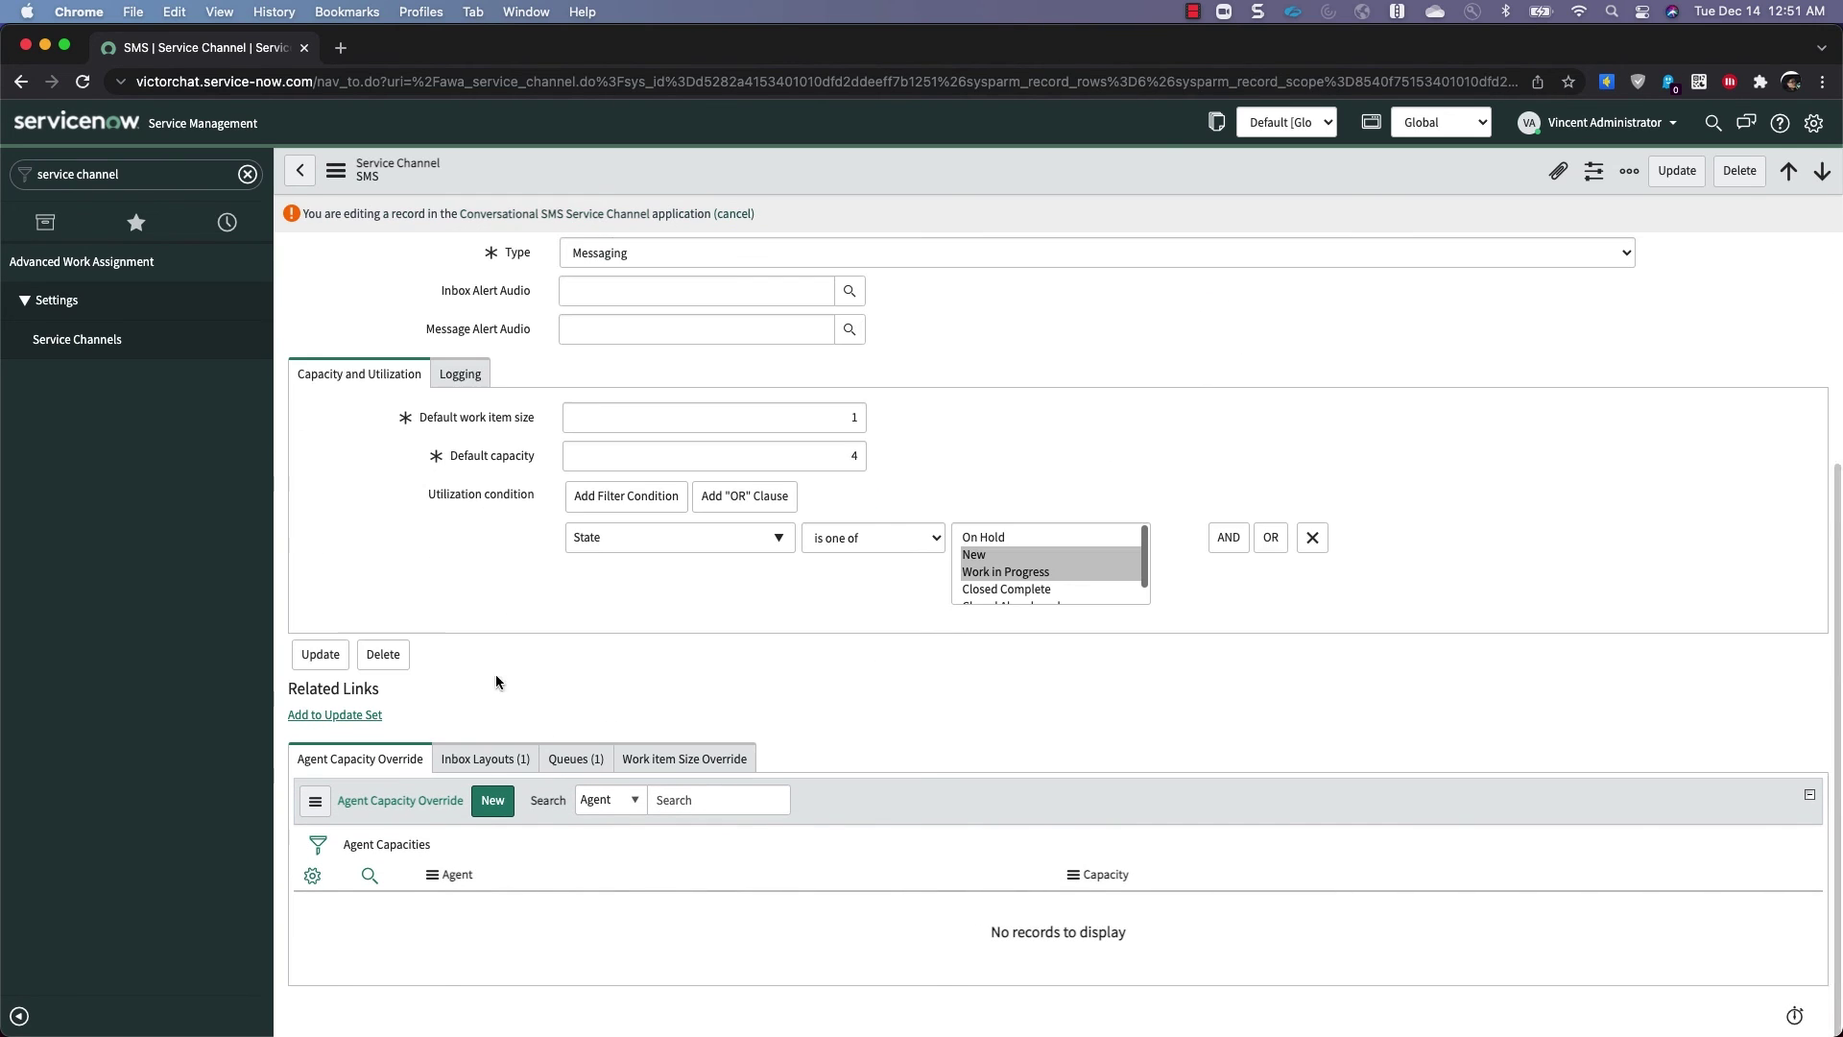
Follow the SMS channel's Agent SMS Queue to the Agent SMS Group and list its group members
left_click(568, 761)
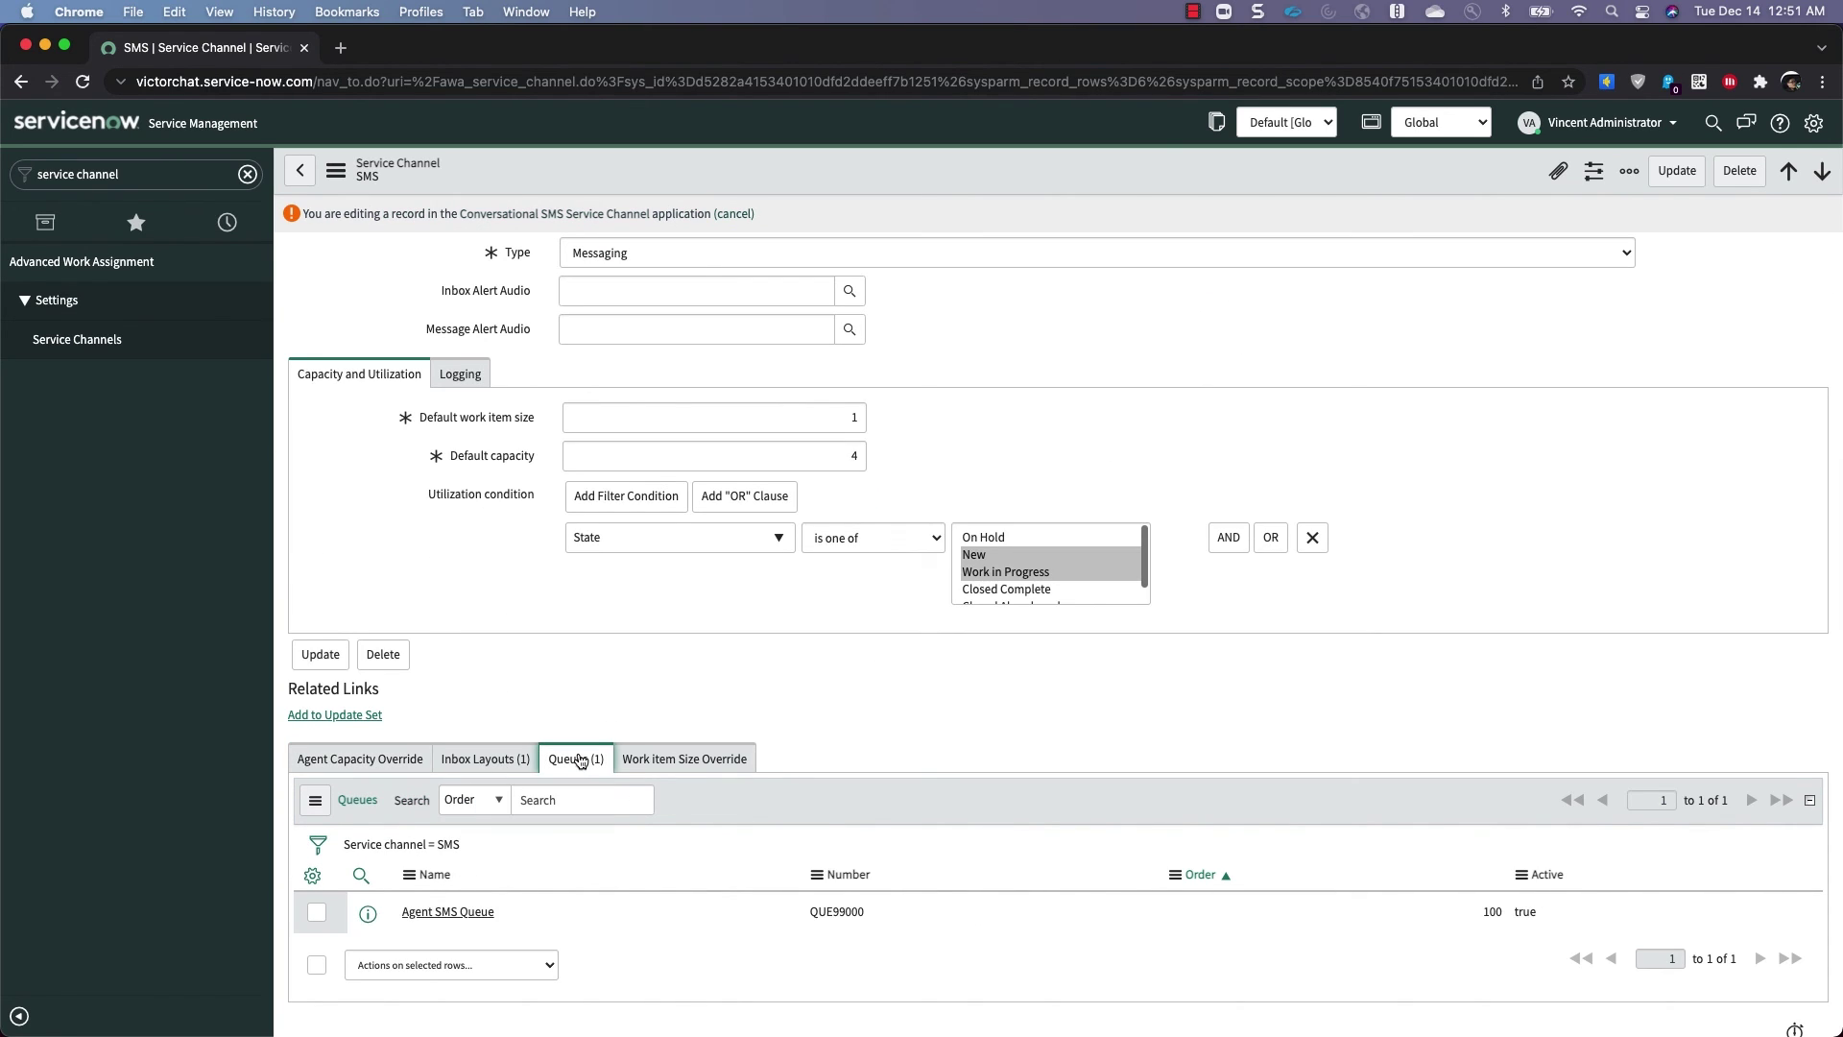
left_click(448, 911)
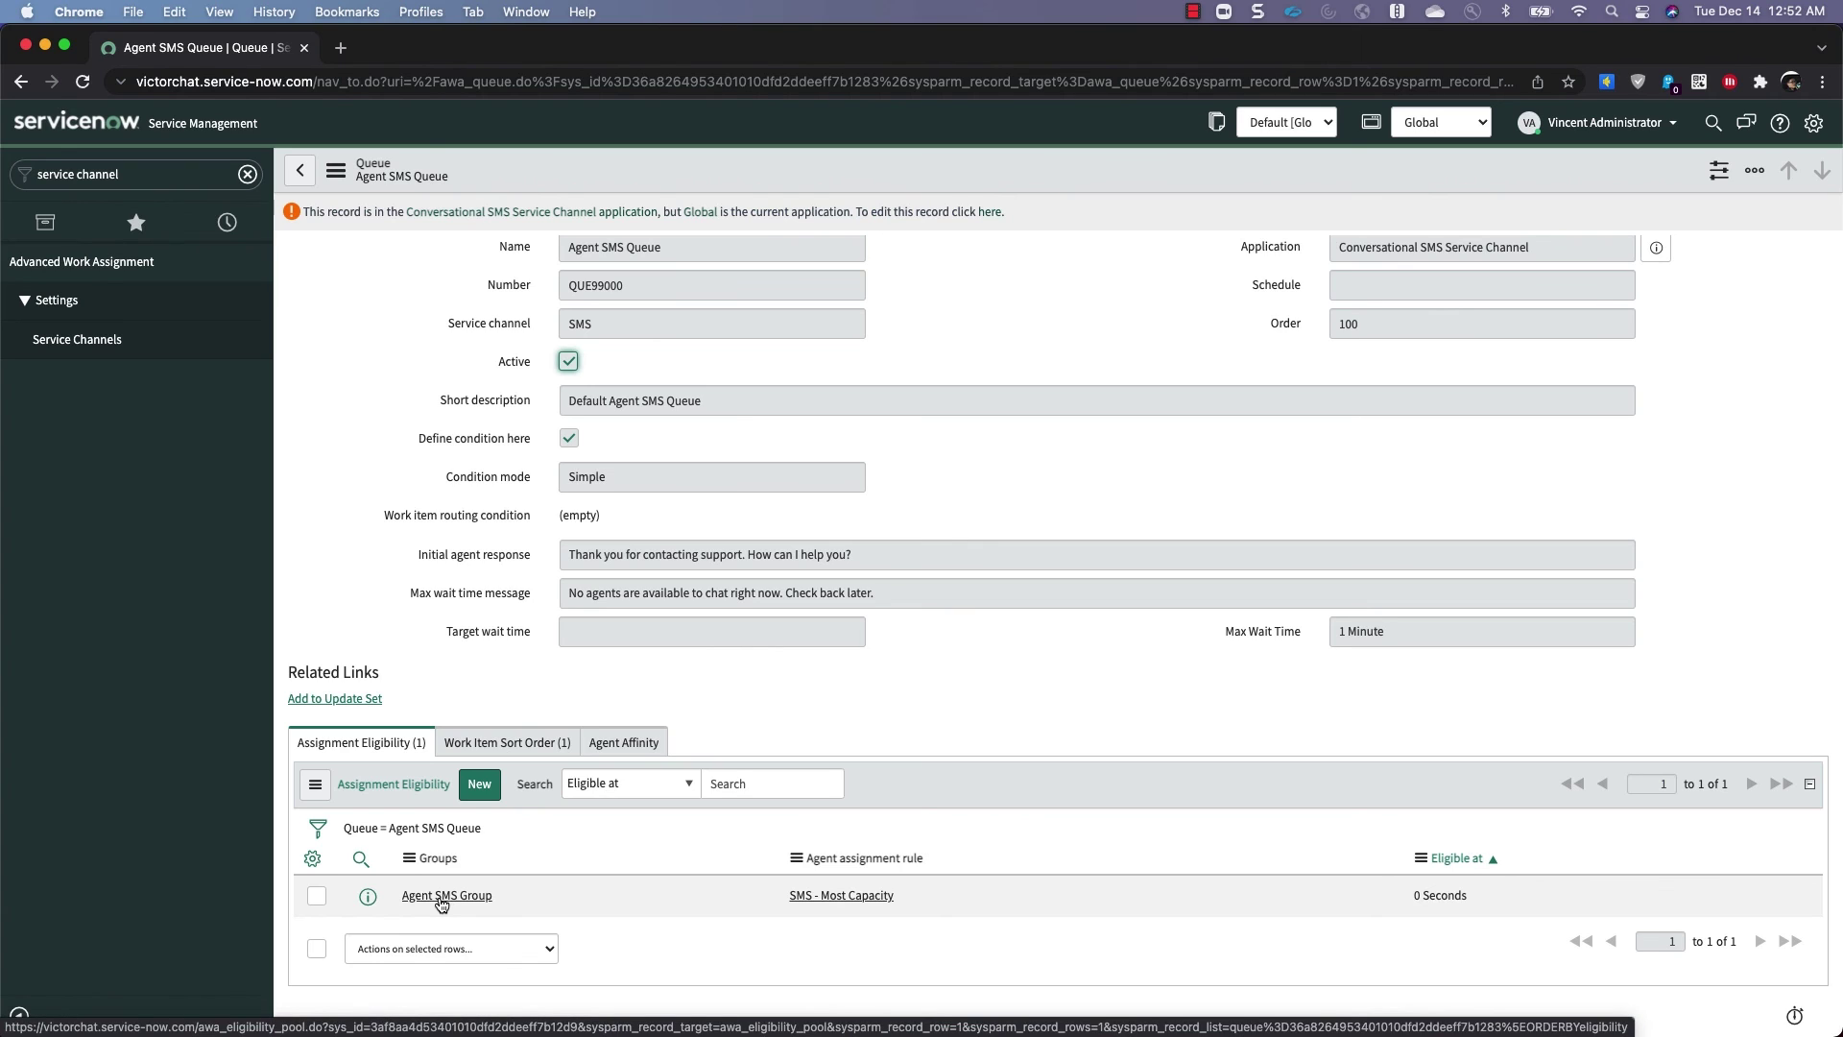
left_click(442, 898)
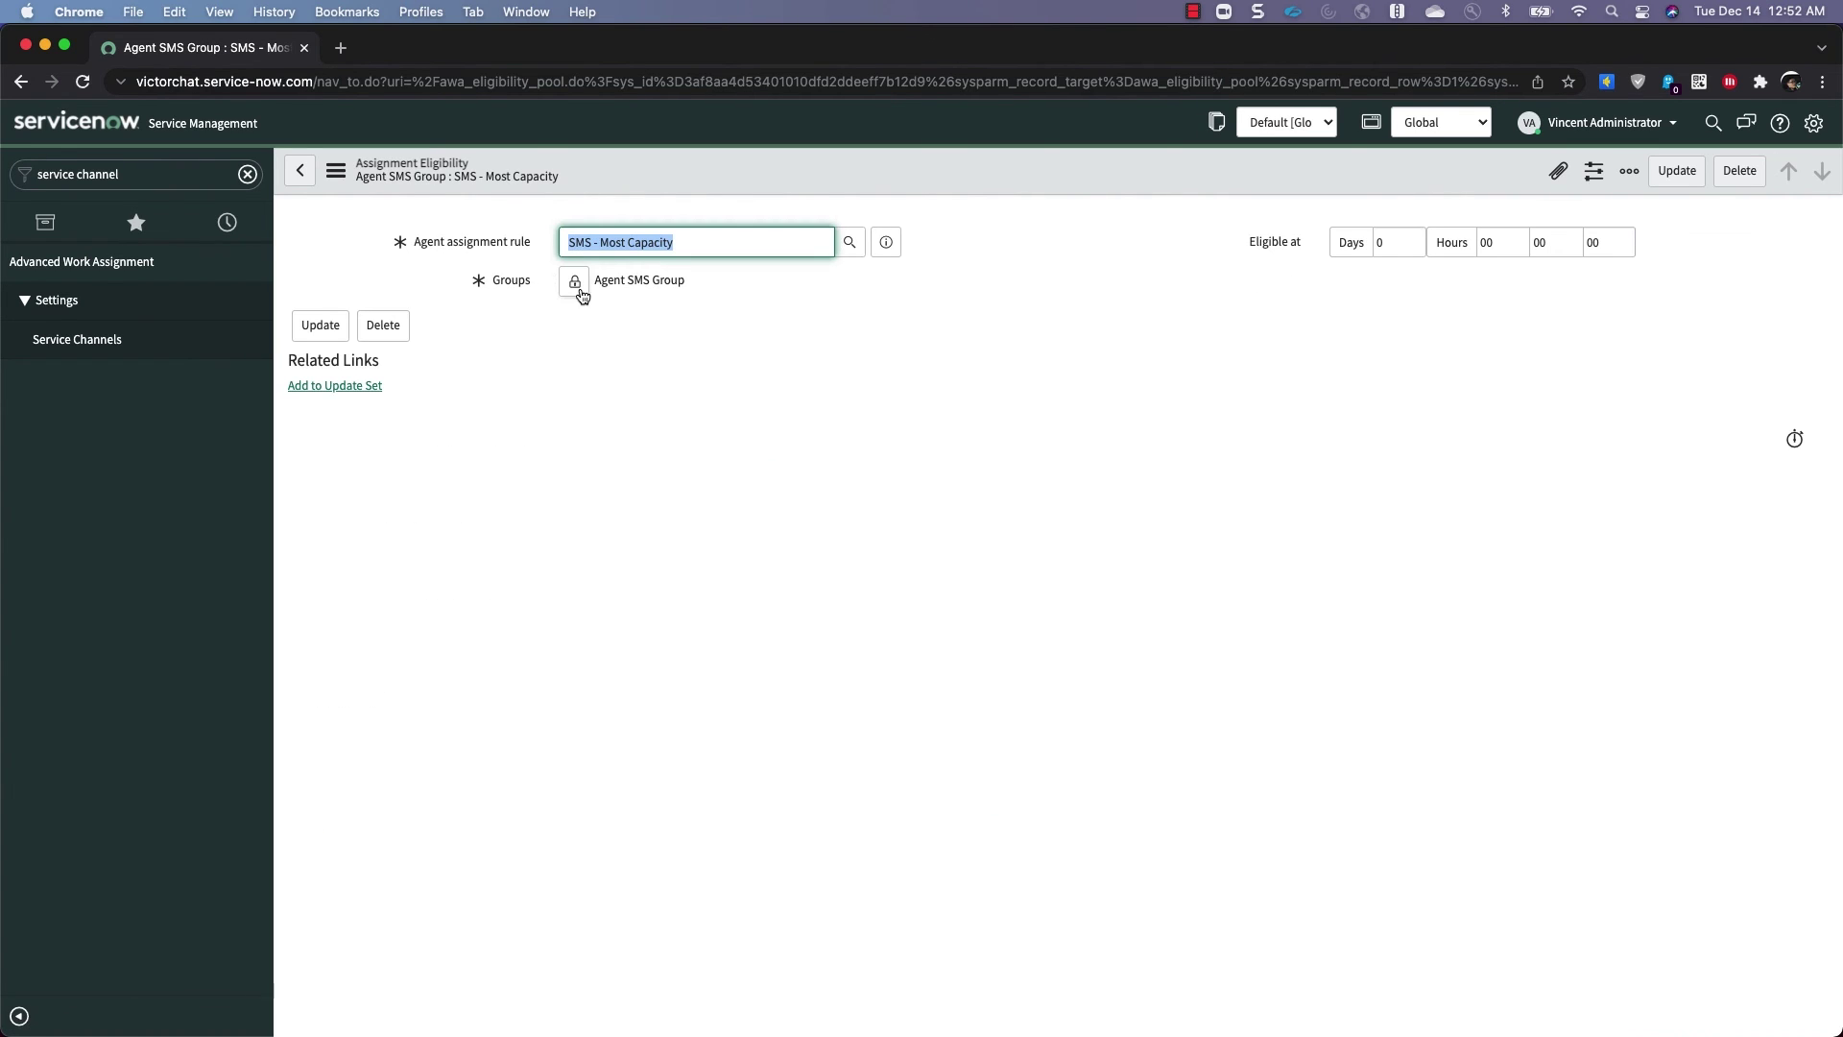
left_click(575, 281)
left_click(625, 281)
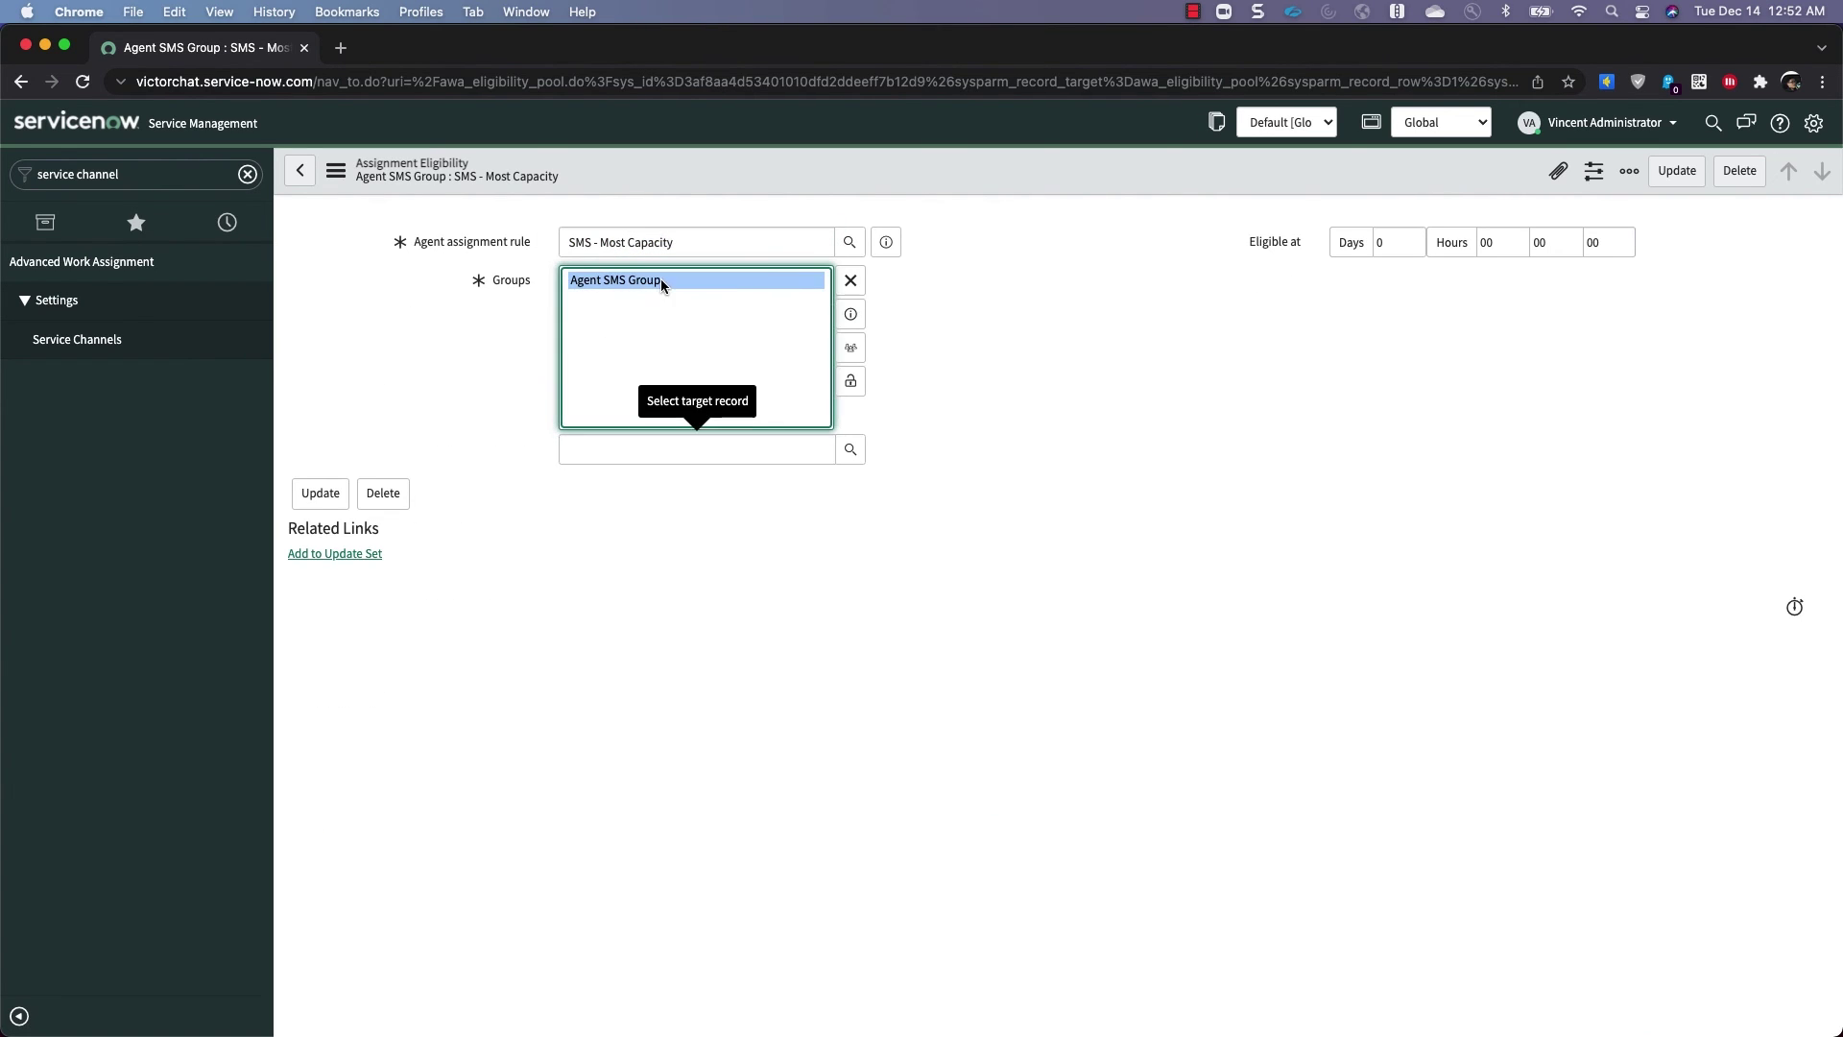
left_click(862, 312)
left_click(1106, 376)
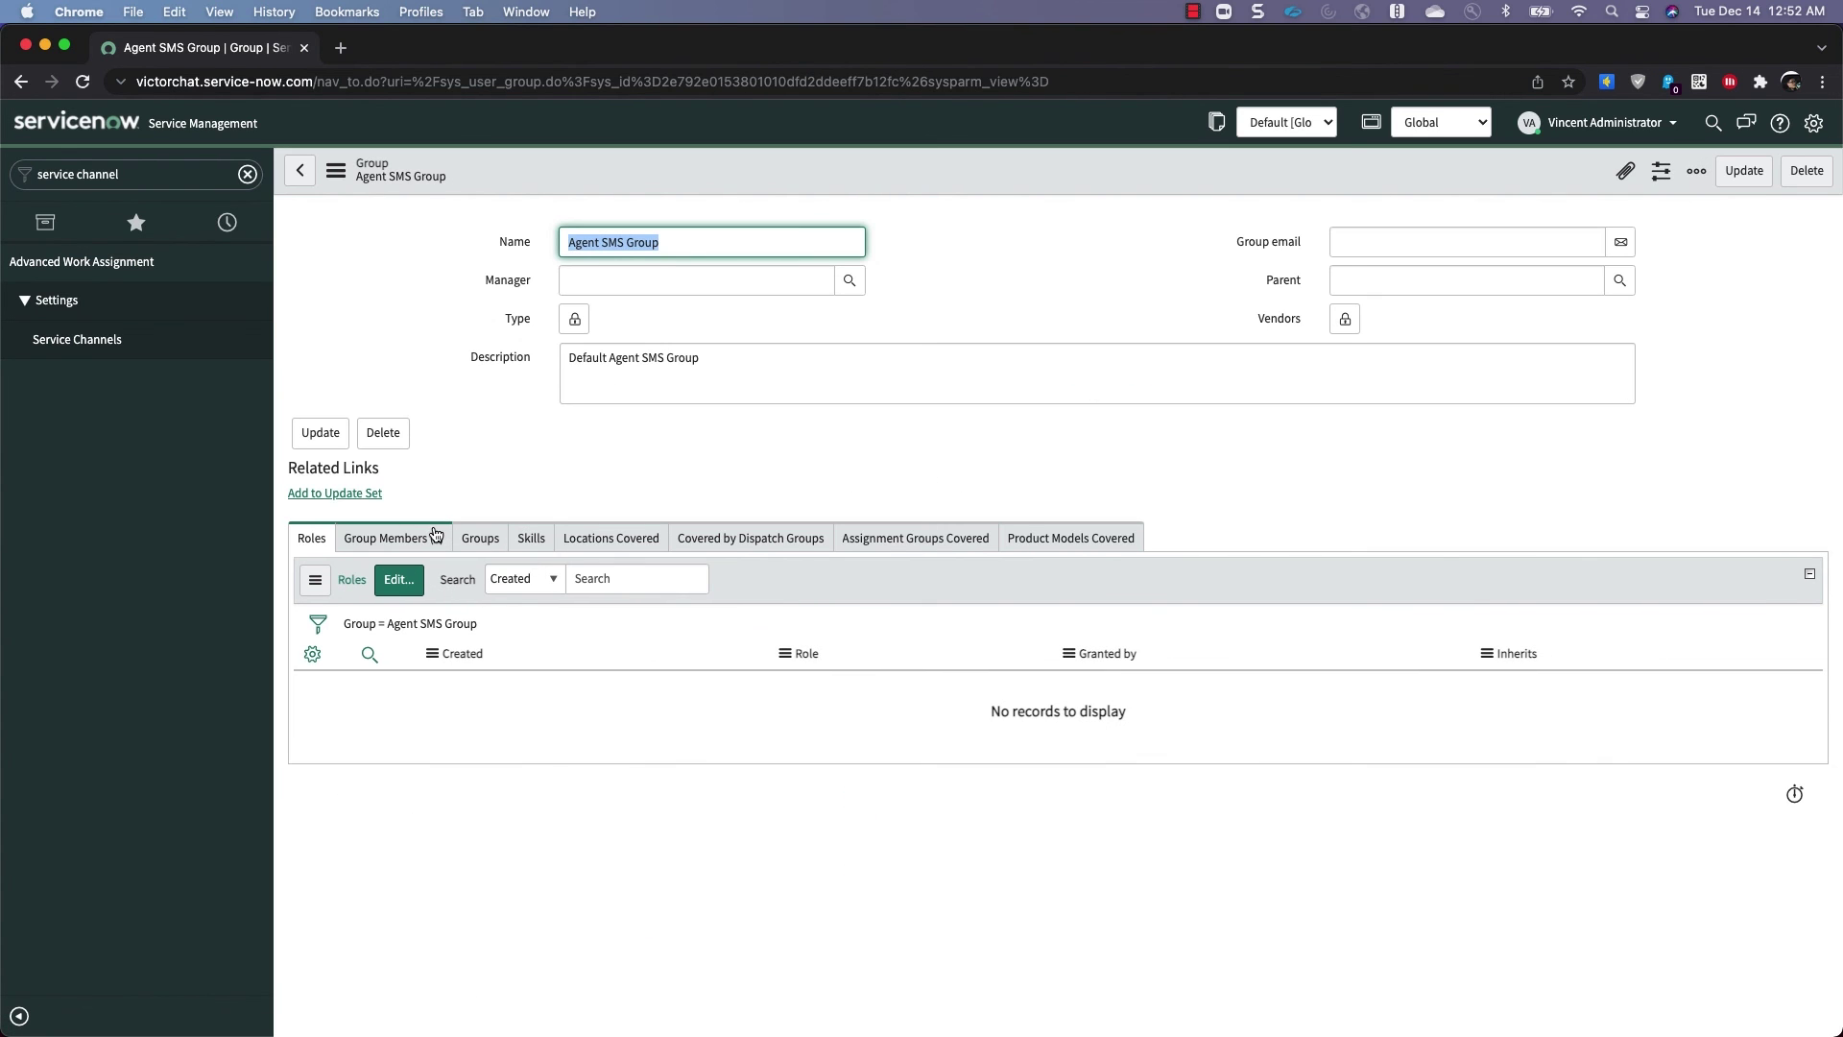
left_click(404, 539)
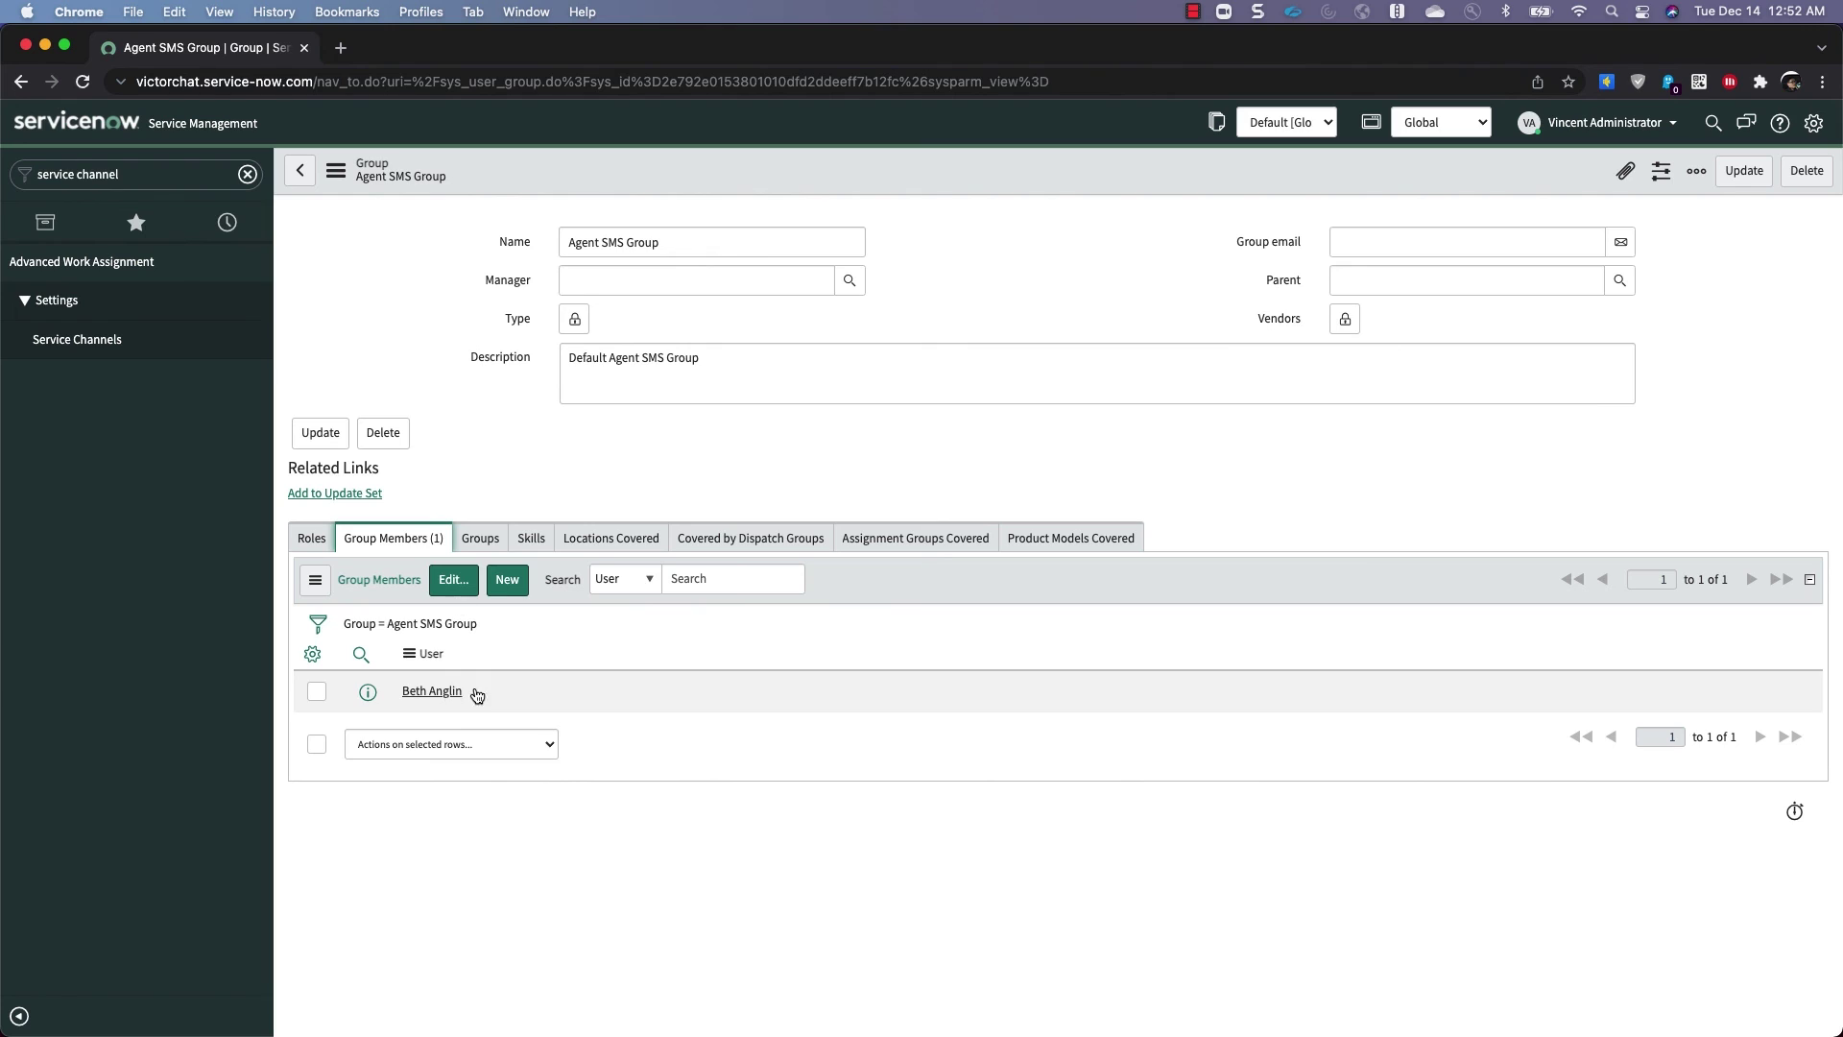
left_click(123, 173)
Open the Available presence state, confirm SMS is selected alongside Chat, and update it
left_click_drag(117, 173, 6, 181)
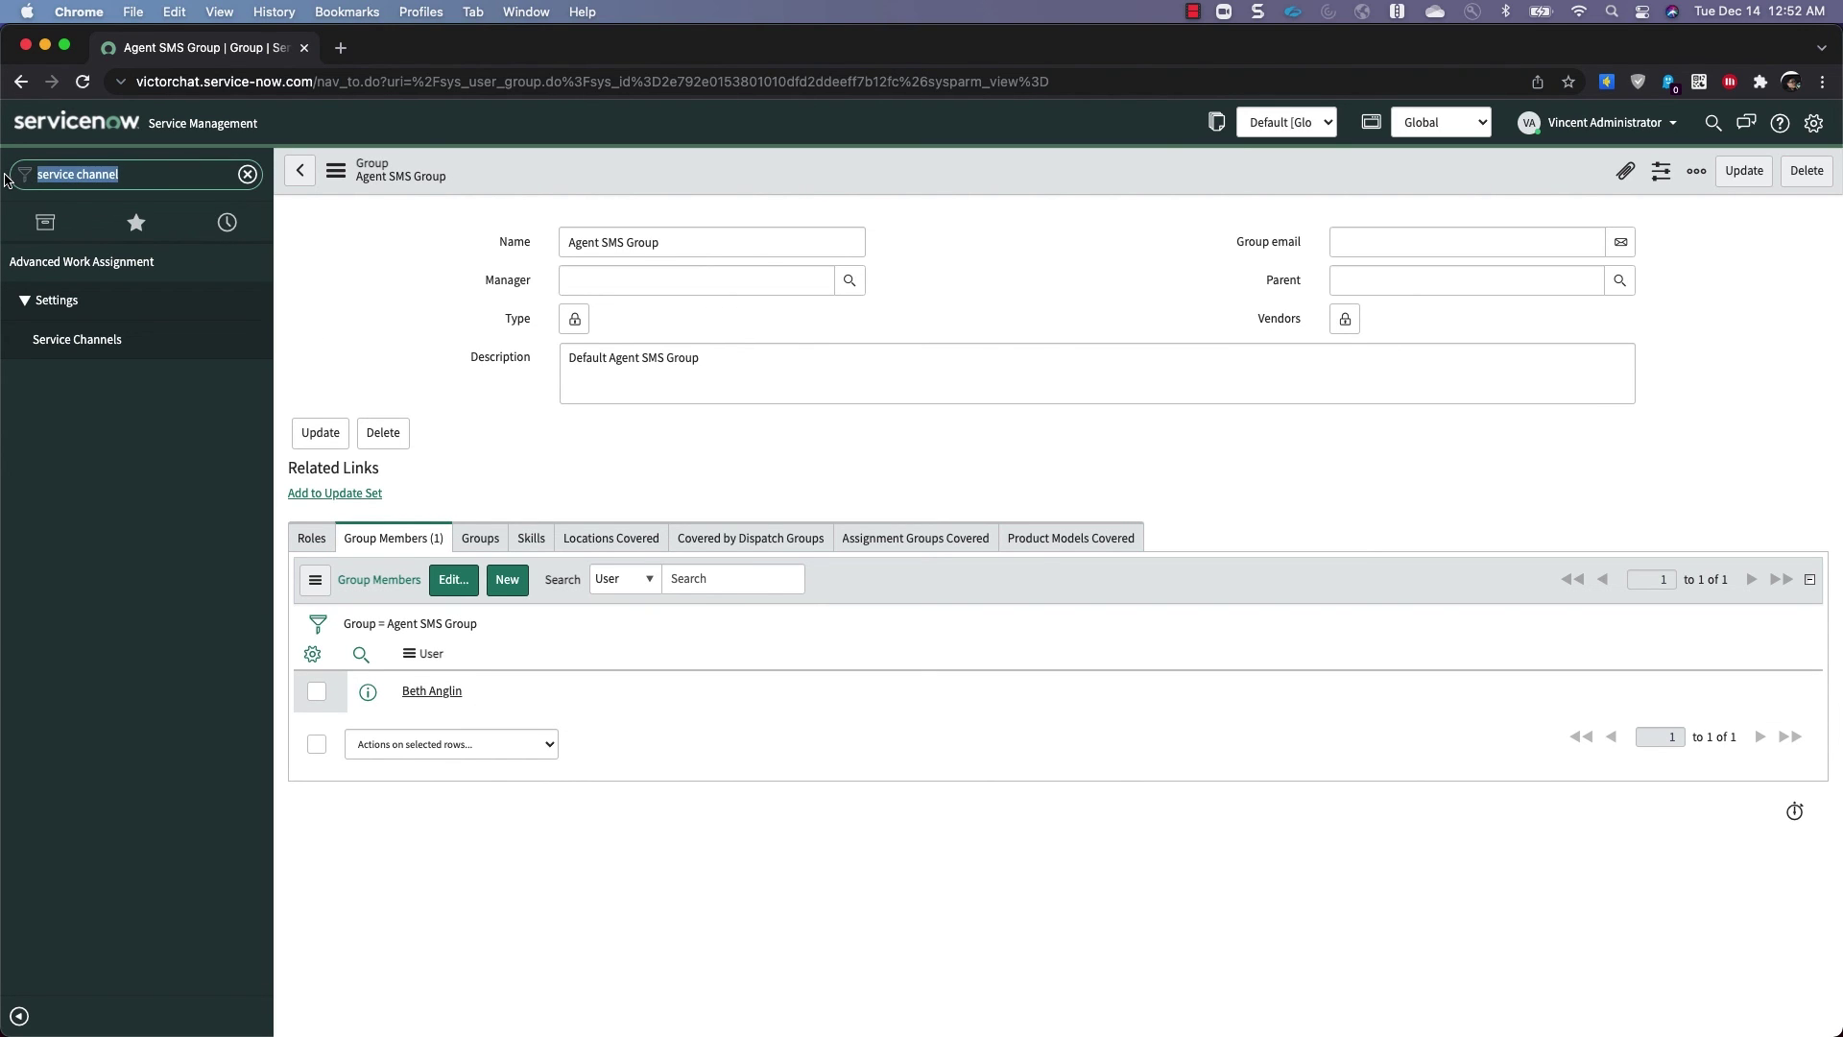
type("presen")
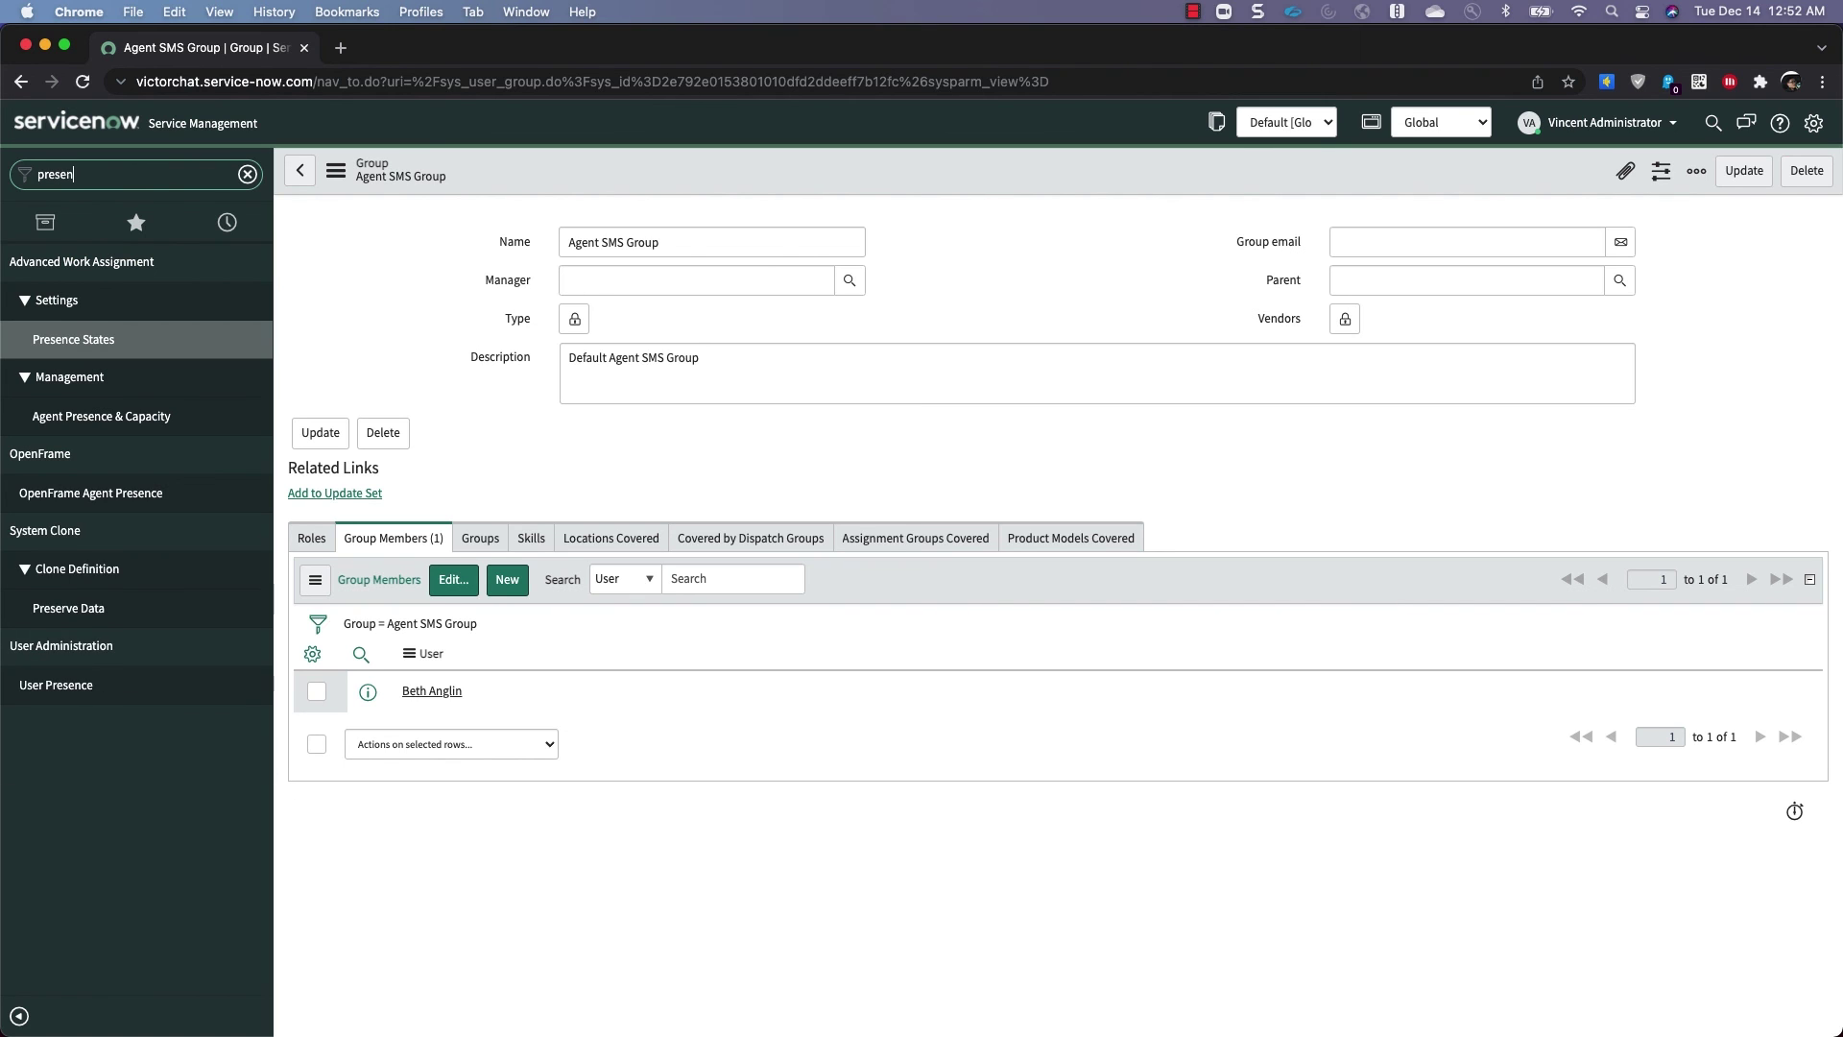
type("c")
left_click(60, 340)
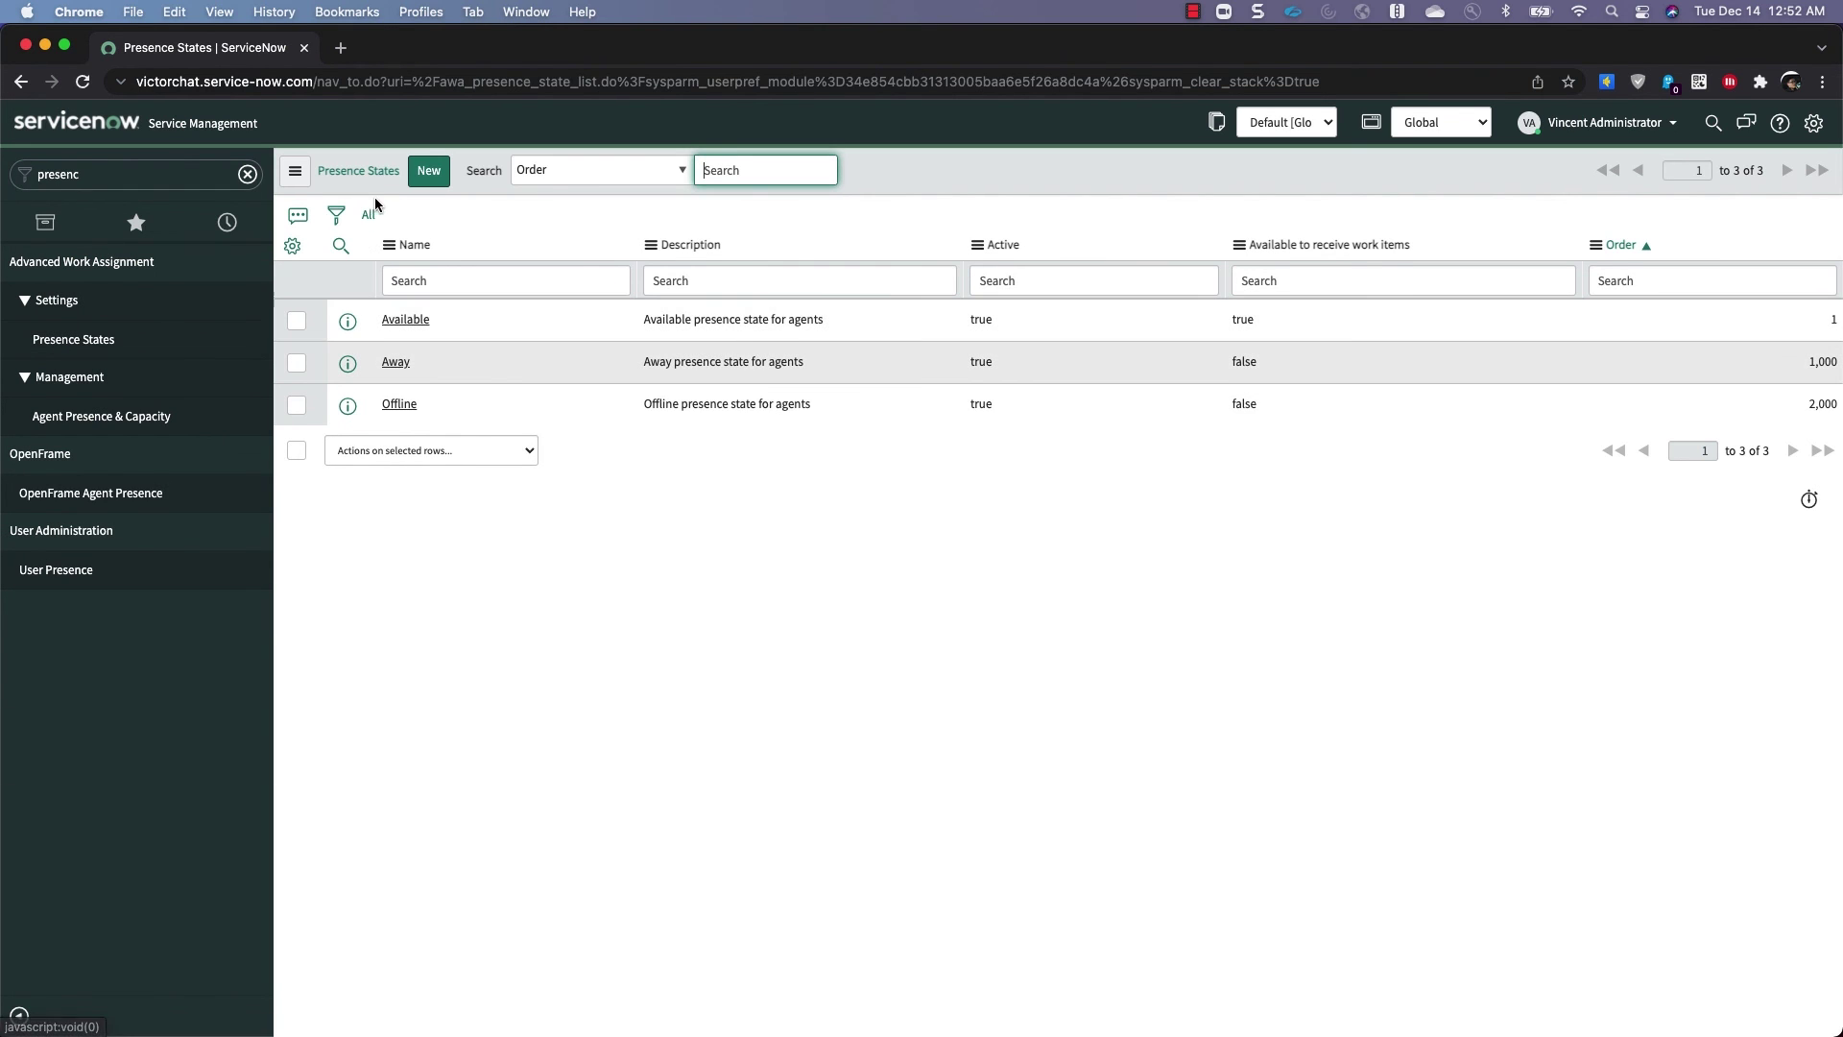
left_click(411, 321)
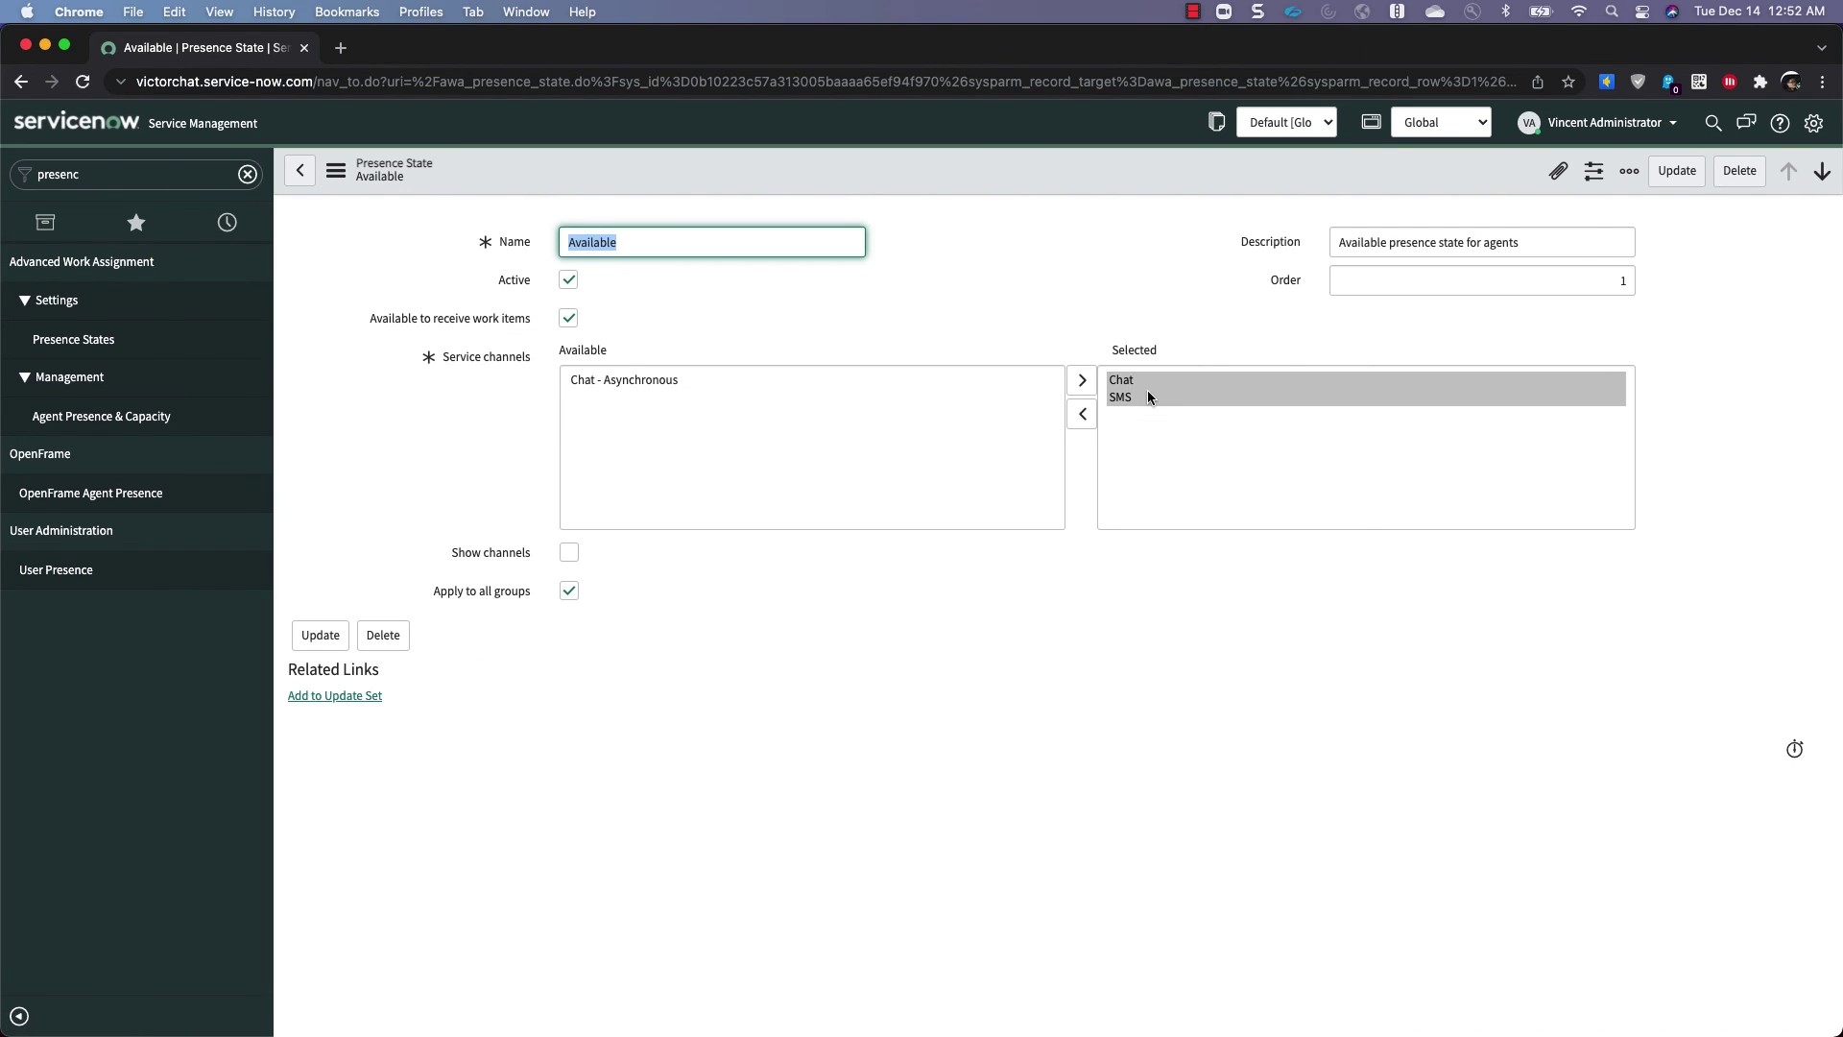
left_click(1148, 398)
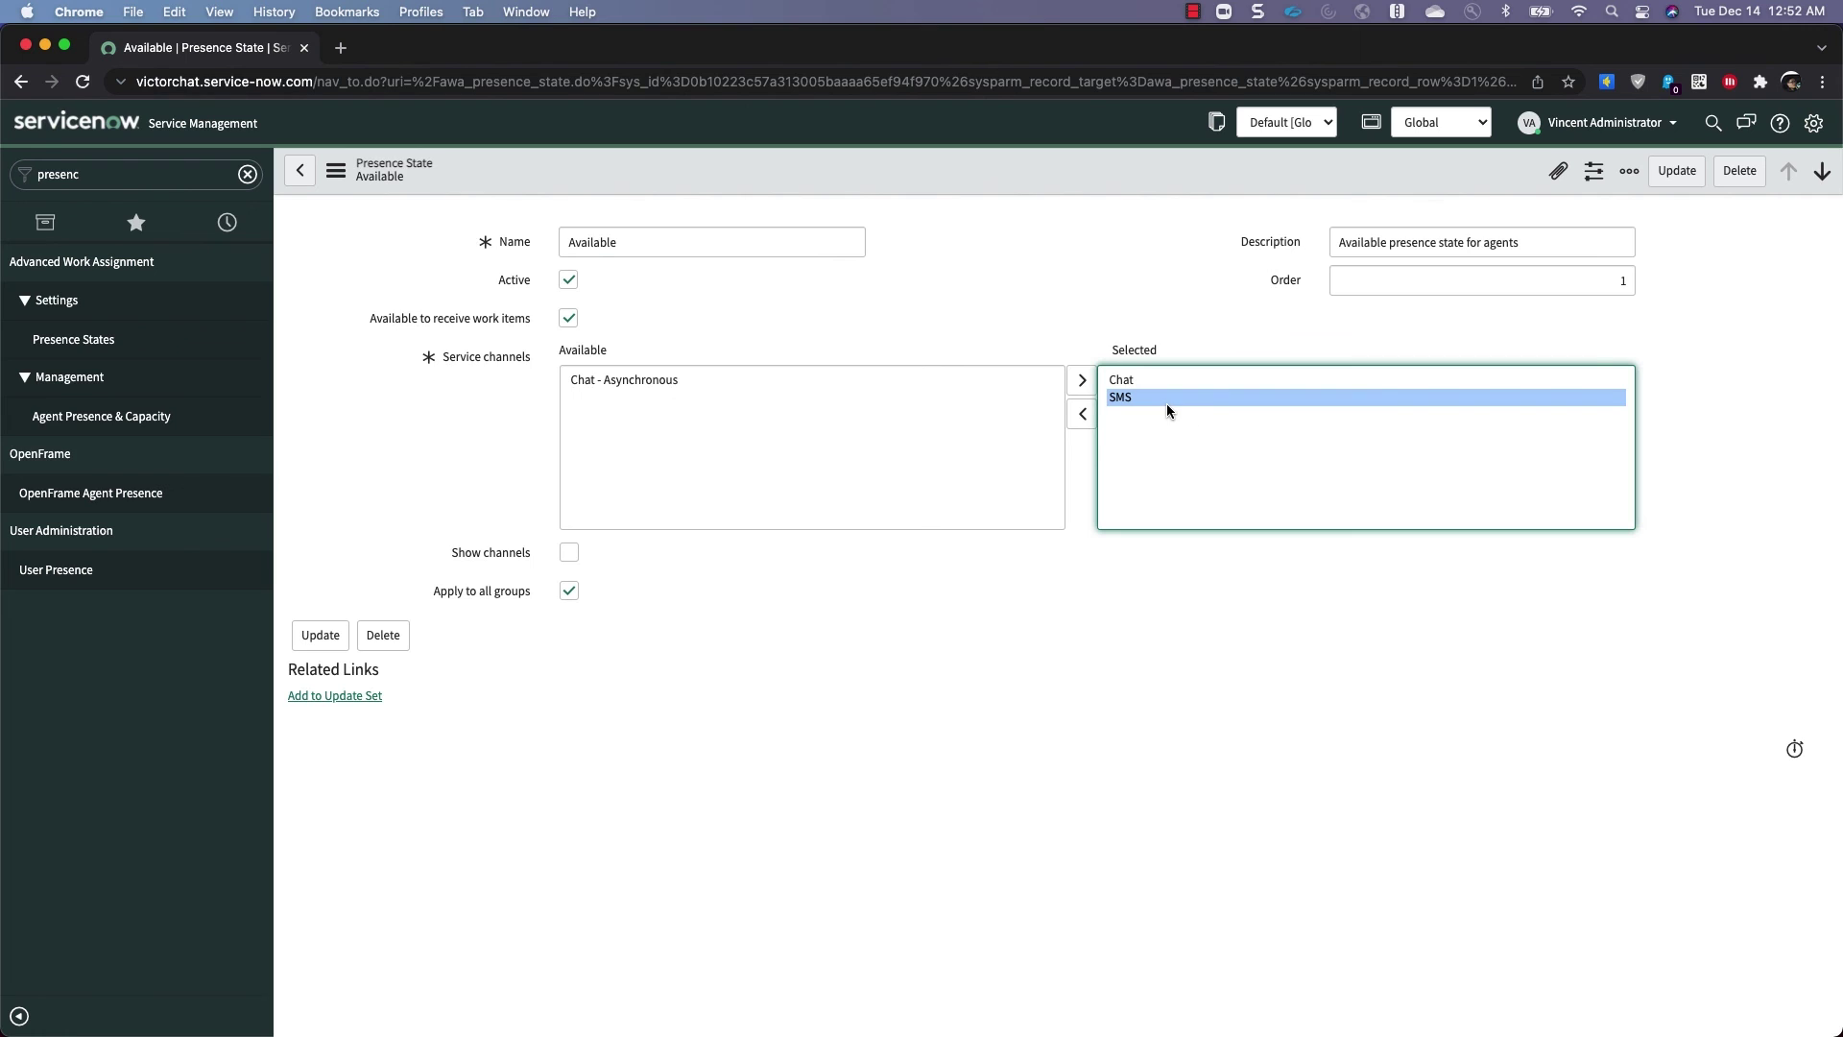
left_click(321, 636)
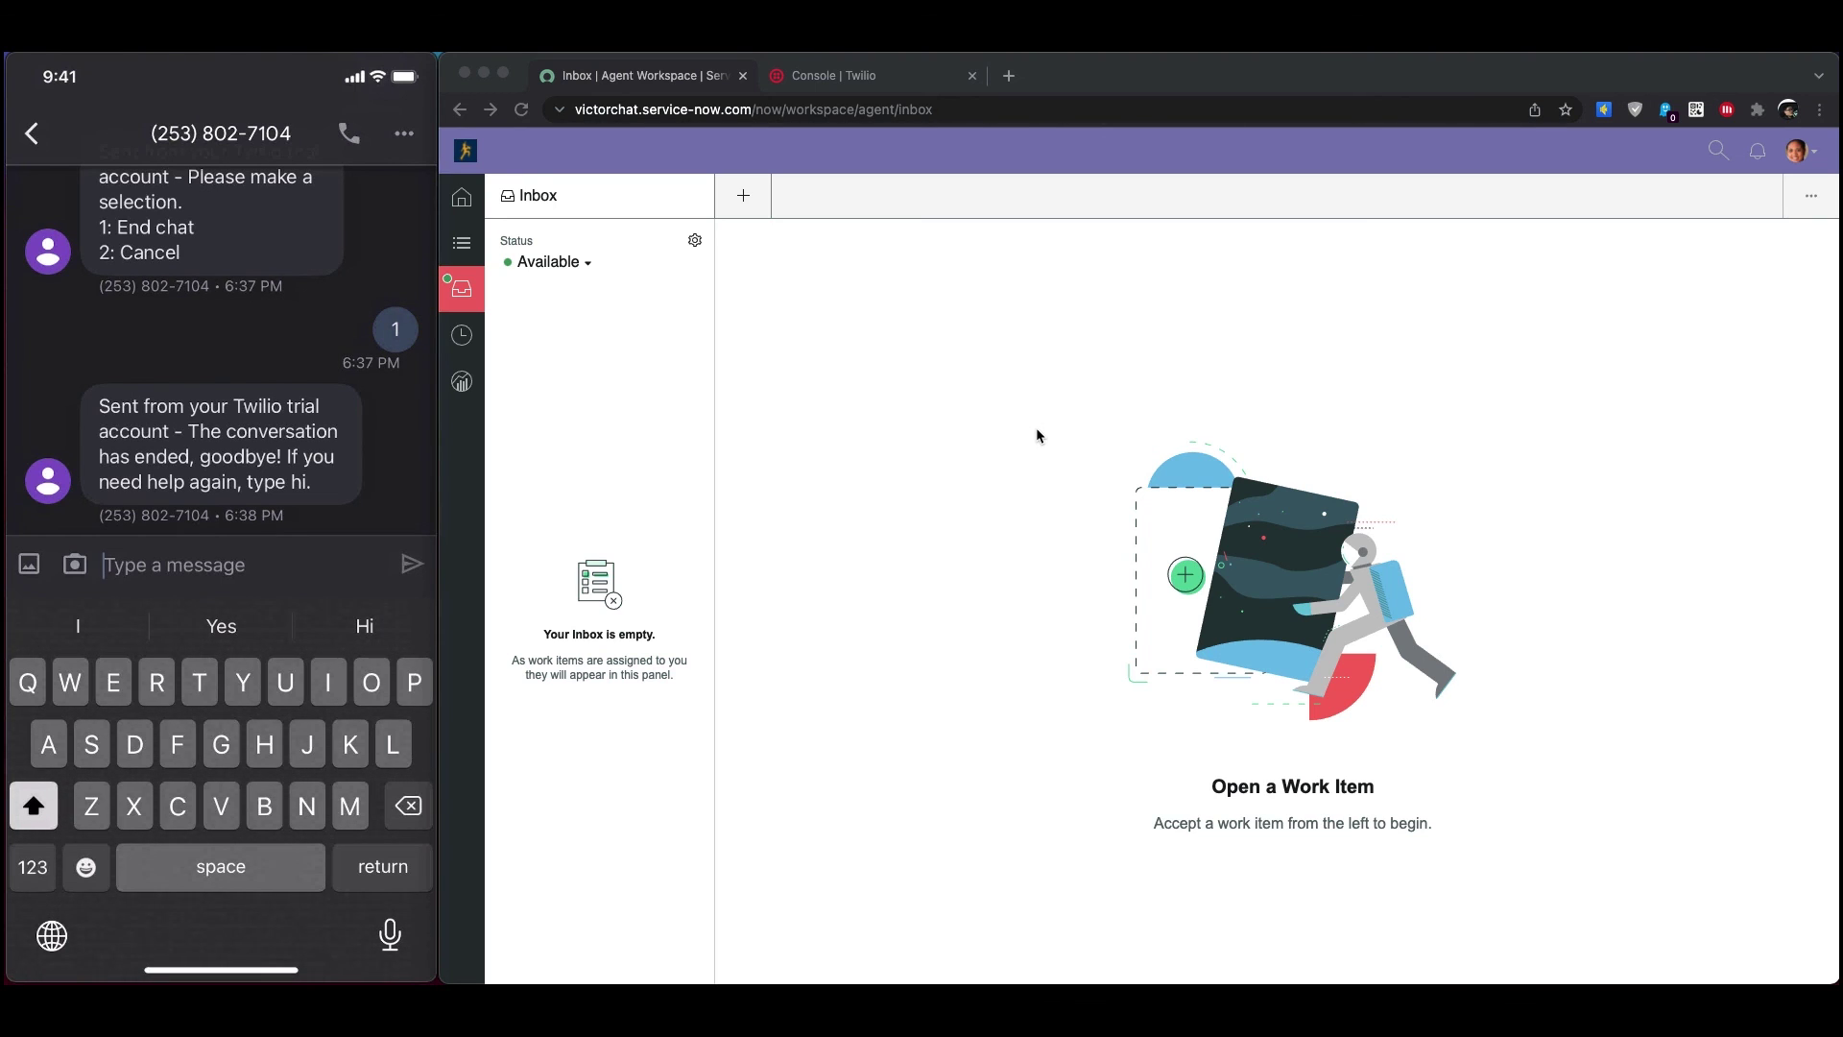
Text 'Hi' from the phone, then accept the incoming SMS work item in the Agent Workspace inbox
type("Hi")
key("Return")
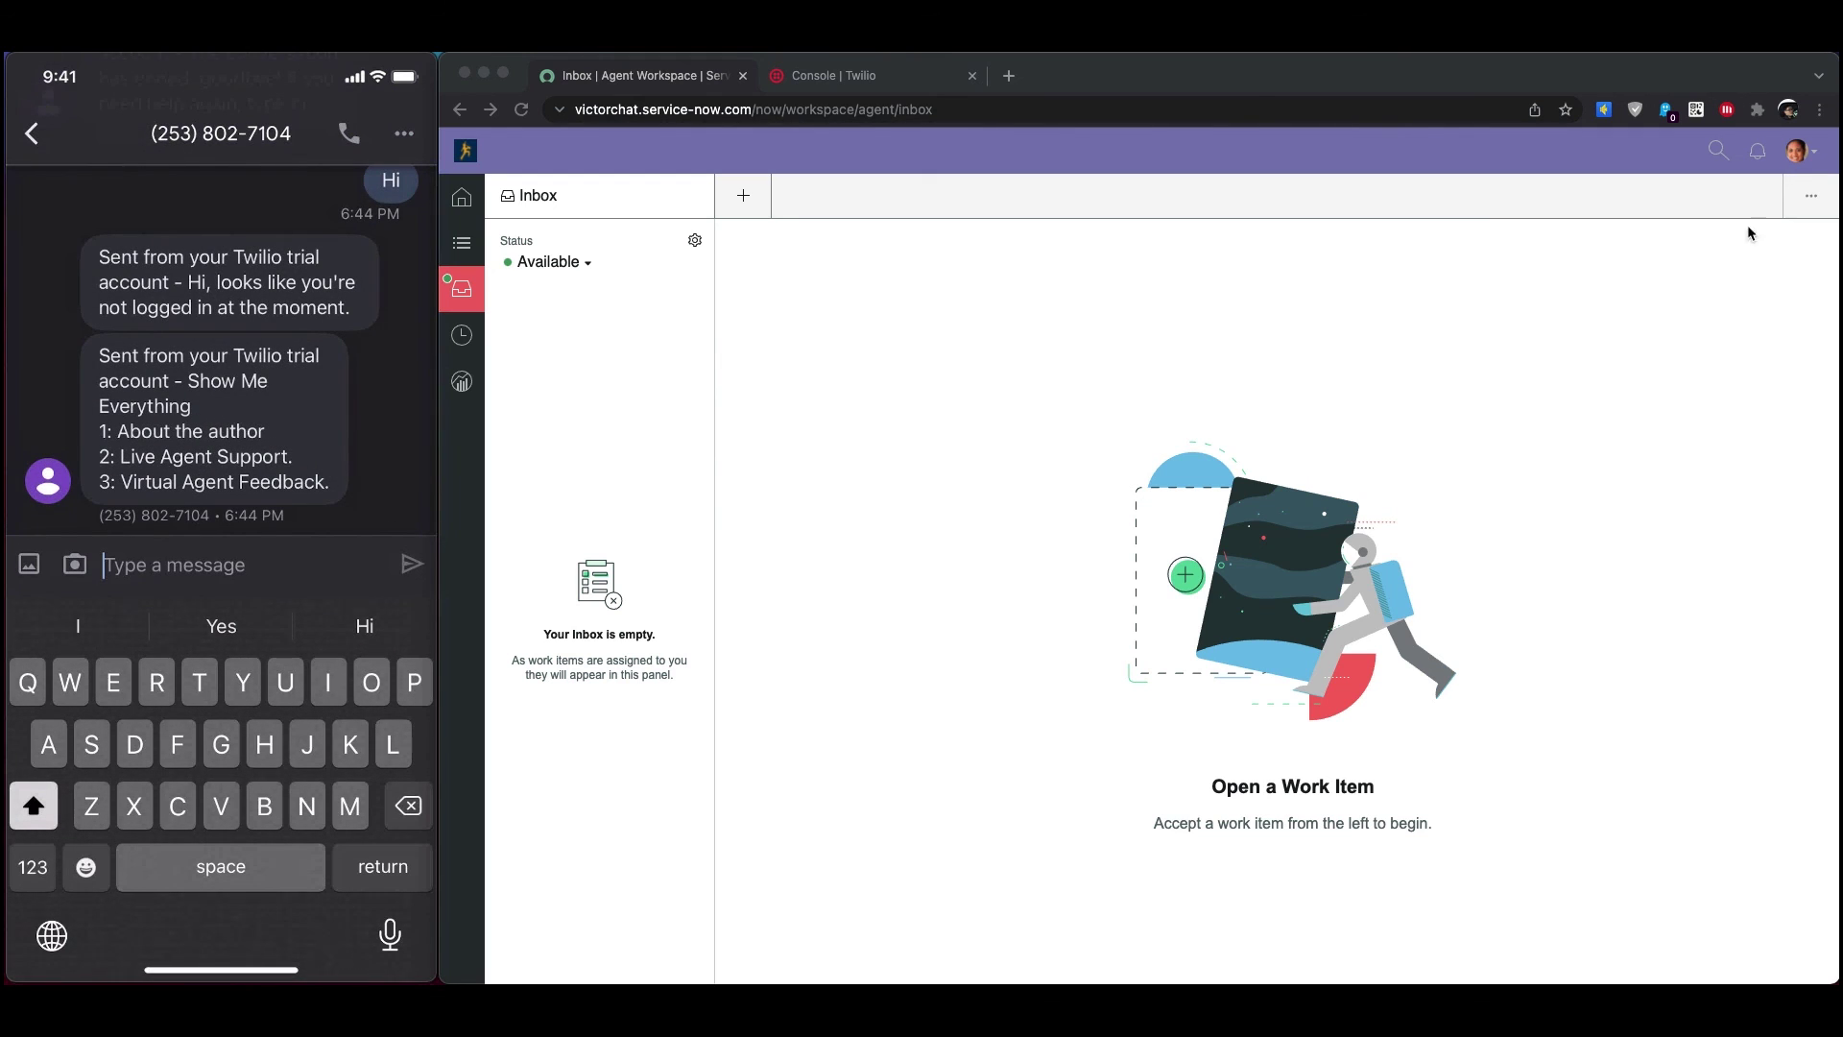
left_click(1800, 151)
left_click(1800, 150)
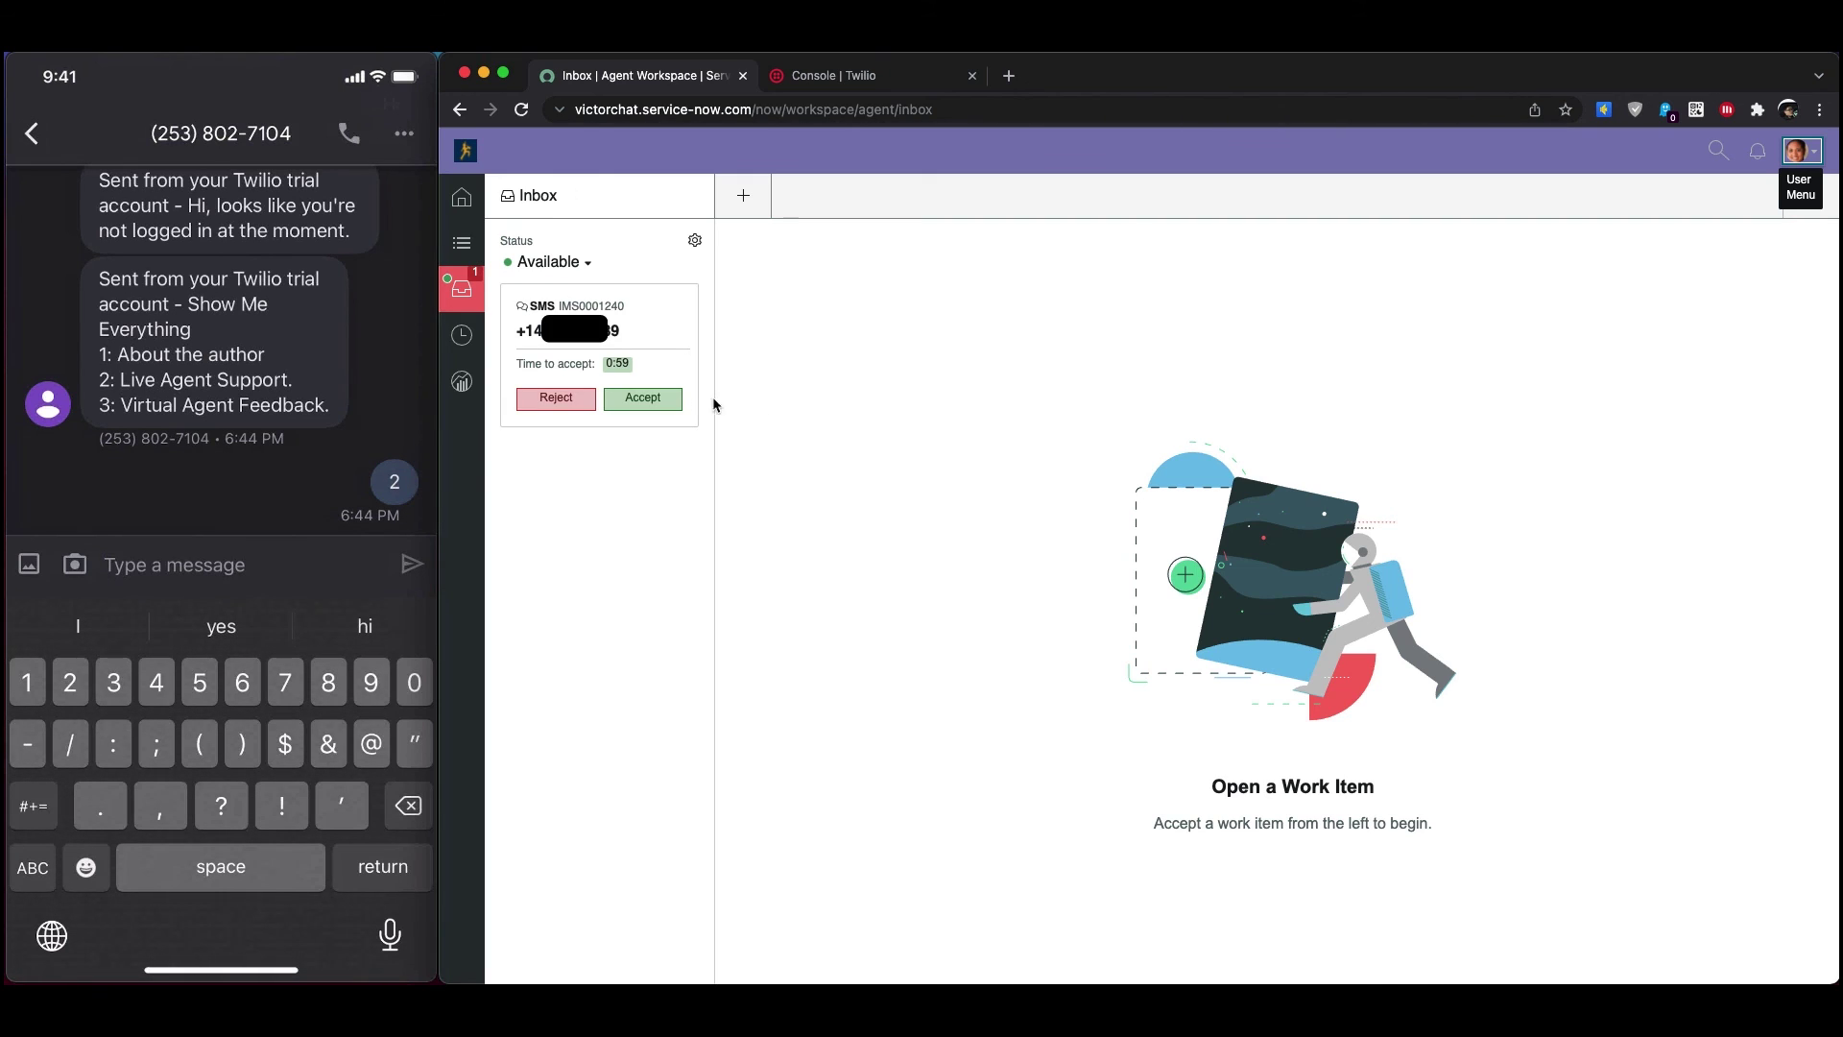
left_click(668, 405)
left_click(651, 409)
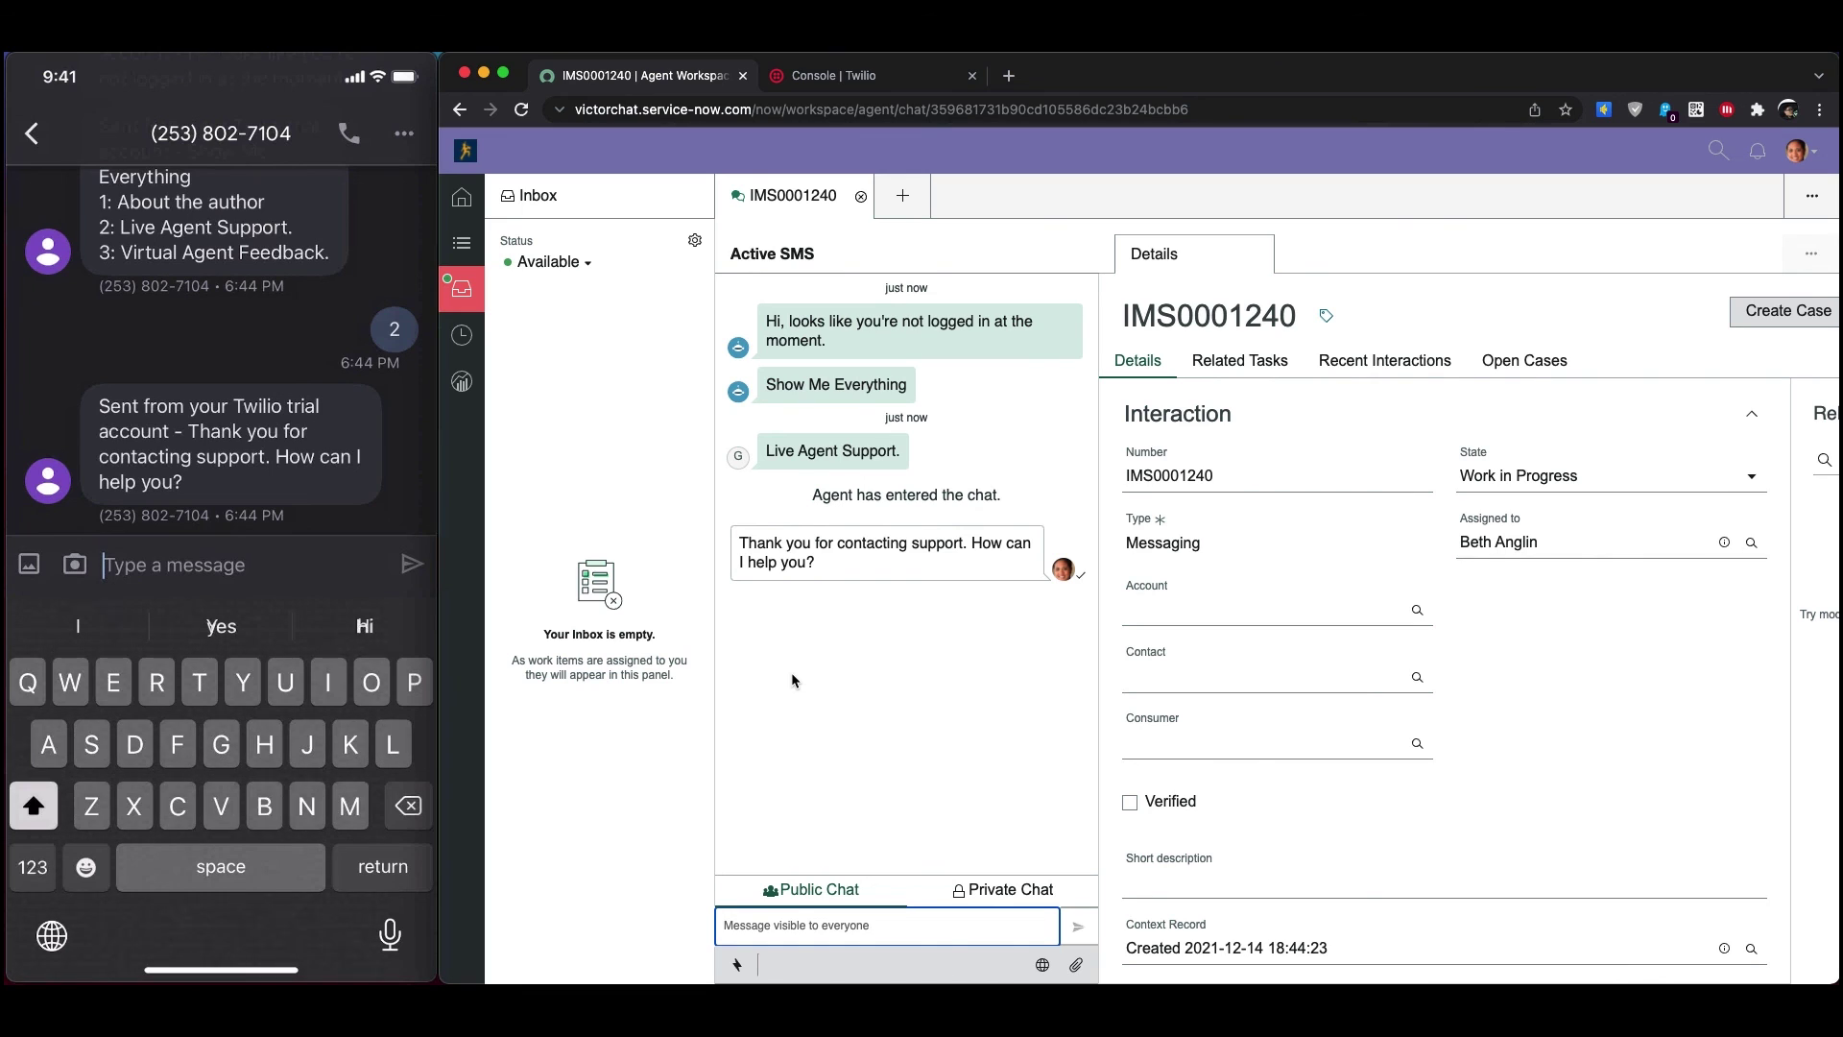
Exchange chat messages: phone sends 'Need help with order', agent replies 'ok, I'll take a look', phone answers 'Cool, ty'
type("Need help with order")
key("Return")
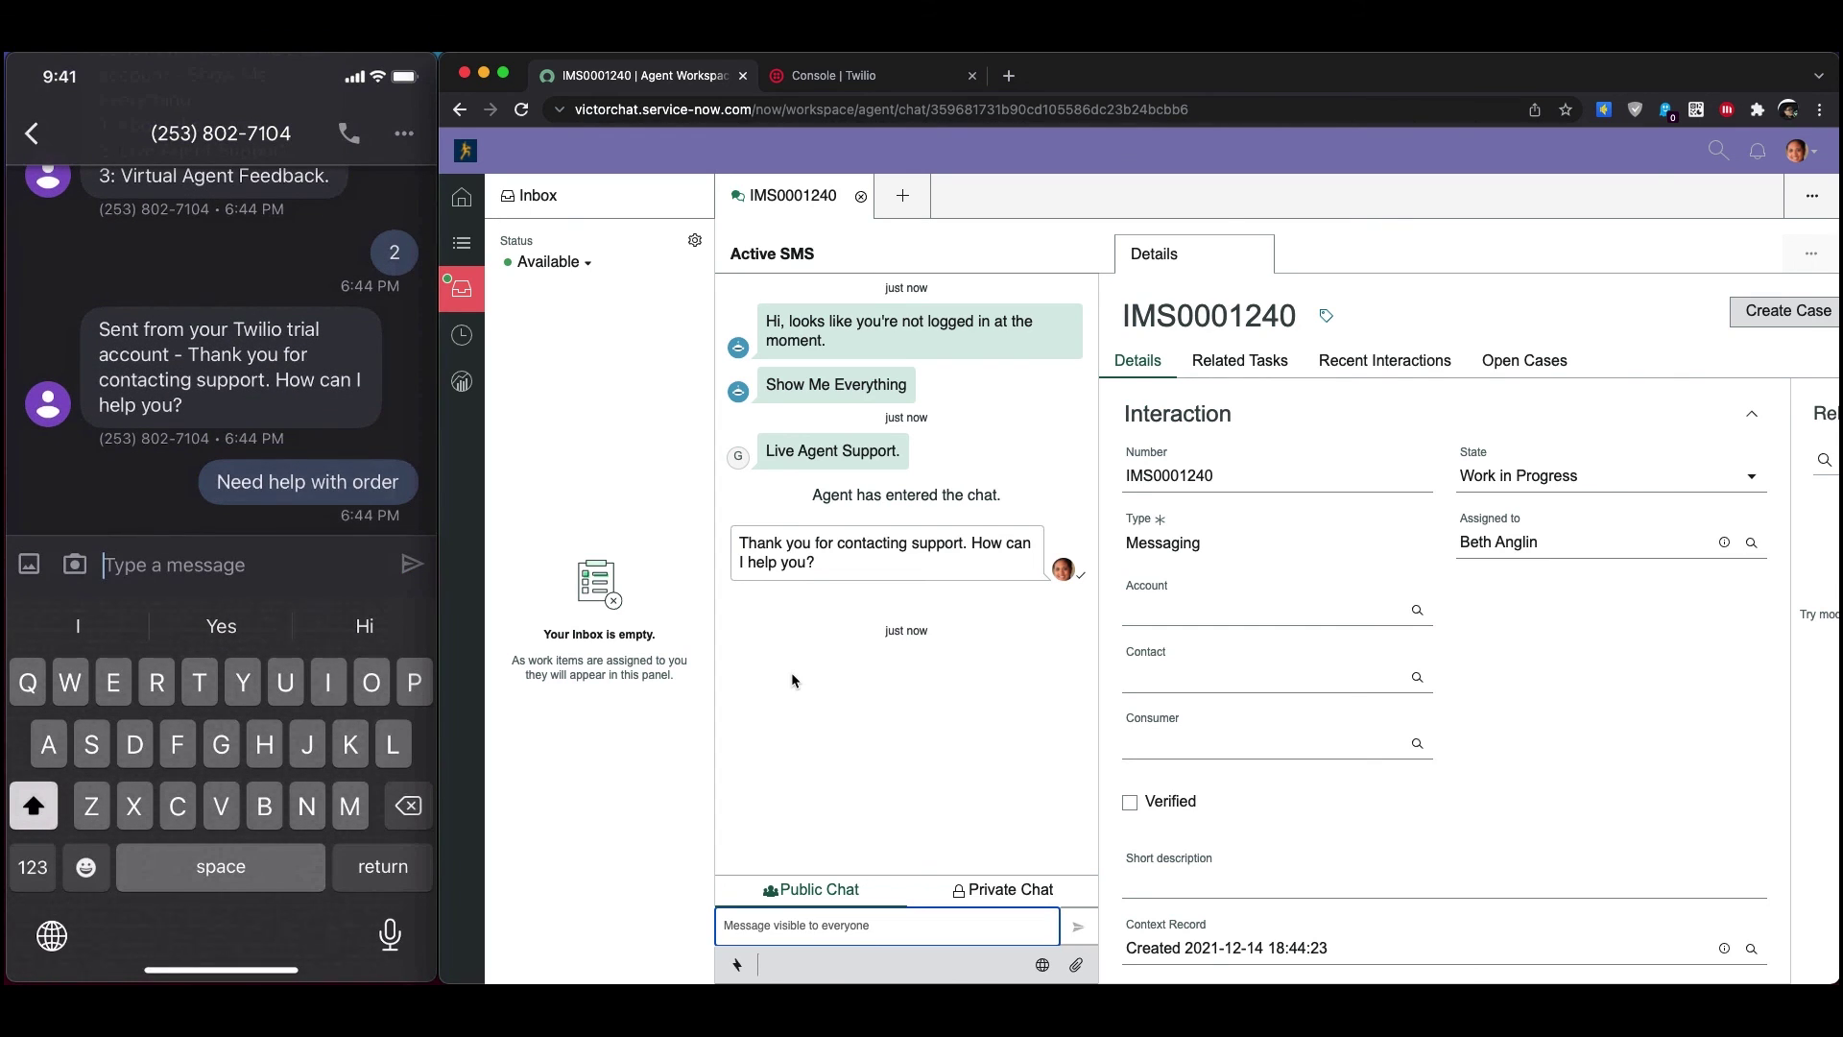
left_click(796, 923)
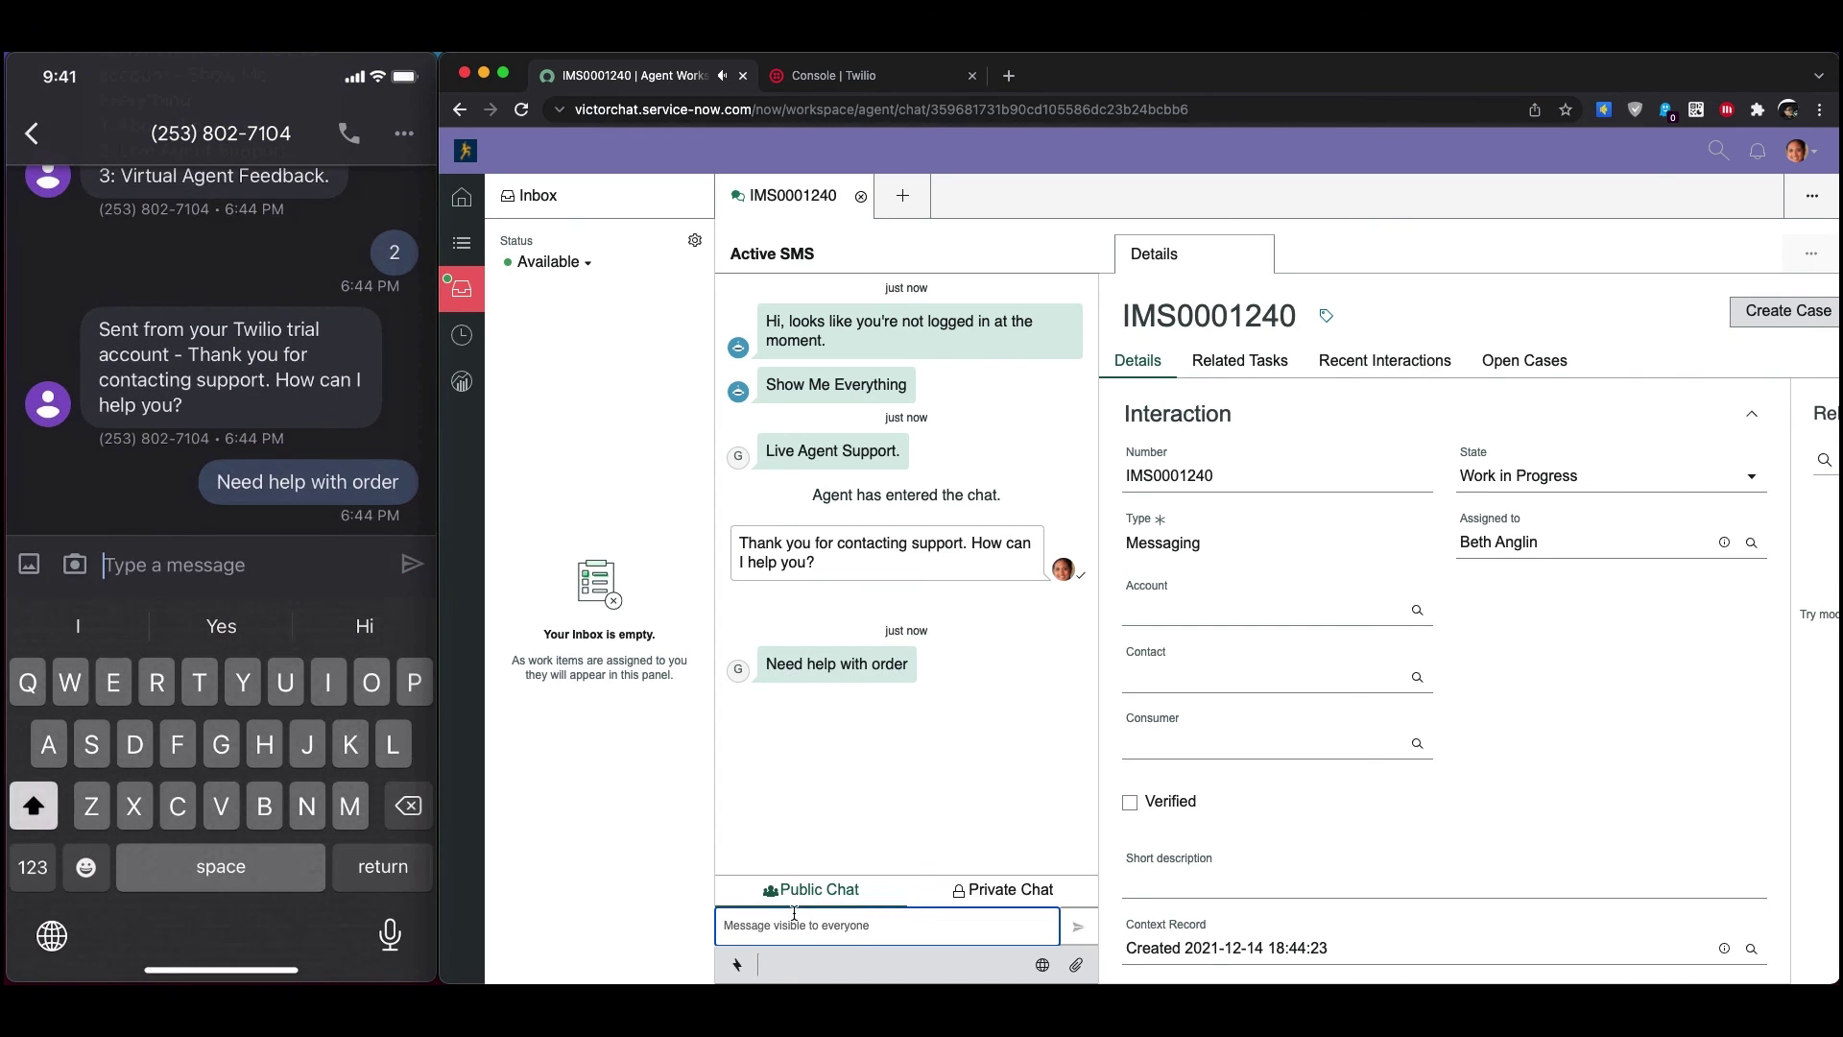
type("ok, I'll take a look")
key("Return")
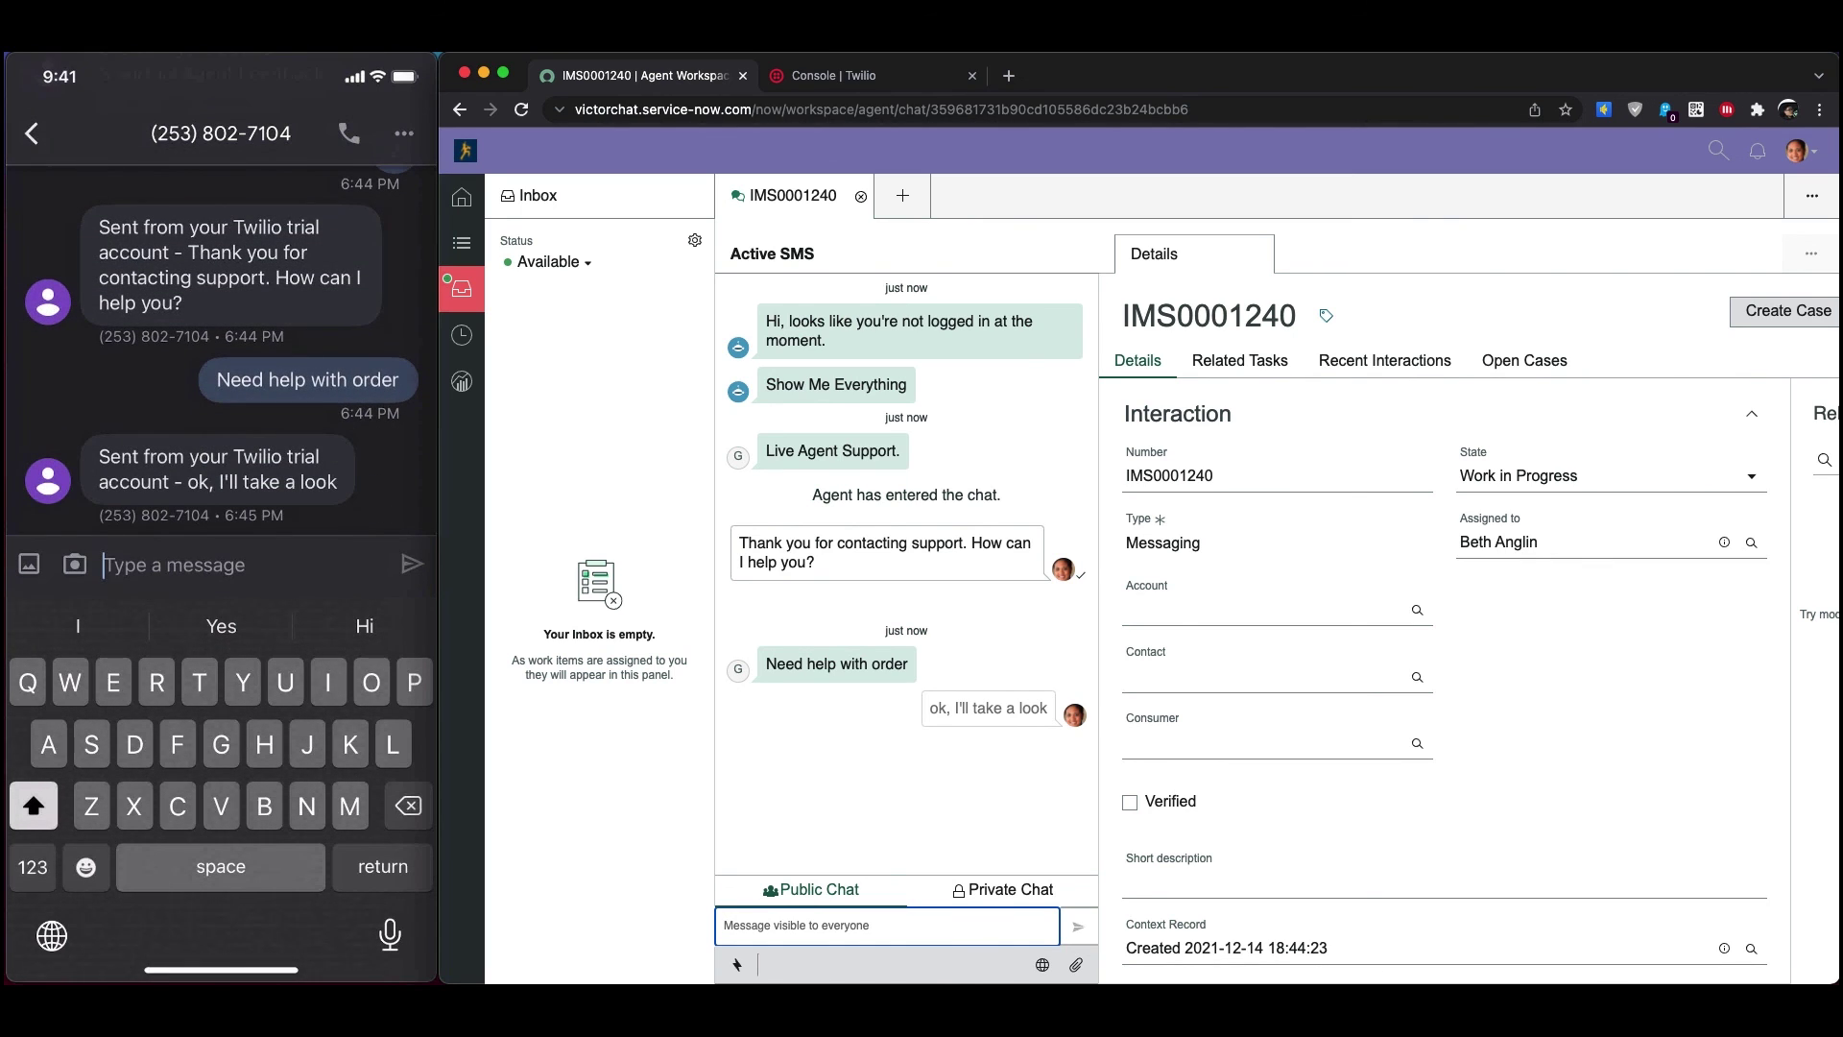
type("Cool")
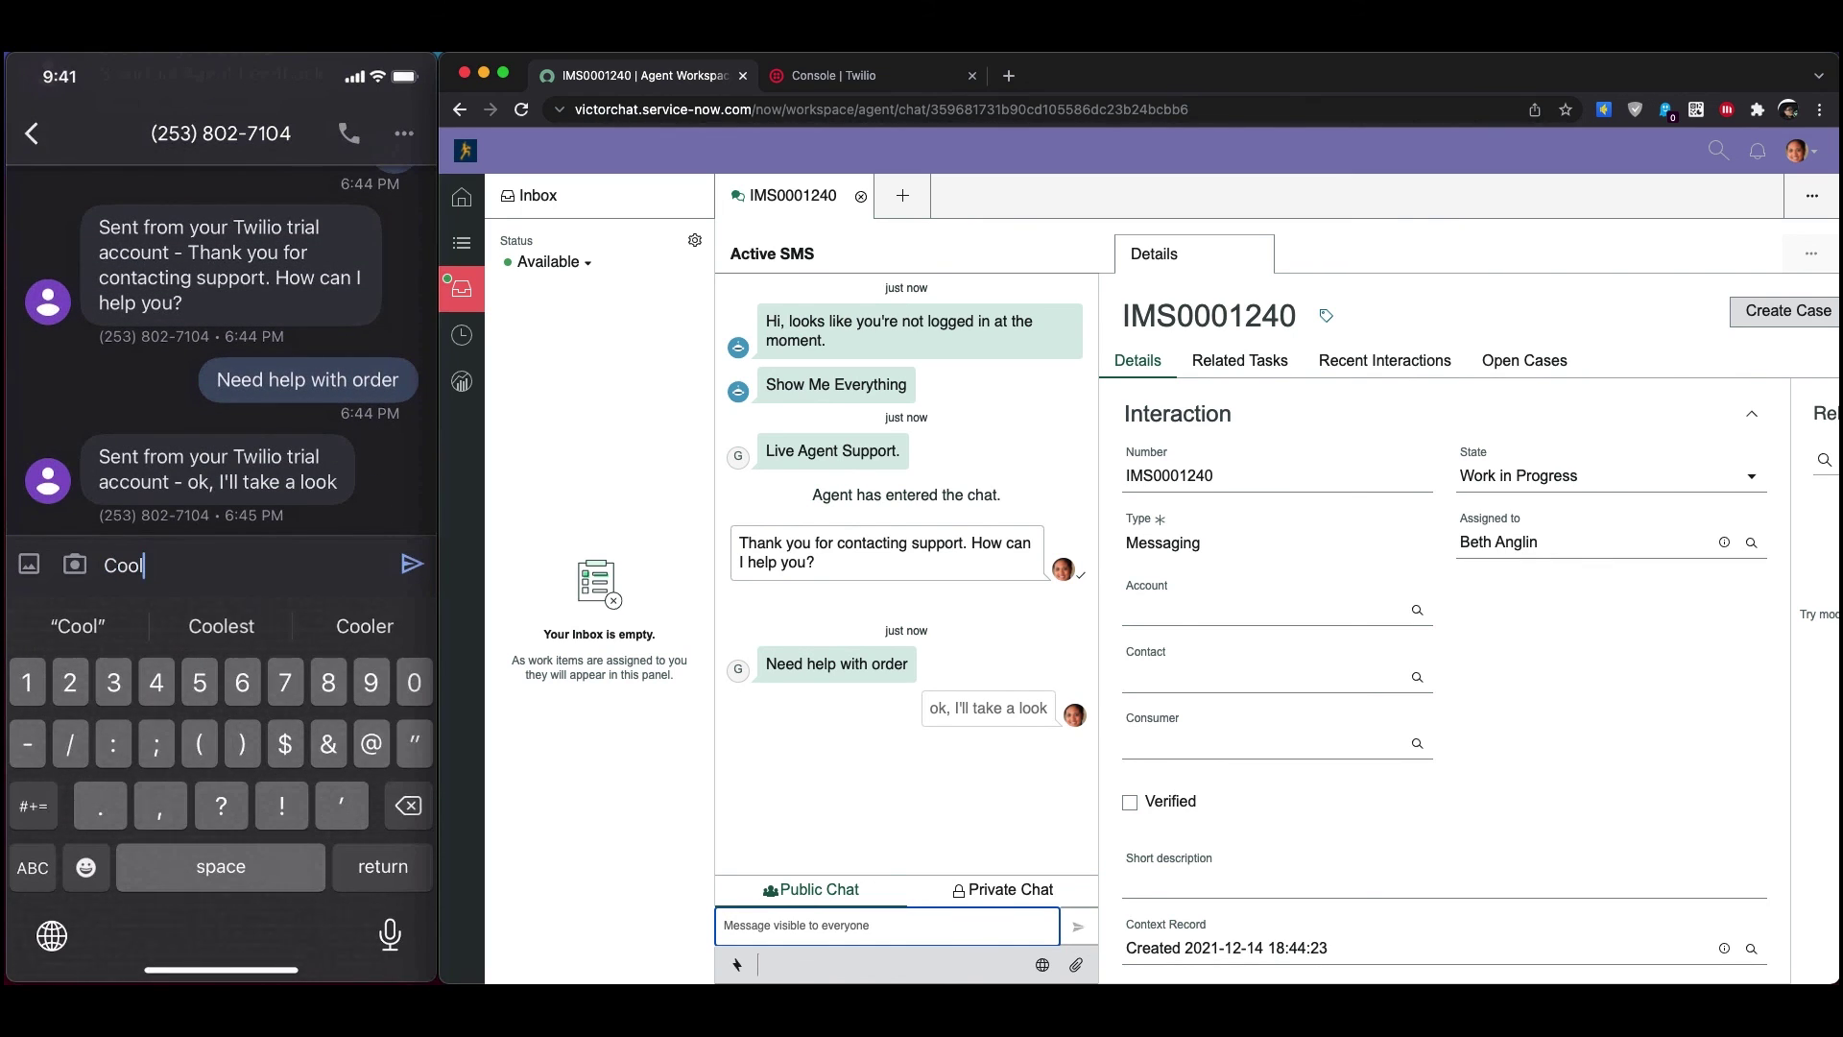
type(", ty")
left_click(412, 564)
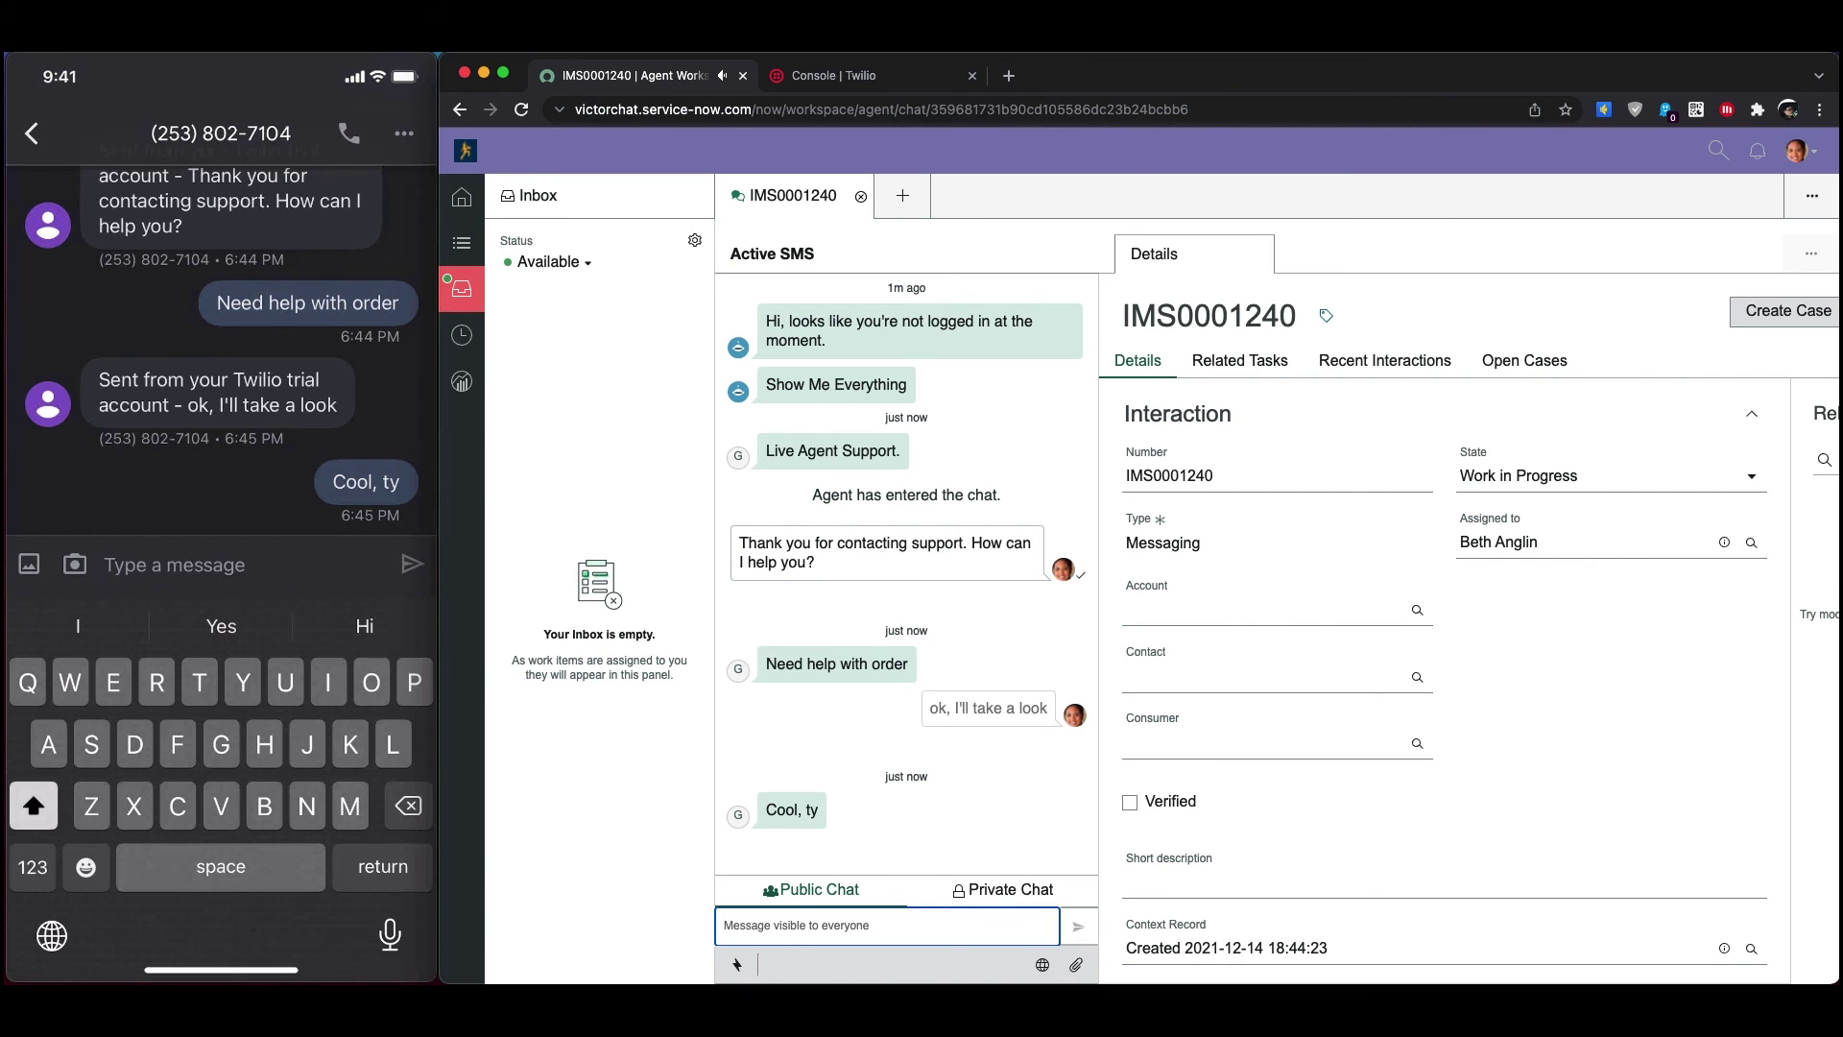
Text 'Bye' from the phone and answer '1' to end the chat
type("Bye")
key("Return")
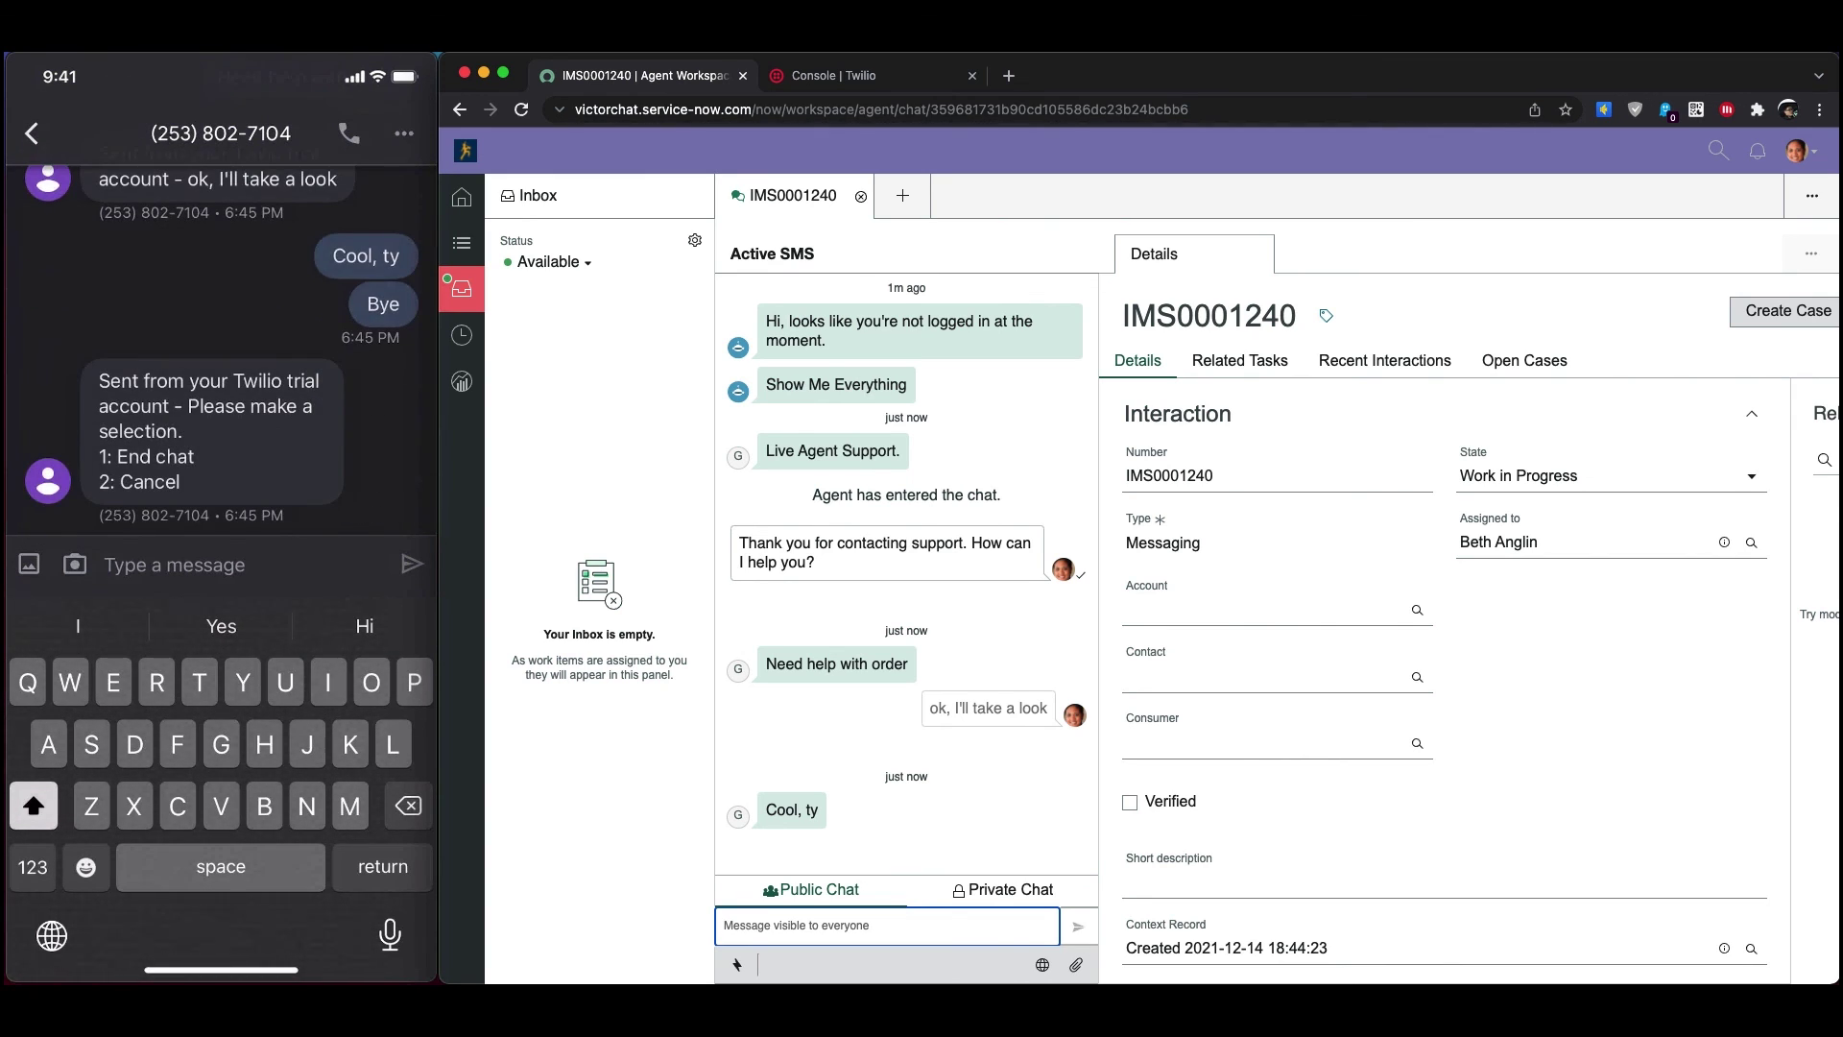
type("1")
key("Return")
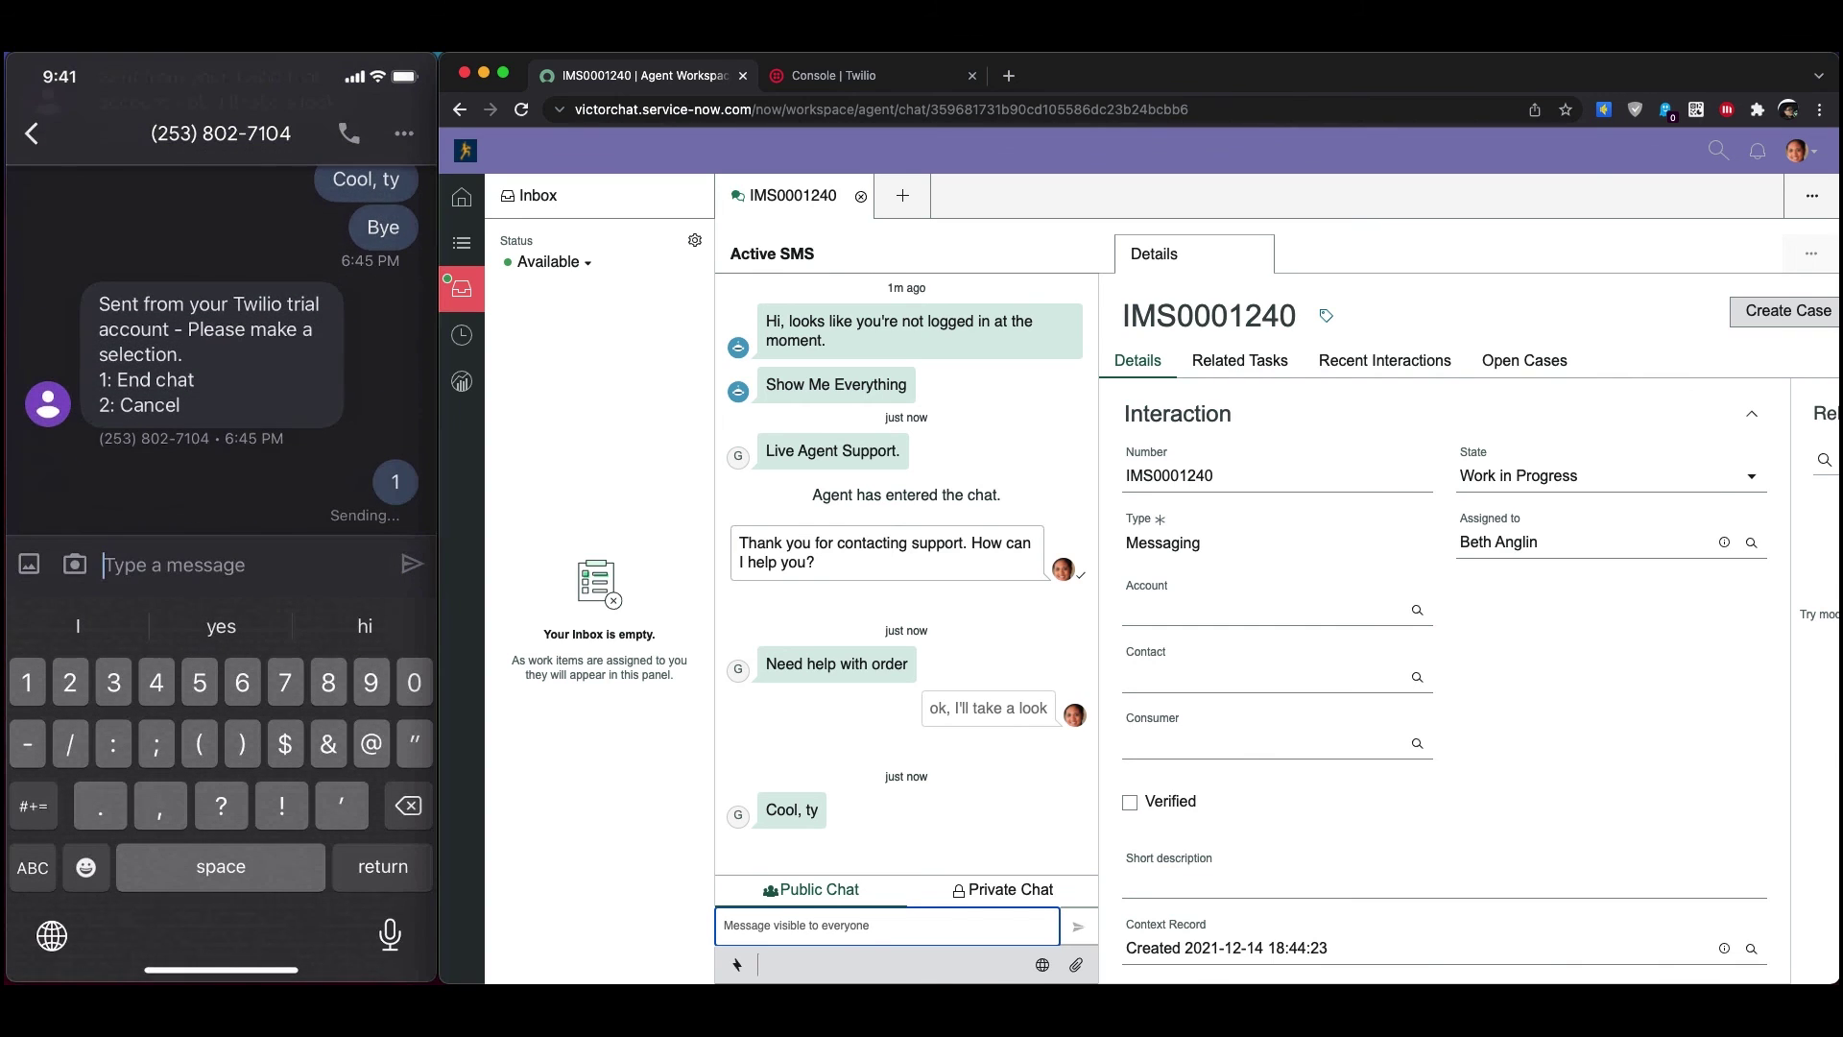